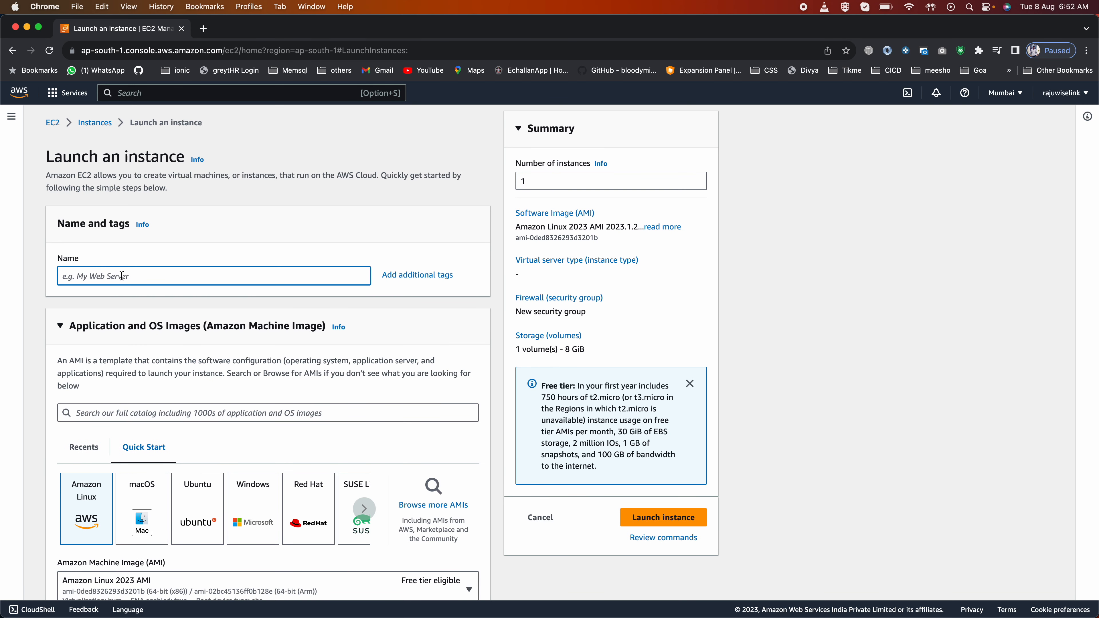
Name the new instance MyPublicEC2Instance and choose the myDemovpc key pair for login.
text(MyPublicEC2Instance)
scroll(124, 348, down, 3)
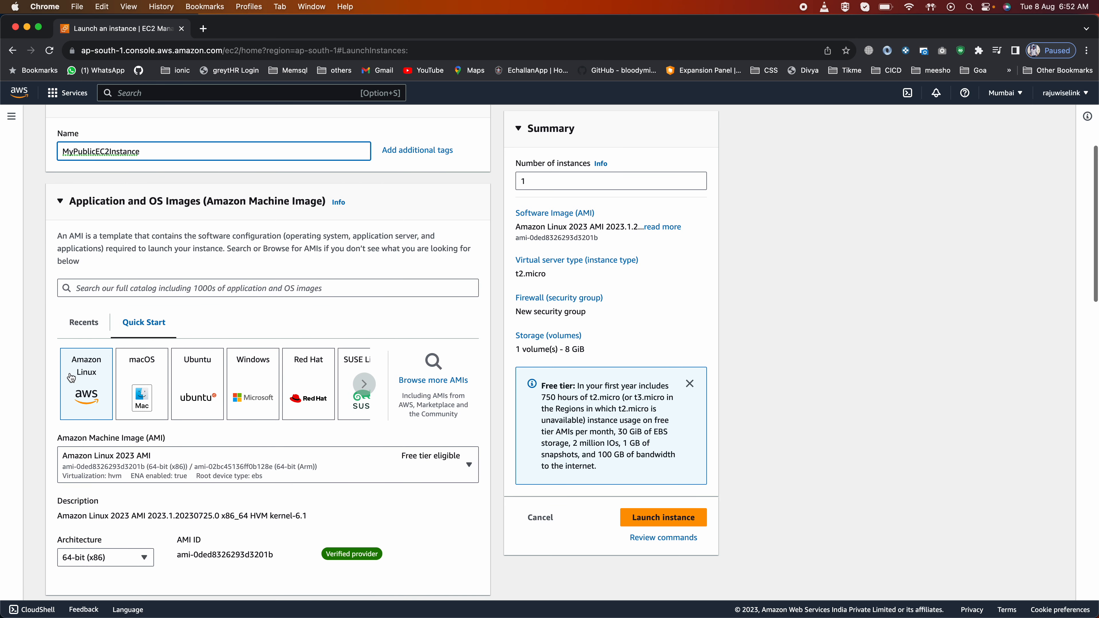
scroll(115, 338, down, 3)
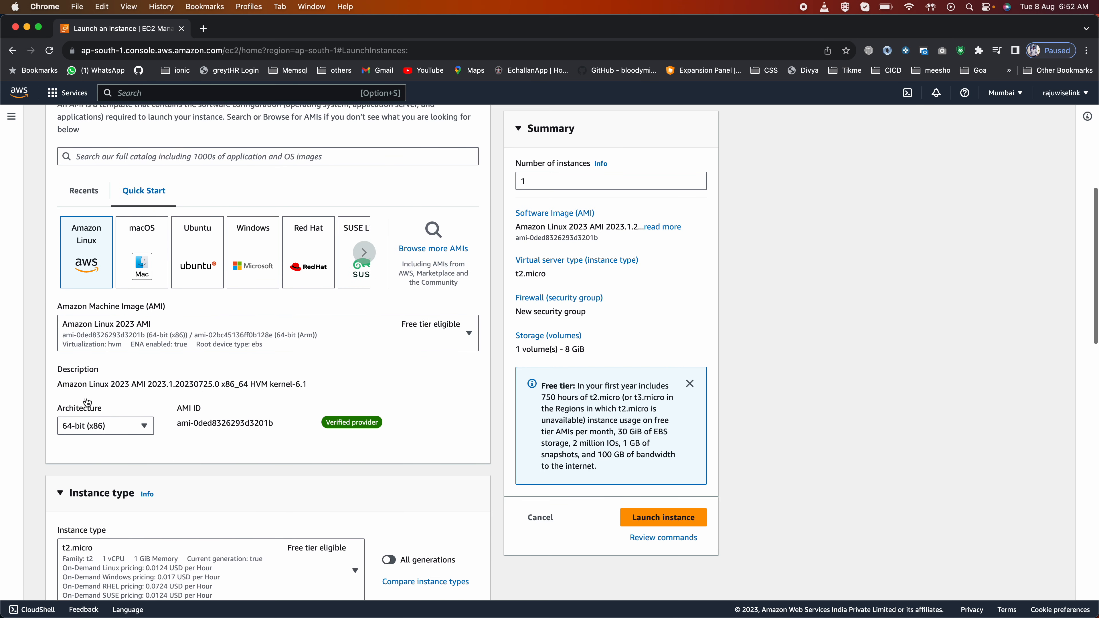
scroll(114, 338, down, 3)
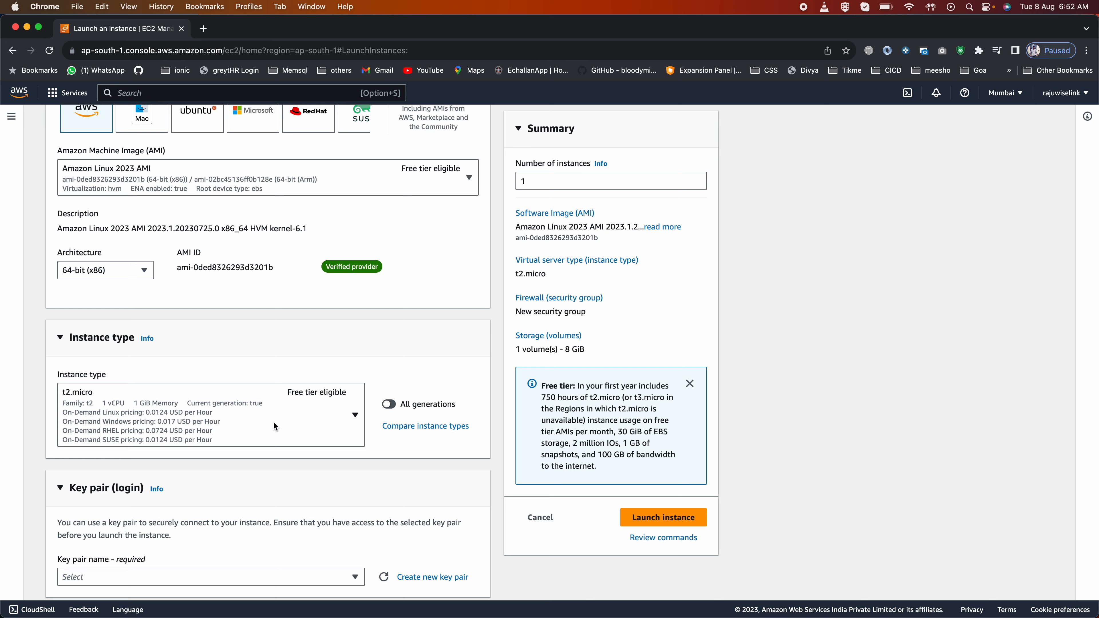
scroll(273, 421, down, 6)
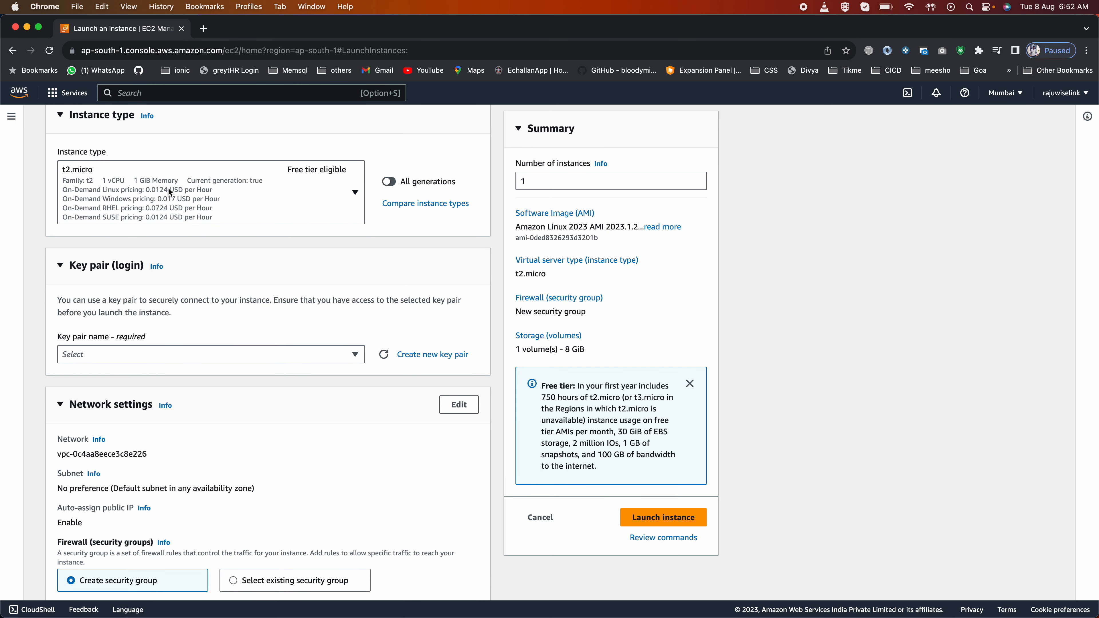
click(125, 360)
click(106, 422)
Edit the network settings to place the instance in the my-demo-vpc VPC.
scroll(268, 424, down, 4)
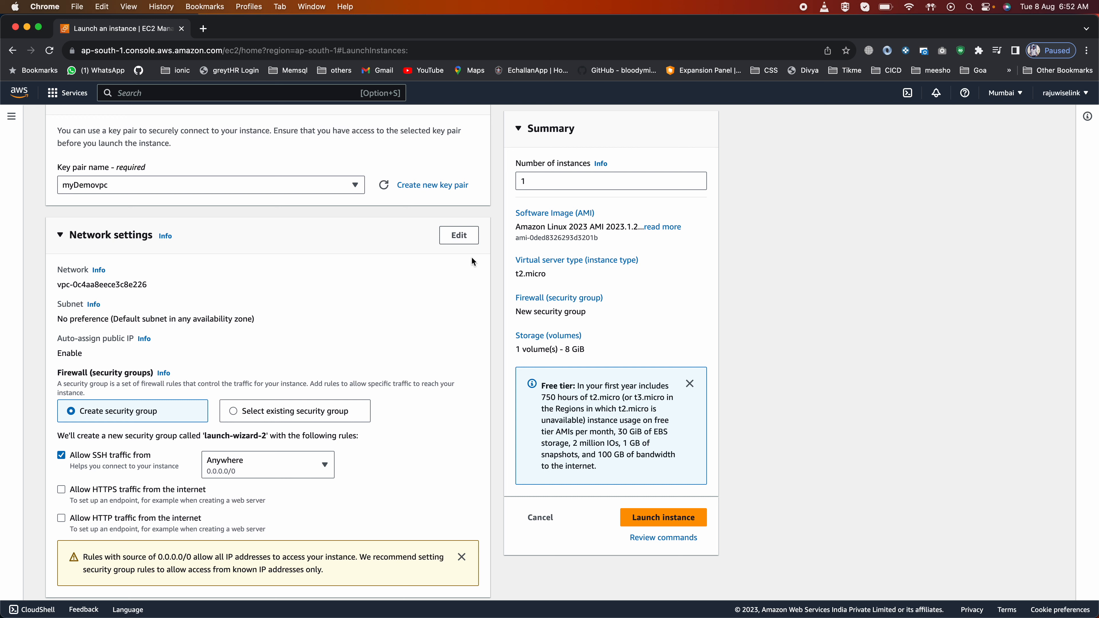
click(460, 239)
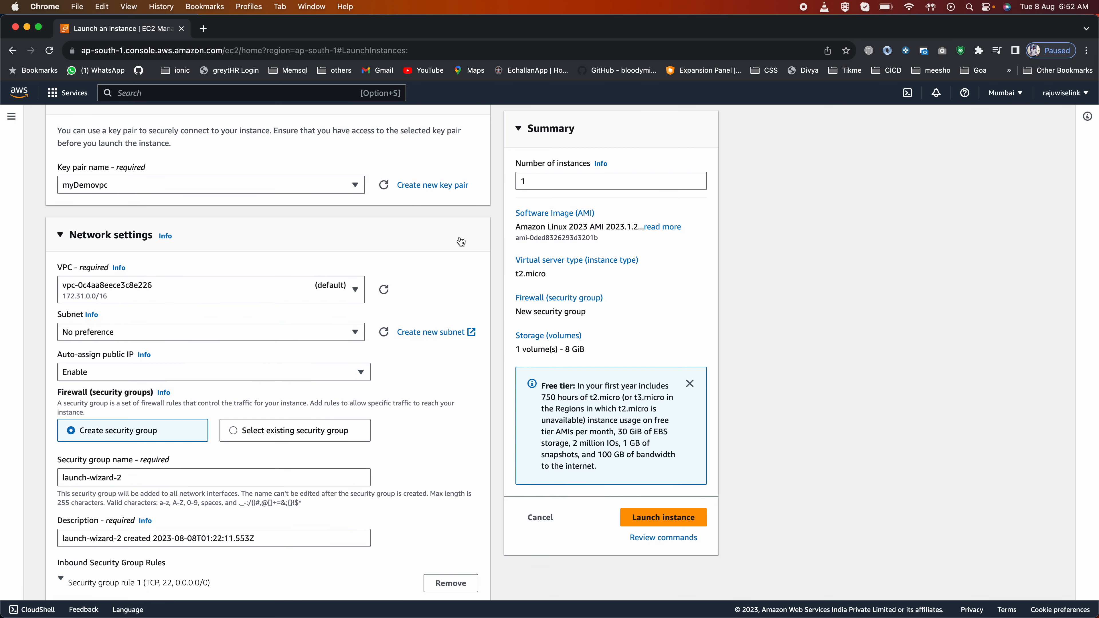
click(149, 293)
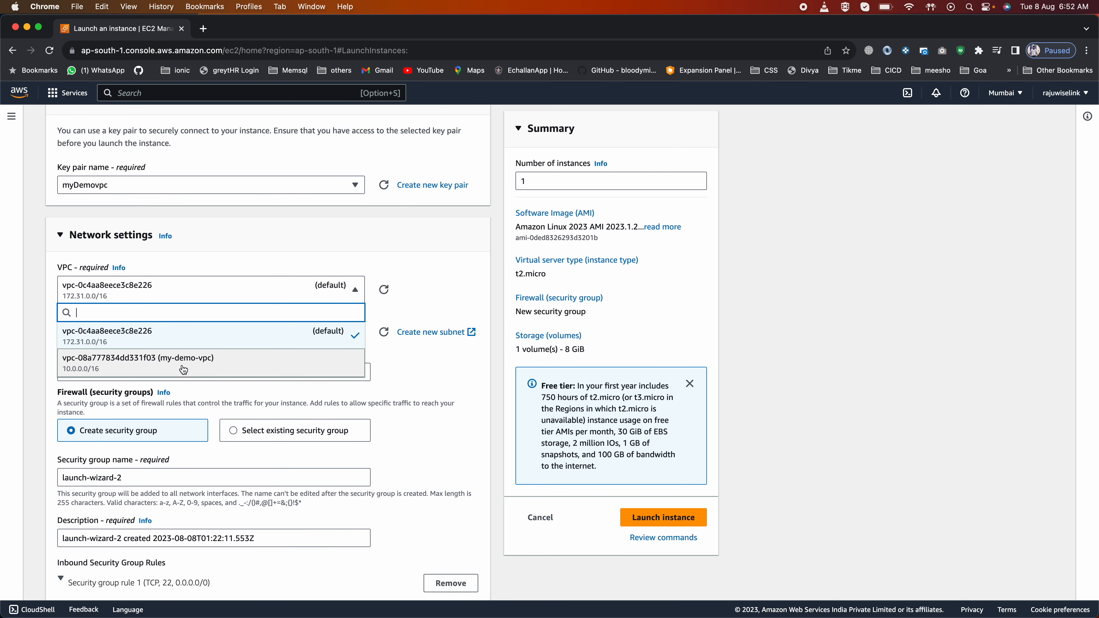
click(166, 364)
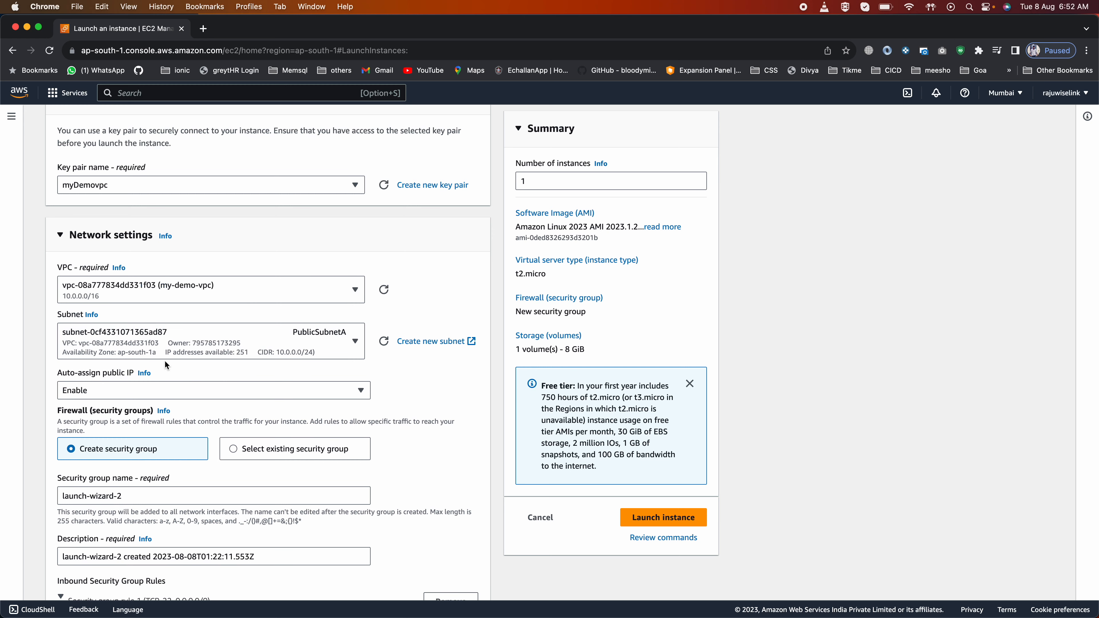
Switch the firewall to an existing security group and choose my-demo-ec2-instance-sg.
scroll(60, 354, down, 5)
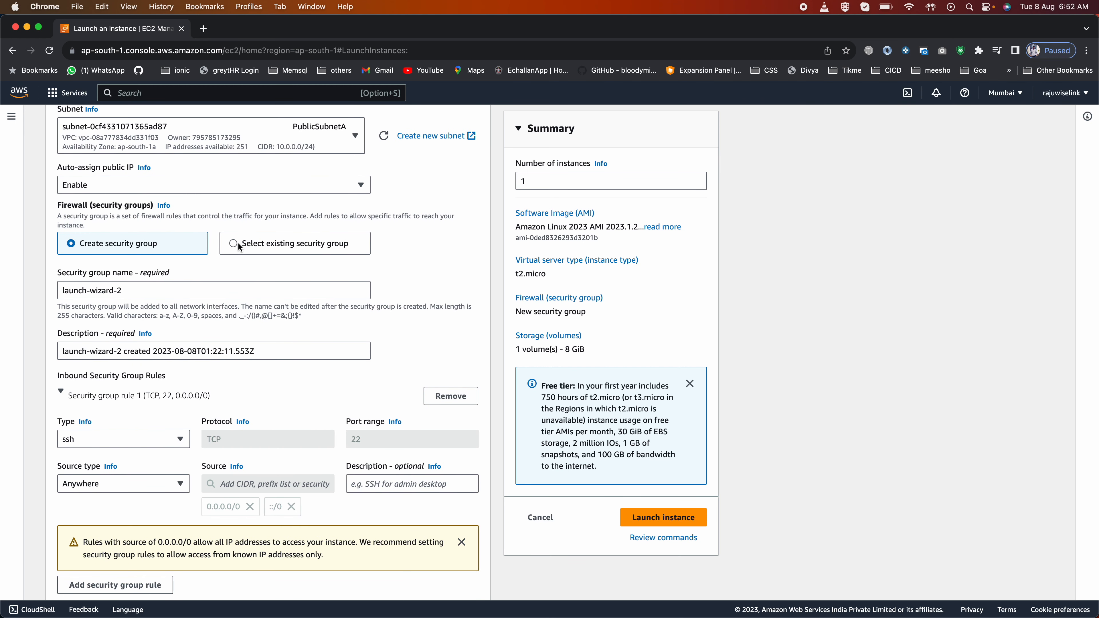
click(238, 251)
click(130, 291)
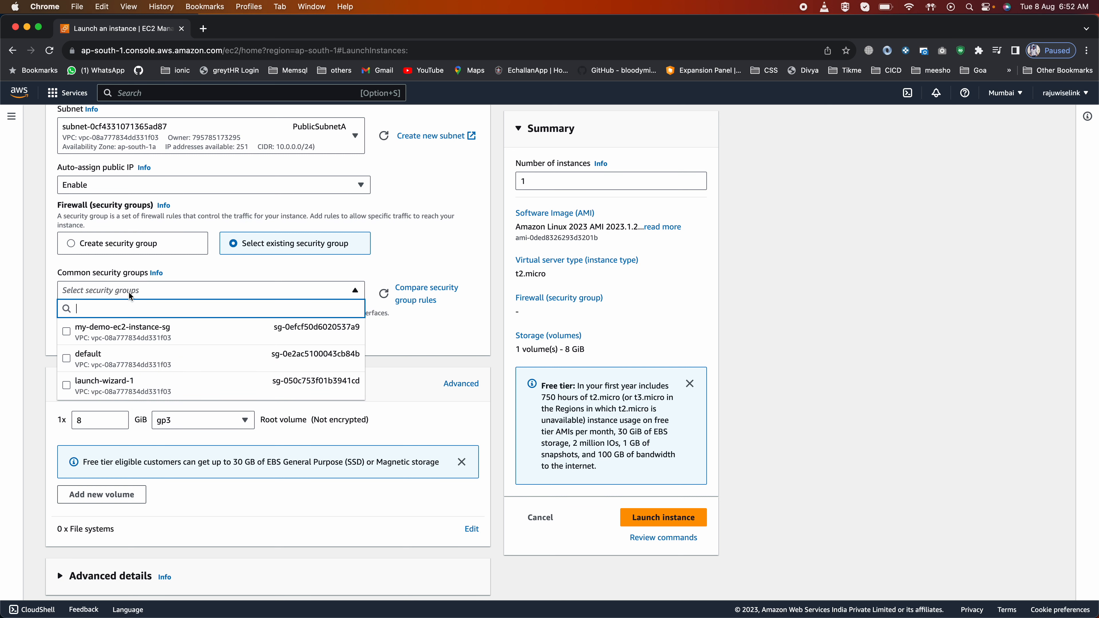
click(123, 332)
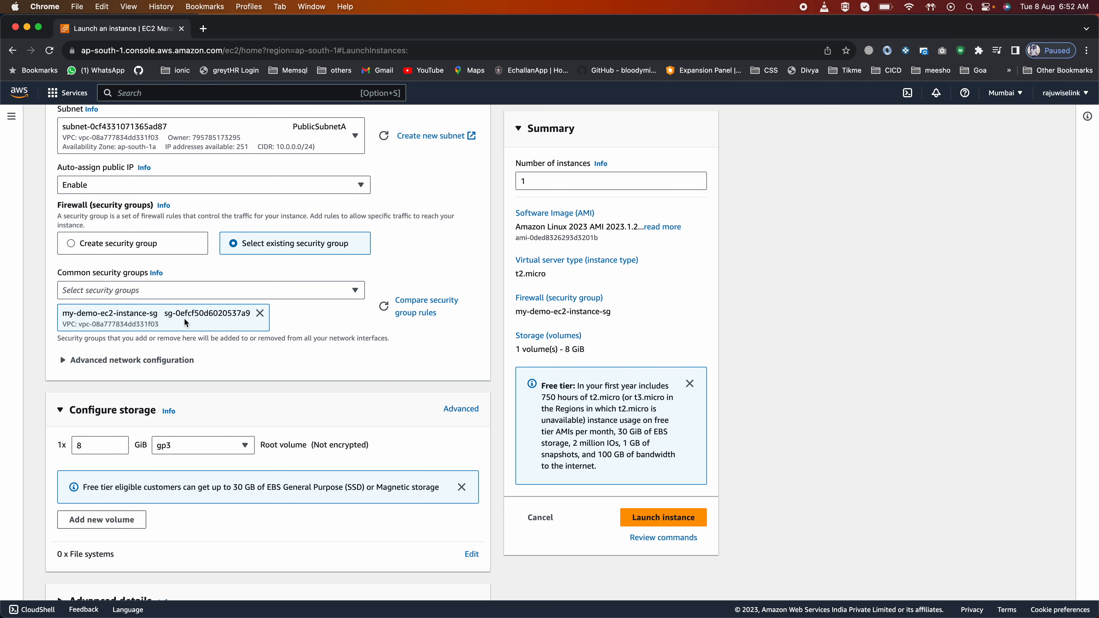
Look through the advanced details, keep the defaults, and launch the instance.
scroll(185, 322, down, 2)
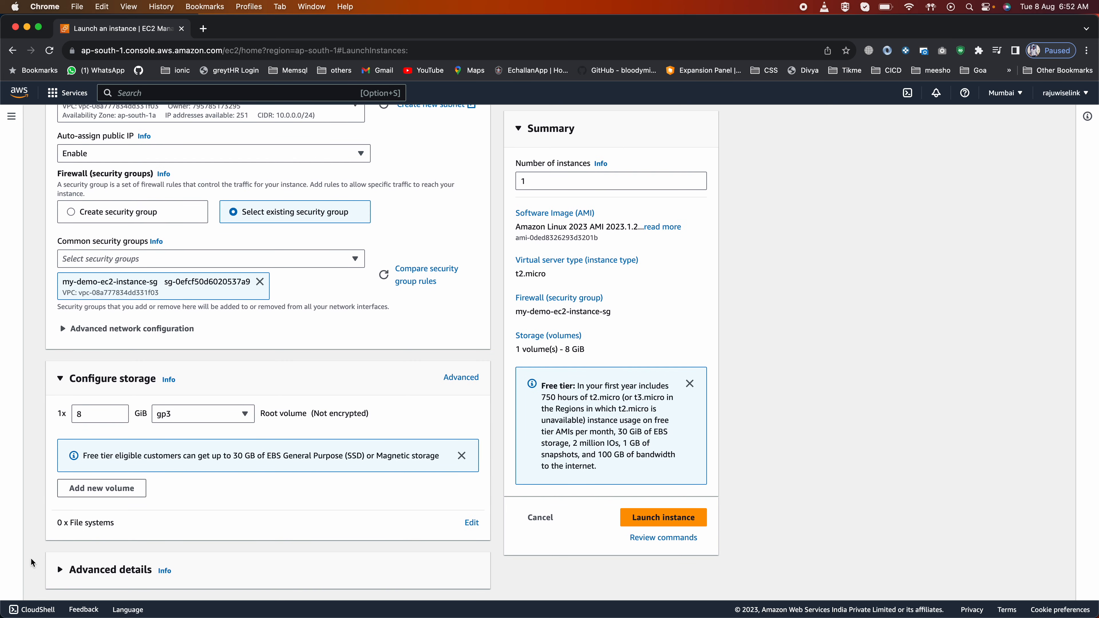
click(61, 569)
scroll(59, 572, down, 5)
scroll(60, 570, down, 15)
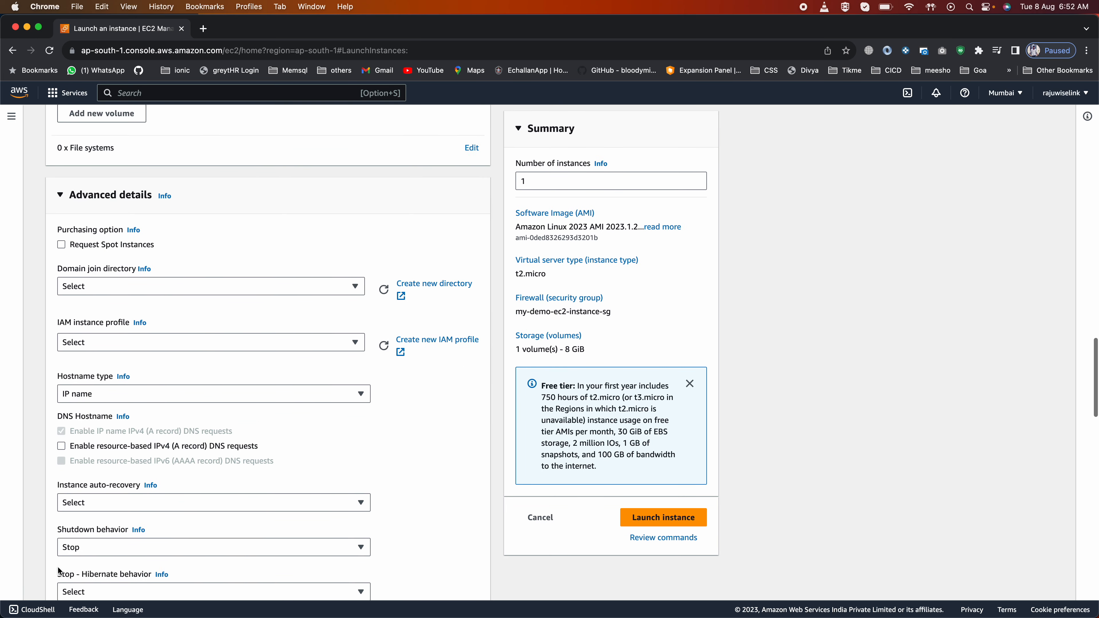
click(683, 518)
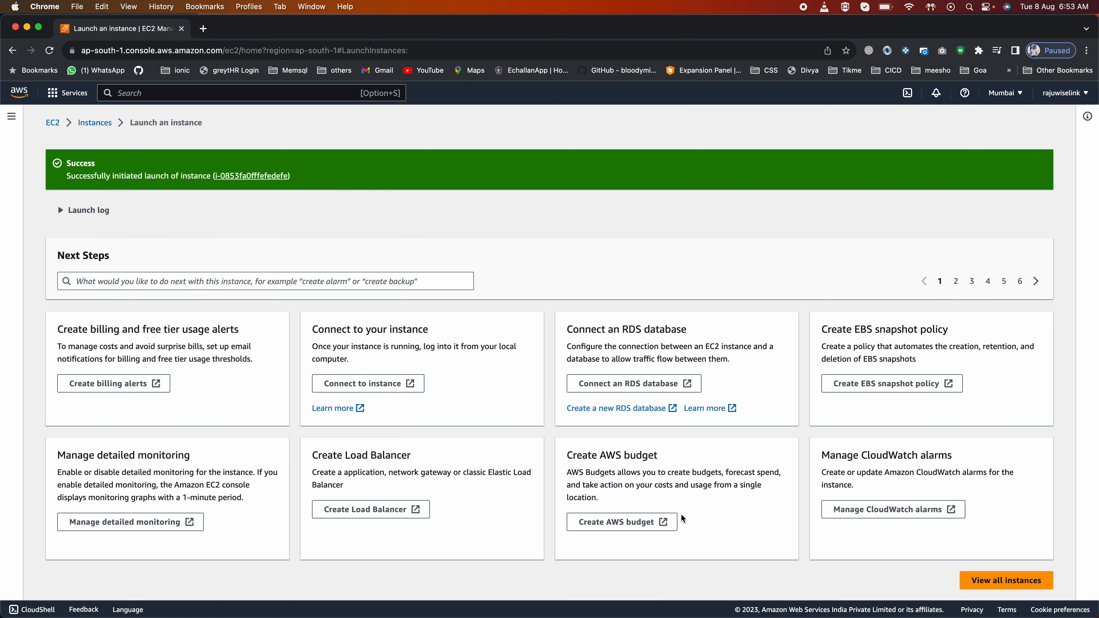
Open the details of MyPublicEC2Instance from the instances list and examine its public and private IPv4 addresses.
click(94, 124)
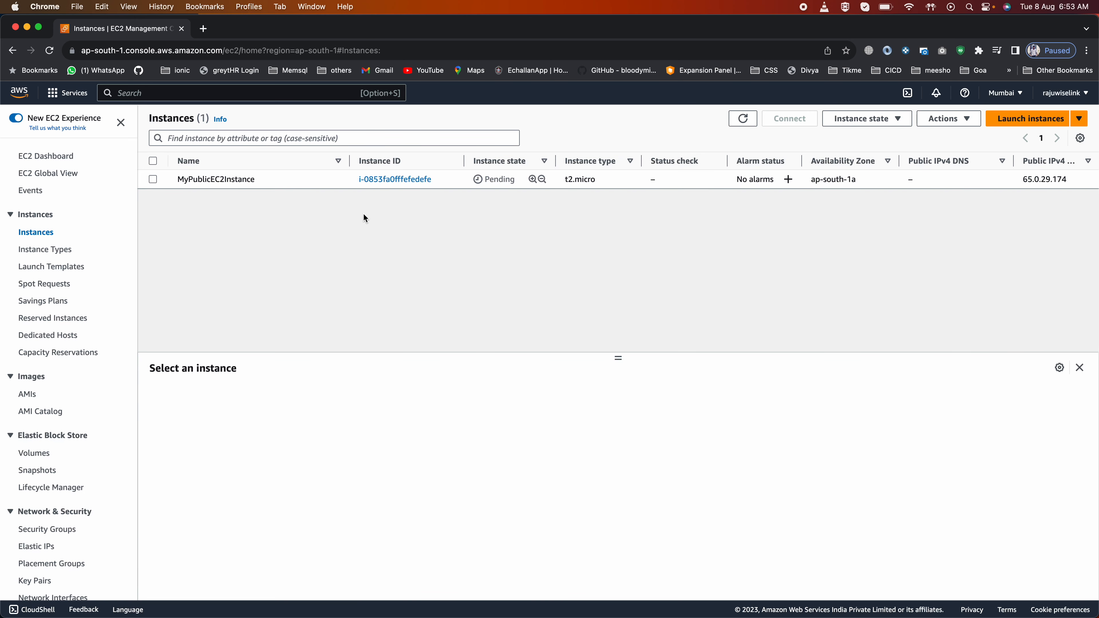
click(153, 179)
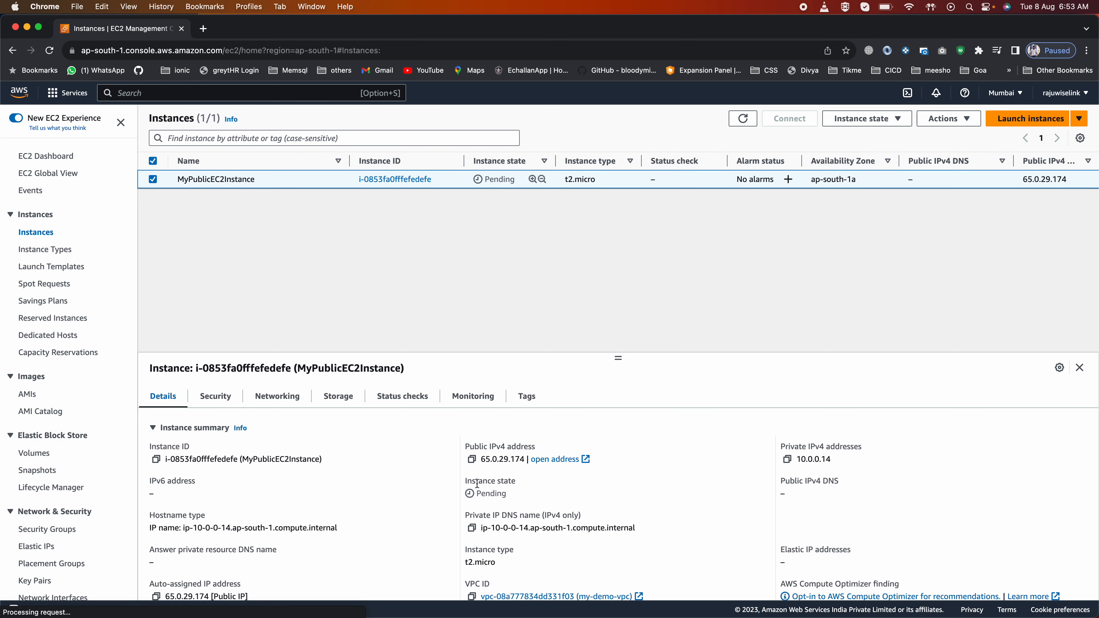
double_click(499, 458)
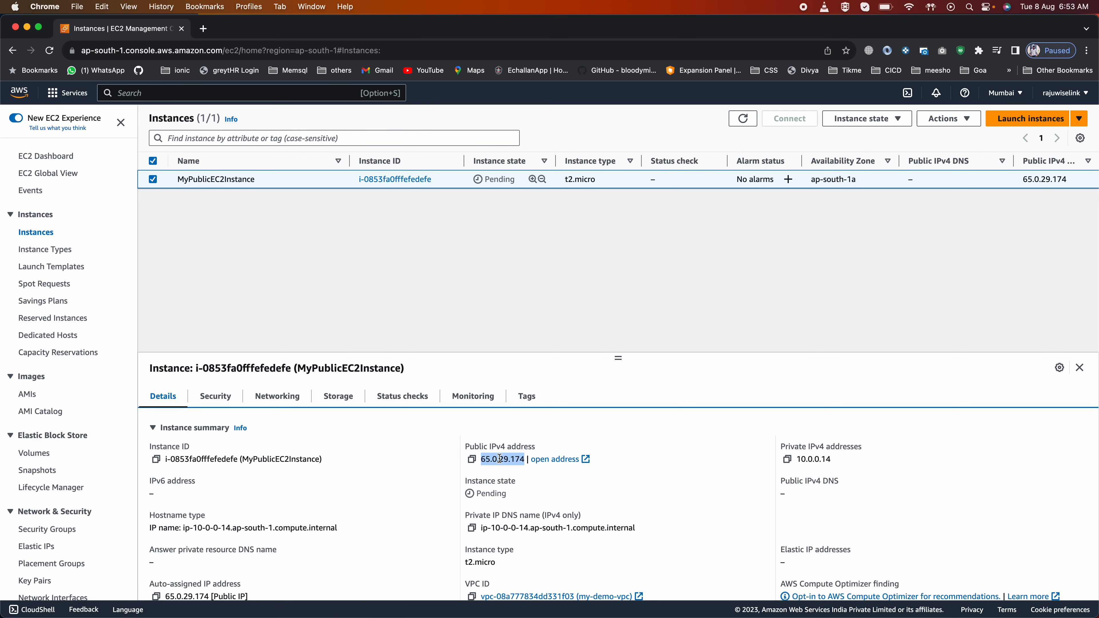
drag(835, 459, 796, 455)
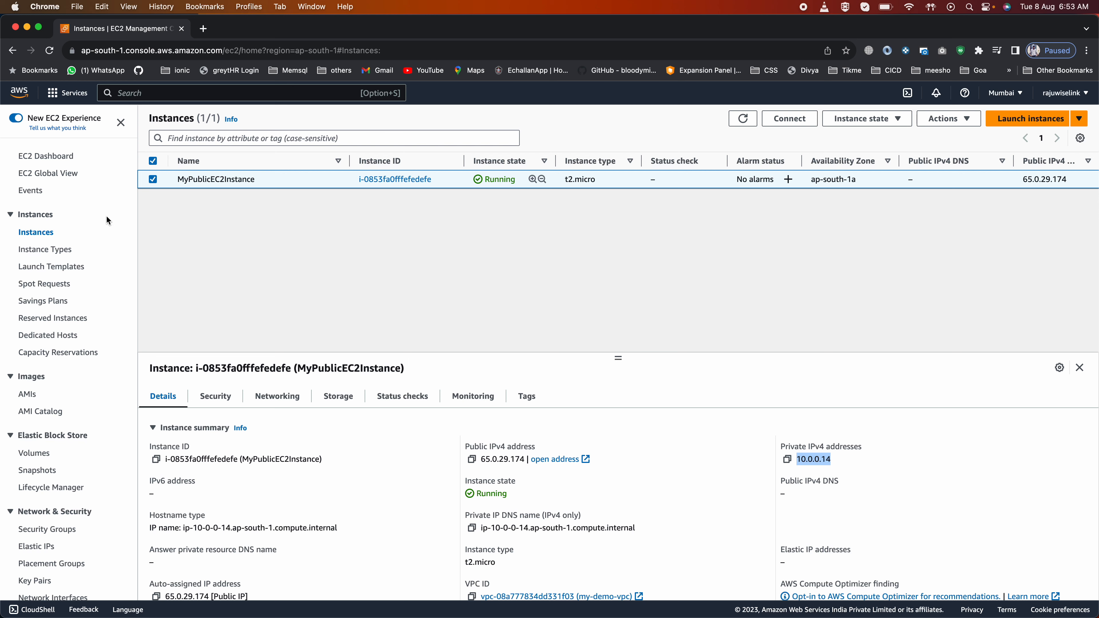
Connect to MyPublicEC2Instance through EC2 Instance Connect and switch to the root user with "sudo su - root".
click(789, 119)
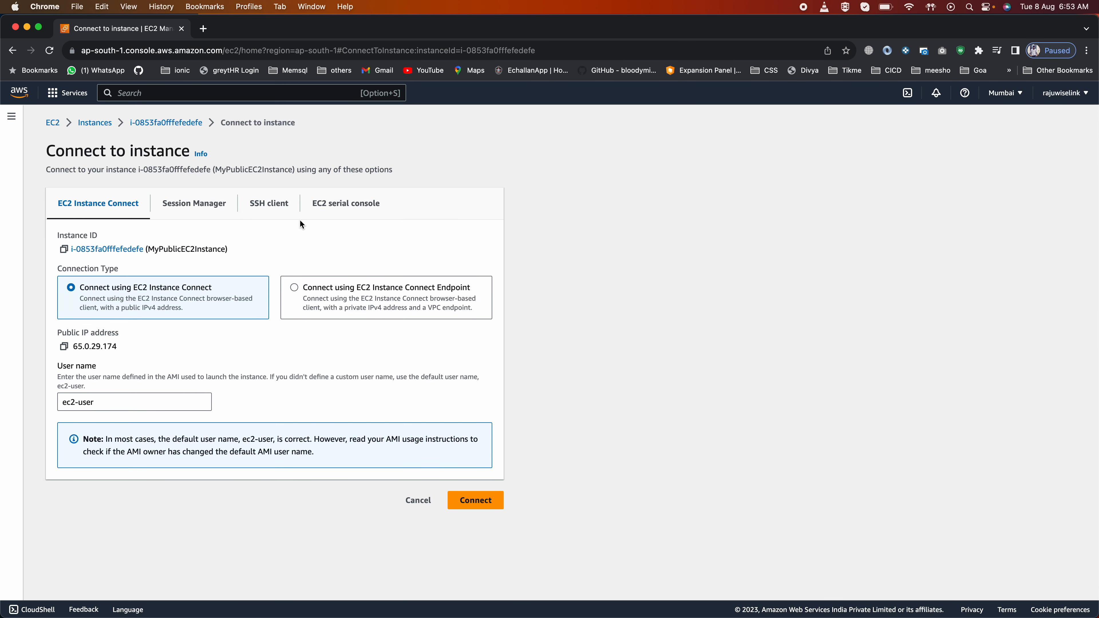
click(488, 496)
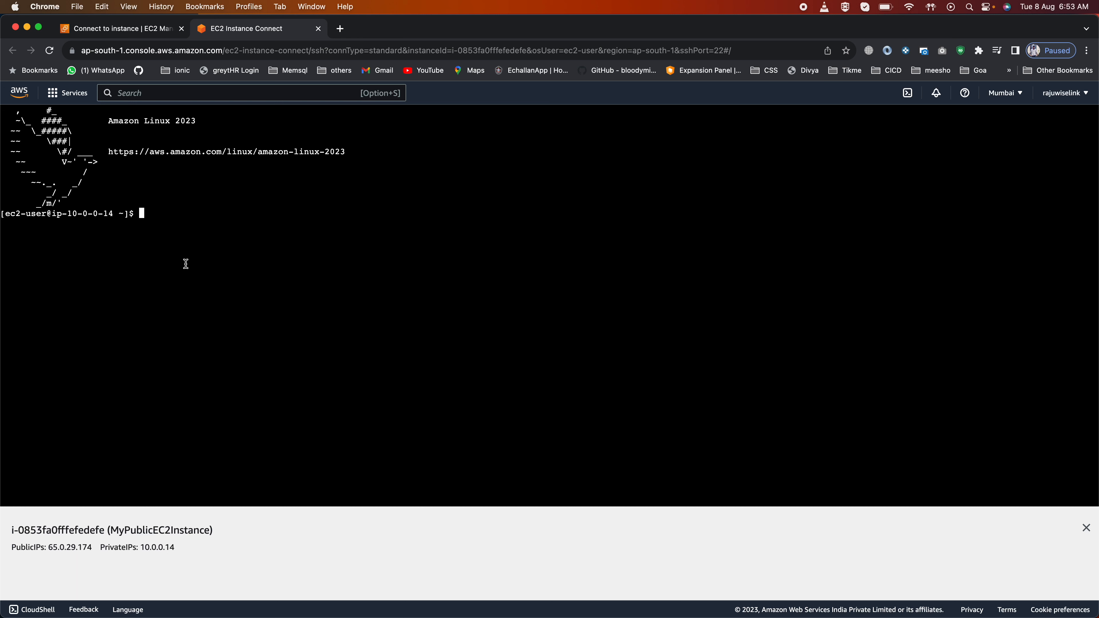
text(sudo su - root)
key(Return)
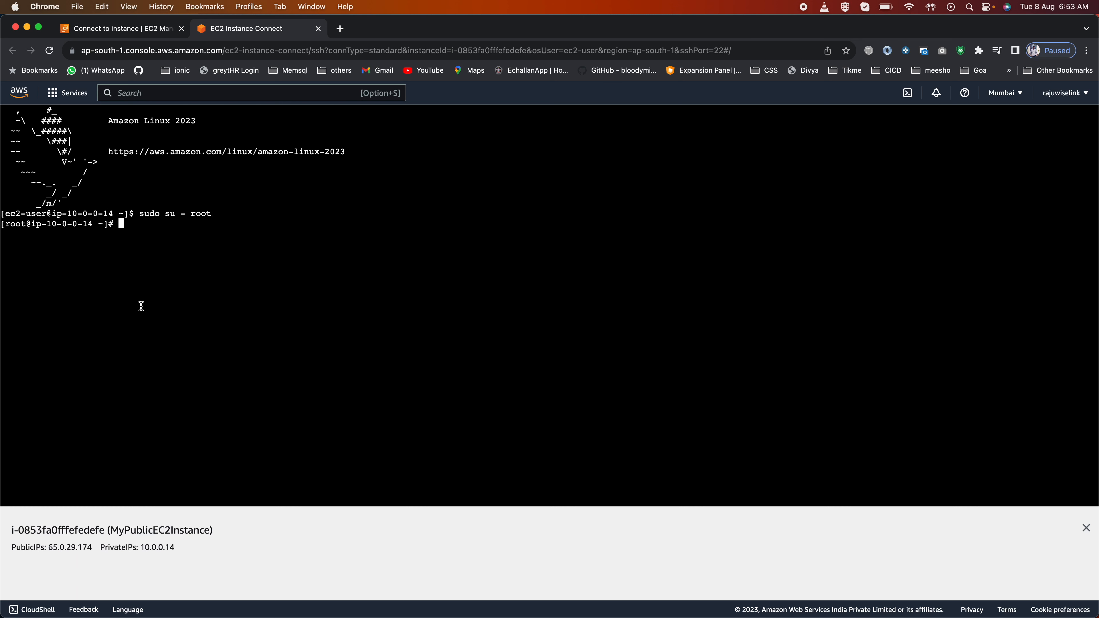
Enlarge the terminal text and close the instance information pane below it.
key(super+equal)
key(super+equal)
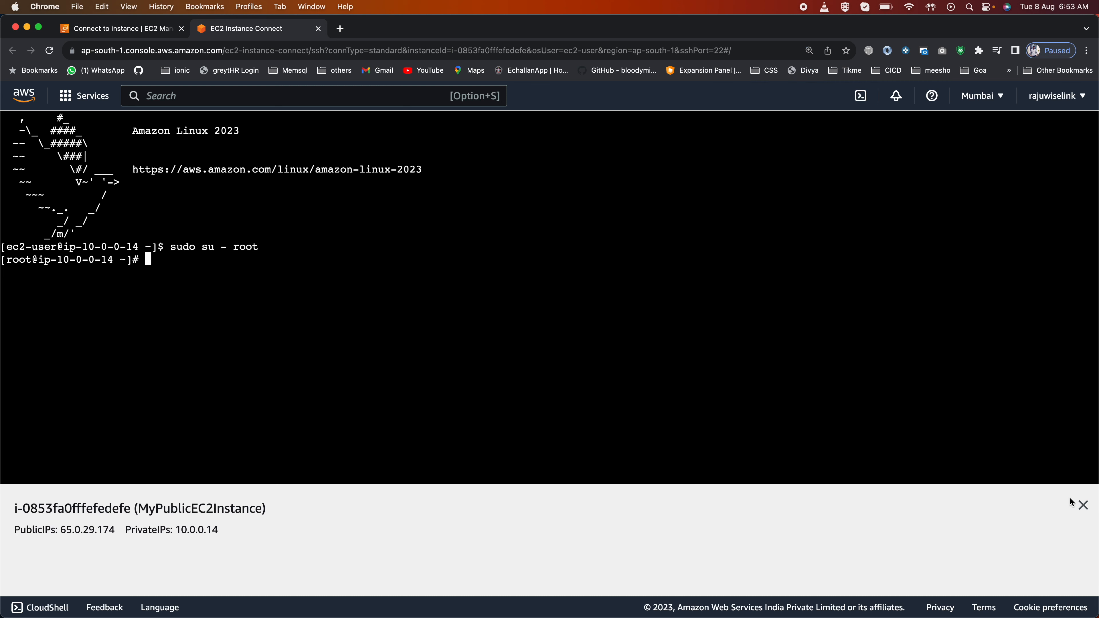
click(1084, 505)
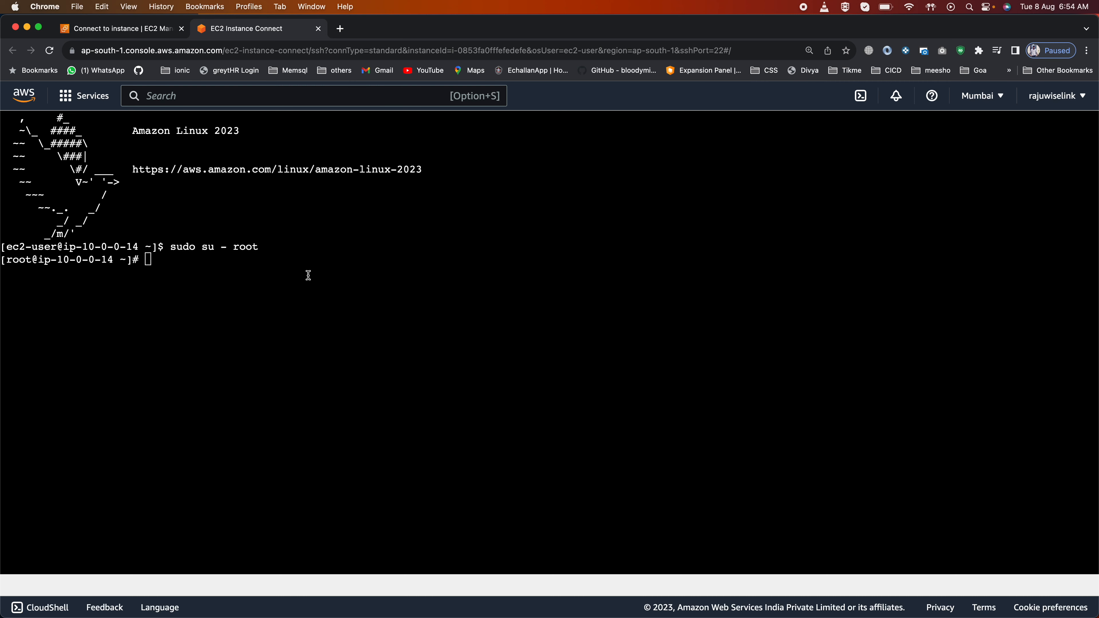
key(super+equal)
click(240, 330)
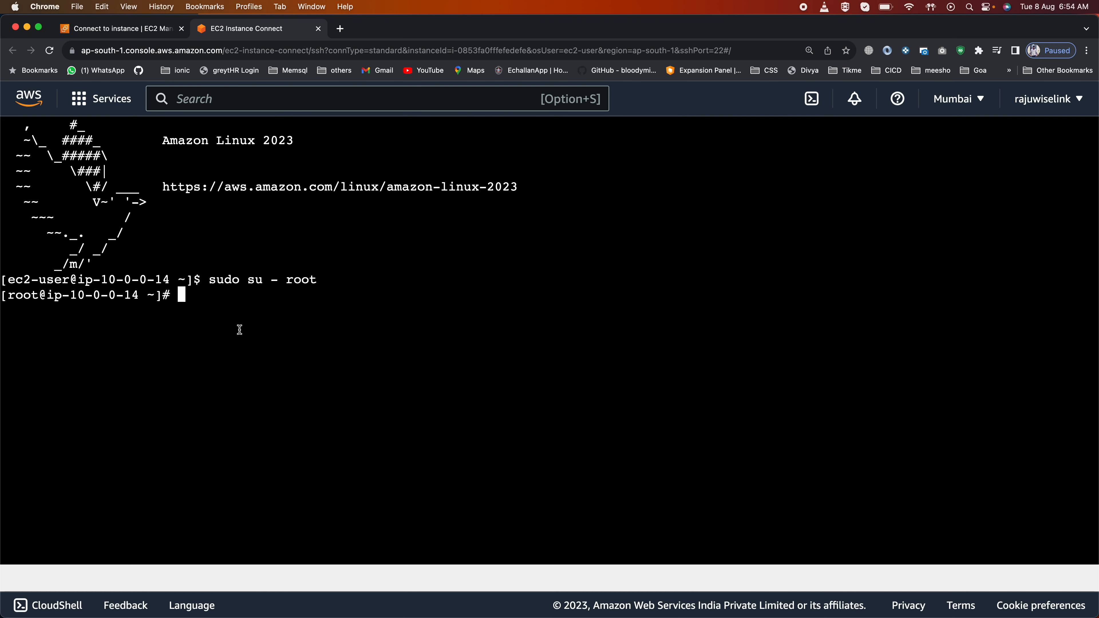
Install the Apache web server with "yum install httpd -y" and clear the terminal.
text(yum install httpd -y)
key(Return)
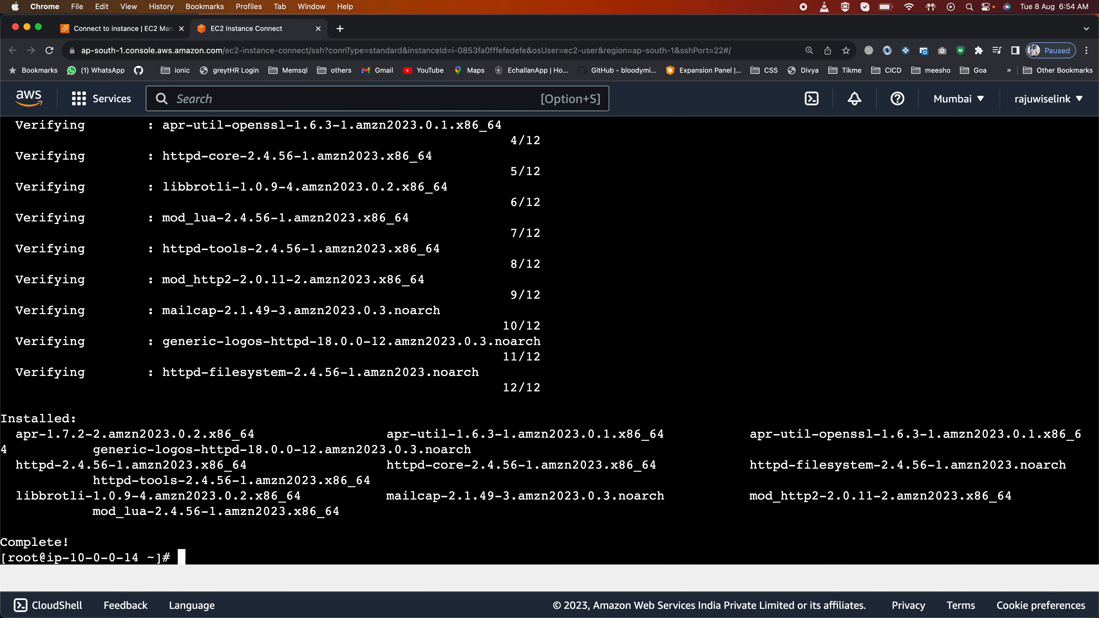
text(clear)
key(Return)
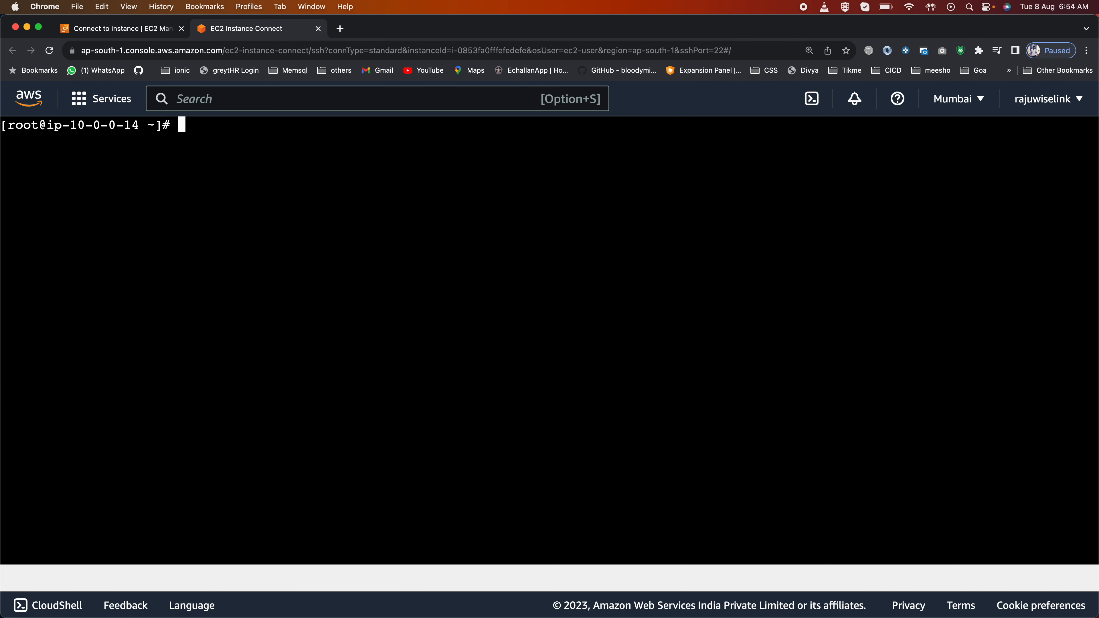
Try to start the service under the name htpd and query its status.
text(service htpd start)
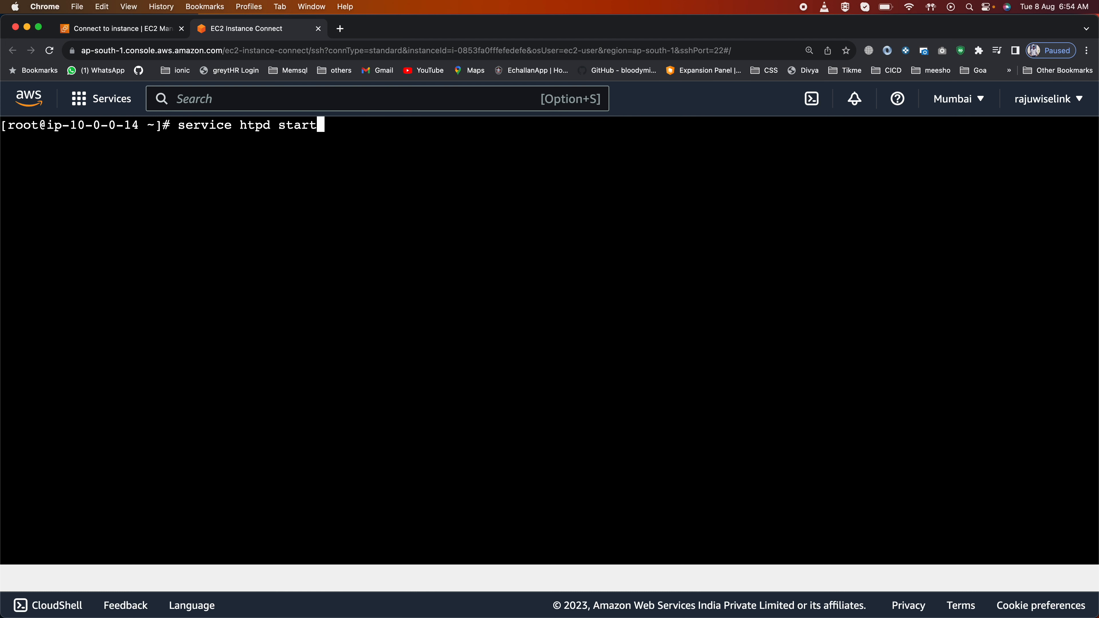
key(Return)
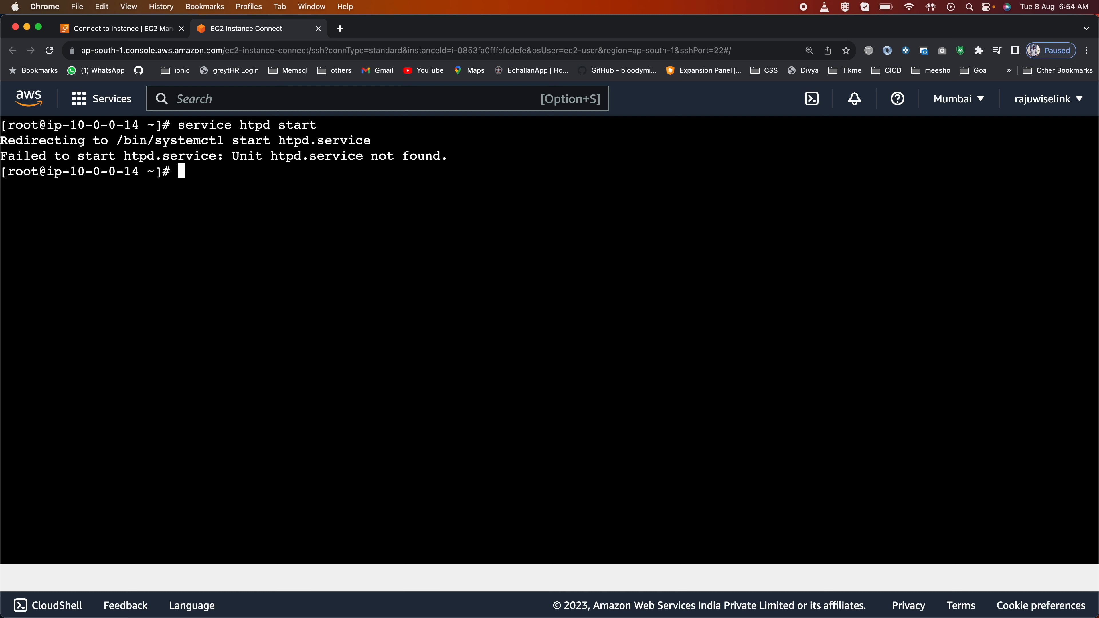
key(Up)
key(BackSpace)
key(BackSpace)
text(tus)
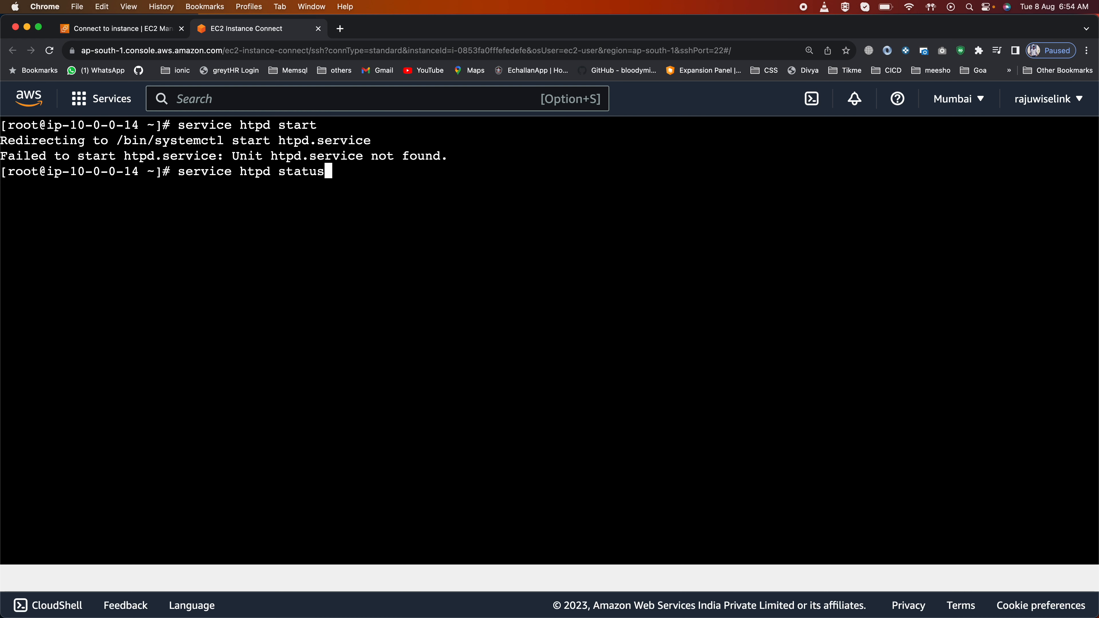
key(Return)
Correct the service name and start the web server with "service httpd start".
key(Up)
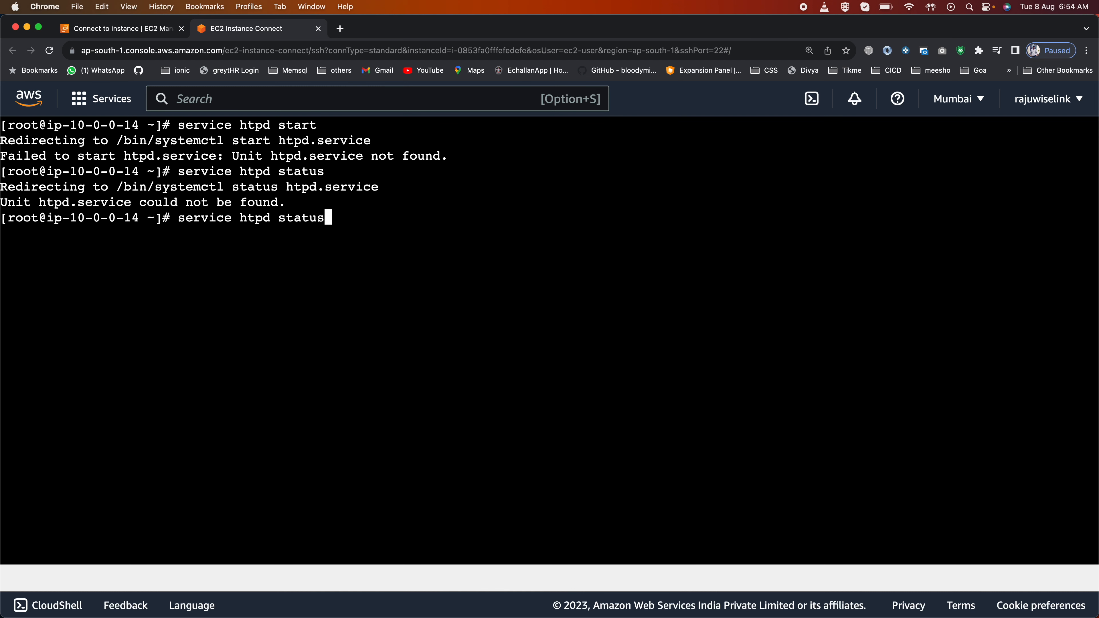
text(\)
key(BackSpace)
key(BackSpace)
key(BackSpace)
key(BackSpace)
key(BackSpace)
key(BackSpace)
key(BackSpace)
key(BackSpace)
key(BackSpace)
key(BackSpace)
text(tpd stat)
key(BackSpace)
text(rt)
key(Return)
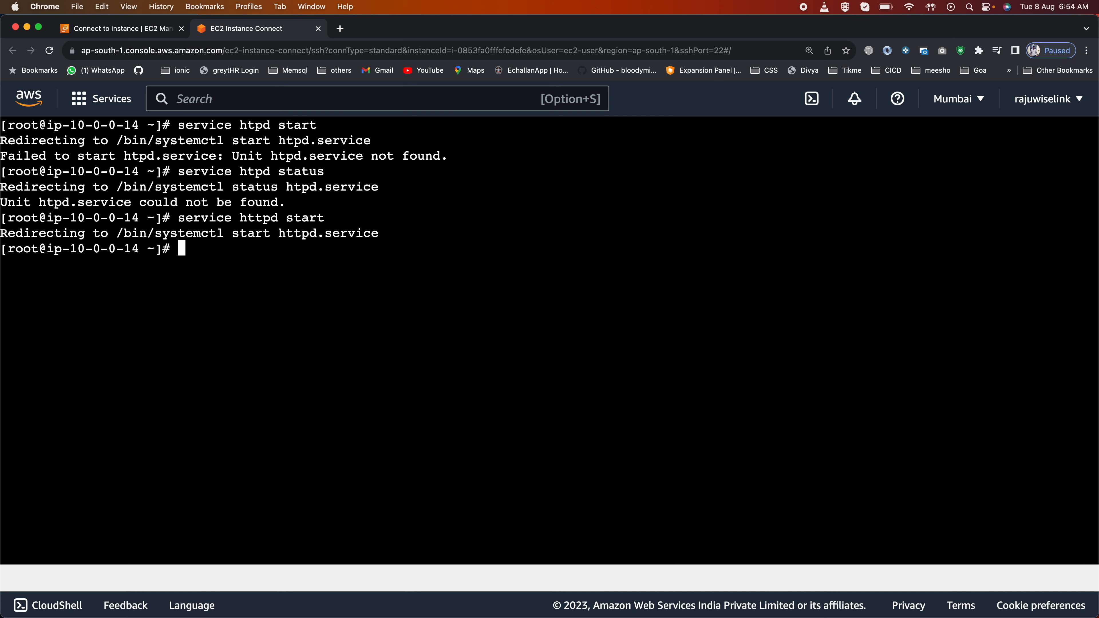
Check the web server's state with "service httpd status" and clear the terminal.
key(Up)
key(BackSpace)
key(BackSpace)
text(tus)
key(Return)
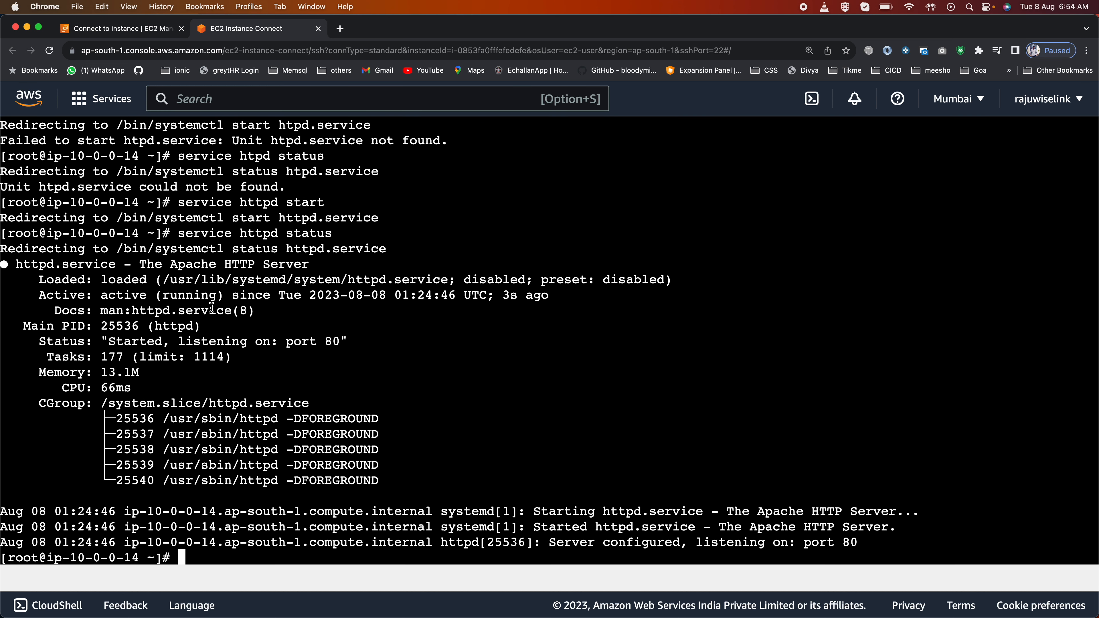
drag(162, 295, 241, 295)
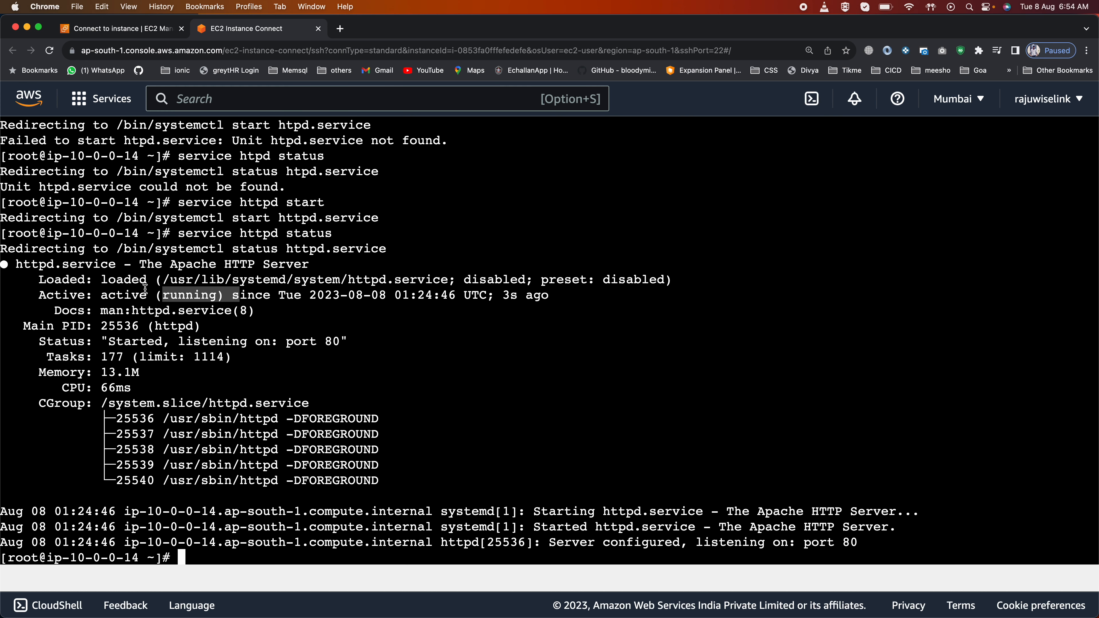
click(273, 288)
text(clear)
key(Return)
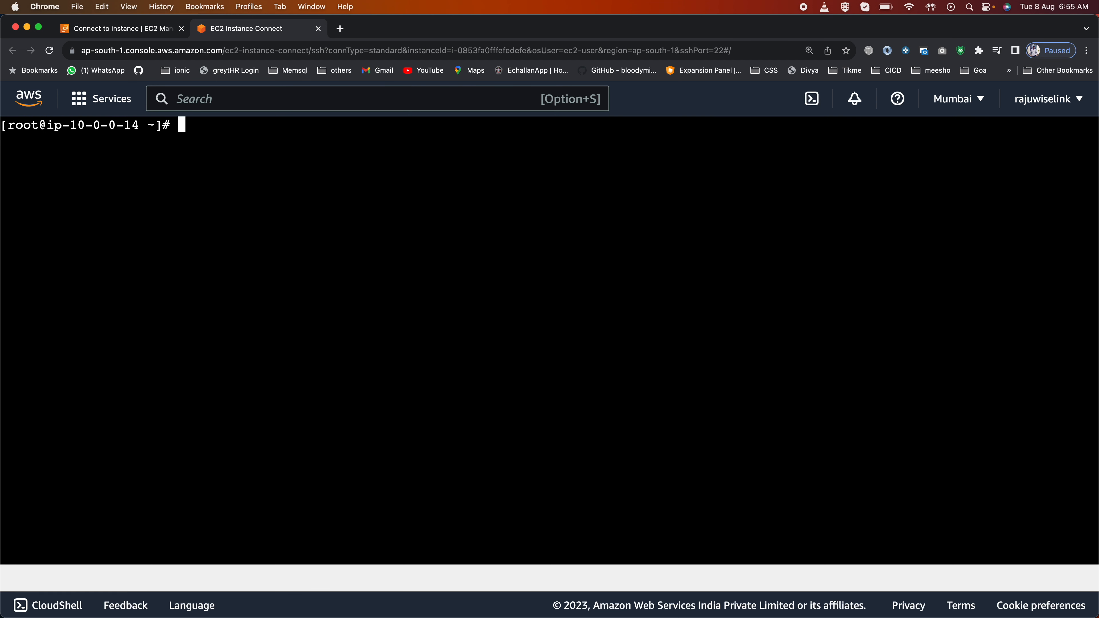
Write "Hello World" into /var/www/html/index.html with an echo redirect command.
text(echo "")
key(Left)
text(Hello Wor)
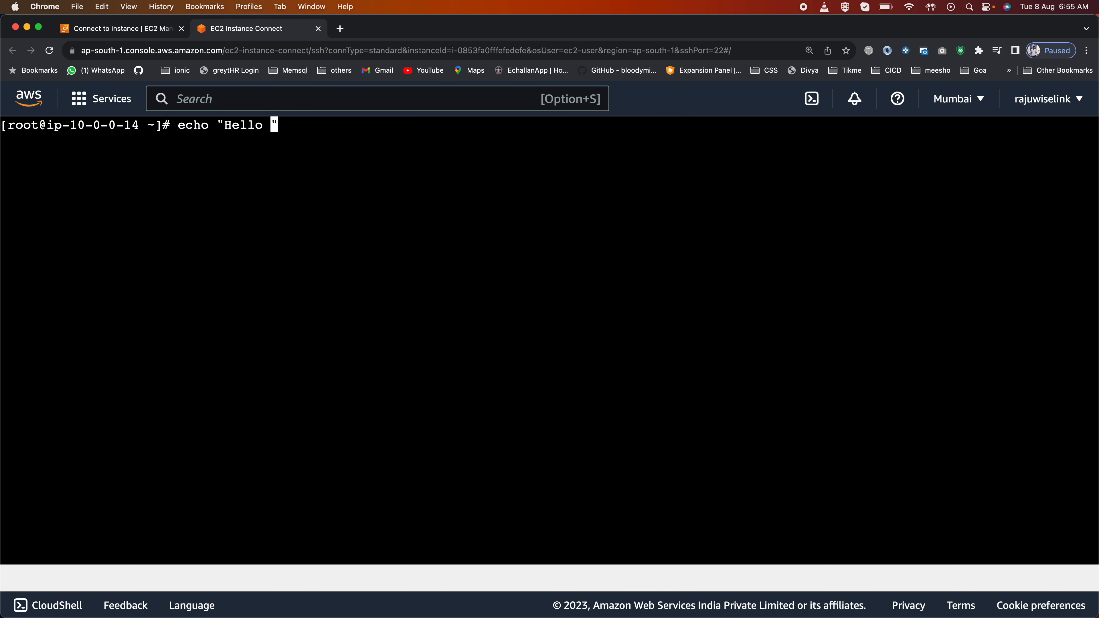
text(ld)
key(Right)
text(>/var)
key(BackSpace)
key(BackSpace)
key(BackSpace)
key(BackSpace)
text(/var/www/)
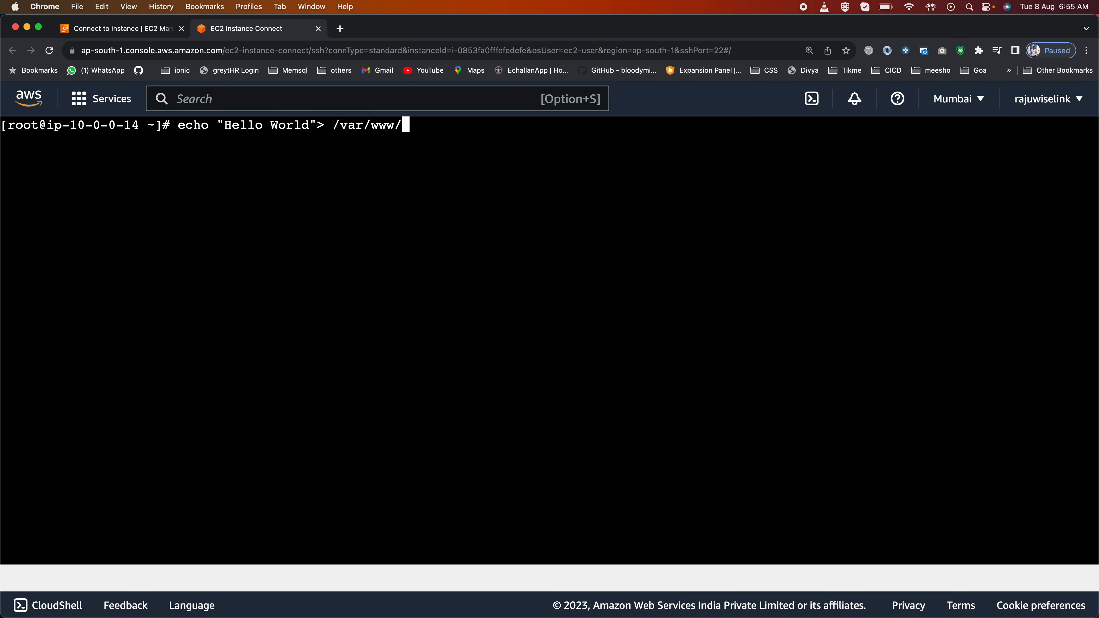
text(html/index.)
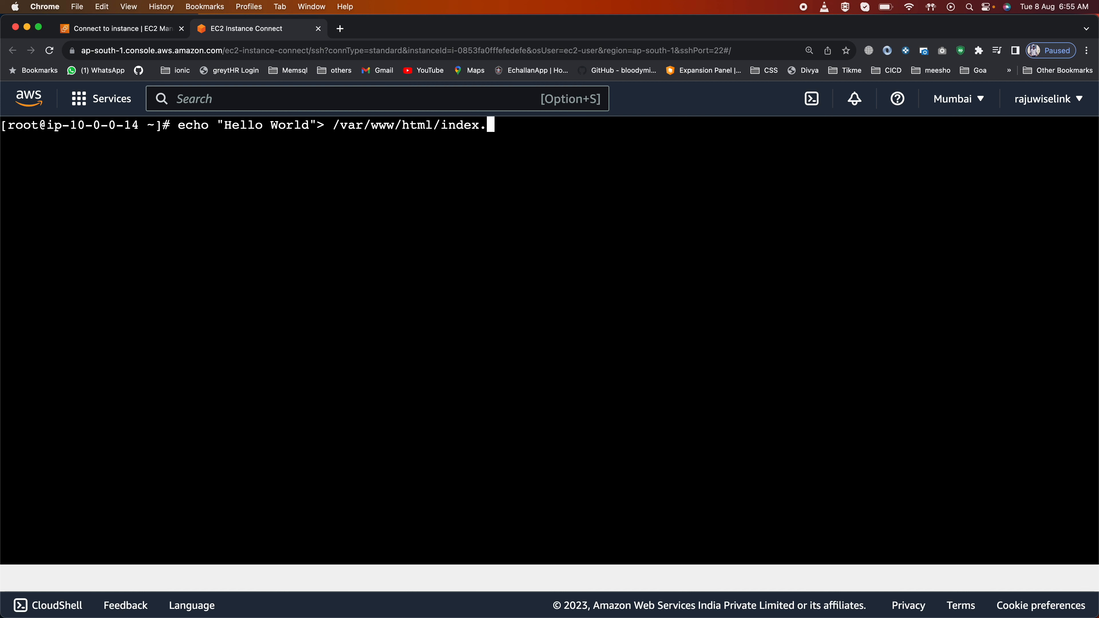
text(html)
key(Return)
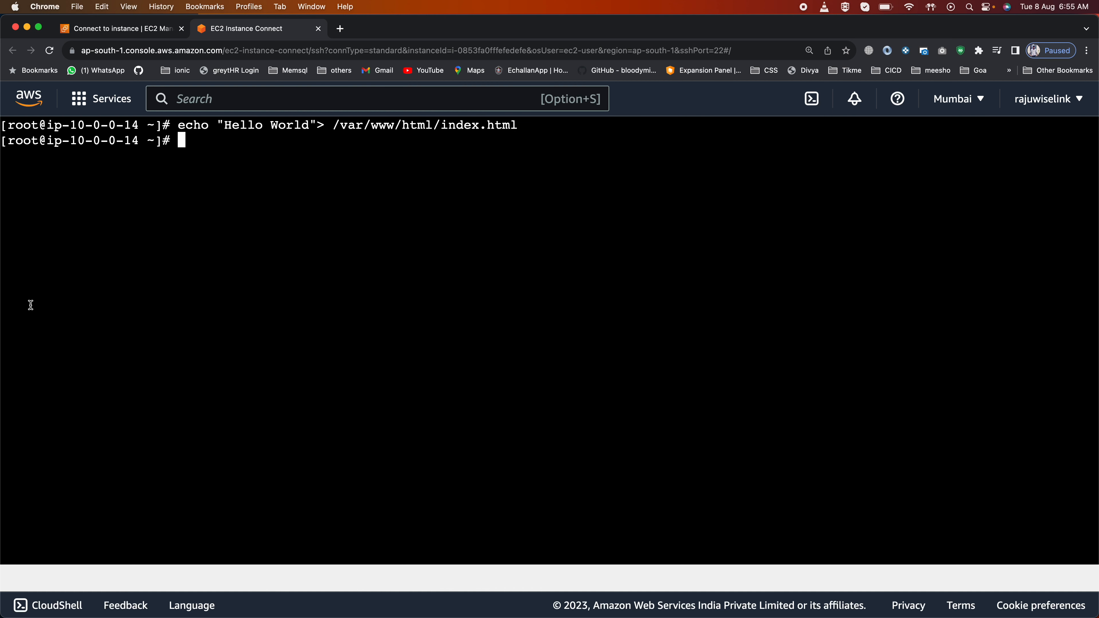
Copy the public IPv4 address of MyPublicEC2Instance from its details and open it in a new browser tab.
click(170, 34)
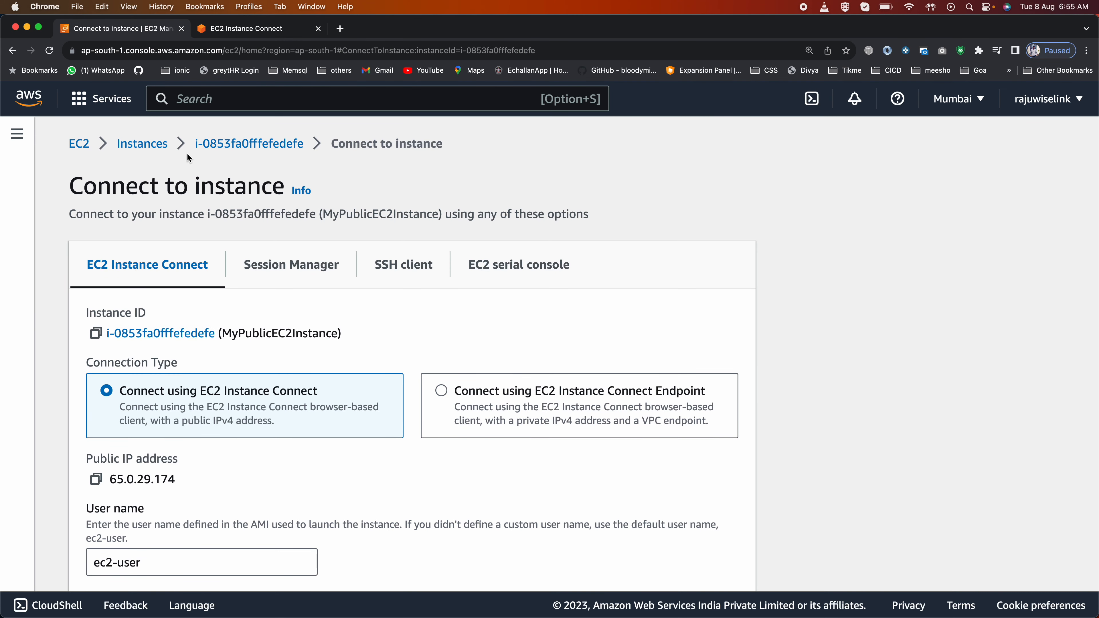
key(super+0)
key(super+plus)
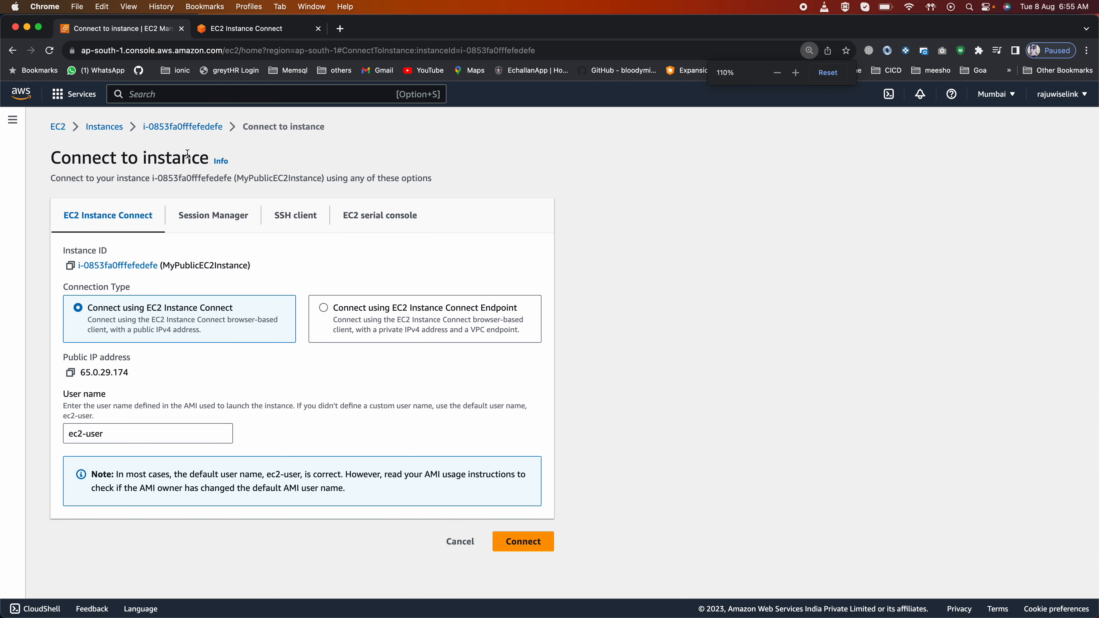
click(109, 124)
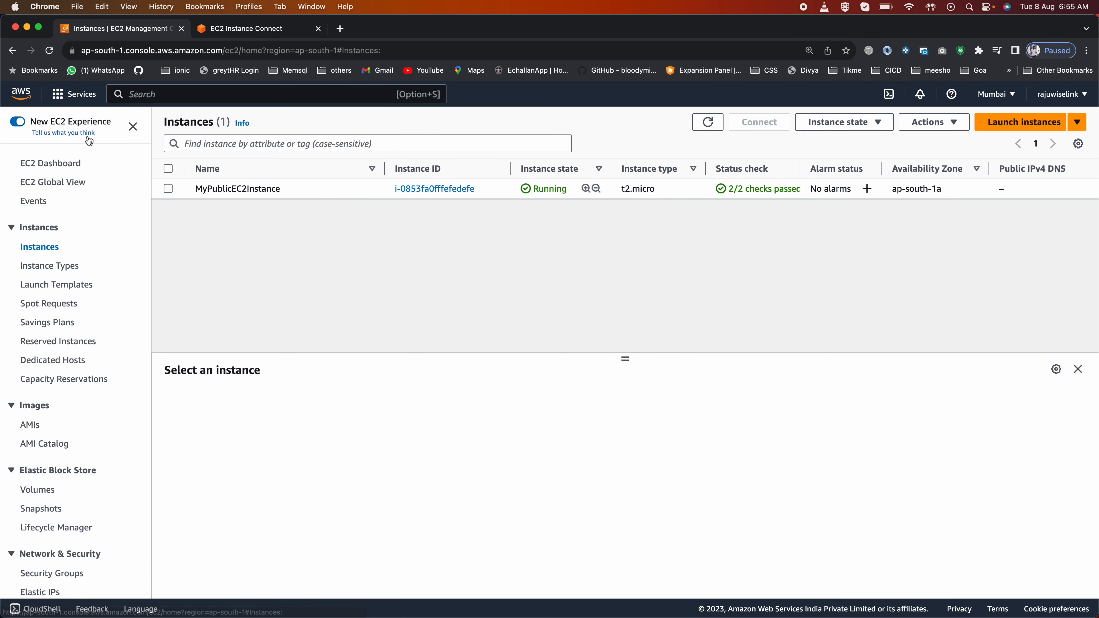
click(170, 187)
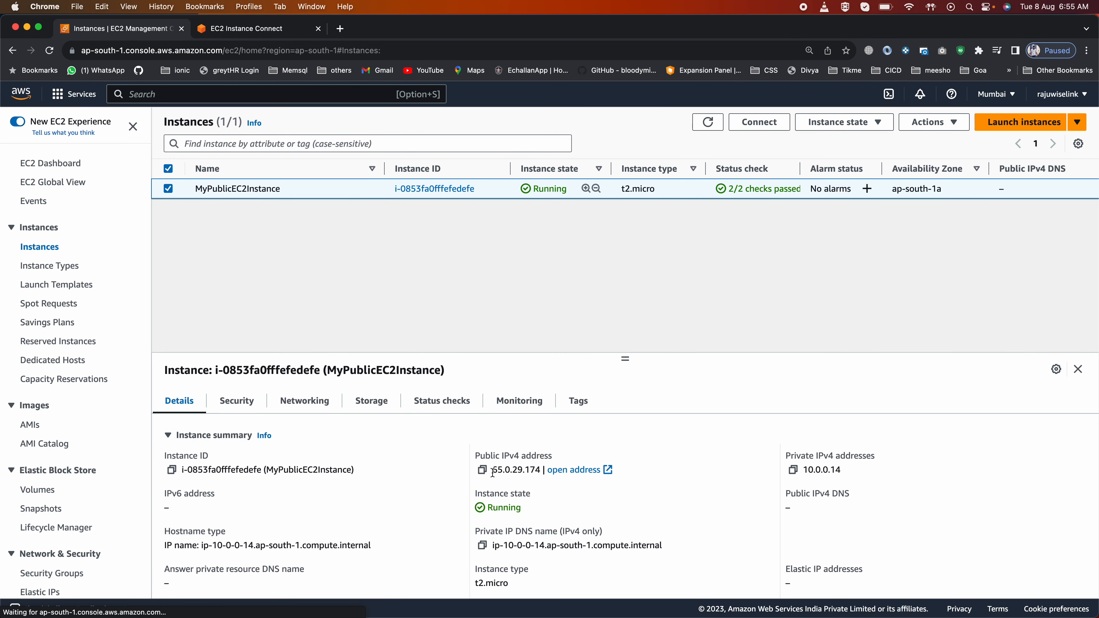
click(482, 469)
click(340, 29)
key(super+v)
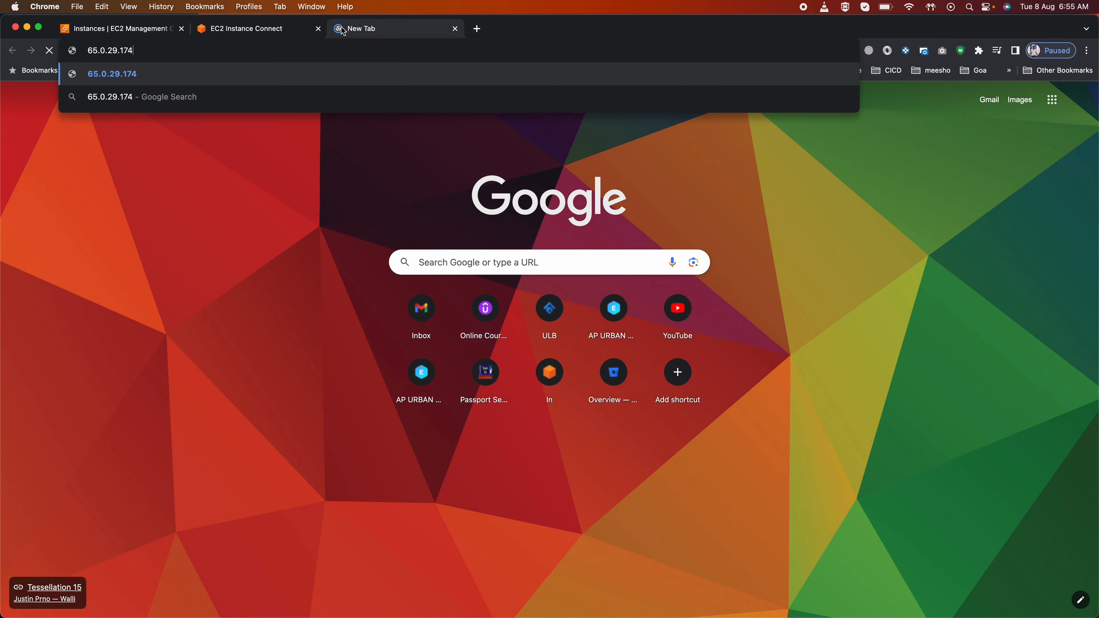
key(Return)
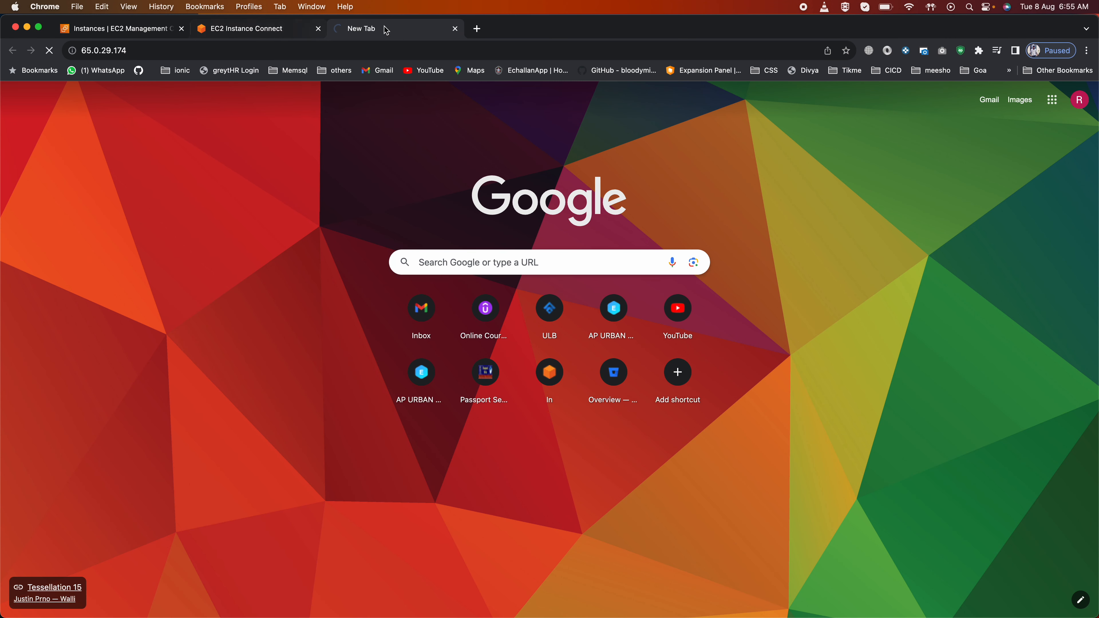
Open the security group my-demo-ec2-instance-sg from the security details of MyPublicEC2Instance.
click(248, 31)
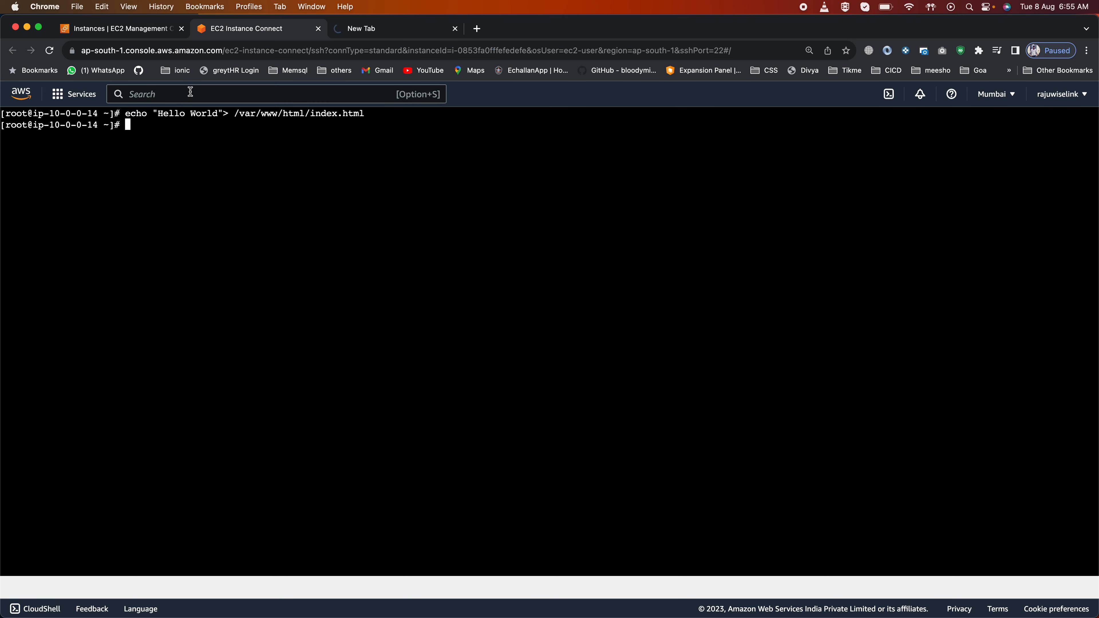
click(130, 28)
click(232, 403)
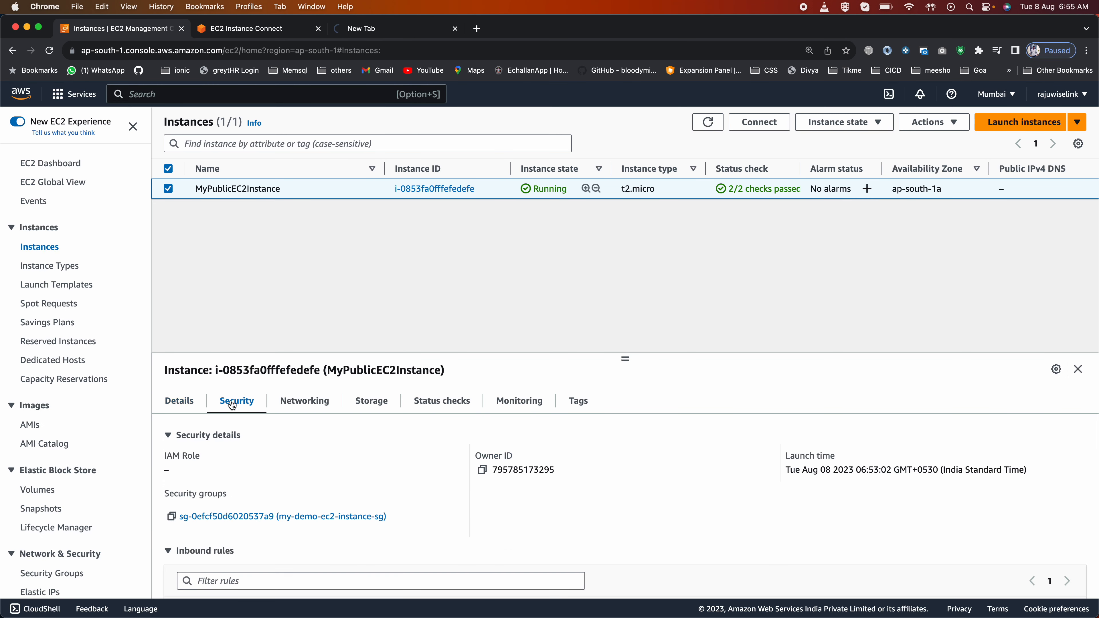
click(265, 515)
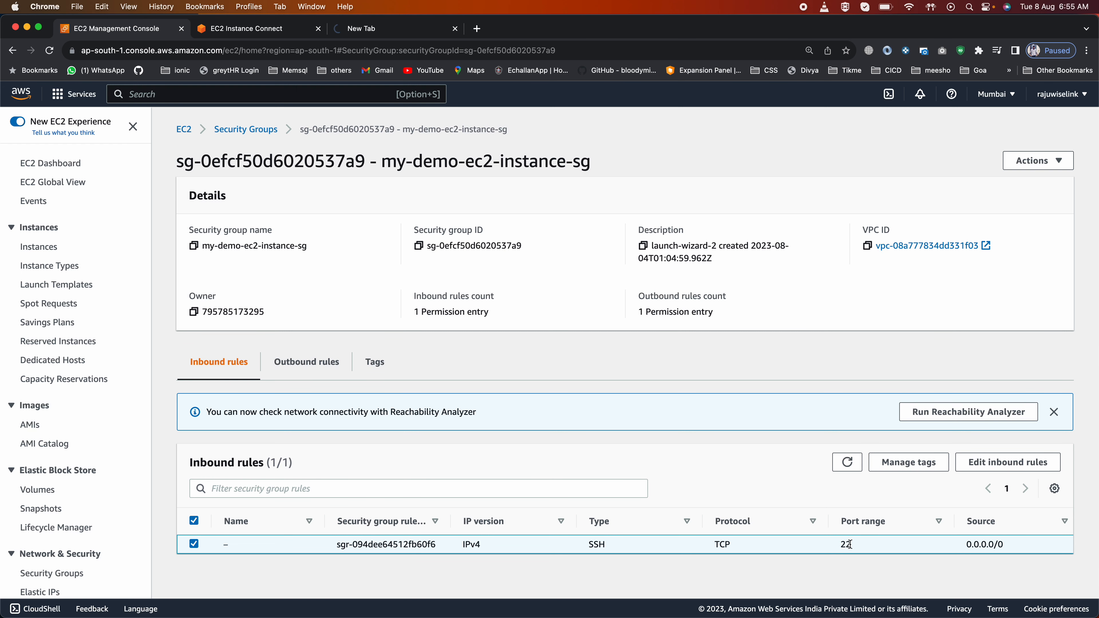
Add an inbound HTTP rule allowing traffic from anywhere (0.0.0.0/0) to the security group and save the rules.
click(986, 463)
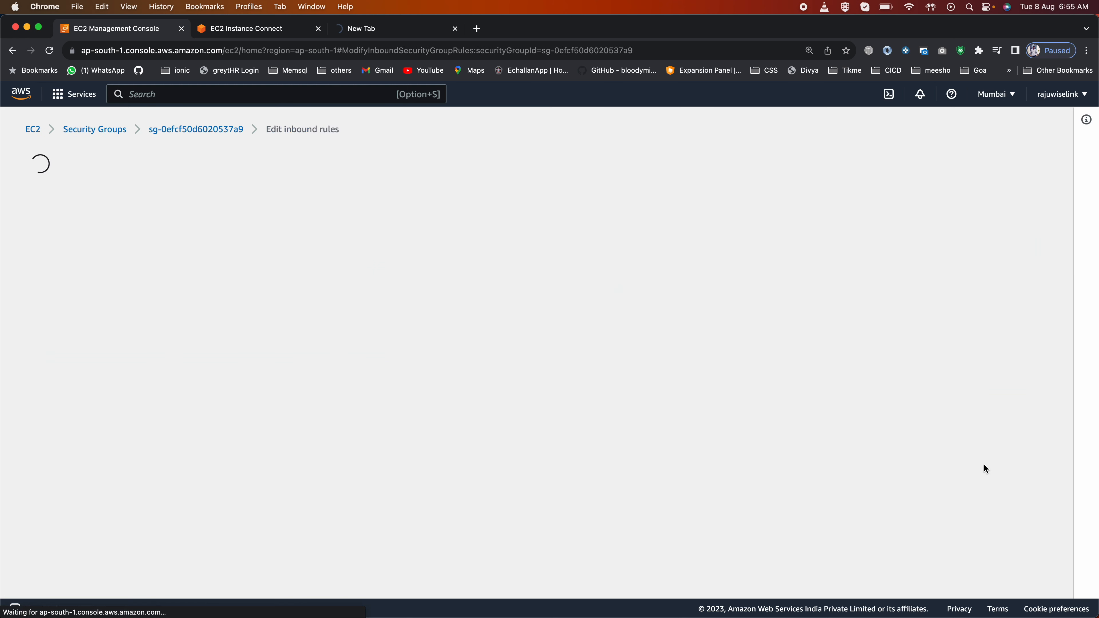
click(76, 337)
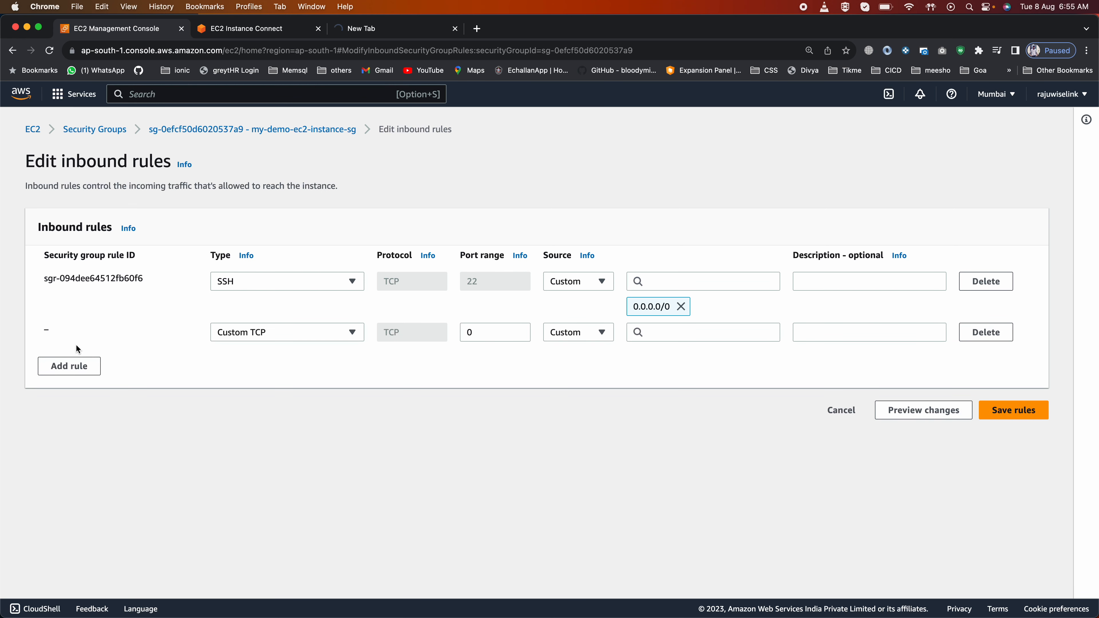
click(285, 331)
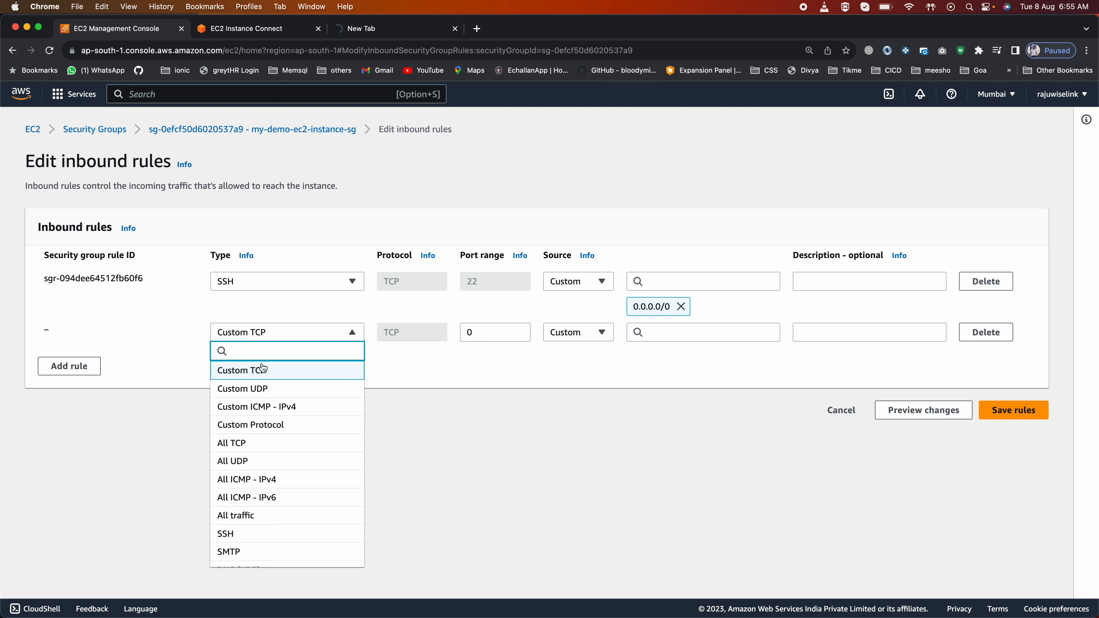
text(http)
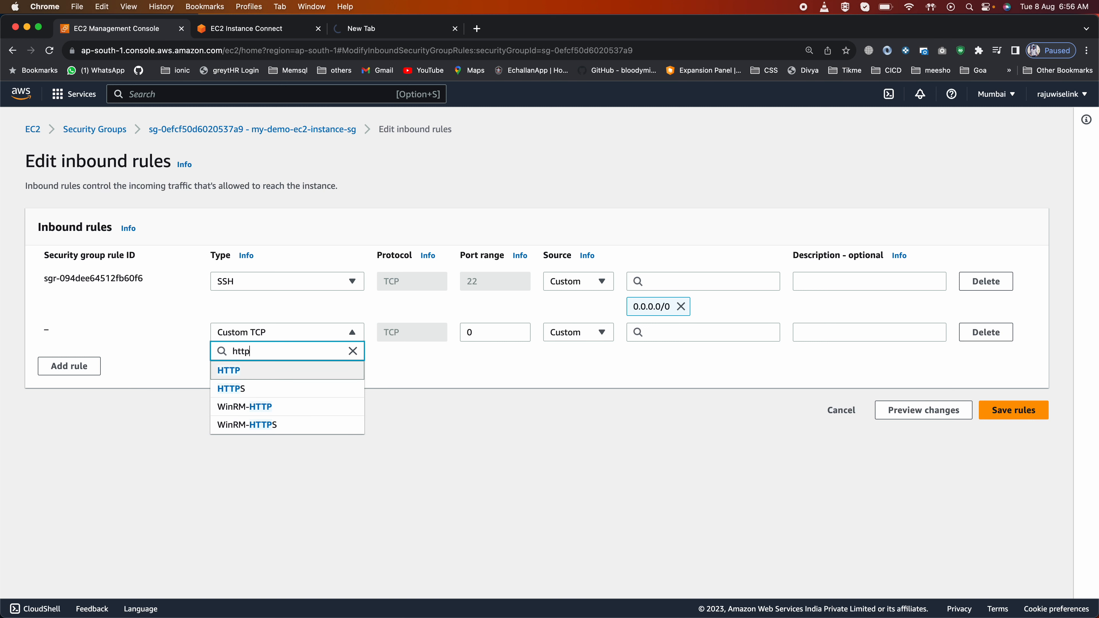
click(256, 372)
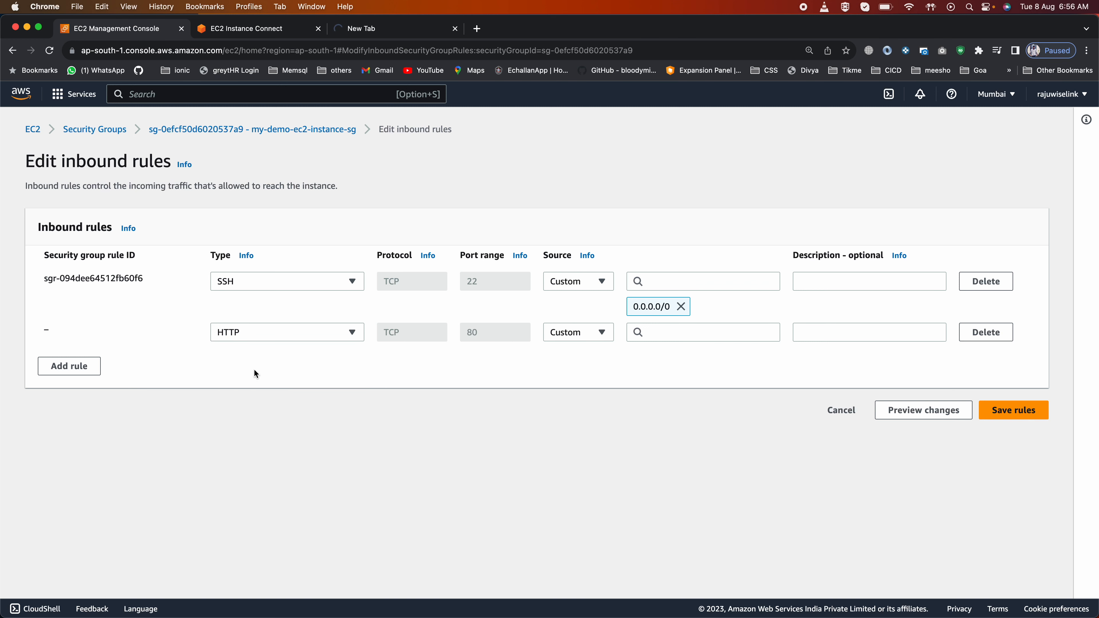
click(589, 340)
click(575, 407)
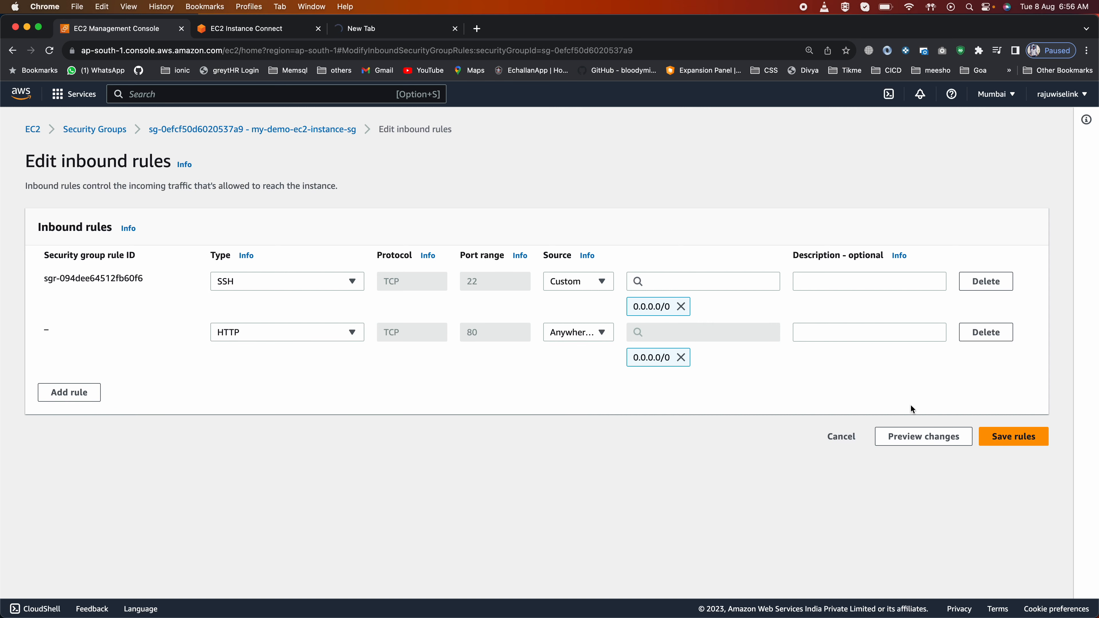
click(1009, 433)
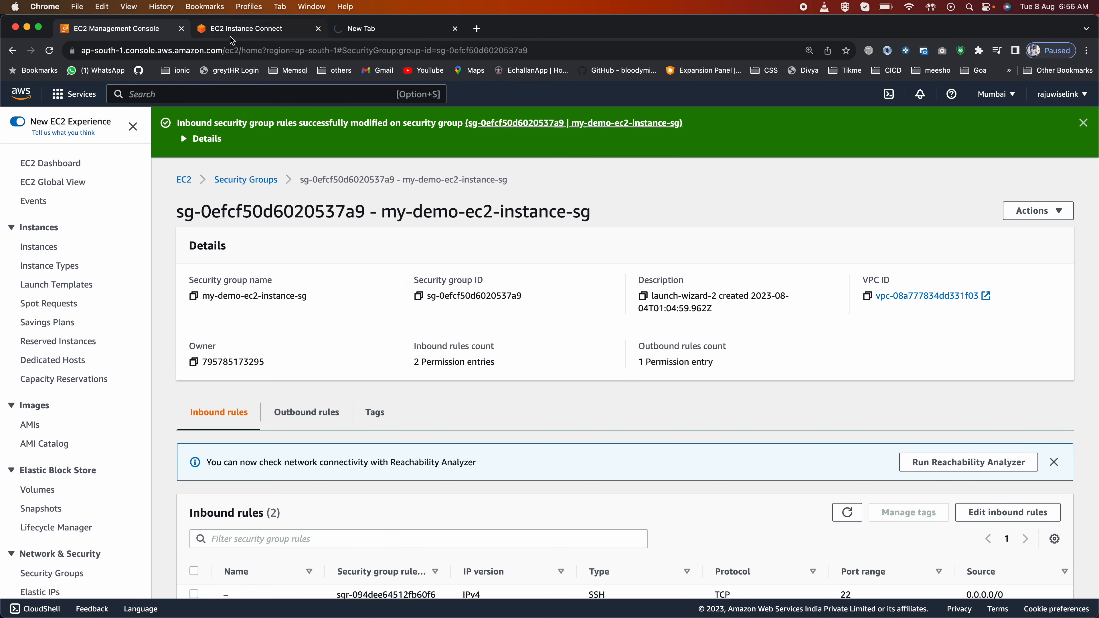
Load the instance's copied public IP address in the browser again and check the served page.
click(362, 29)
click(51, 51)
click(147, 59)
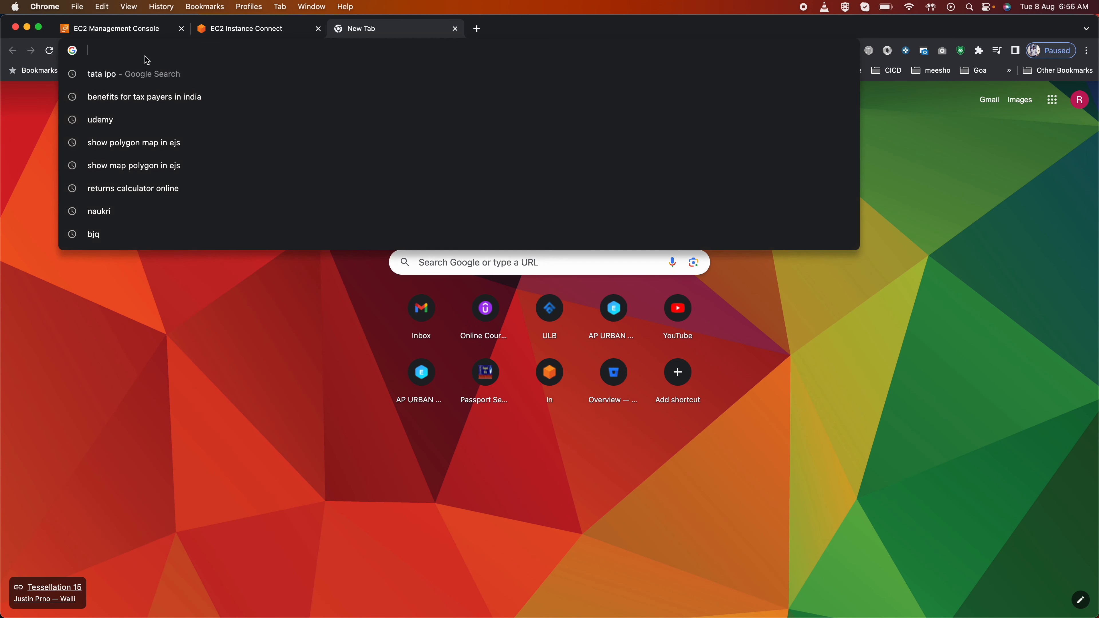
key(super+v)
key(Return)
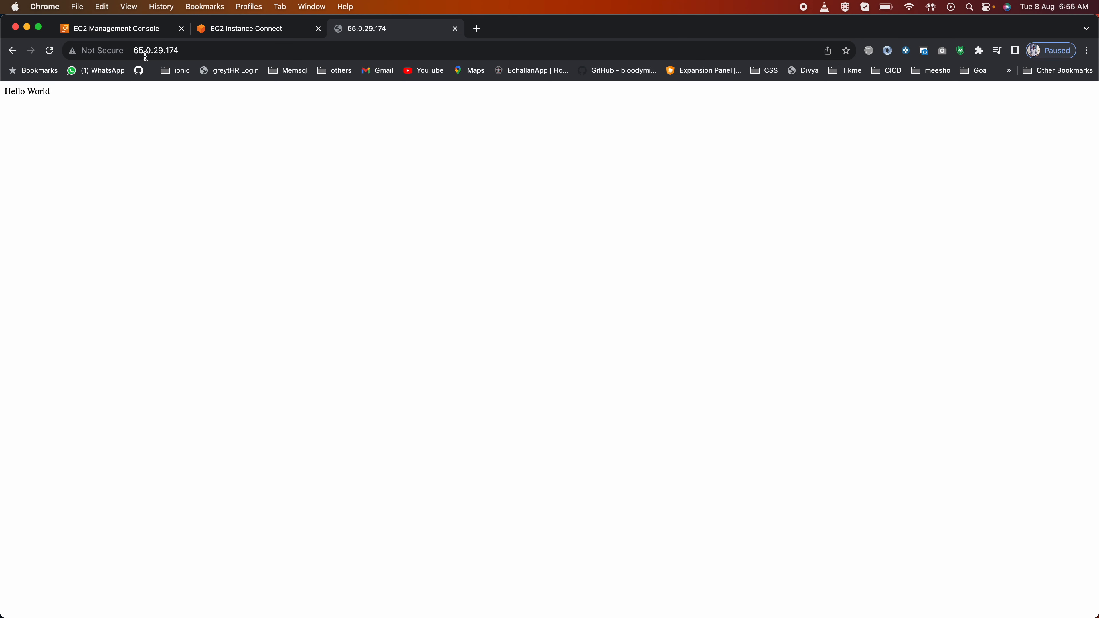
mouse_move(8, 89)
mouse_down()
mouse_move(61, 91)
mouse_move(2, 96)
mouse_up()
click(253, 31)
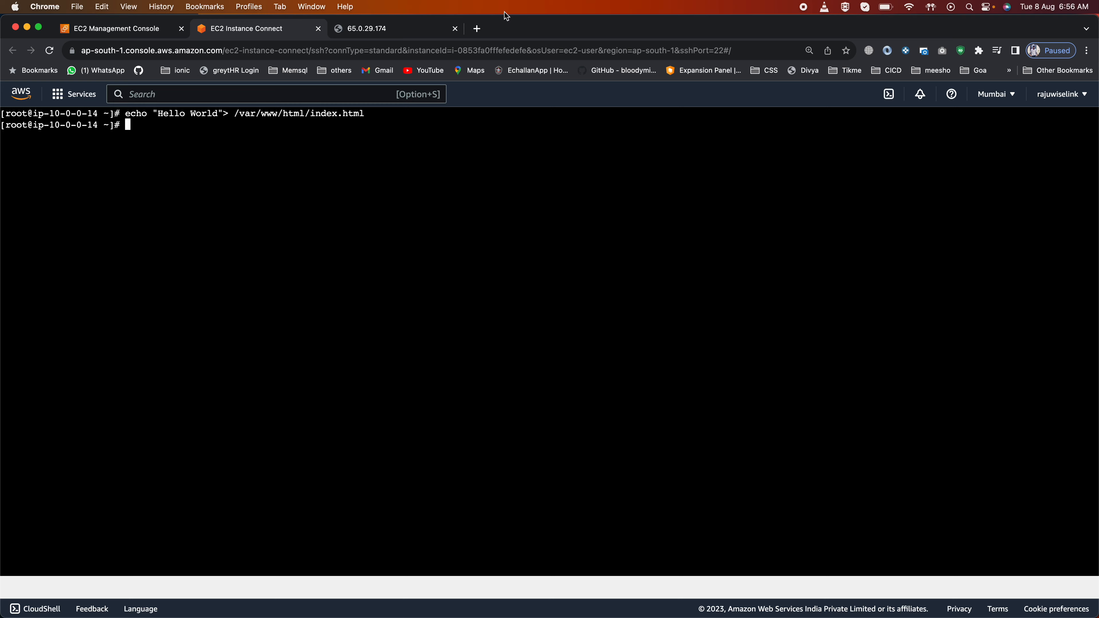
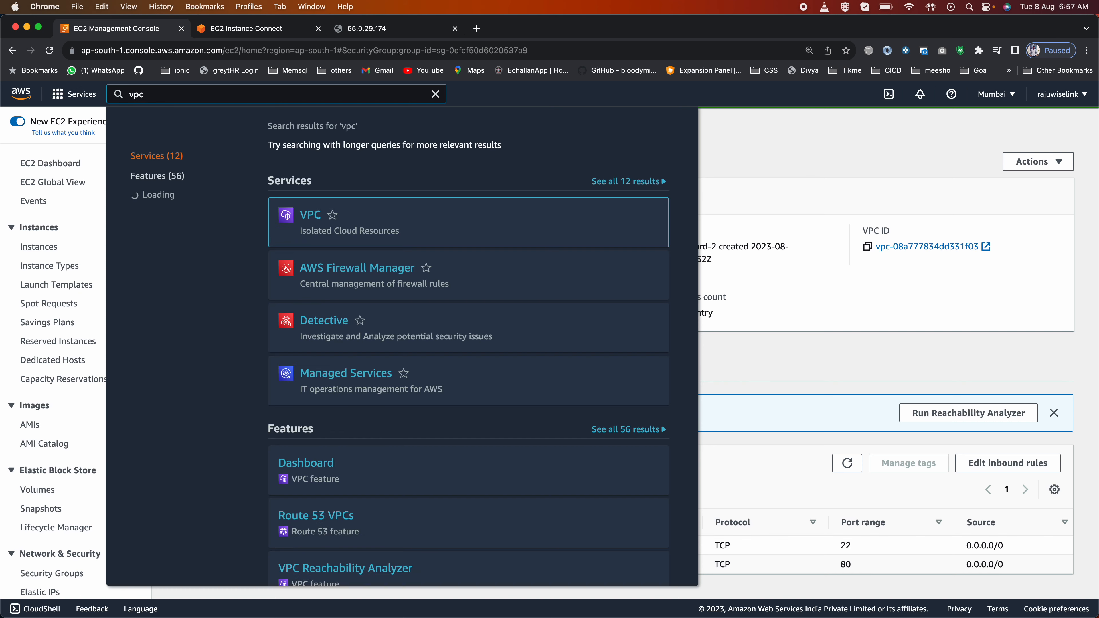
Open the network ACLs in the VPC service and filter them by my-demo-vpc.
click(306, 214)
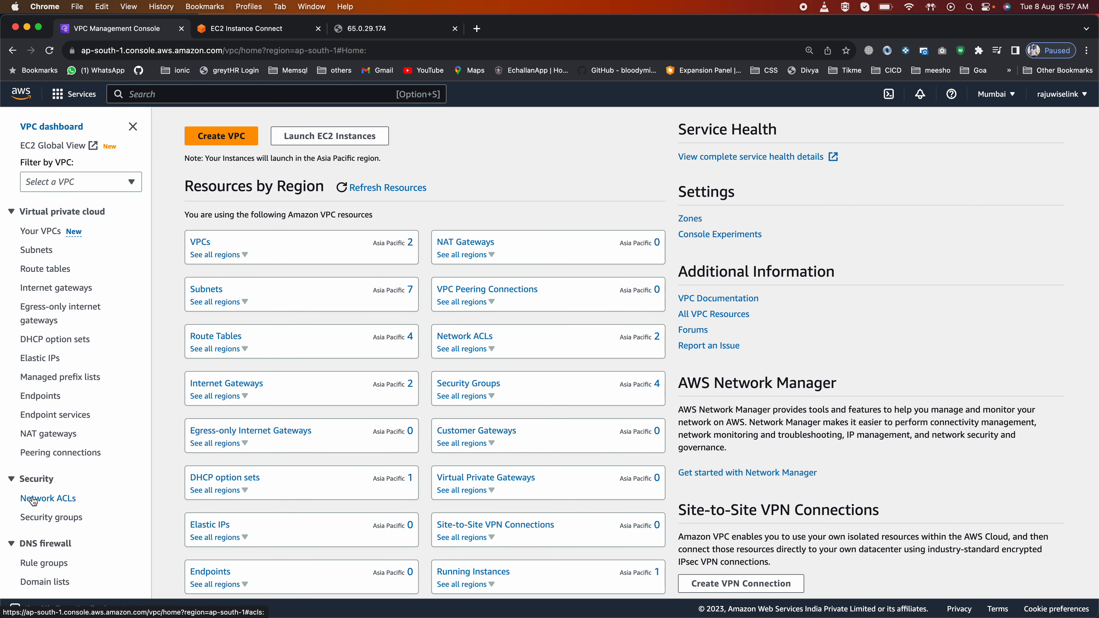
click(54, 500)
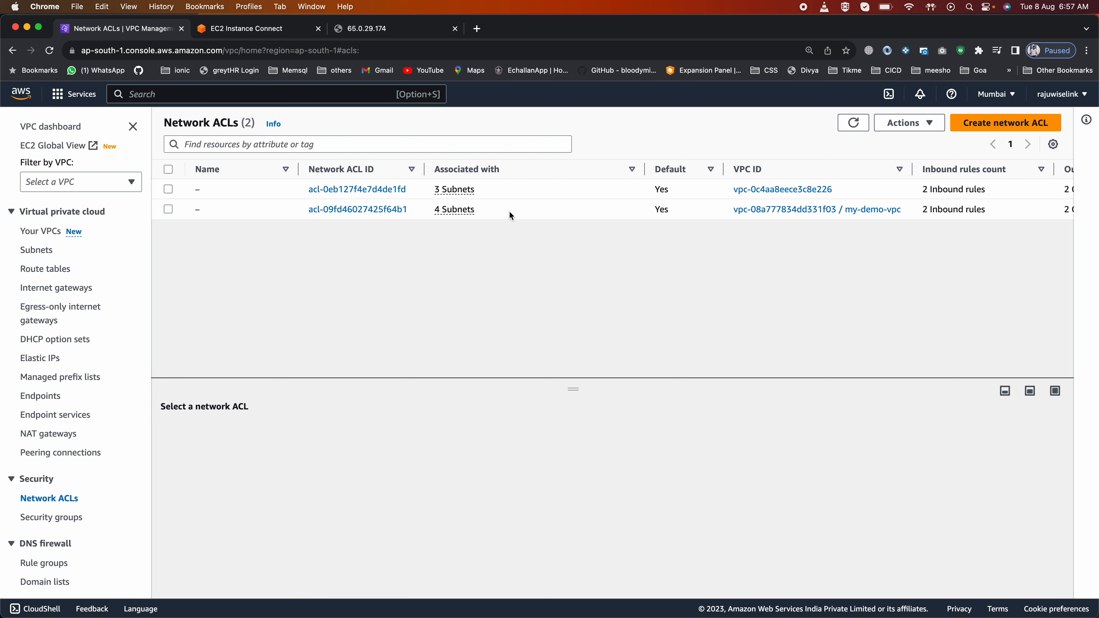
scroll(500, 201, right, 6)
scroll(499, 202, left, 5)
scroll(500, 201, left, 2)
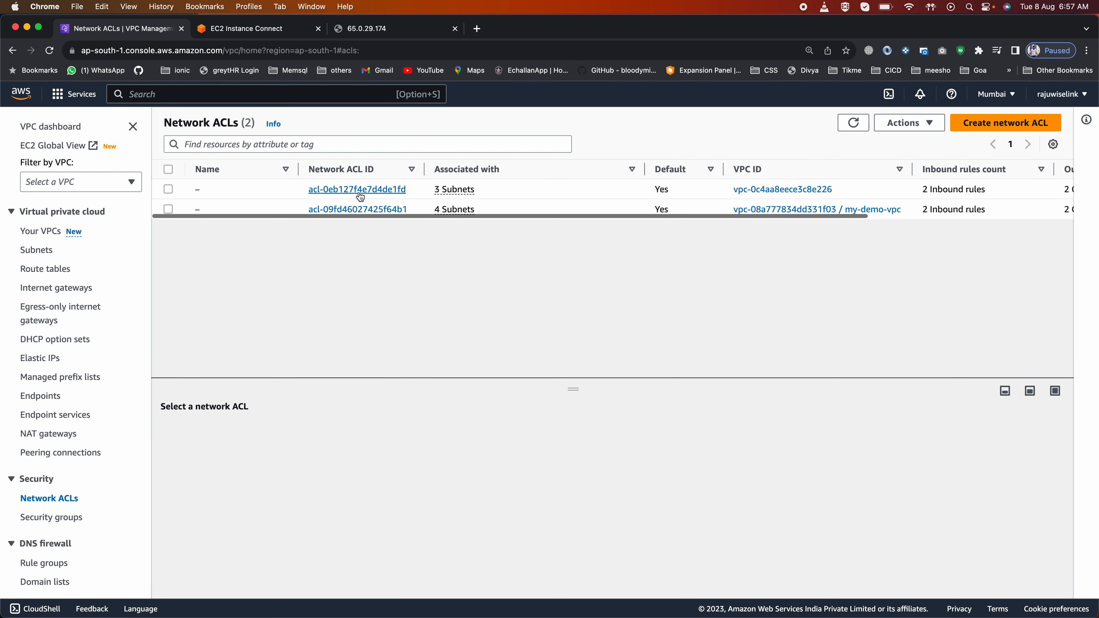
click(80, 178)
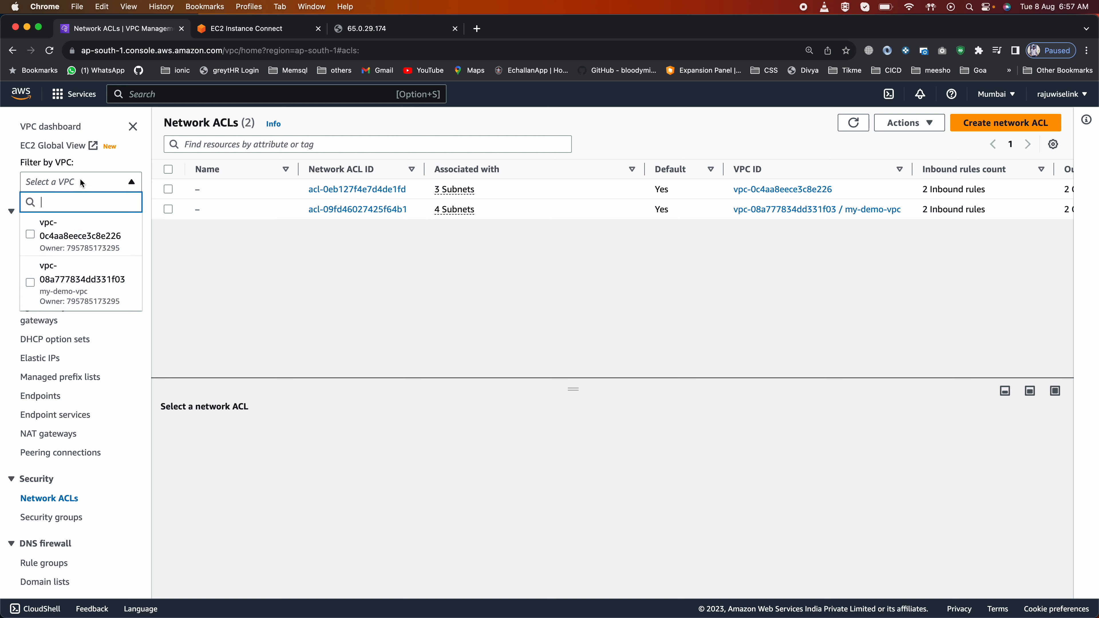
click(82, 281)
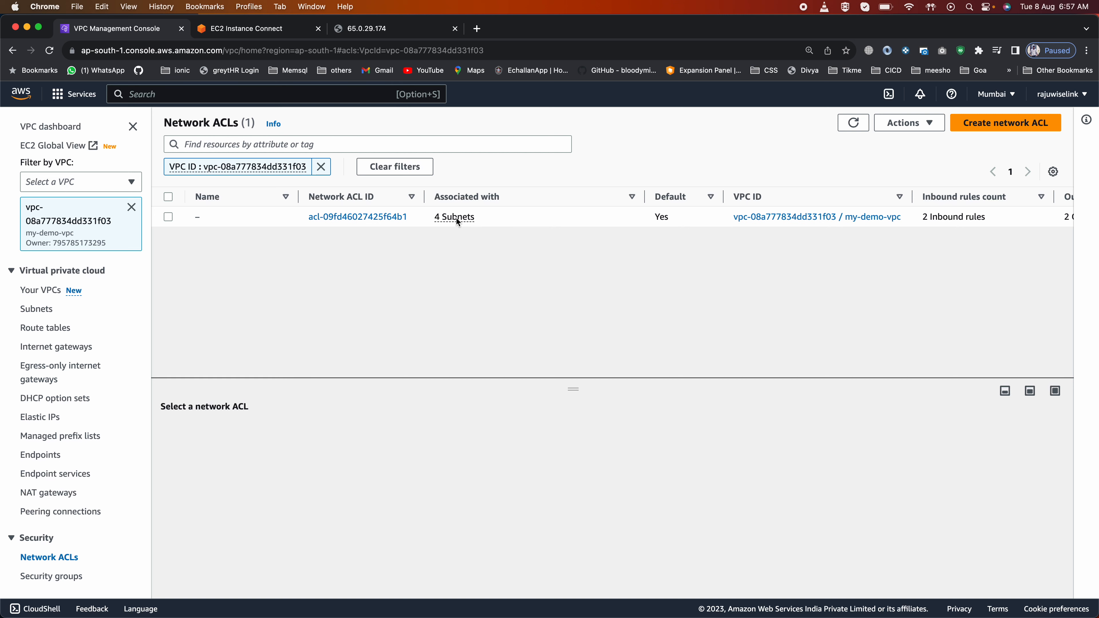
Name the network ACL of my-demo-vpc MyDemoVPCNacl and save the name.
click(209, 217)
text(MyDemoVPCNacl)
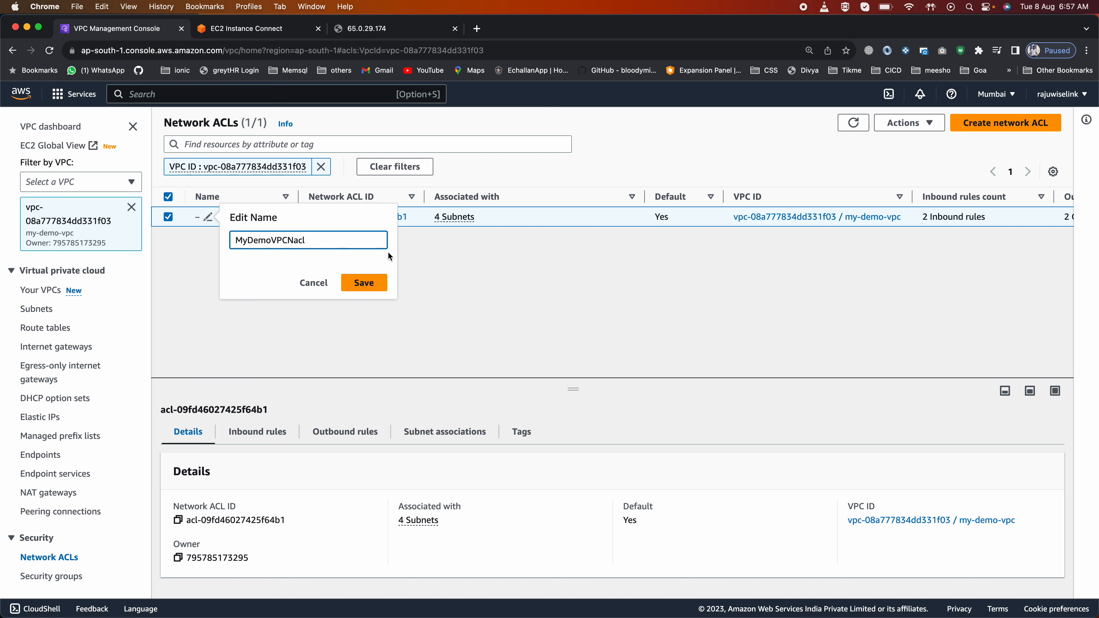
click(364, 282)
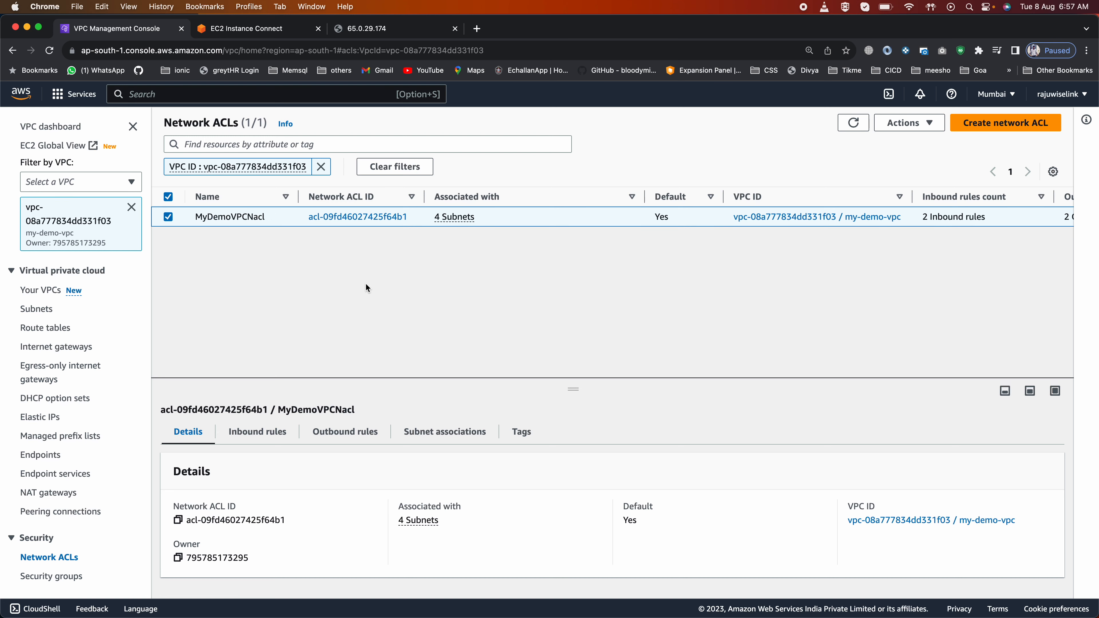
Examine the inbound and outbound rules of MyDemoVPCNacl in an enlarged details area.
click(255, 432)
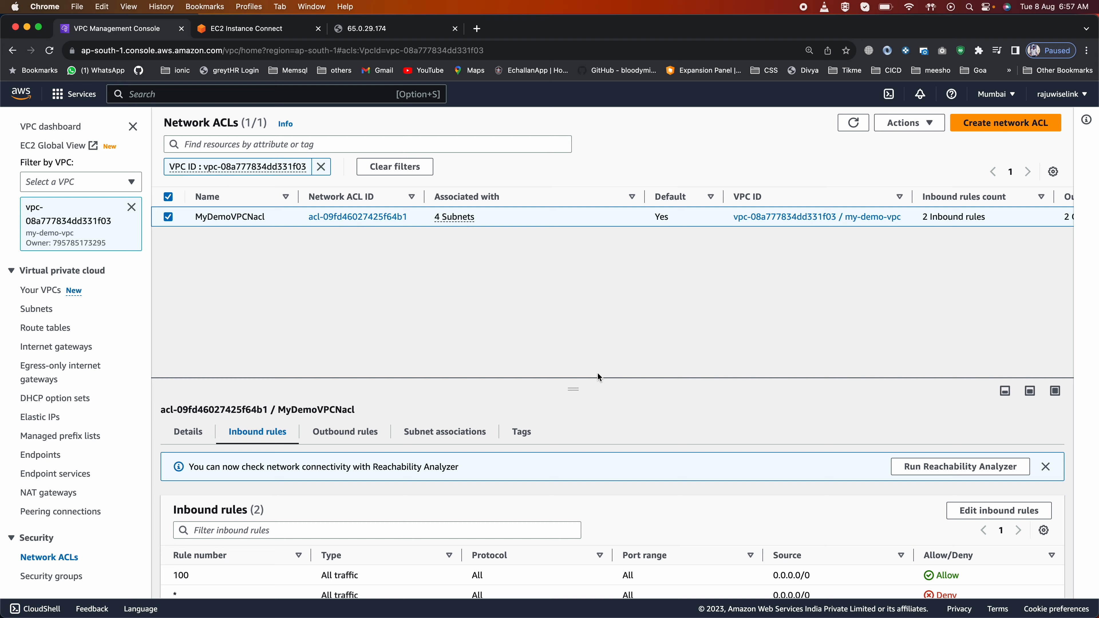
drag(573, 389, 574, 277)
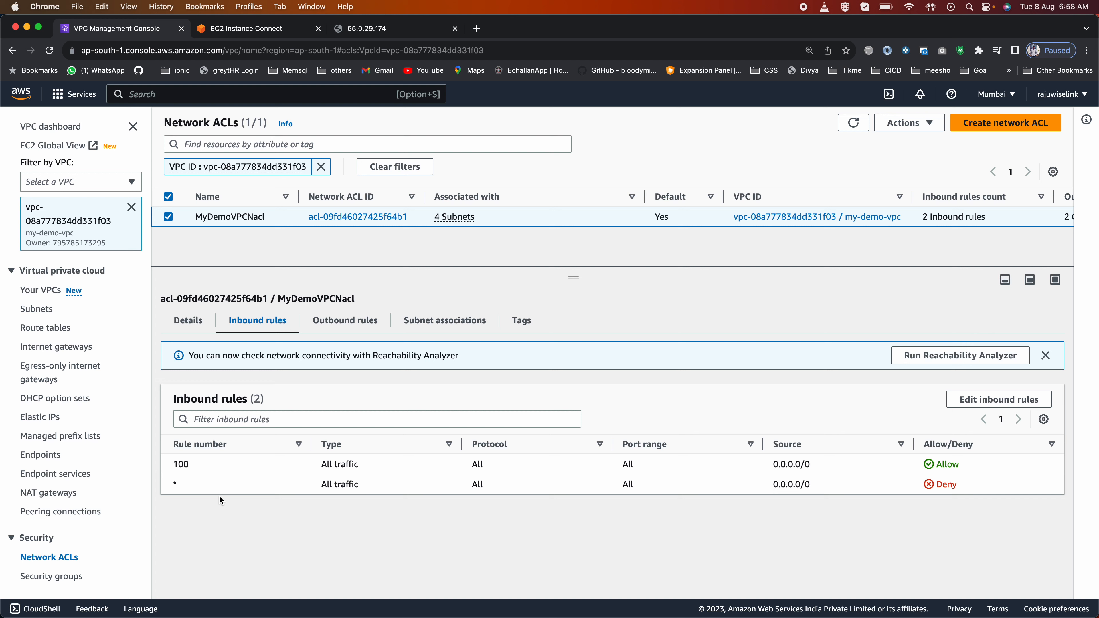
click(352, 325)
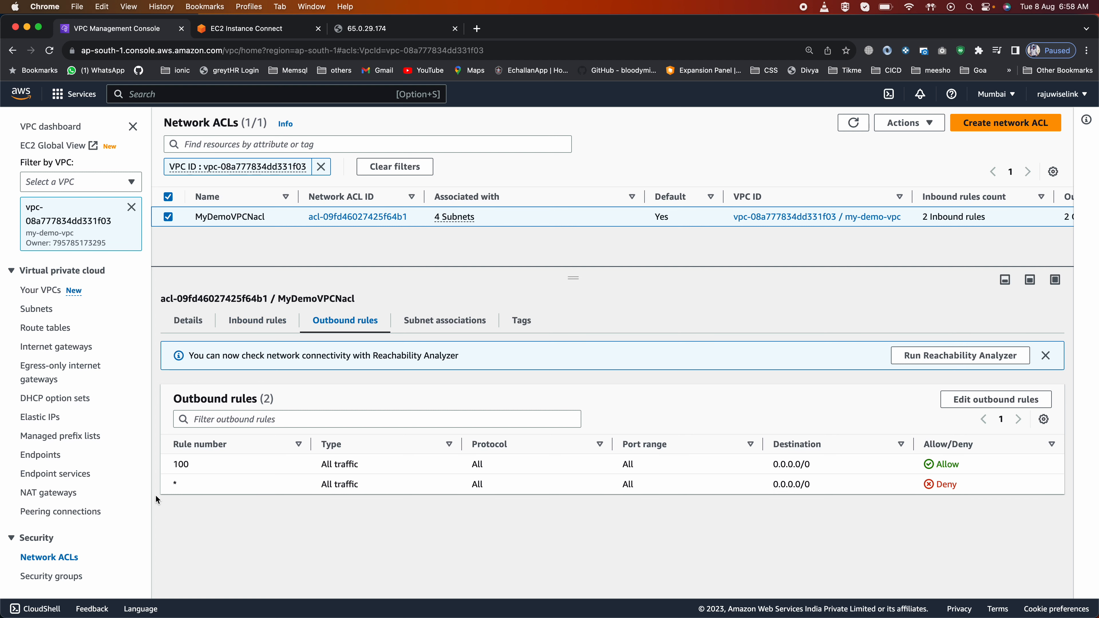
click(265, 321)
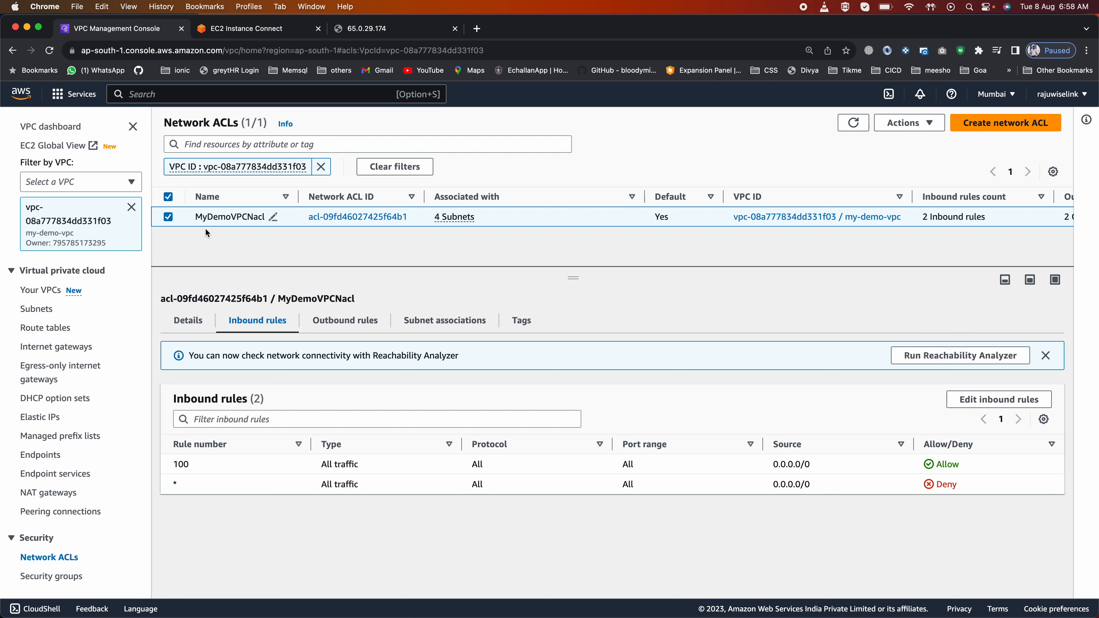
Examine the subnet associations, details and inbound rules of MyDemoVPCNacl.
click(459, 327)
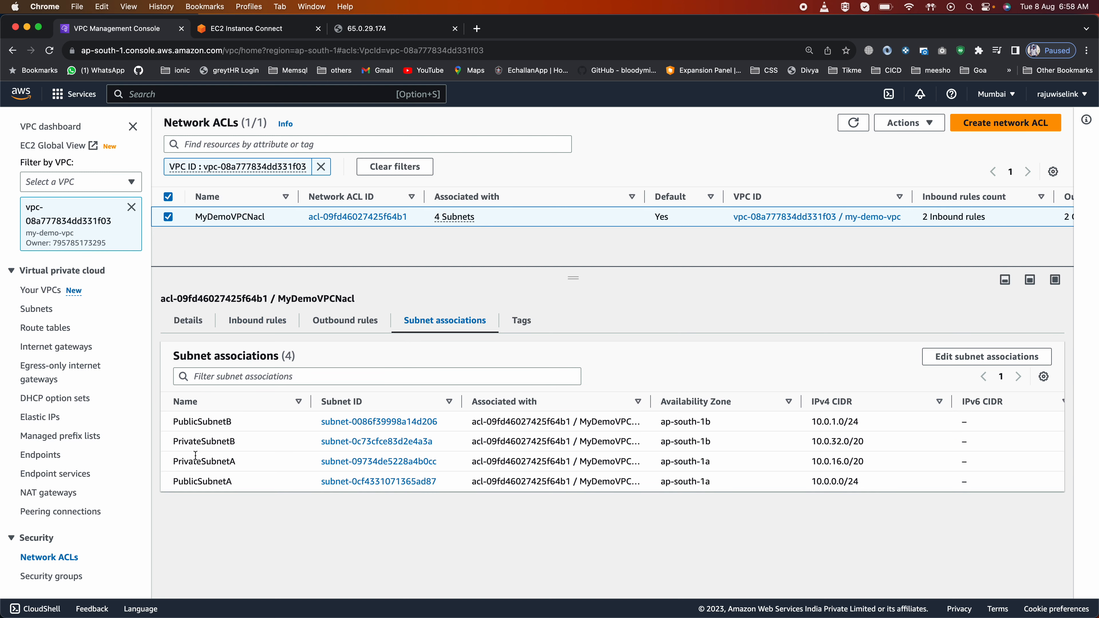
double_click(173, 423)
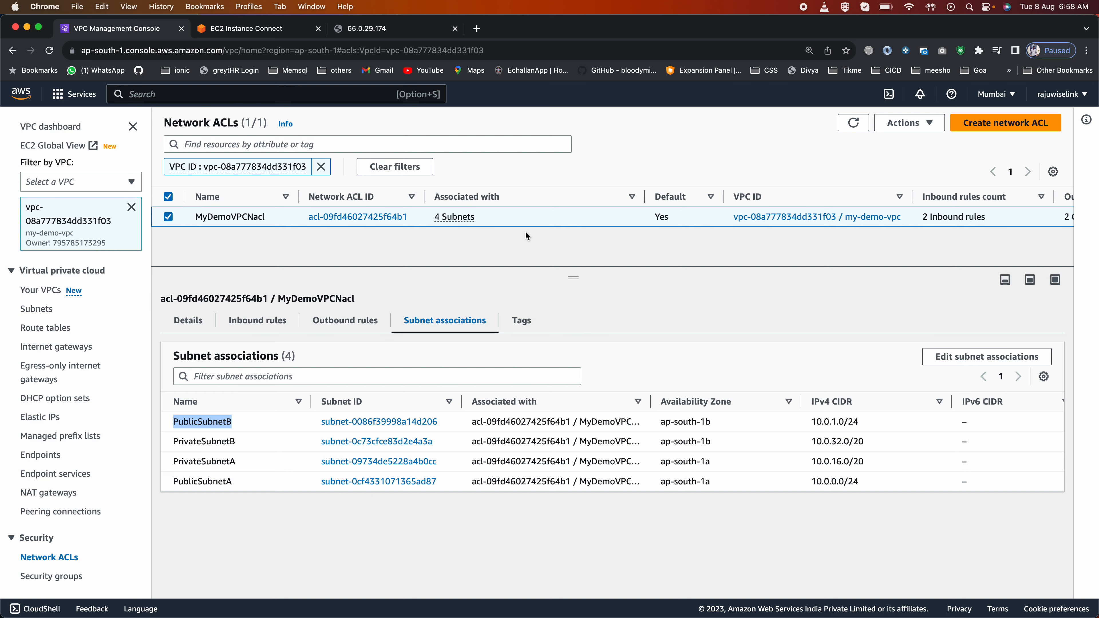
click(169, 218)
click(169, 218)
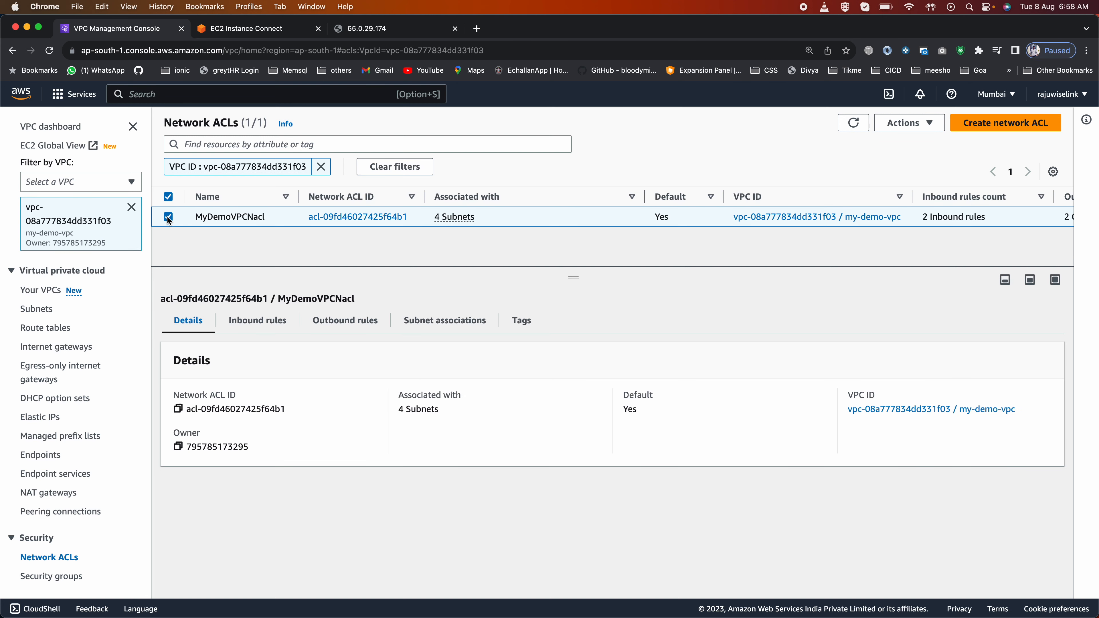
click(265, 323)
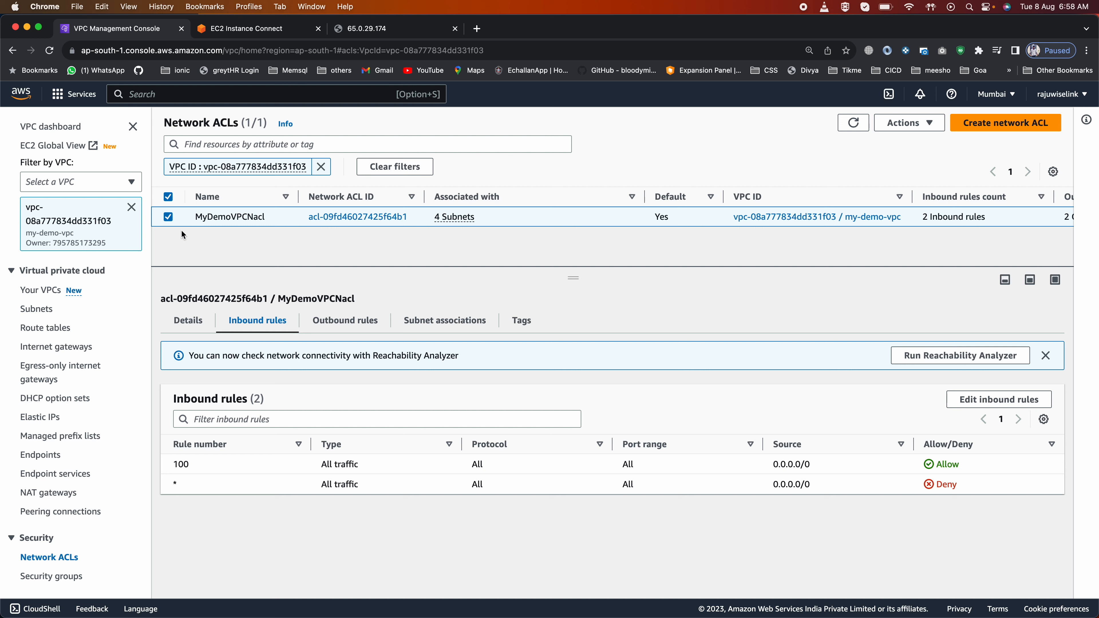
click(169, 217)
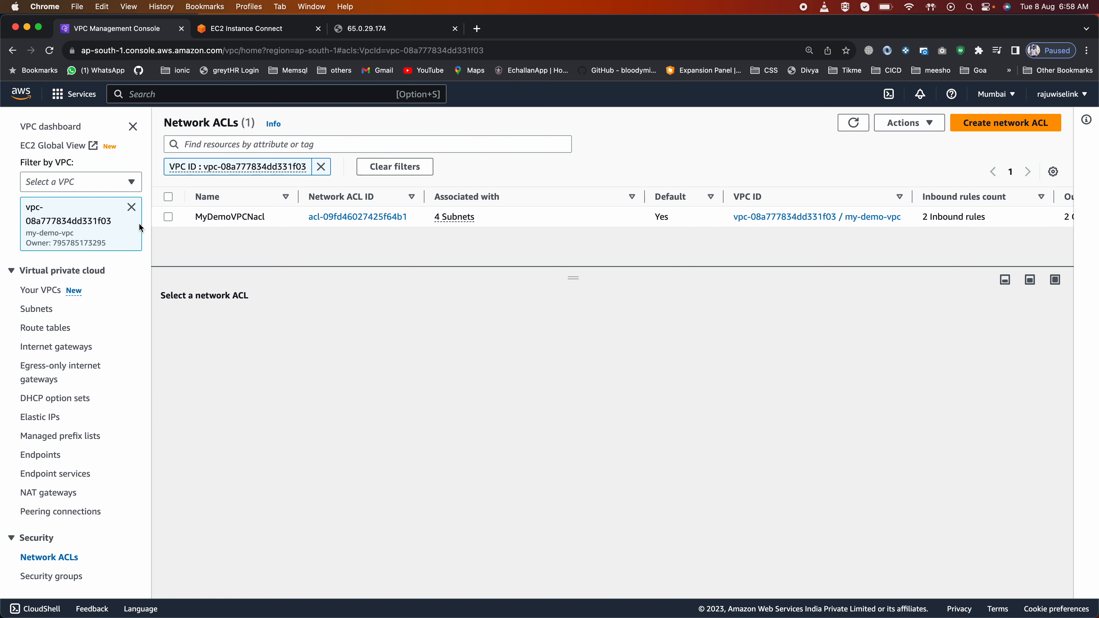
Create a network ACL named MyPublicSubnetNacl in my-demo-vpc.
click(1009, 124)
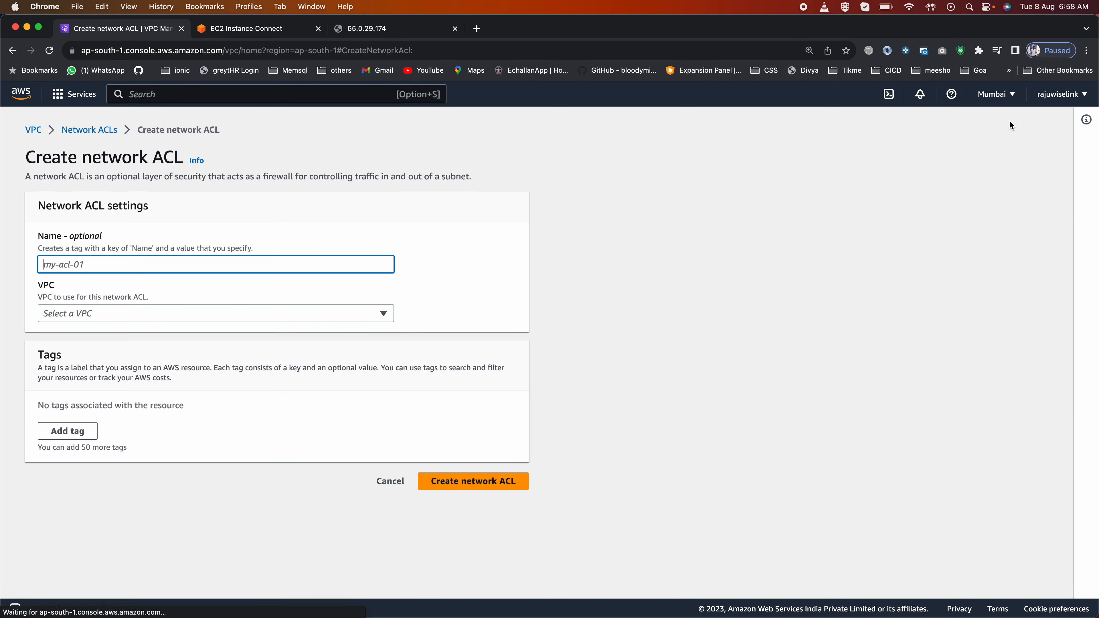
text(M)
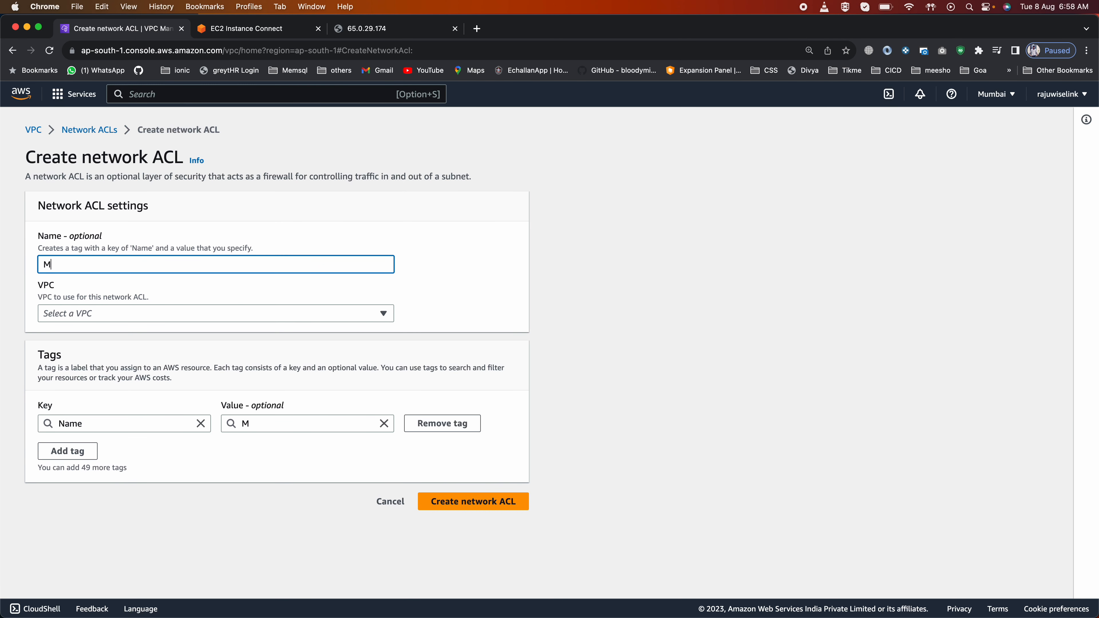
text(yPublicSubnetNacl)
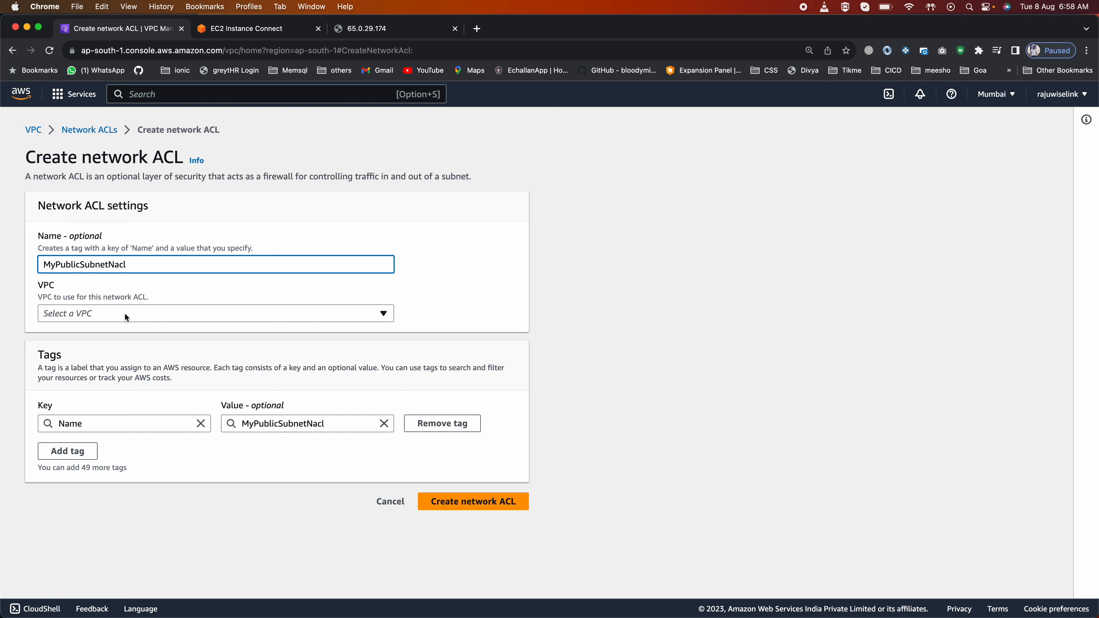
click(92, 317)
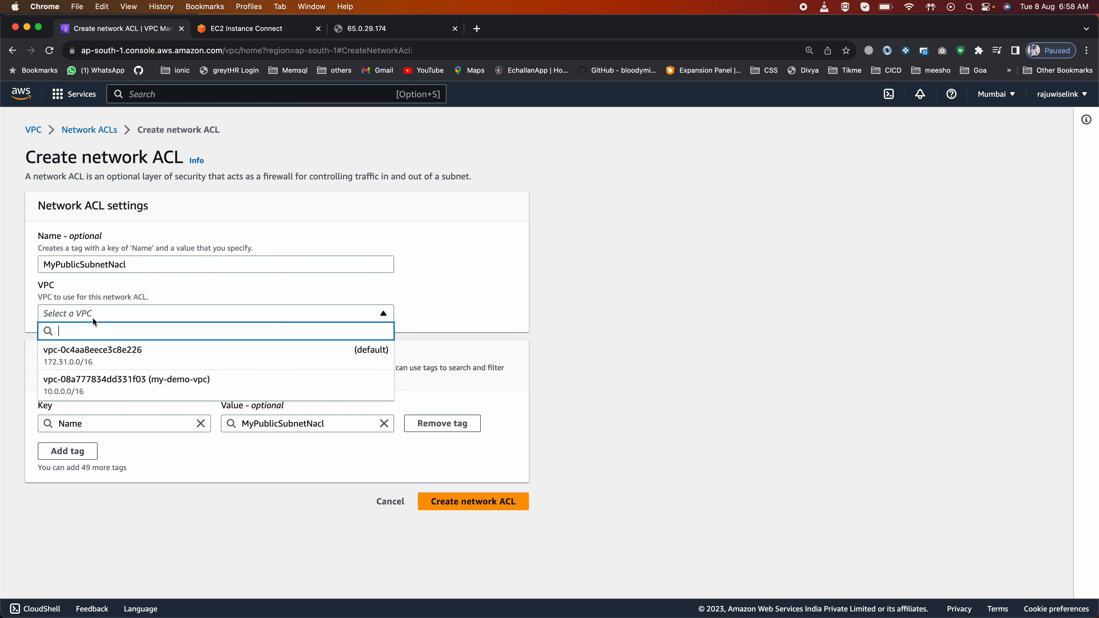
click(132, 381)
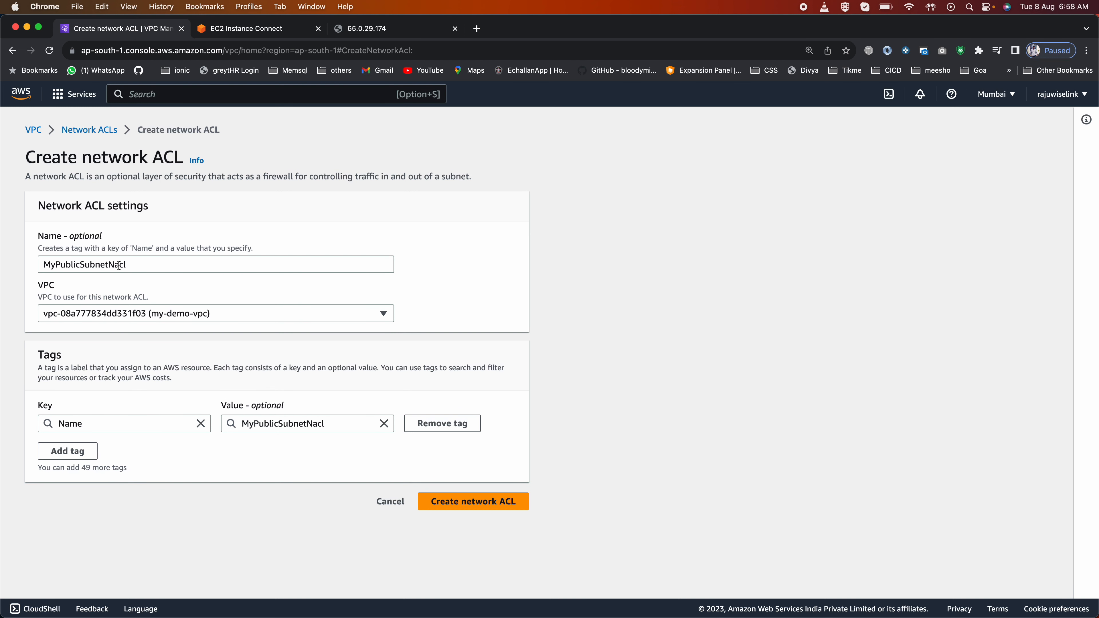
click(484, 501)
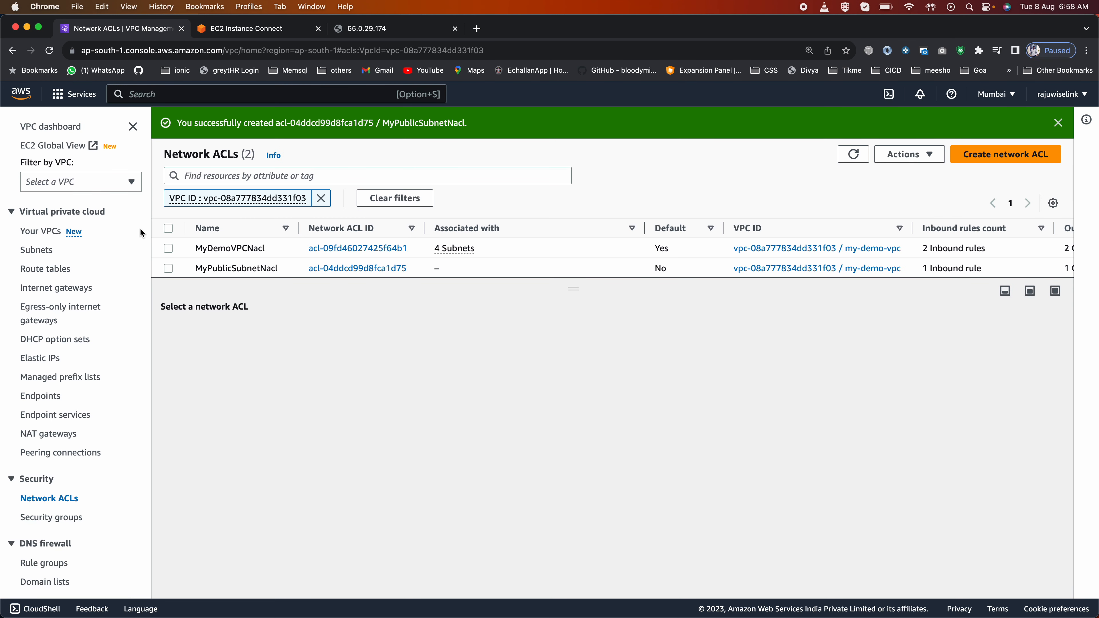
Associate PublicSubnetA and PublicSubnetB with MyPublicSubnetNacl and save the subnet associations.
click(175, 268)
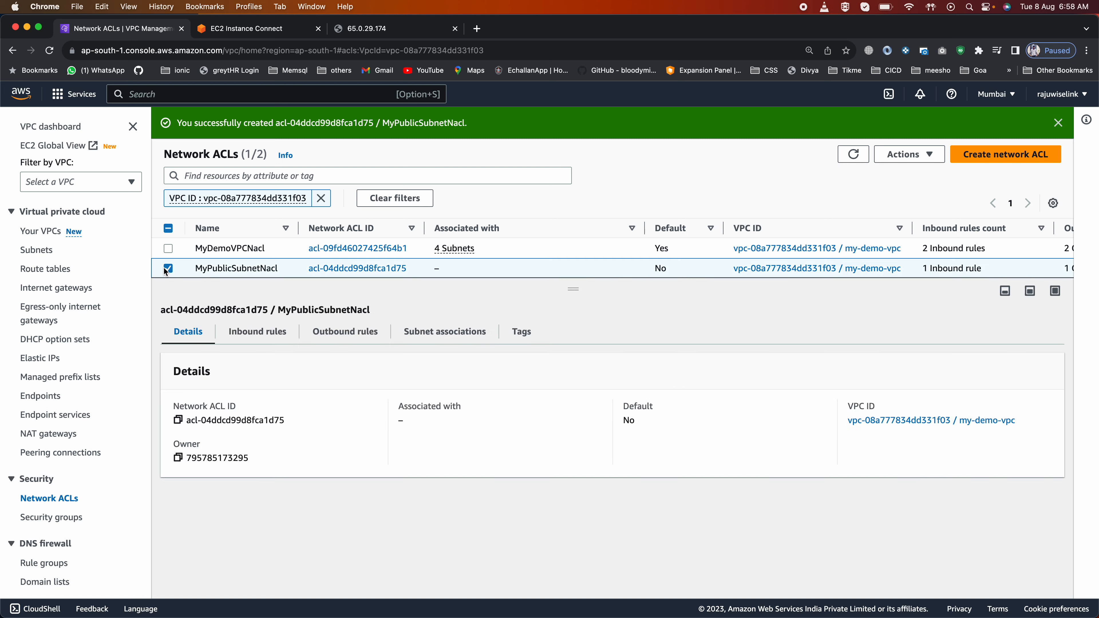
click(423, 333)
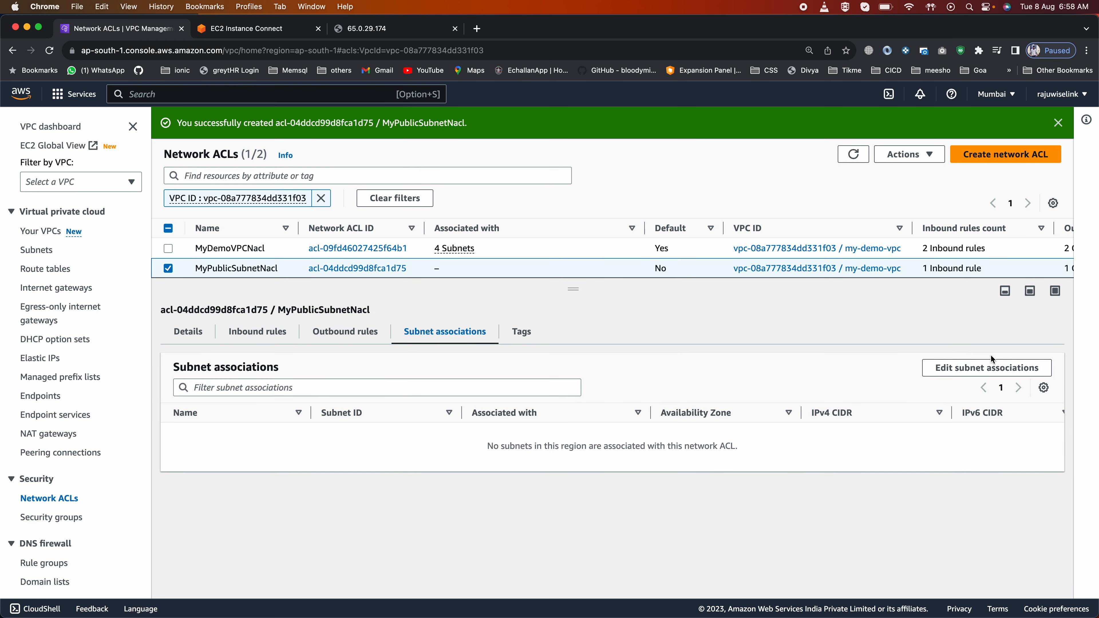
click(980, 370)
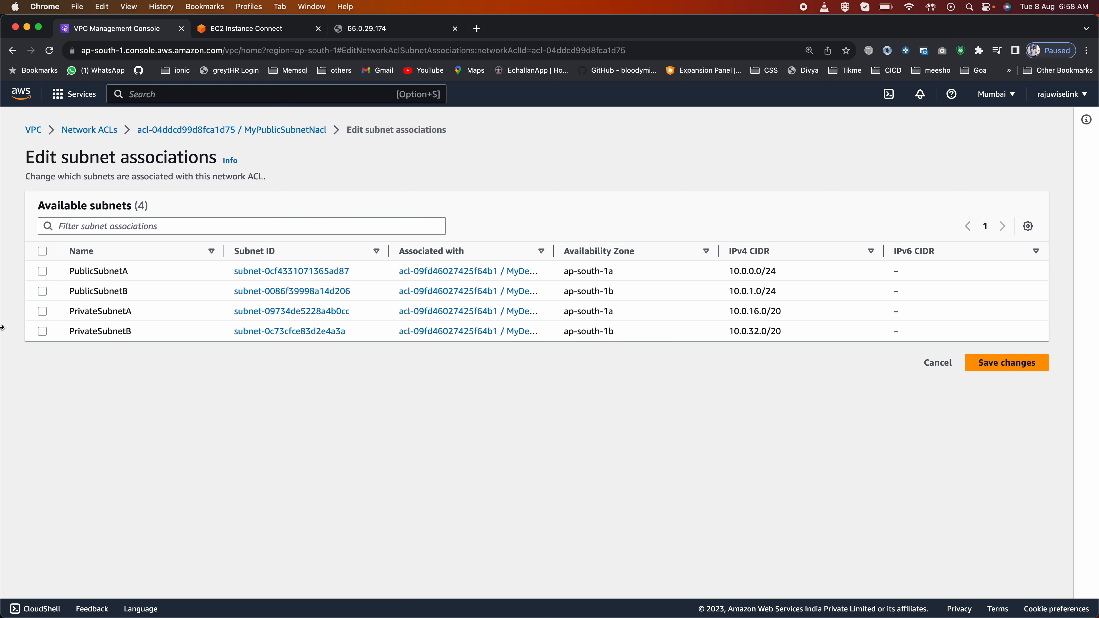
click(42, 271)
click(42, 292)
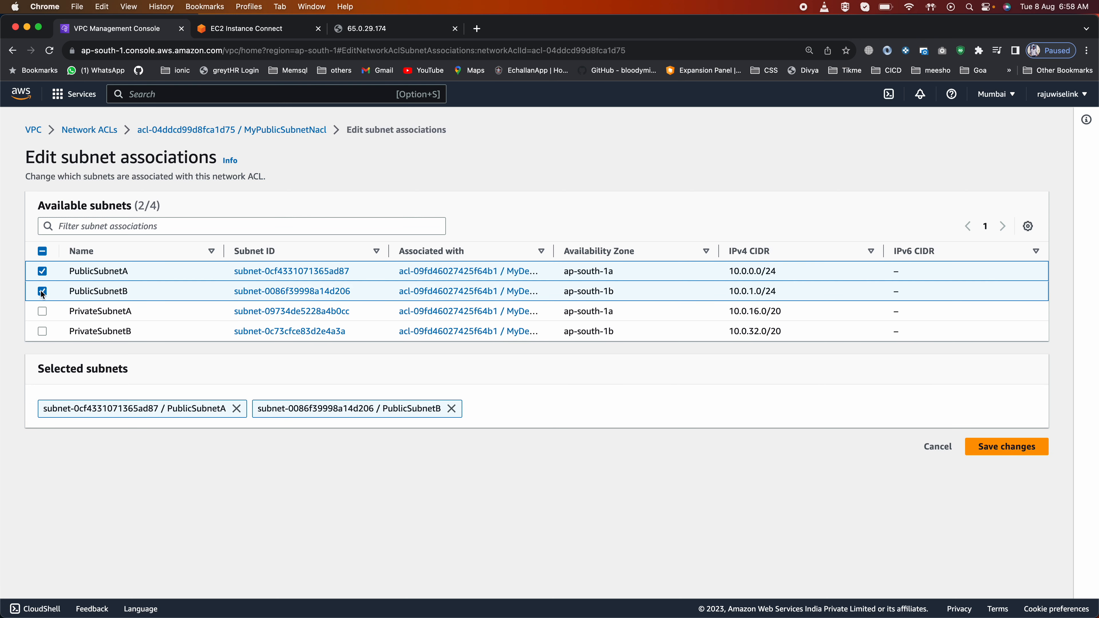
click(1011, 446)
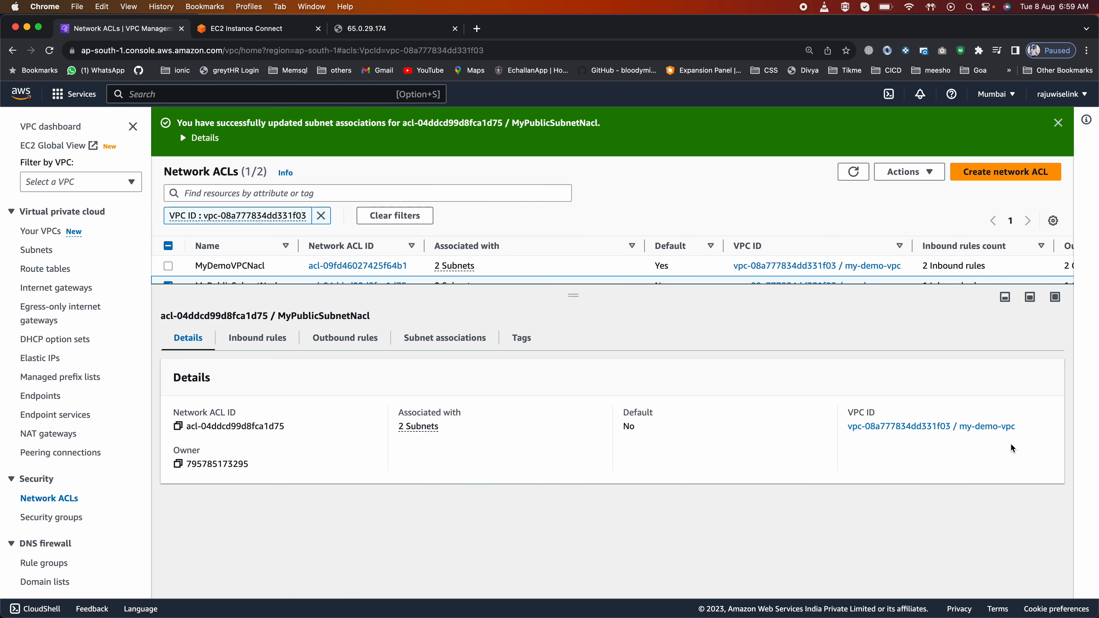
Check which subnets are associated with MyPublicSubnetNacl and with MyDemoVPCNacl, making room to show both ACLs in the list.
drag(575, 297, 497, 339)
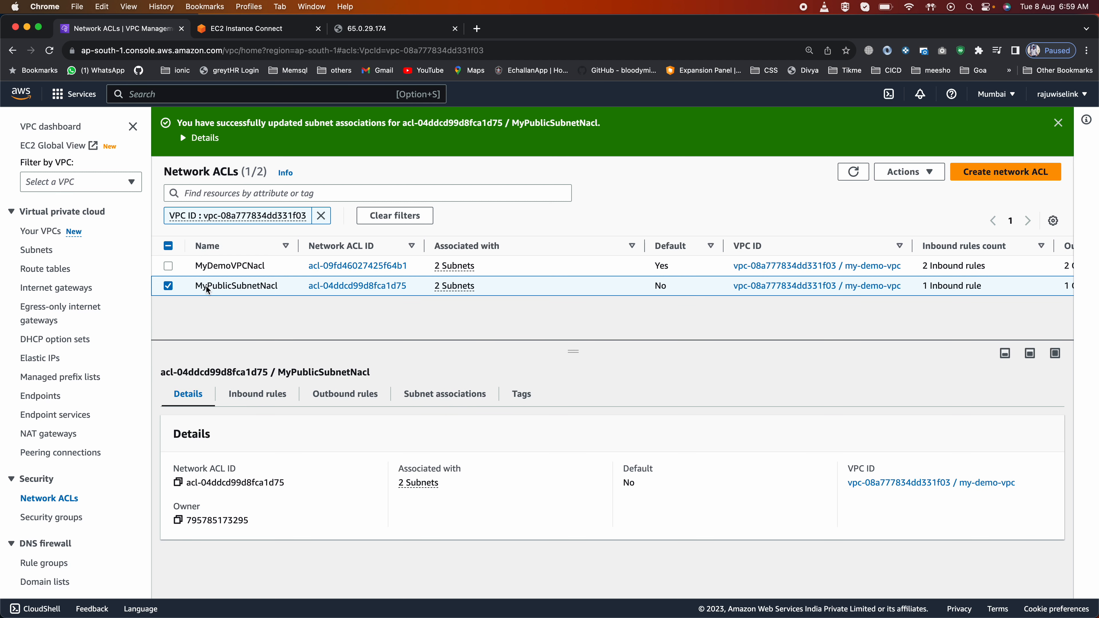
click(449, 395)
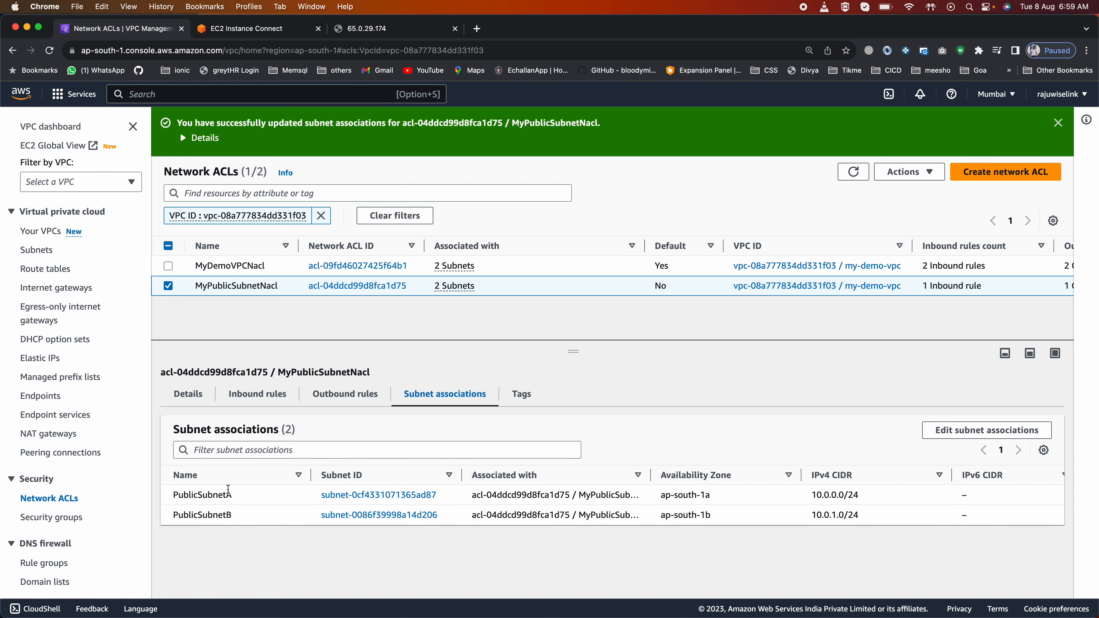
click(168, 286)
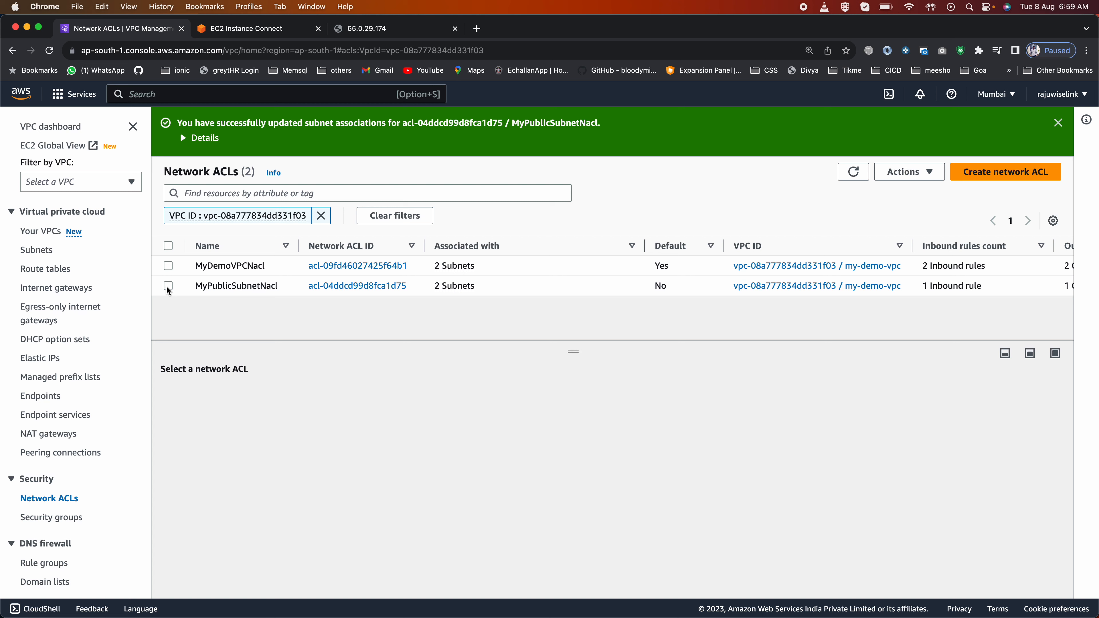
click(168, 265)
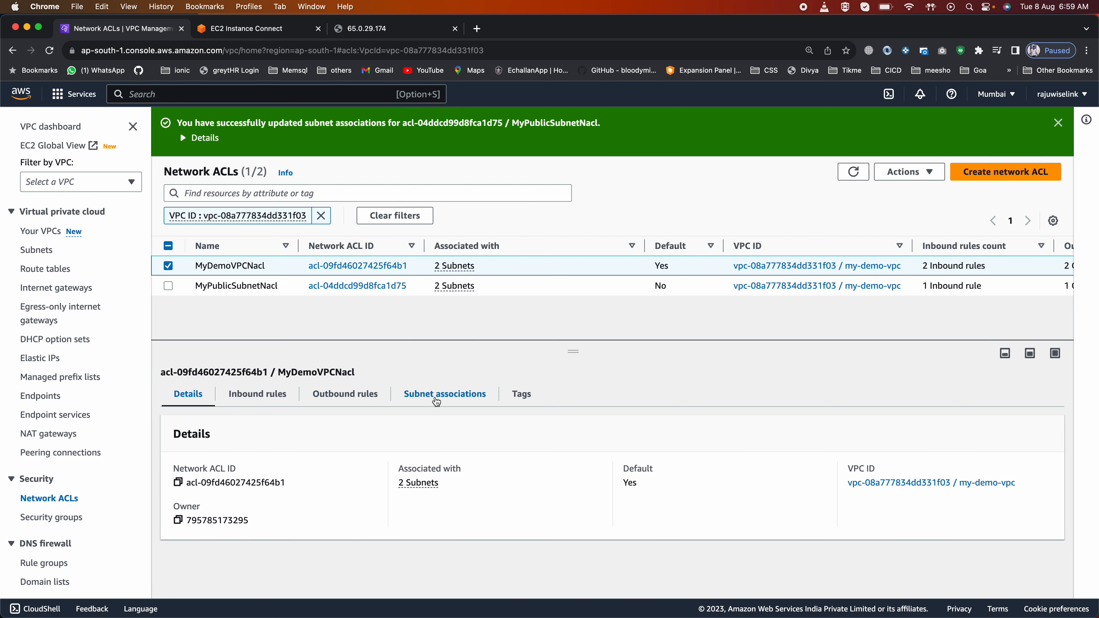
click(436, 396)
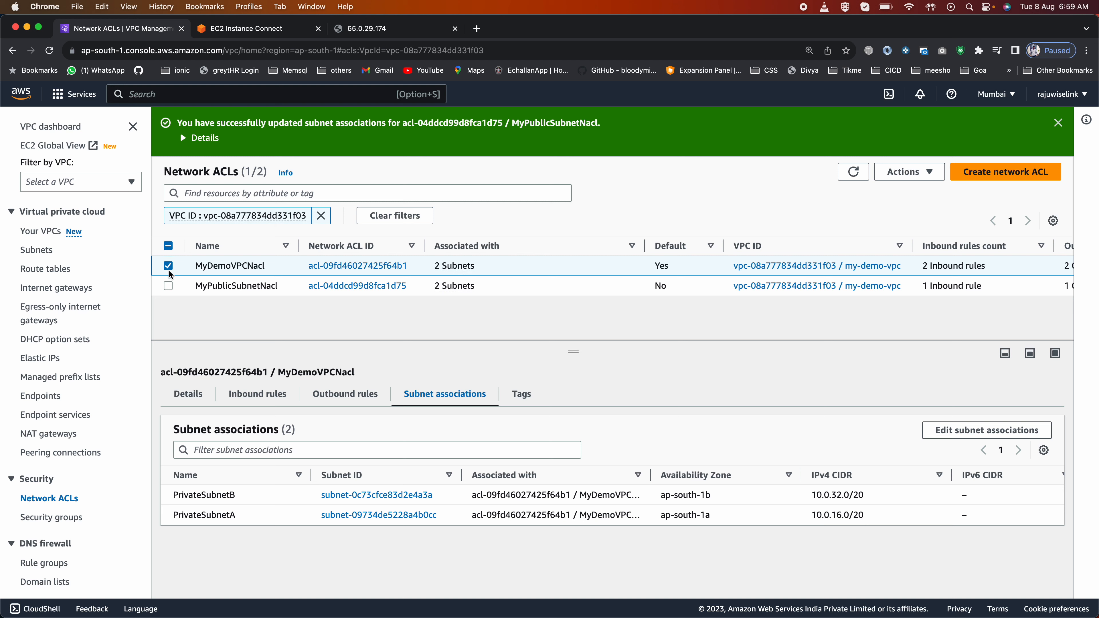
Compare the inbound rules of MyPublicSubnetNacl with those of MyDemoVPCNacl.
click(169, 286)
click(168, 265)
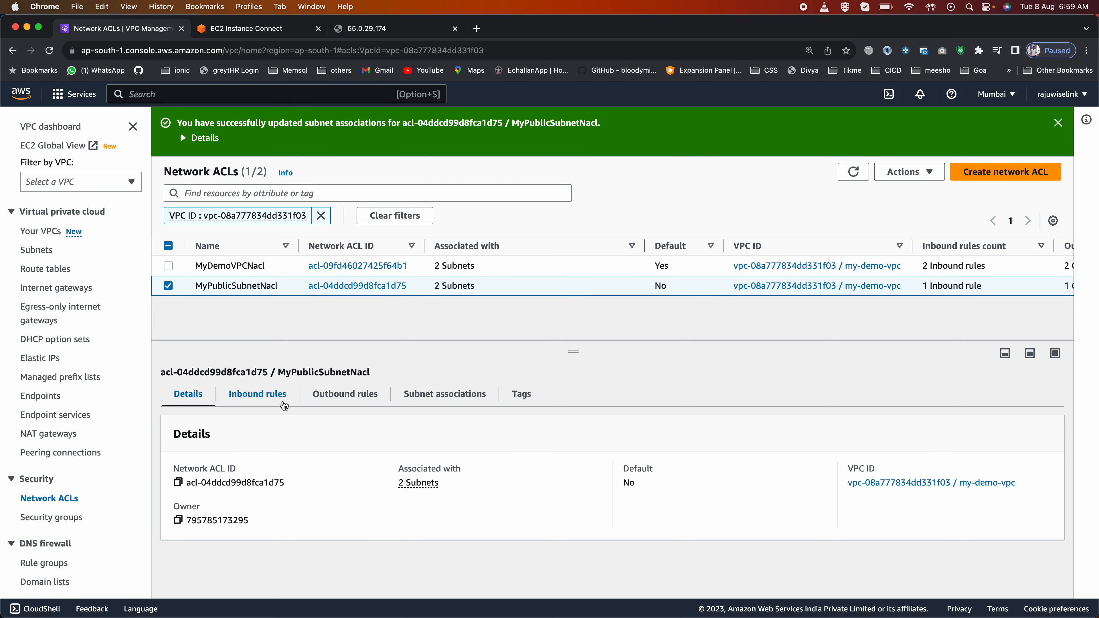
click(264, 394)
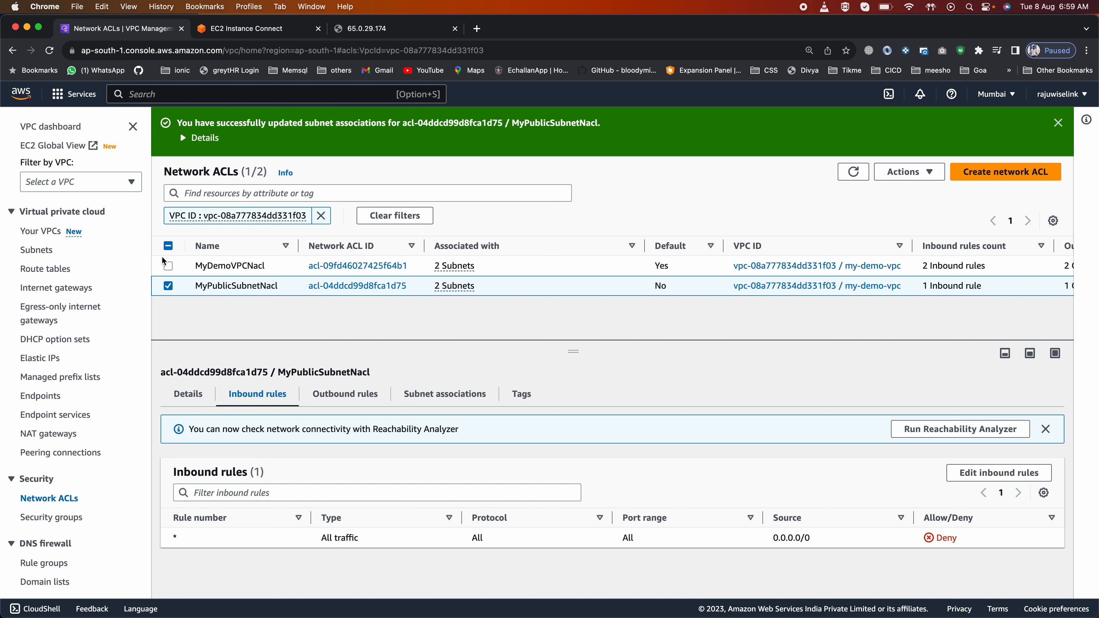
click(168, 286)
click(168, 267)
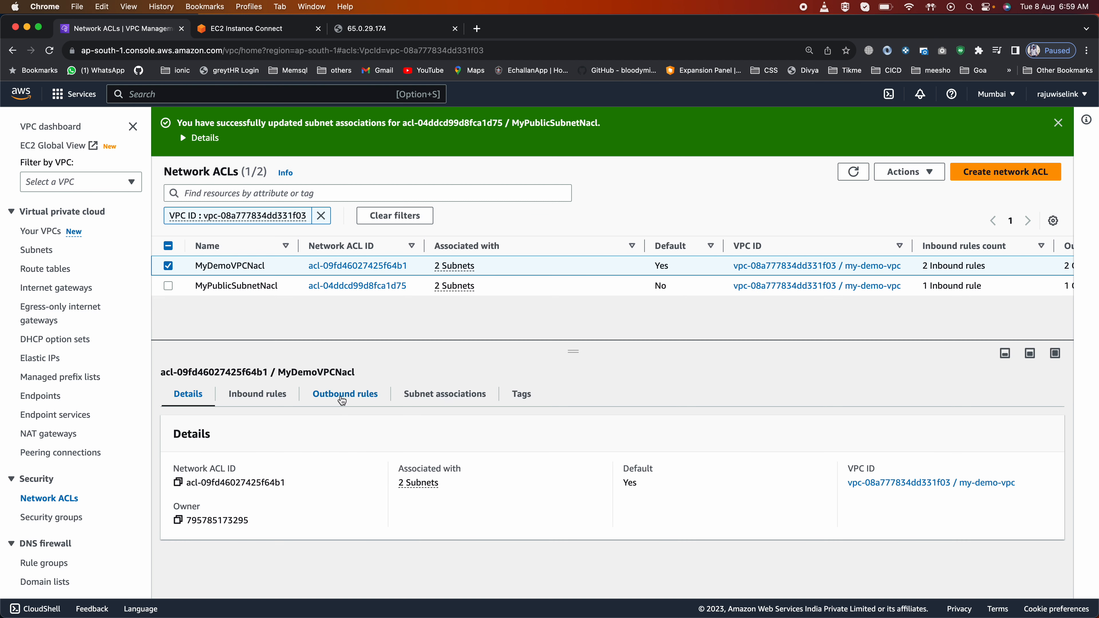
click(264, 397)
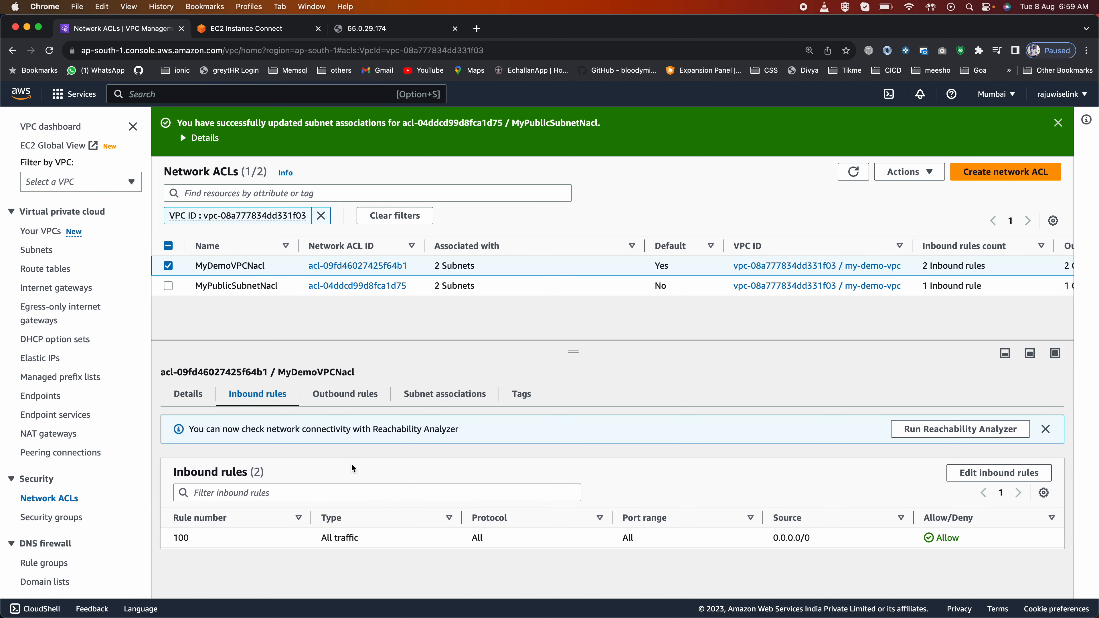
scroll(322, 526, down, 2)
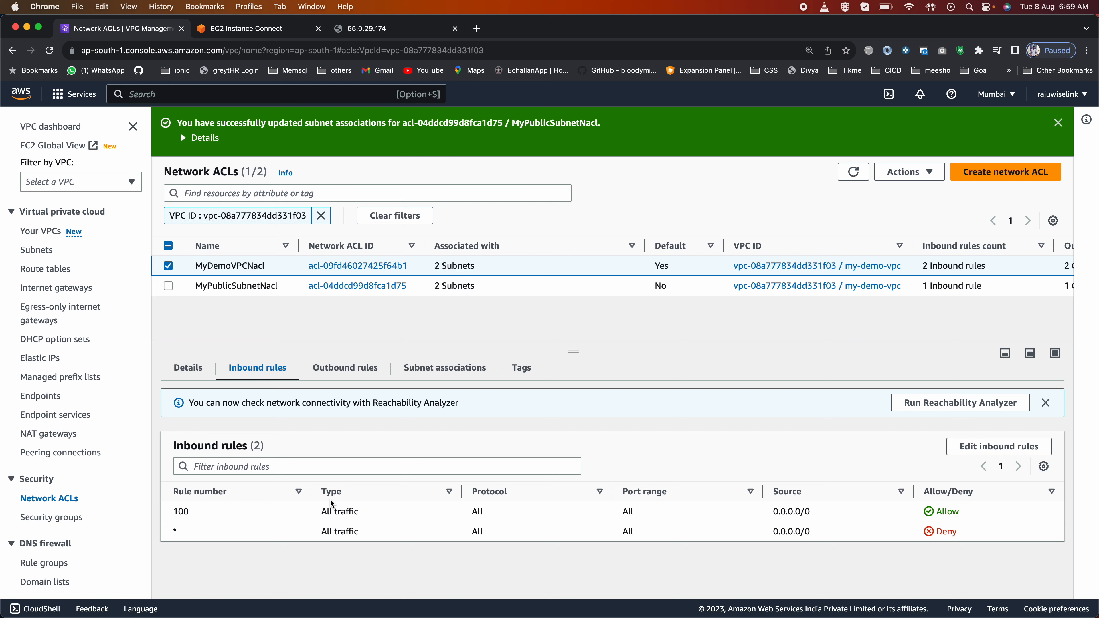
drag(319, 512, 362, 512)
click(168, 268)
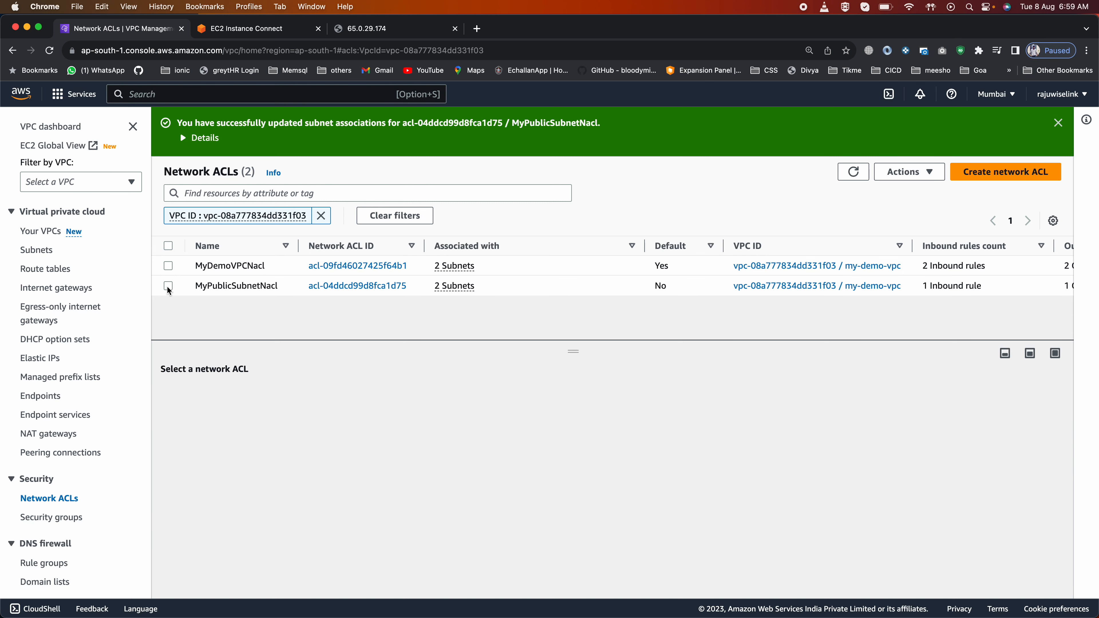
Open the inbound rules of MyPublicSubnetNacl for editing, add a new rule row and clear its rule number.
click(169, 287)
click(272, 394)
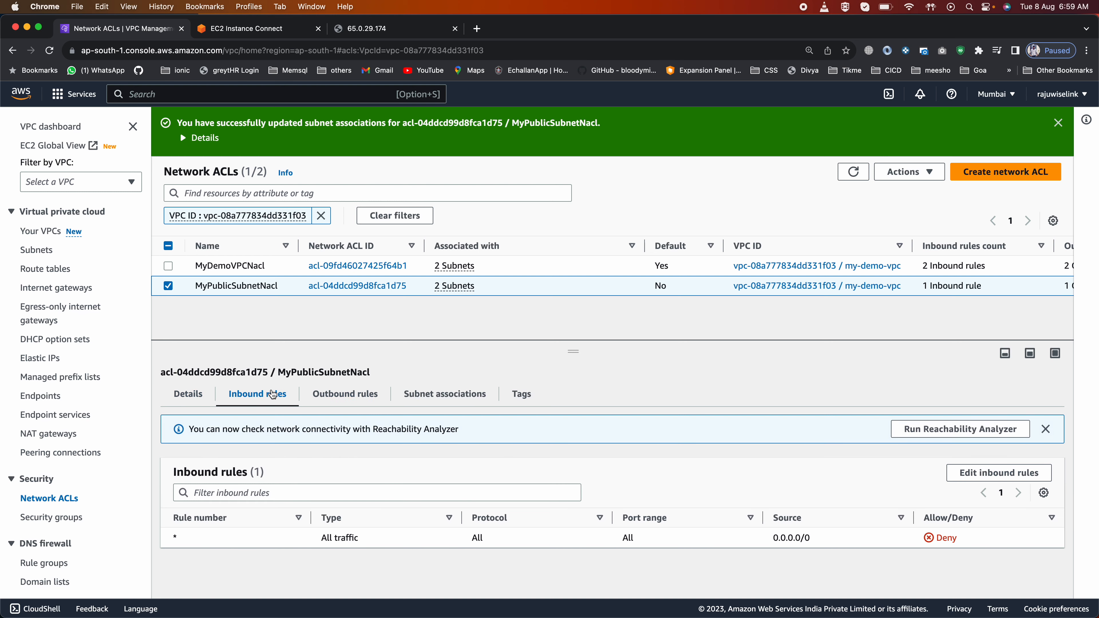
scroll(368, 537, down, 1)
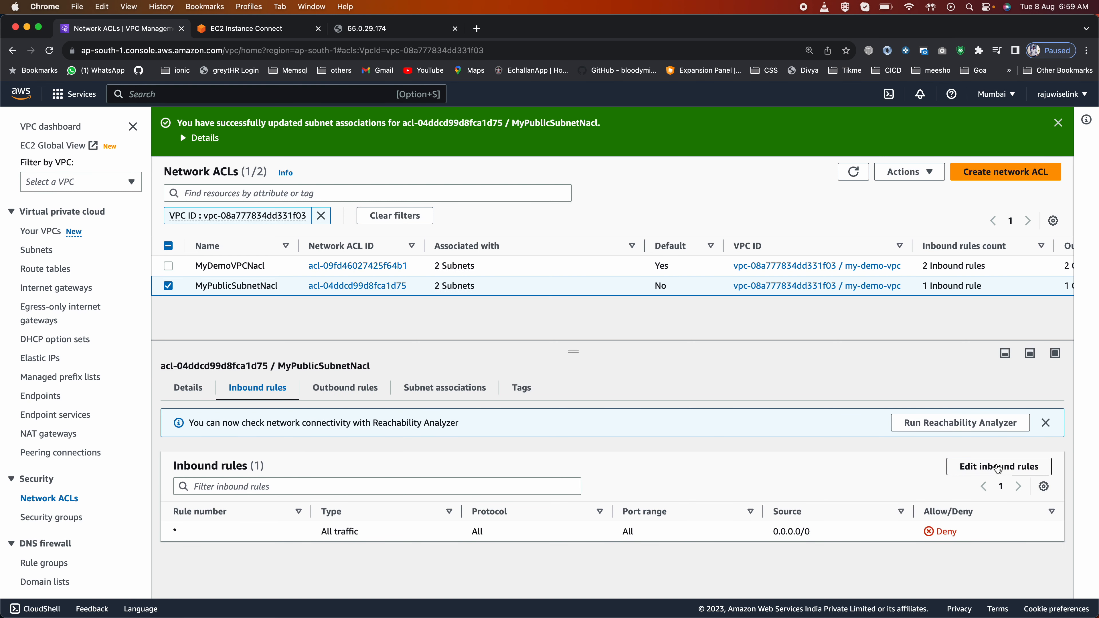
click(346, 393)
click(253, 390)
click(988, 471)
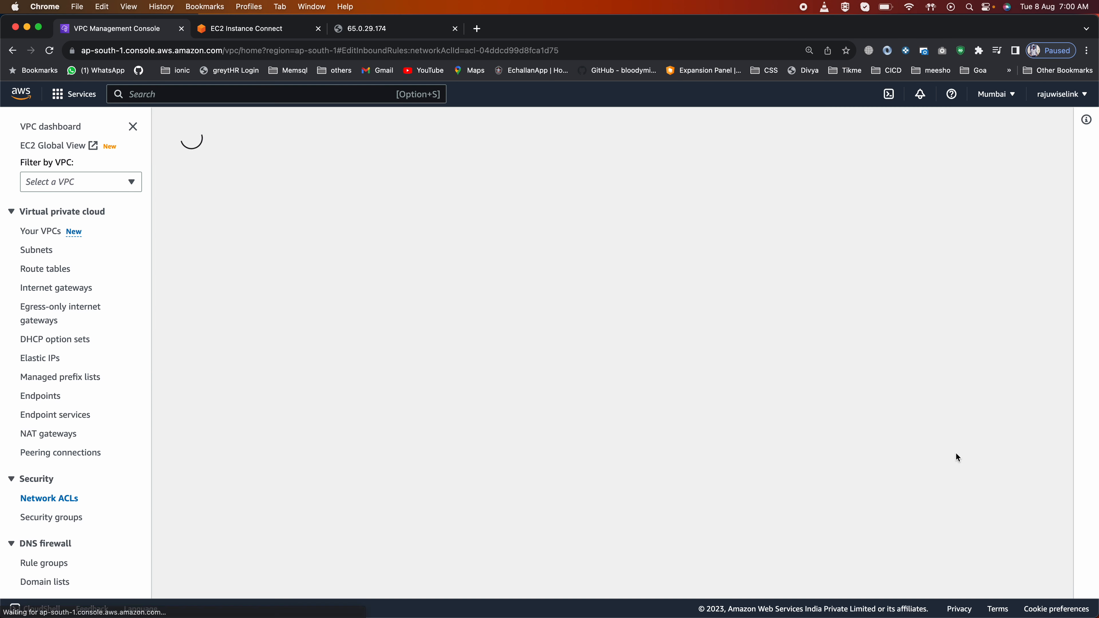
click(91, 285)
click(72, 243)
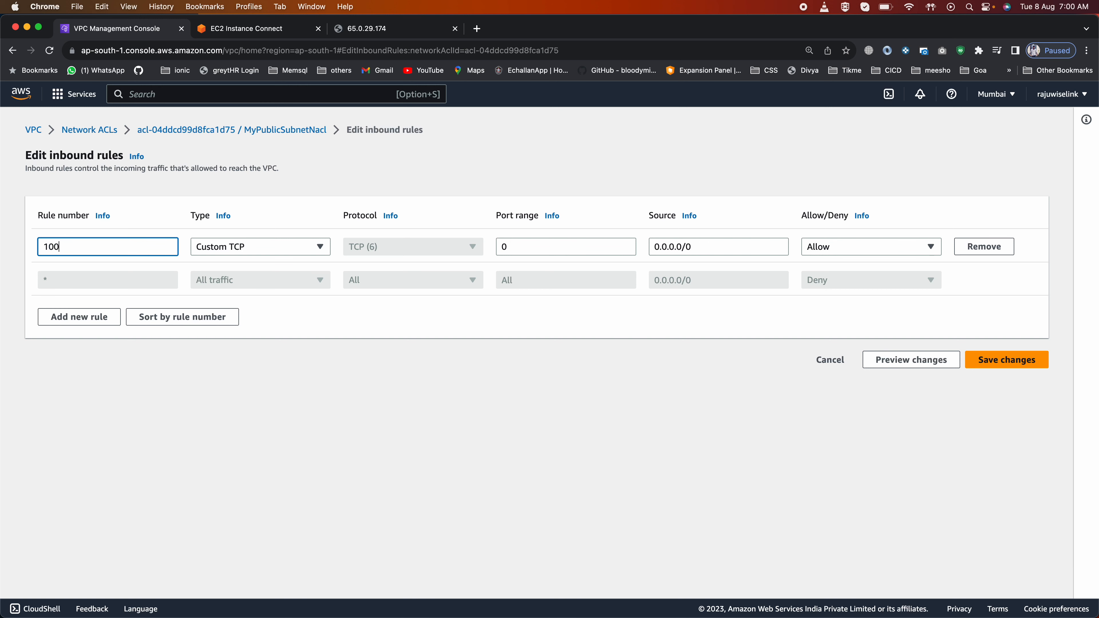
key(BackSpace)
key(BackSpace)
key(BackSpace)
Reload the Hello World page from the instance's public IP to test access, and return to the inbound rule editor.
click(388, 28)
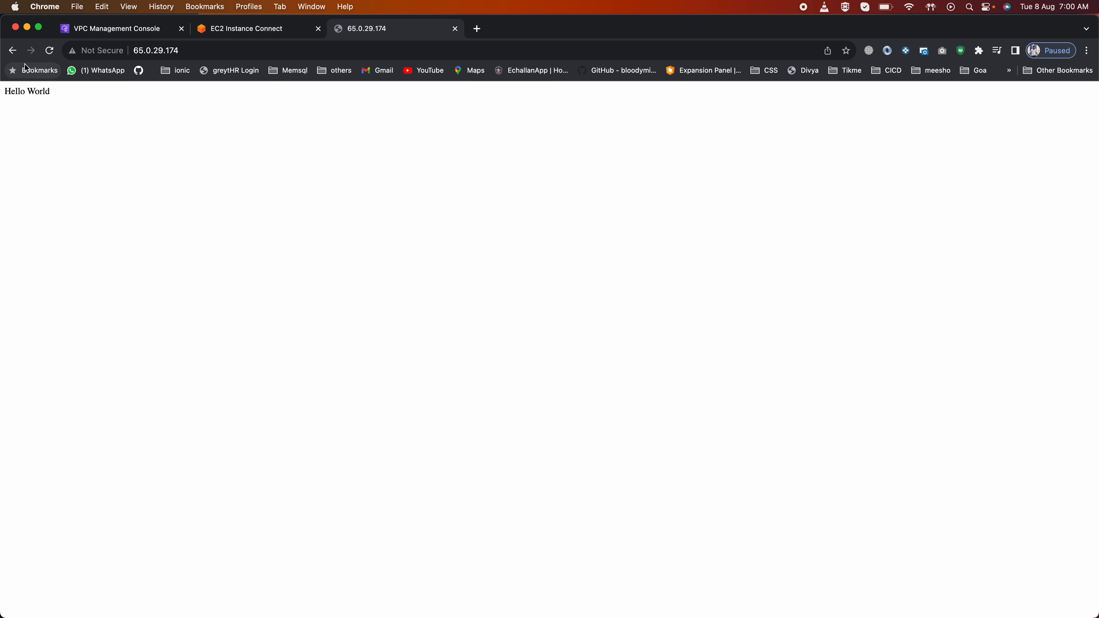
click(50, 51)
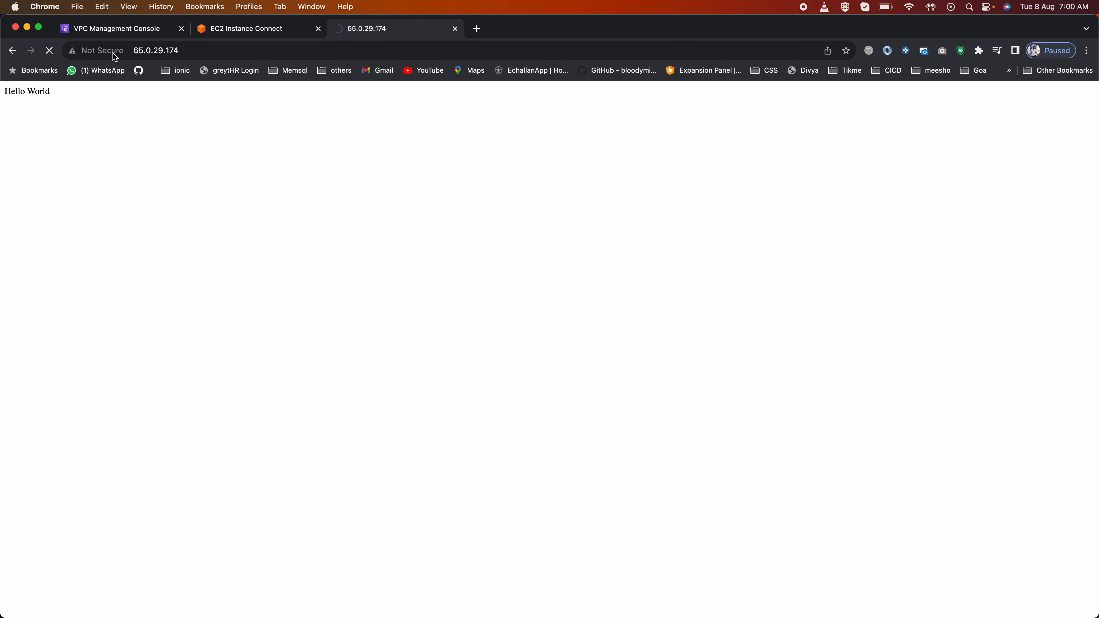
drag(5, 91, 69, 91)
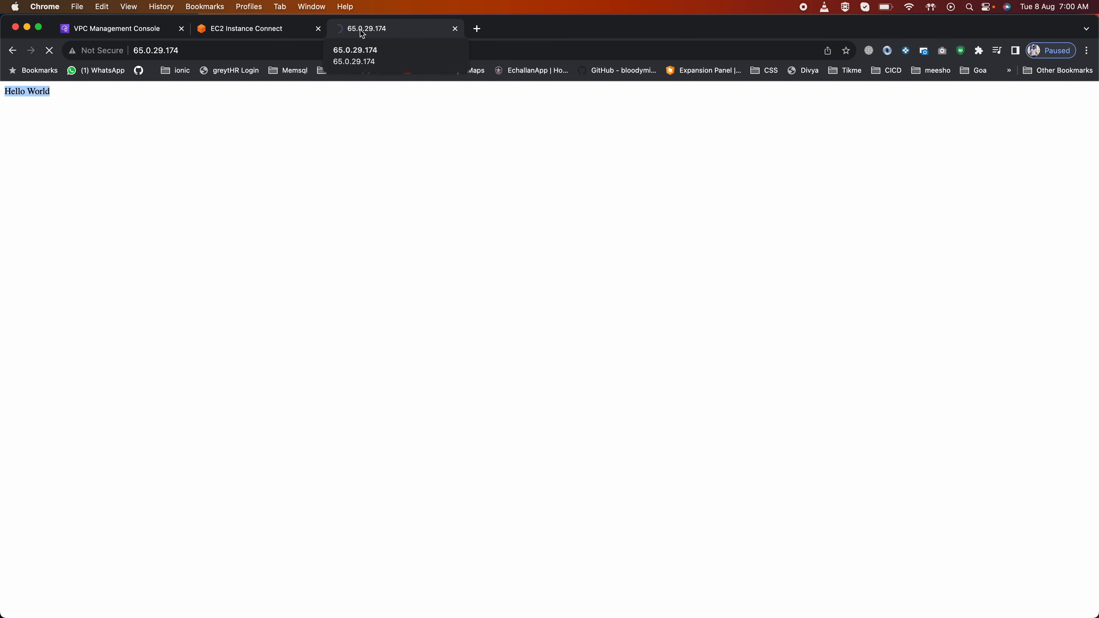
click(104, 29)
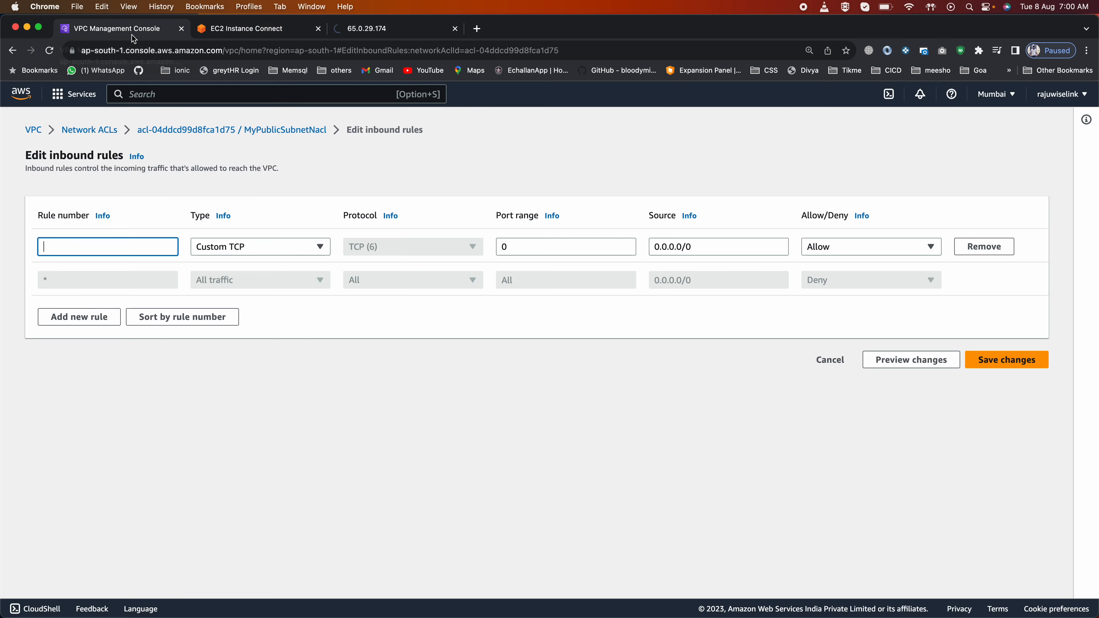
Complete inbound rule 100 of MyPublicSubnetNacl to allow all traffic, save it and check the saved inbound rules.
text(1)
click(261, 245)
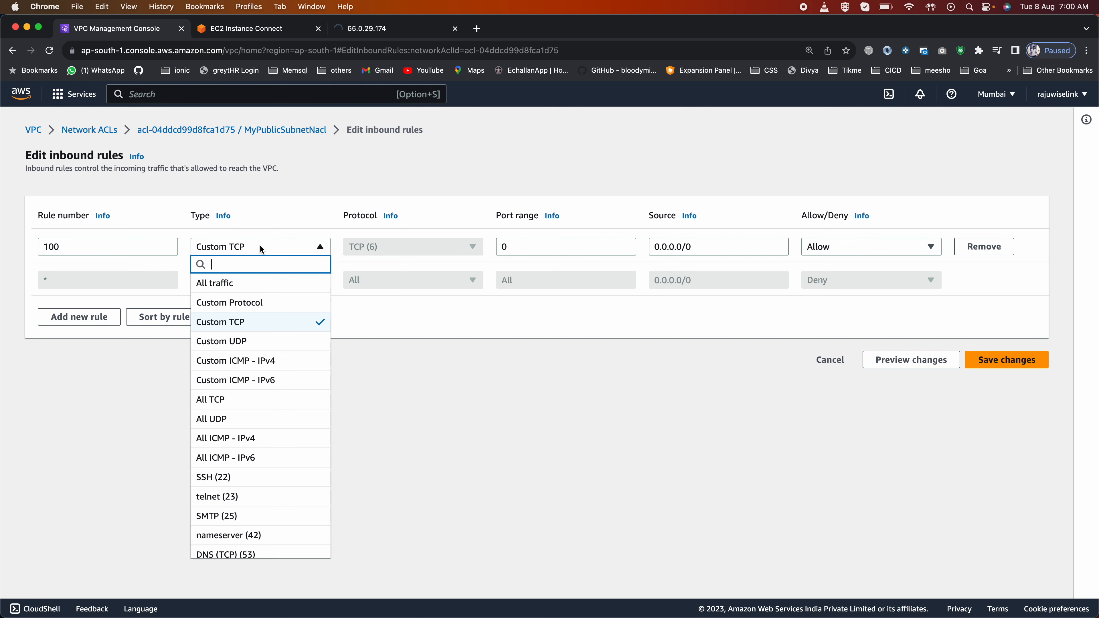
click(231, 281)
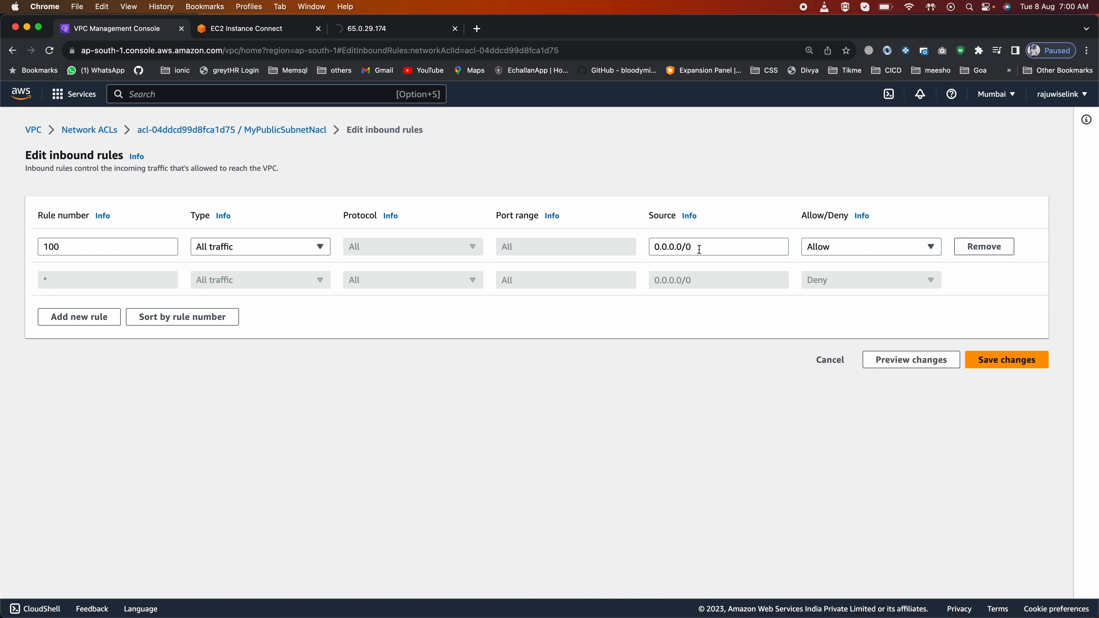
click(1006, 360)
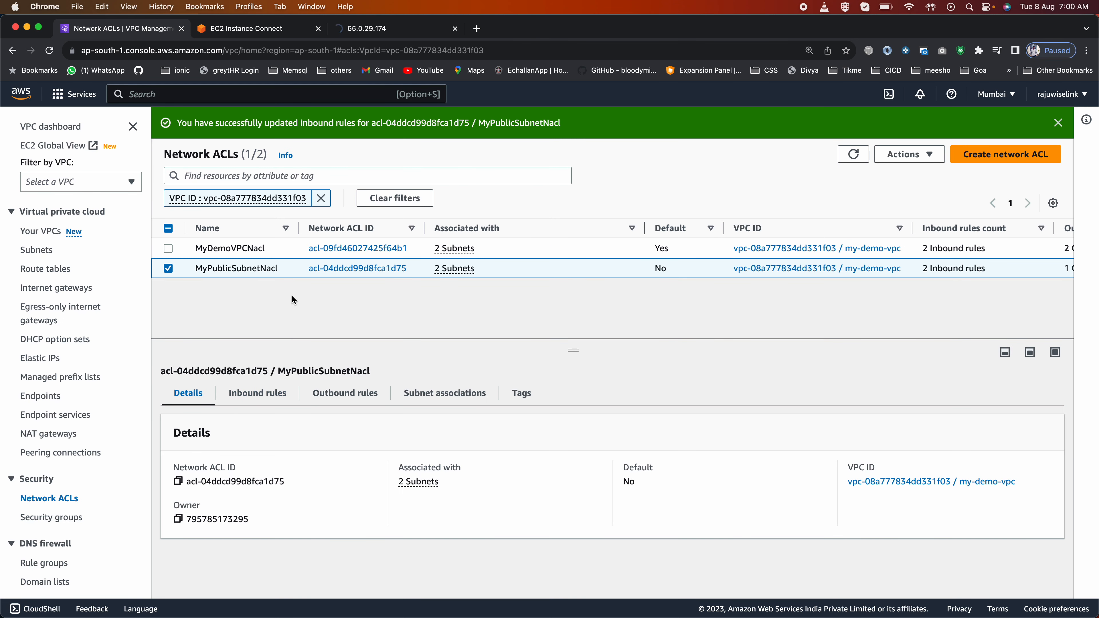
click(267, 400)
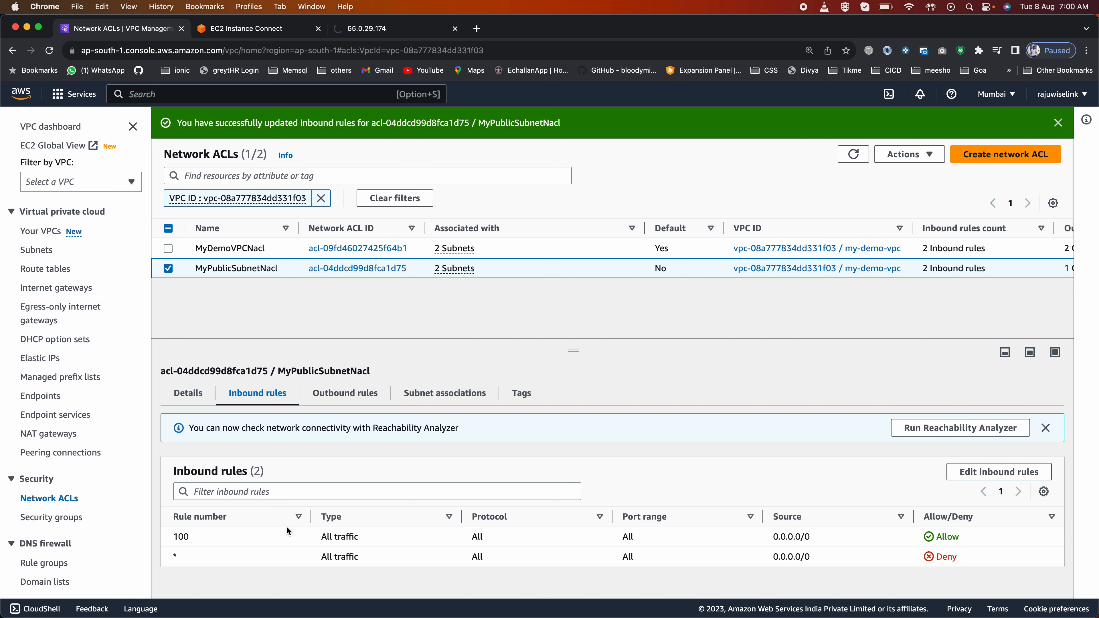
Reload the Hello World page to test access with the new inbound rule, and return to the network ACL list.
click(390, 28)
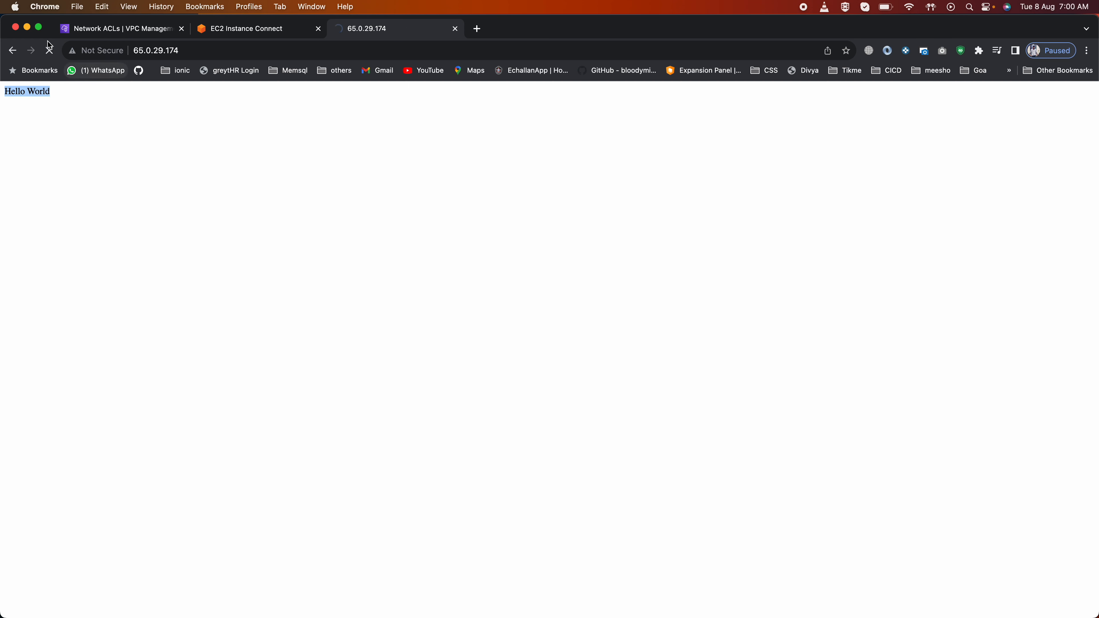
click(49, 50)
click(49, 50)
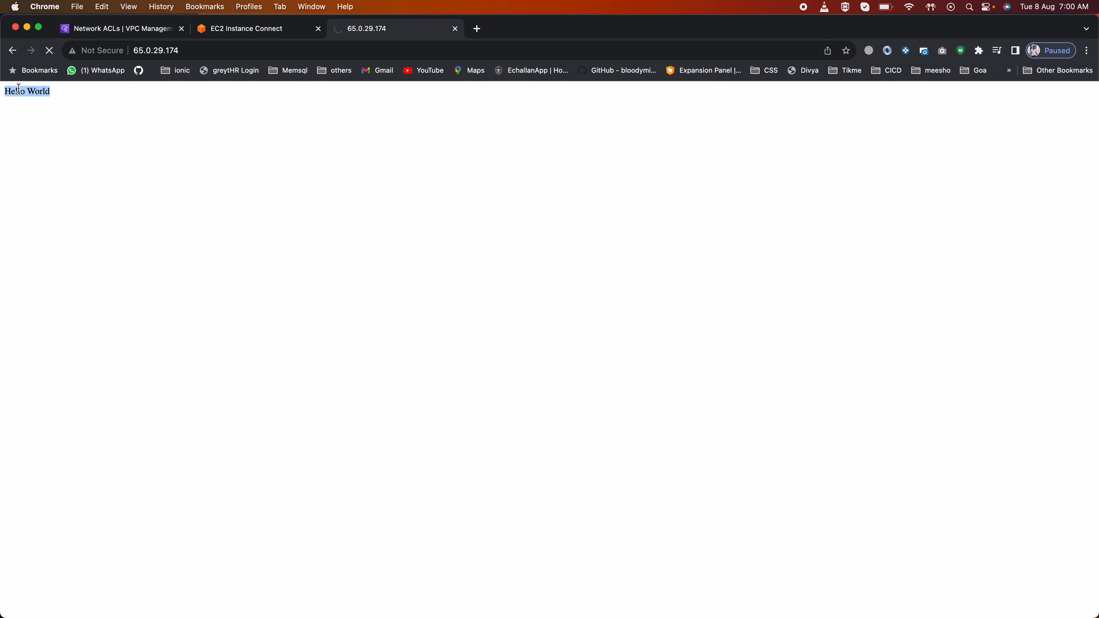
click(247, 34)
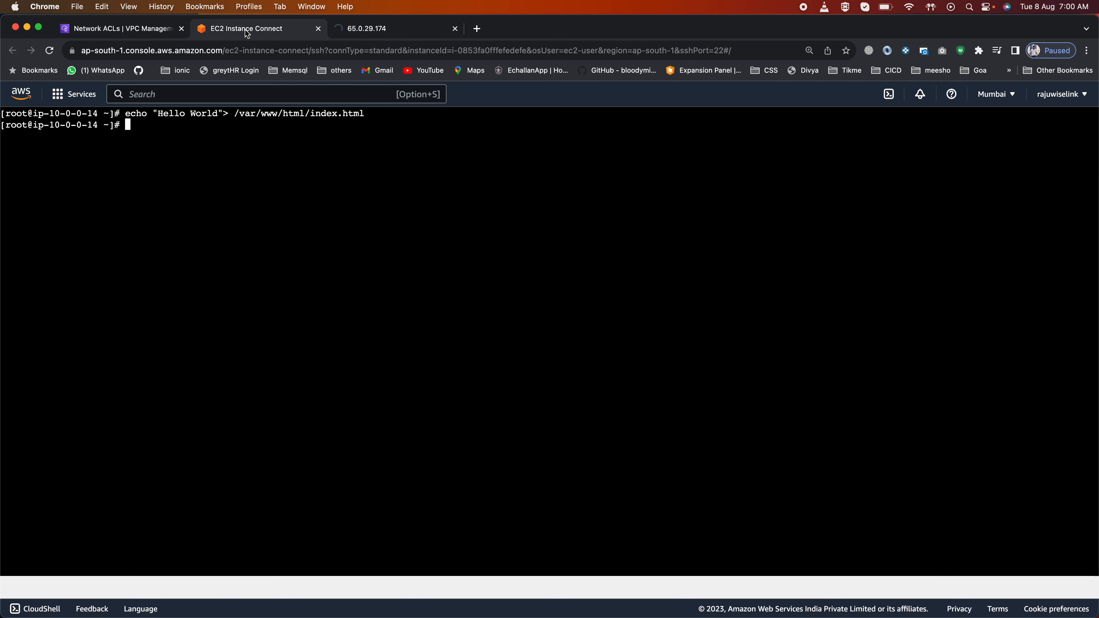
click(140, 38)
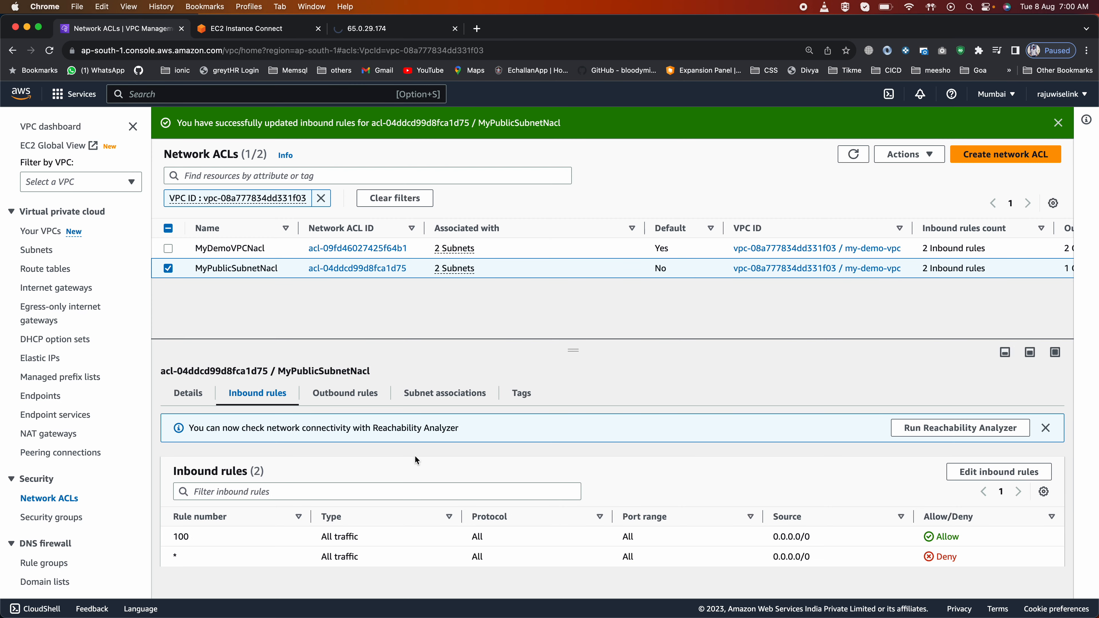
Add outbound rule 100 to MyPublicSubnetNacl allowing all traffic to 0.0.0.0/0, and save the outbound rules.
click(363, 400)
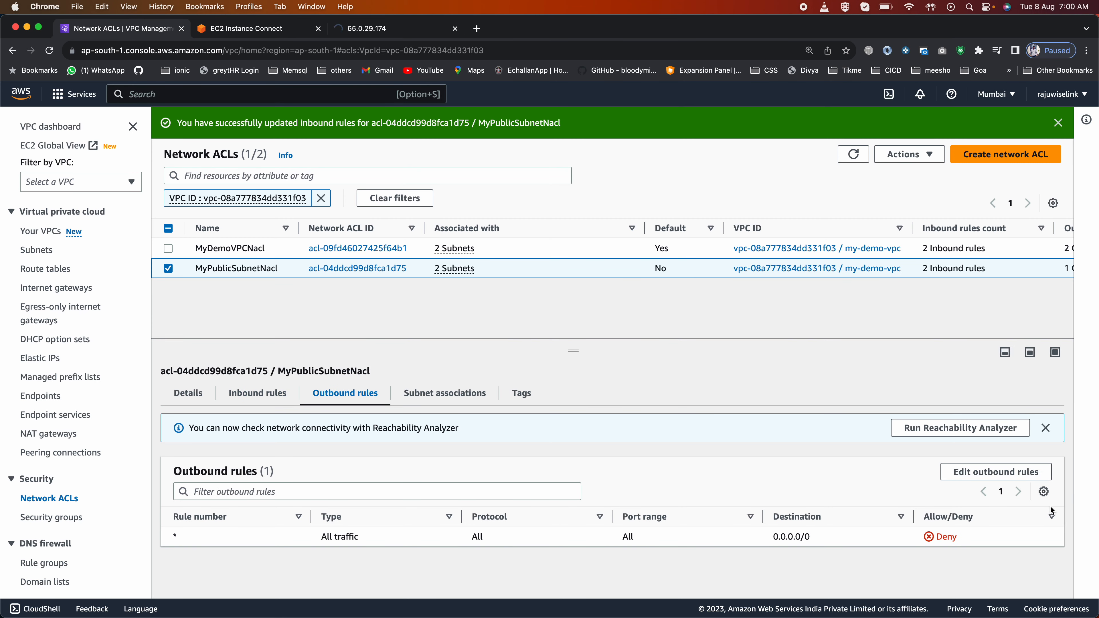
click(970, 471)
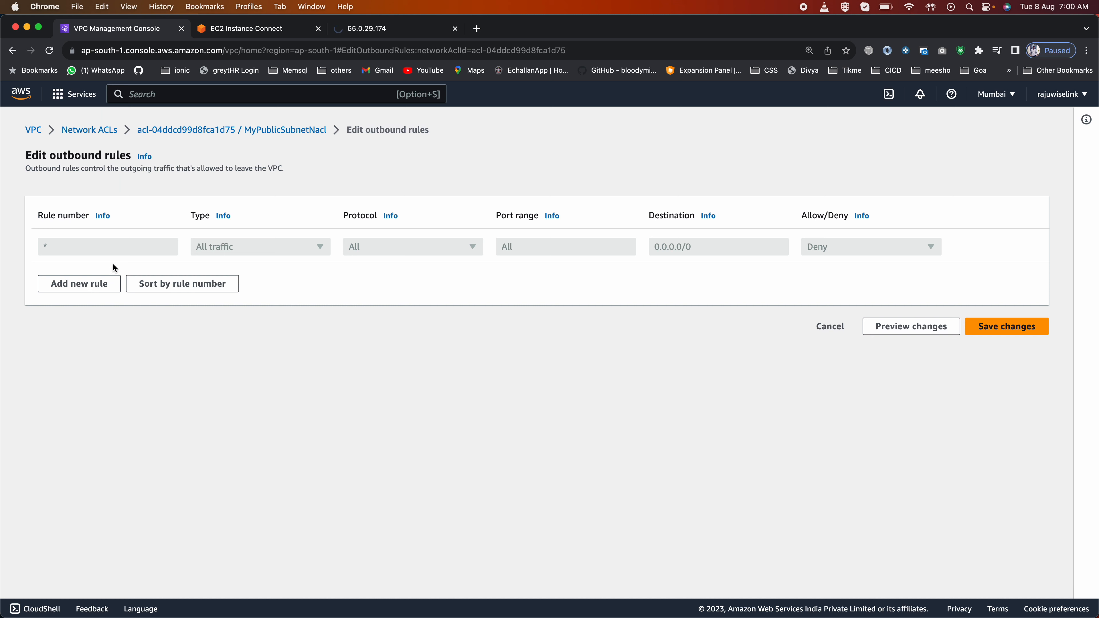
click(101, 283)
click(82, 249)
text(100)
click(225, 247)
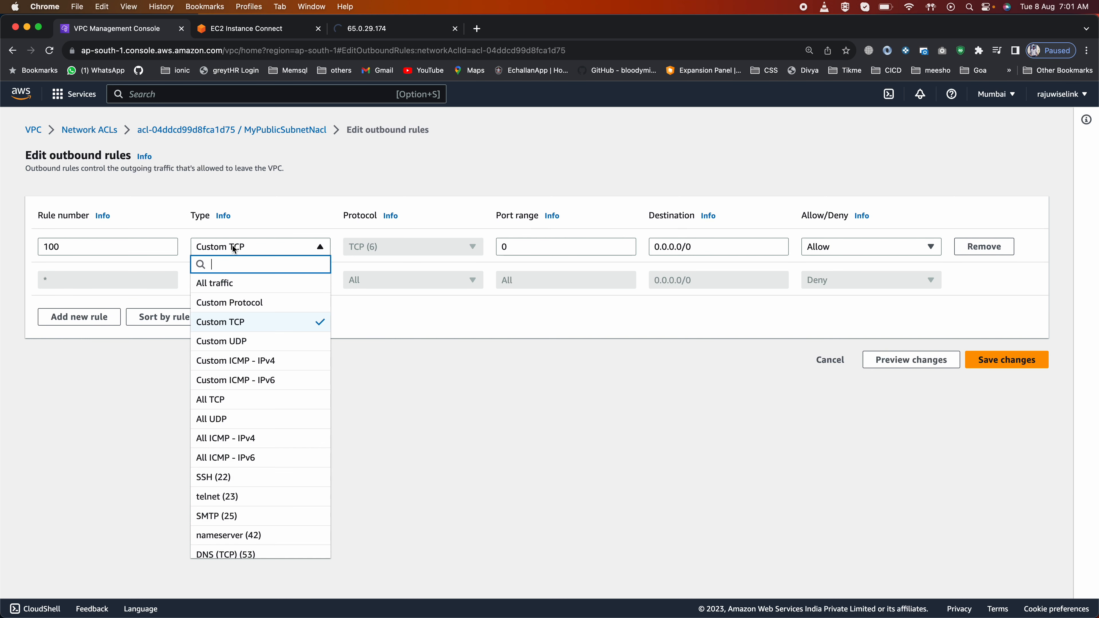
click(221, 284)
click(1003, 359)
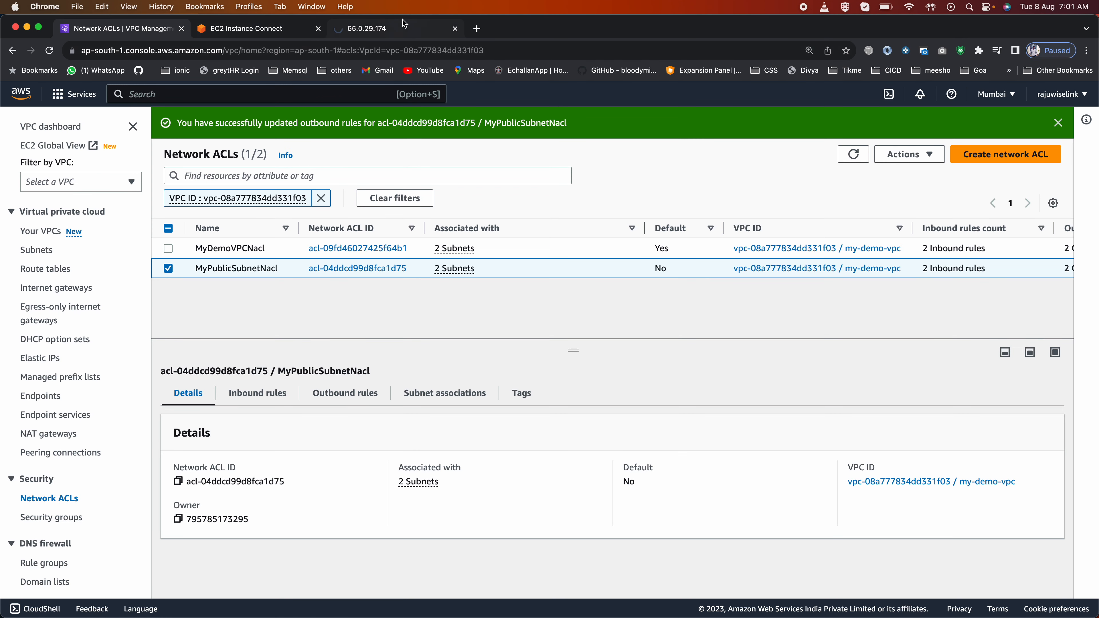
Review the inbound and outbound rules of MyPublicSubnetNacl, test access by reloading the Hello World page, and return to the ACL.
click(248, 395)
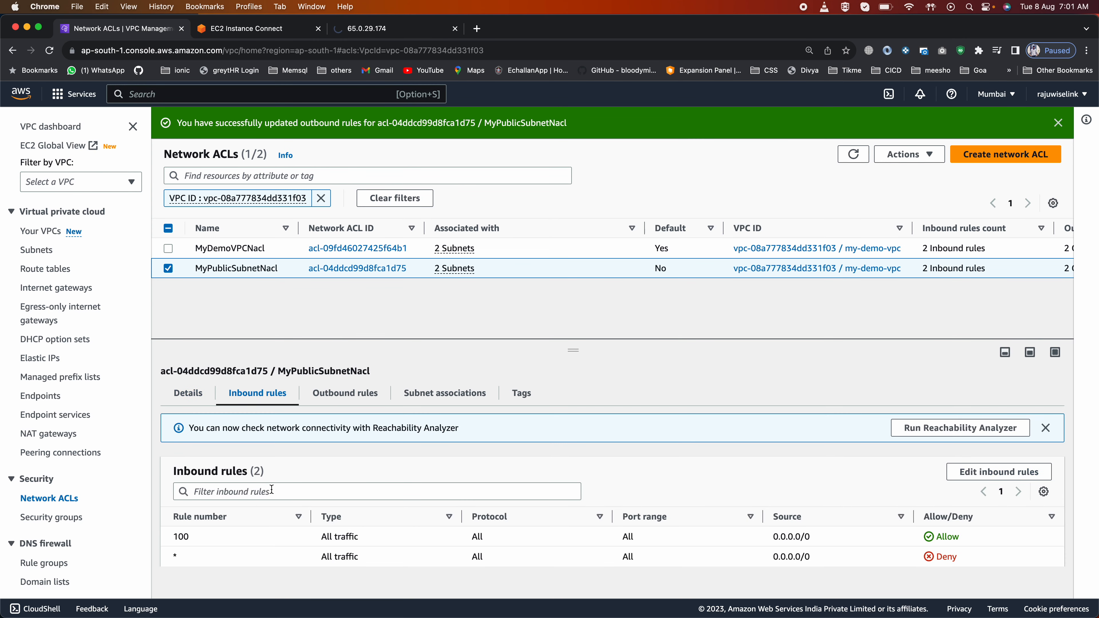
click(355, 397)
click(380, 29)
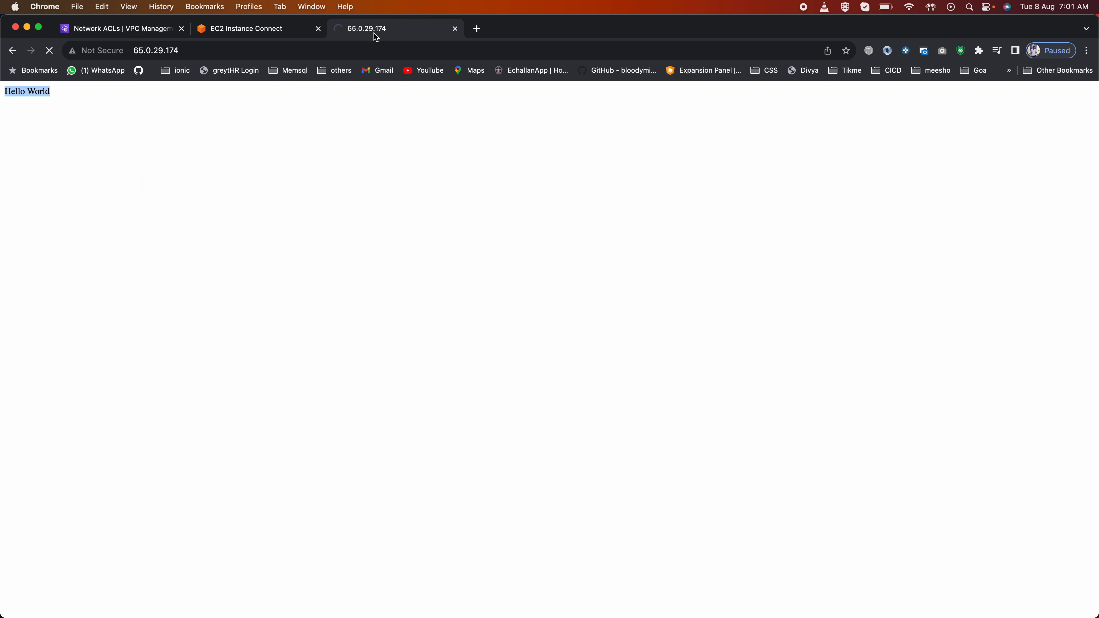
click(55, 56)
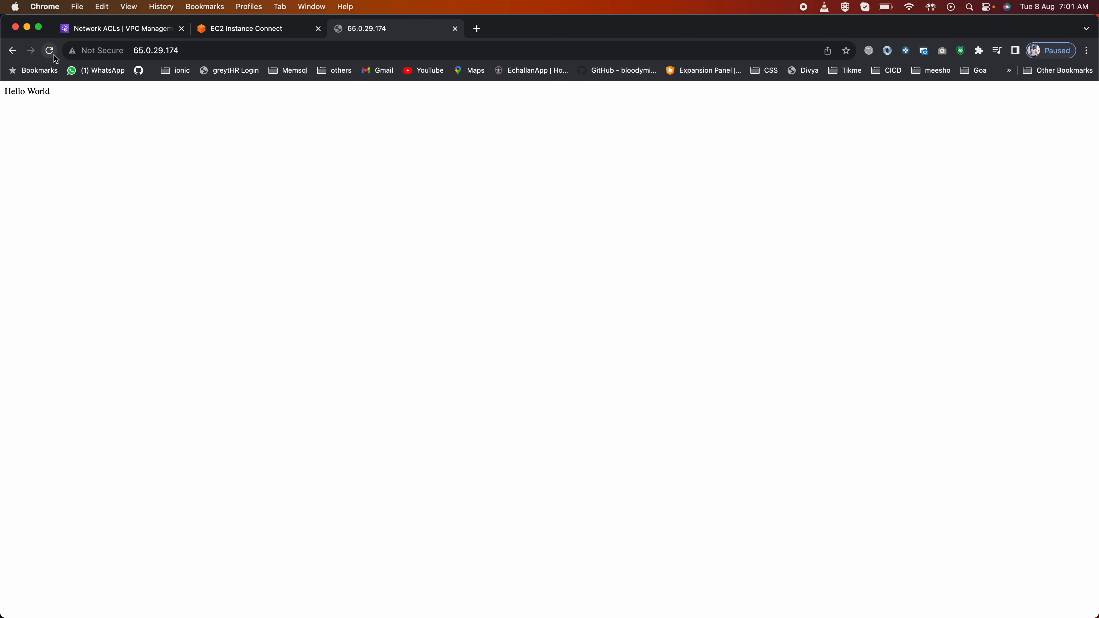
drag(10, 91, 55, 95)
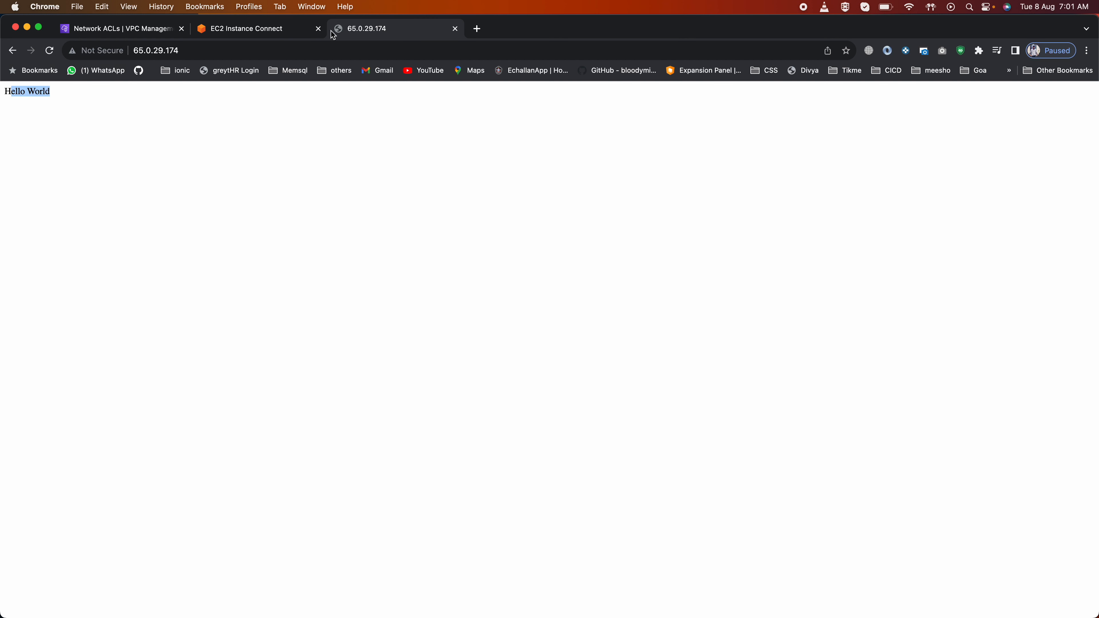
click(45, 52)
click(45, 52)
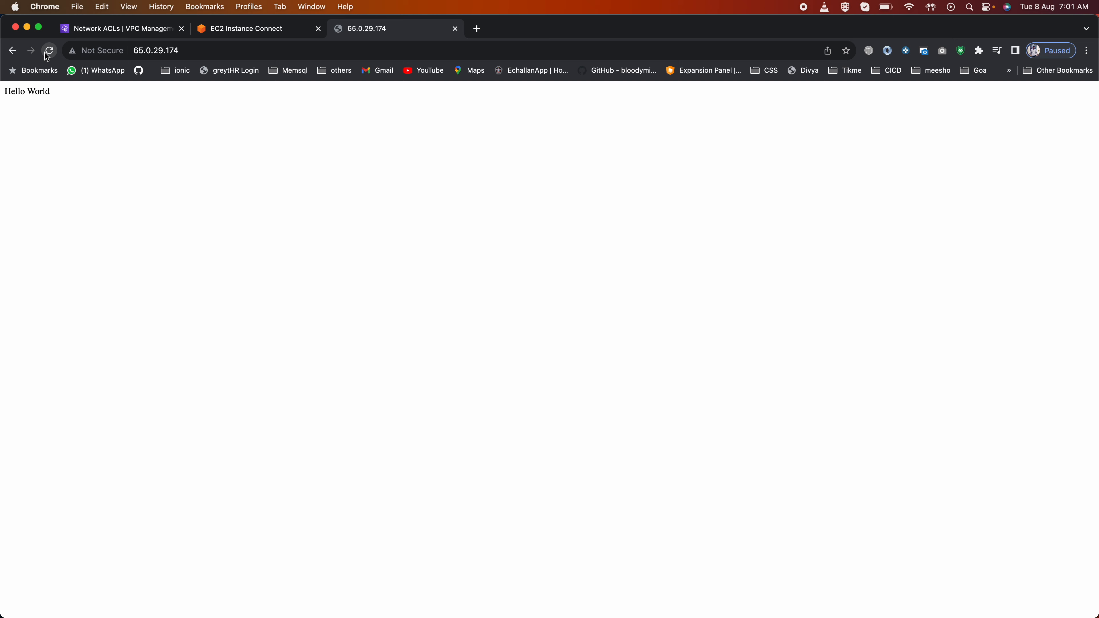
click(230, 30)
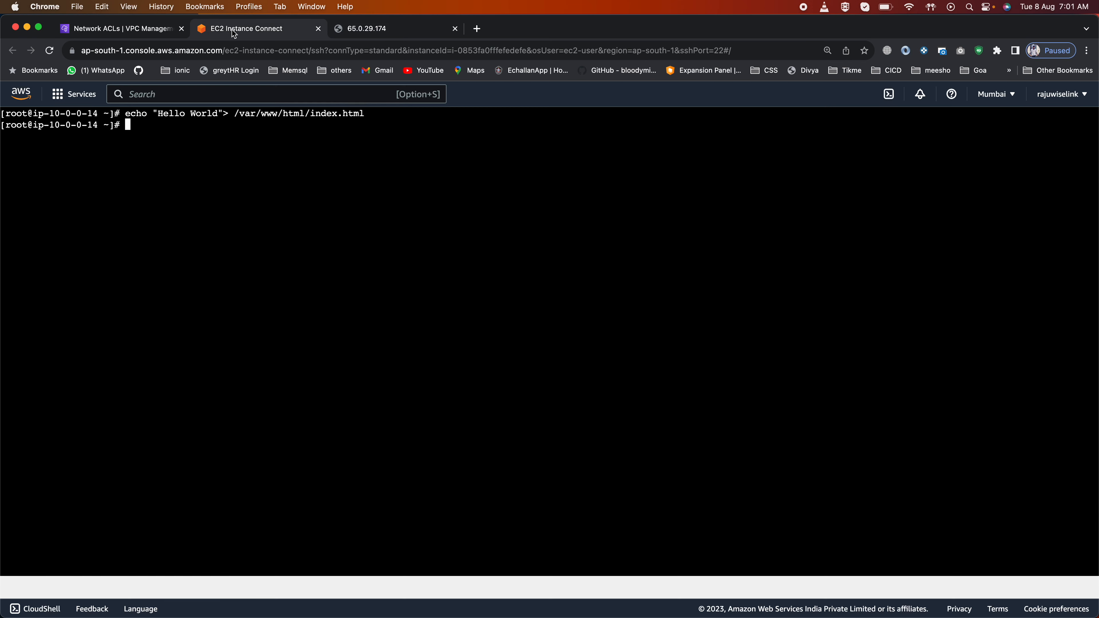
click(138, 31)
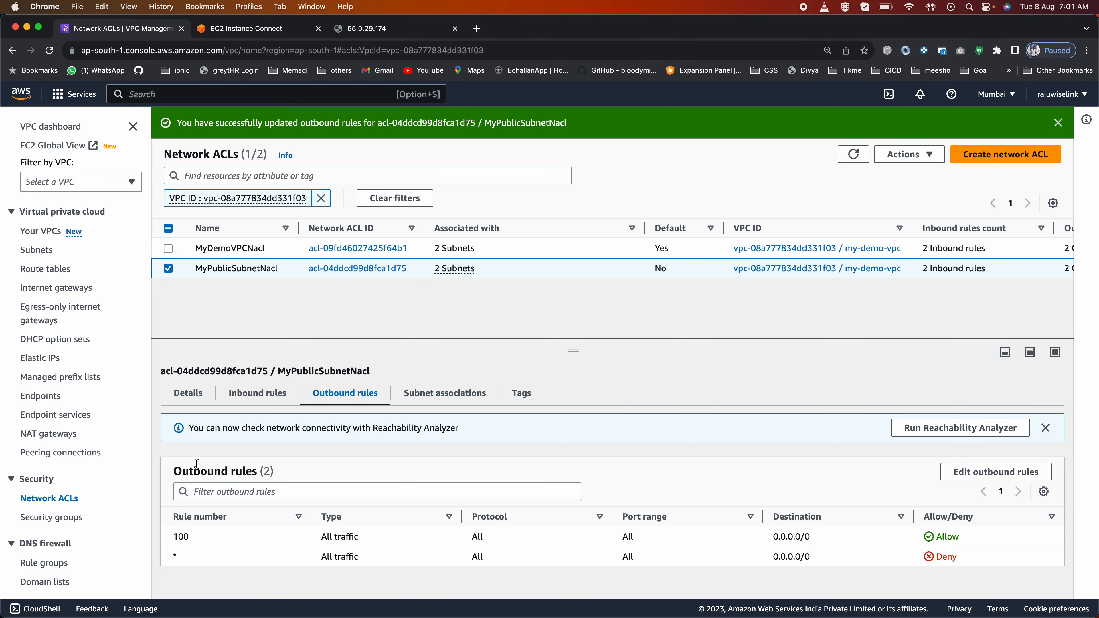
Open the inbound rules of MyPublicSubnetNacl for editing and add rule 150 with type HTTP (80).
scroll(453, 514, down, 1)
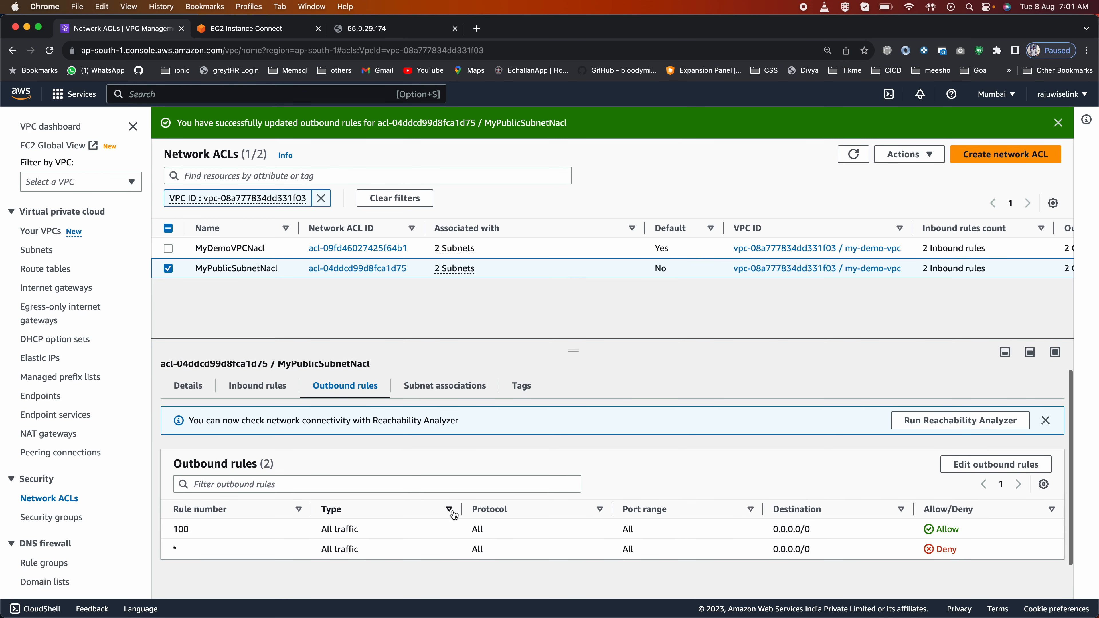
click(258, 385)
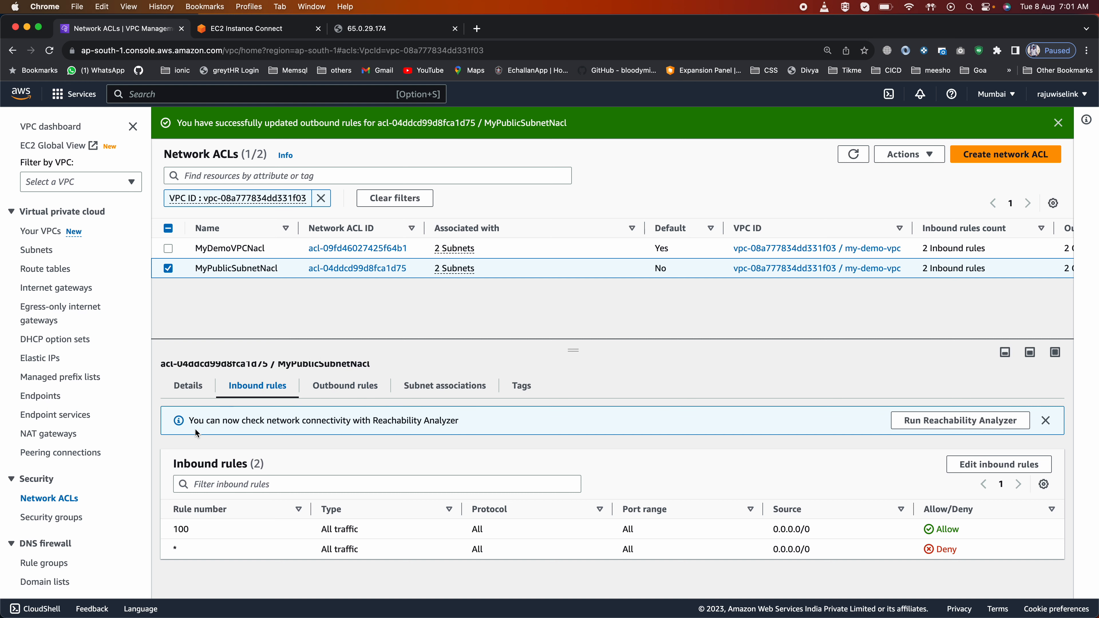
click(995, 465)
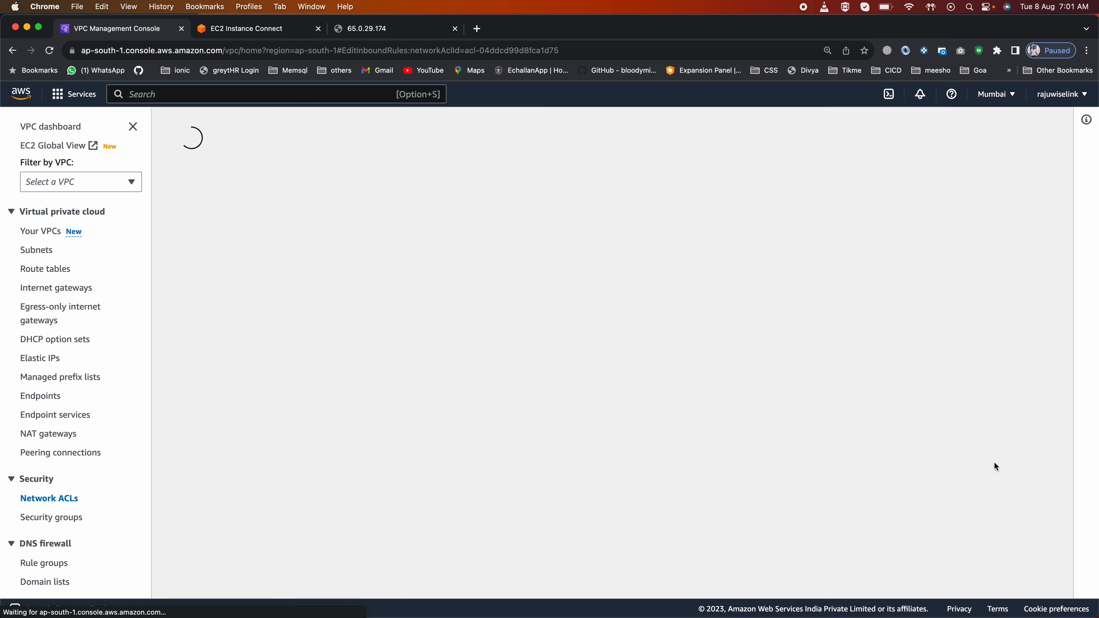
click(77, 317)
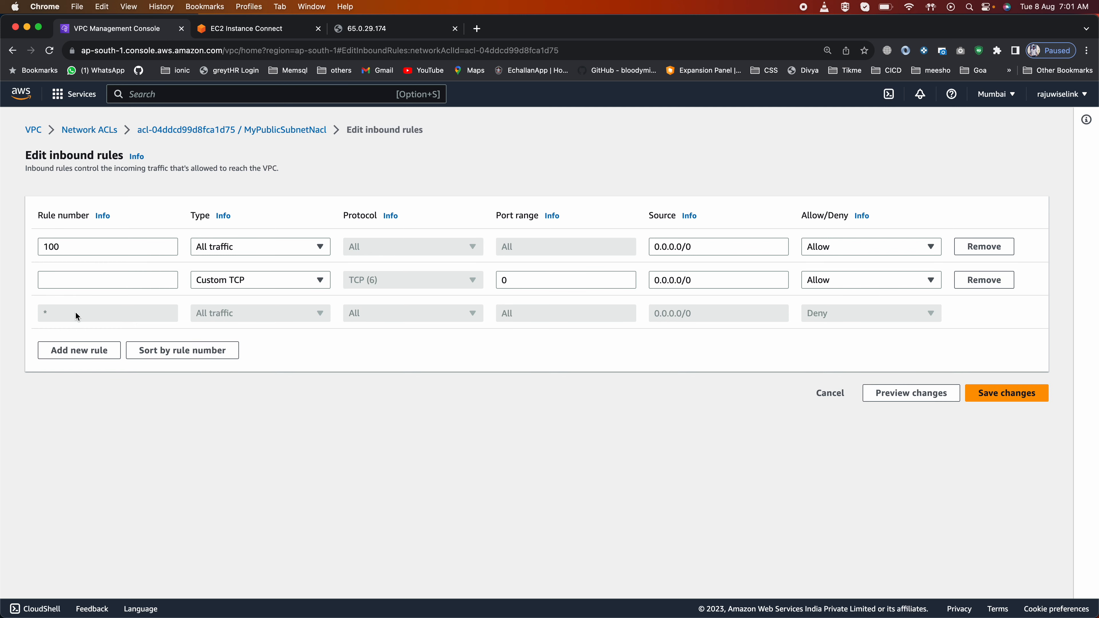
click(81, 280)
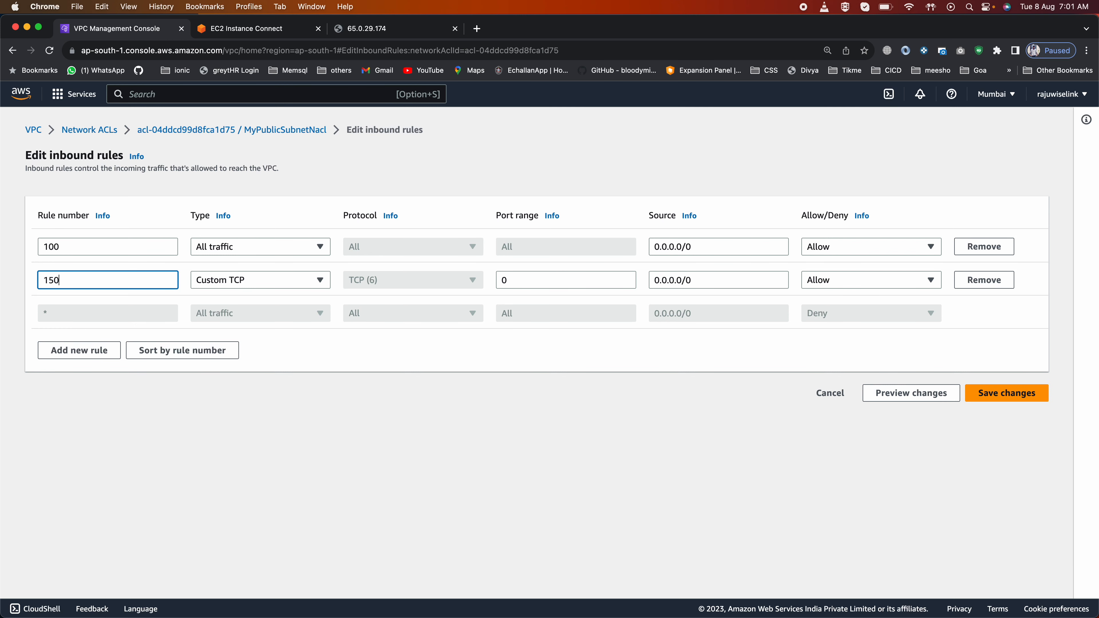
click(219, 281)
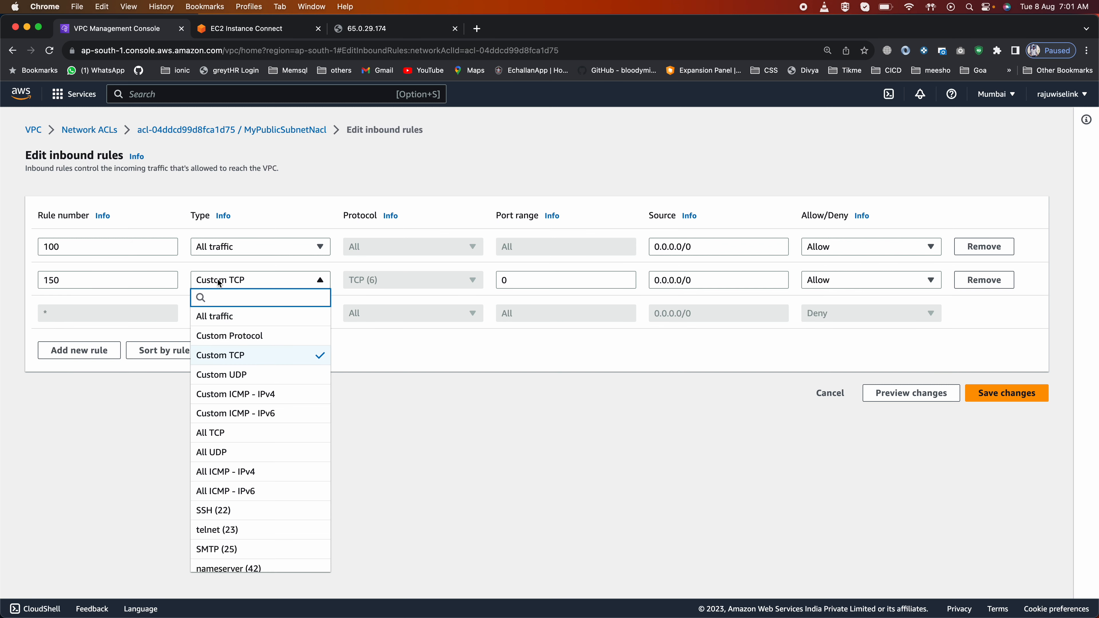
text(htt)
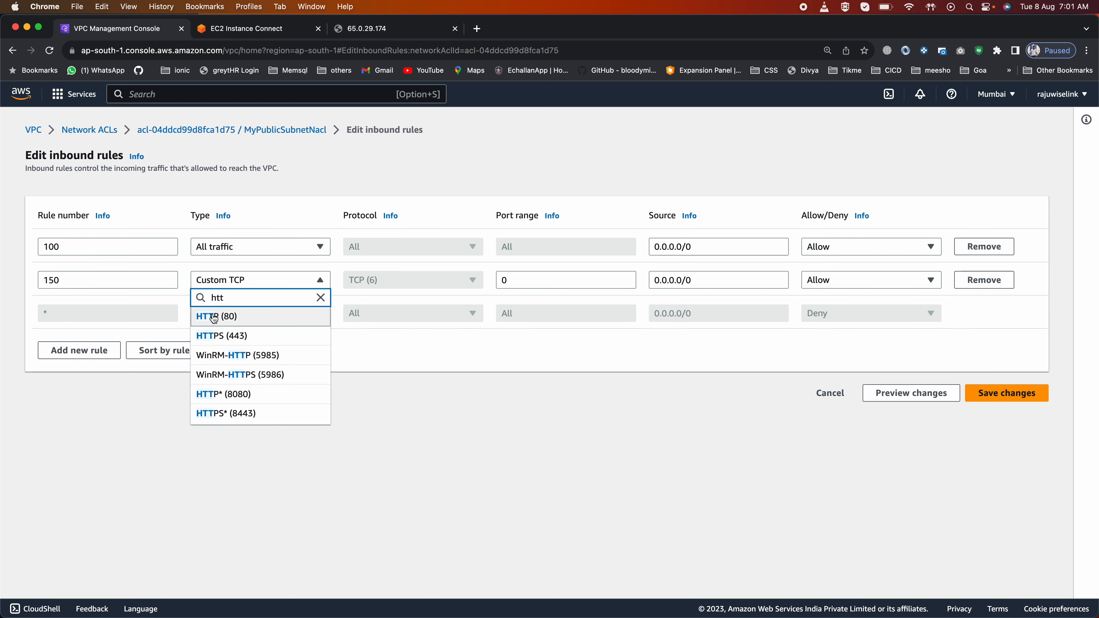
click(212, 315)
Set inbound rule 150 to Deny and save the inbound rules.
click(869, 273)
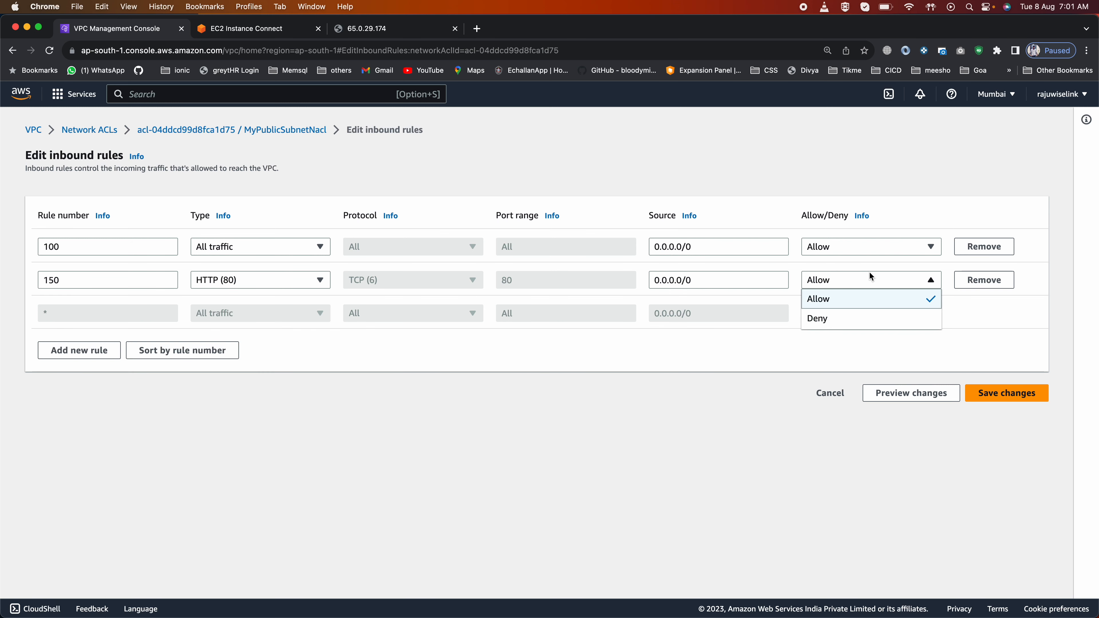
click(827, 319)
click(78, 282)
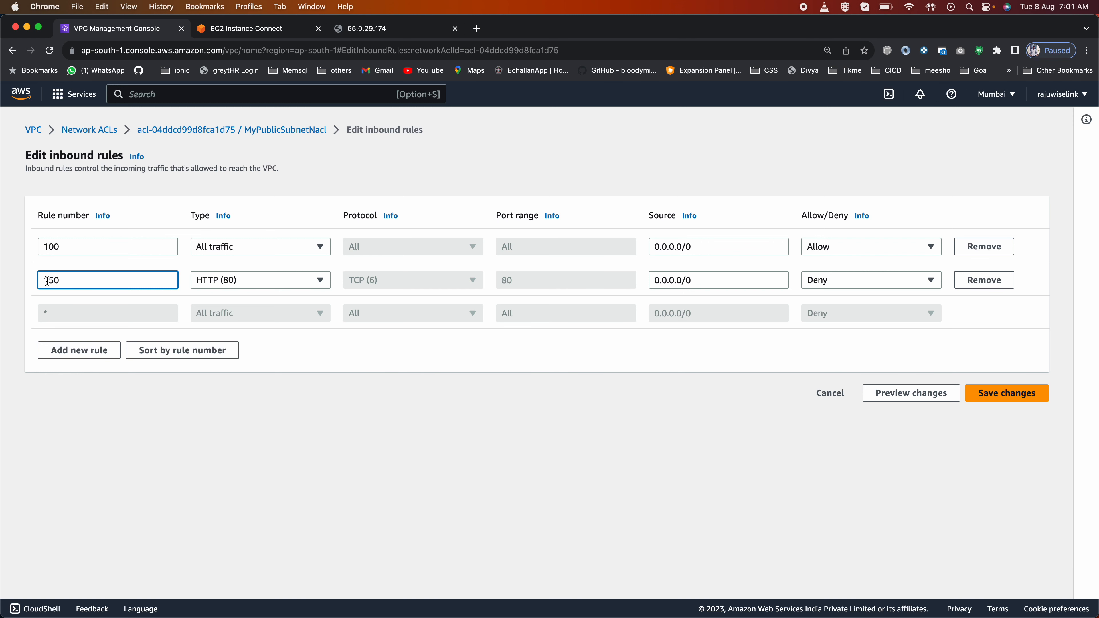
drag(45, 281, 65, 281)
click(1007, 392)
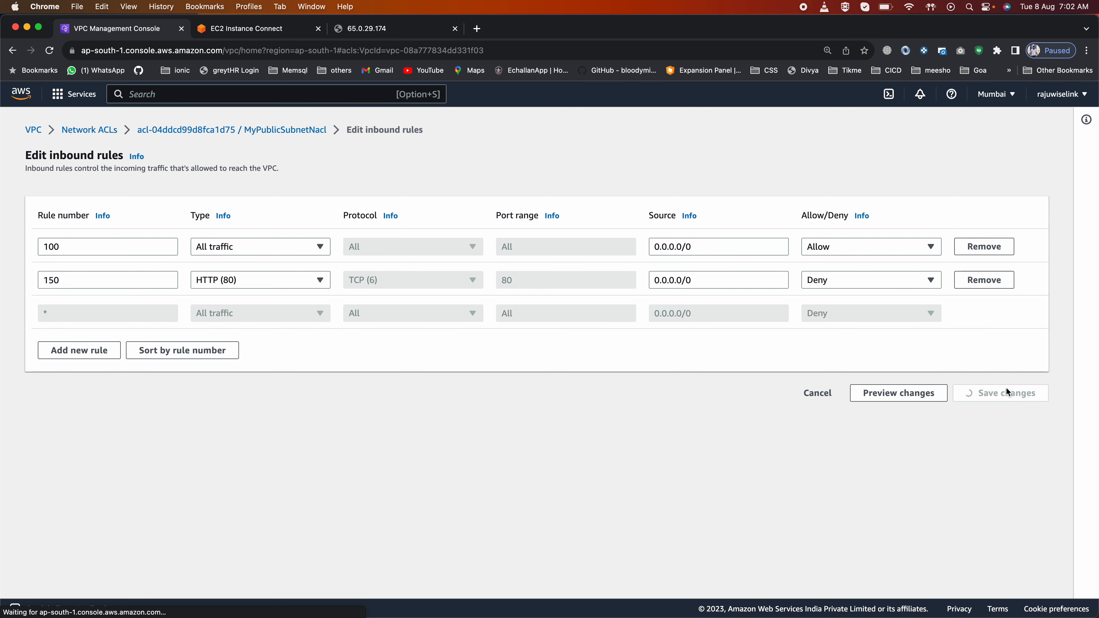
Compare inbound rules 100 and 150 of MyPublicSubnetNacl by rule number and traffic type.
click(255, 393)
scroll(228, 476, down, 2)
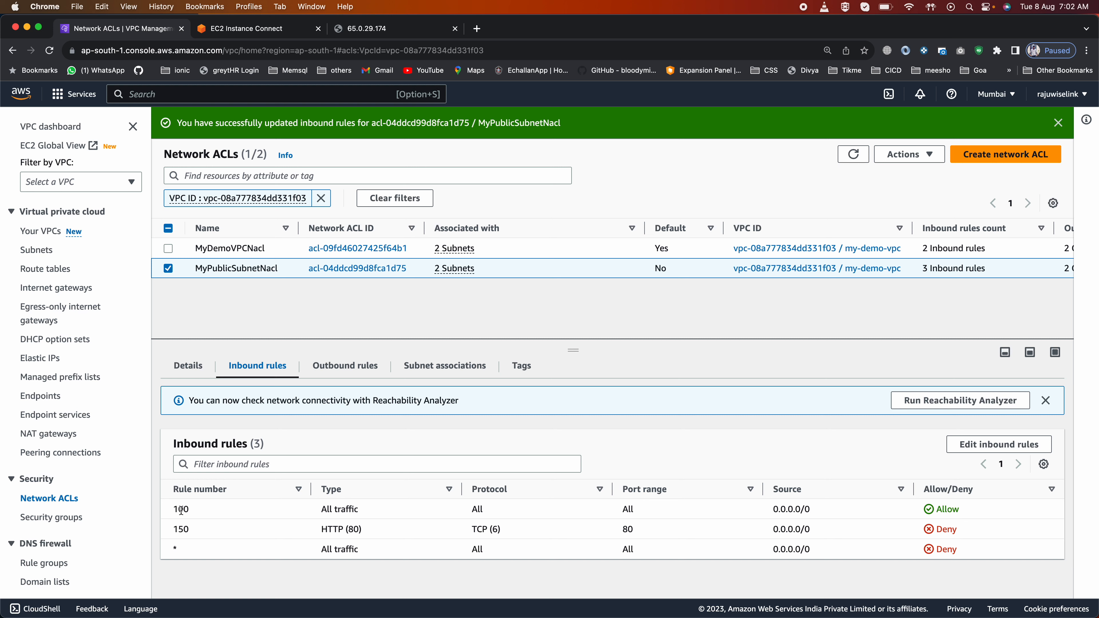
drag(174, 507, 370, 508)
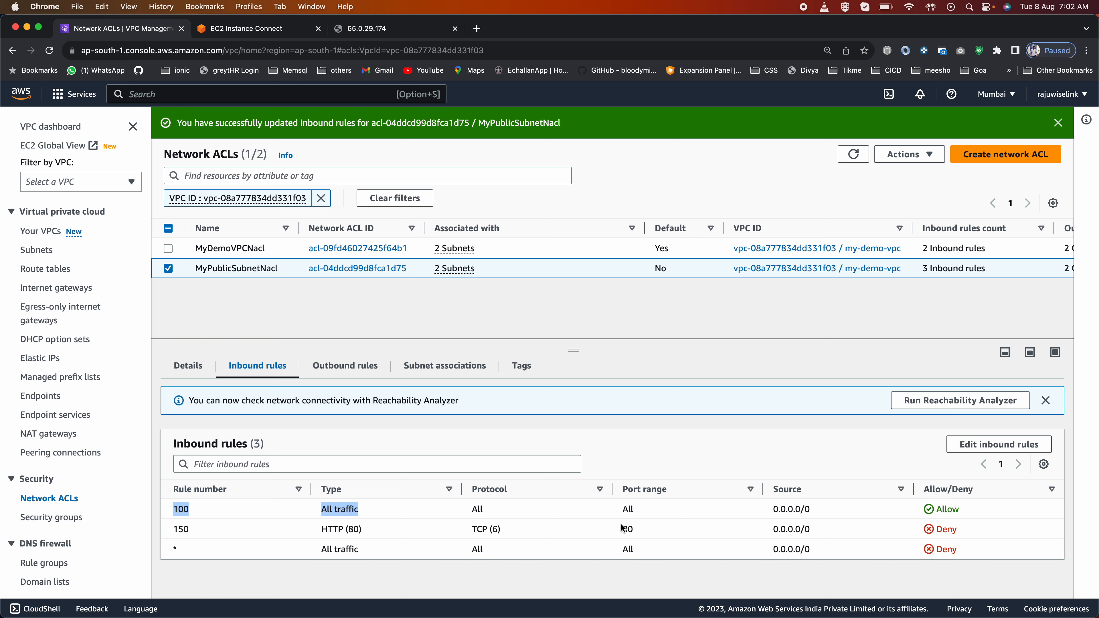
drag(174, 529, 207, 533)
drag(316, 528, 358, 526)
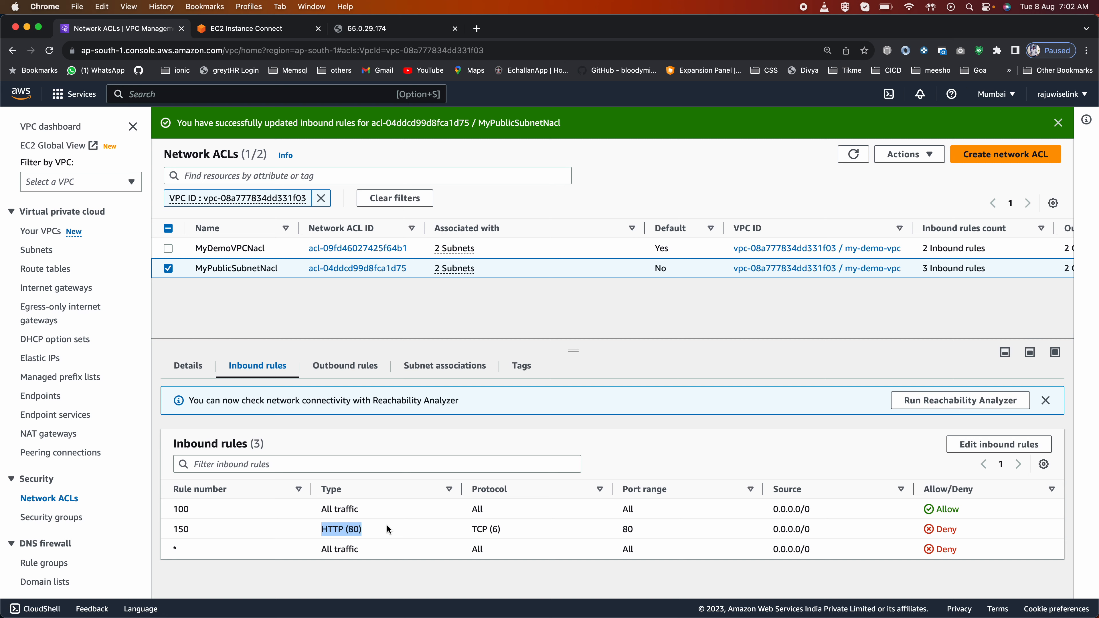
Reload the Hello World page to test whether the HTTP deny rule applies, and recheck inbound rule 100 in the ACL.
click(392, 31)
click(178, 51)
click(50, 51)
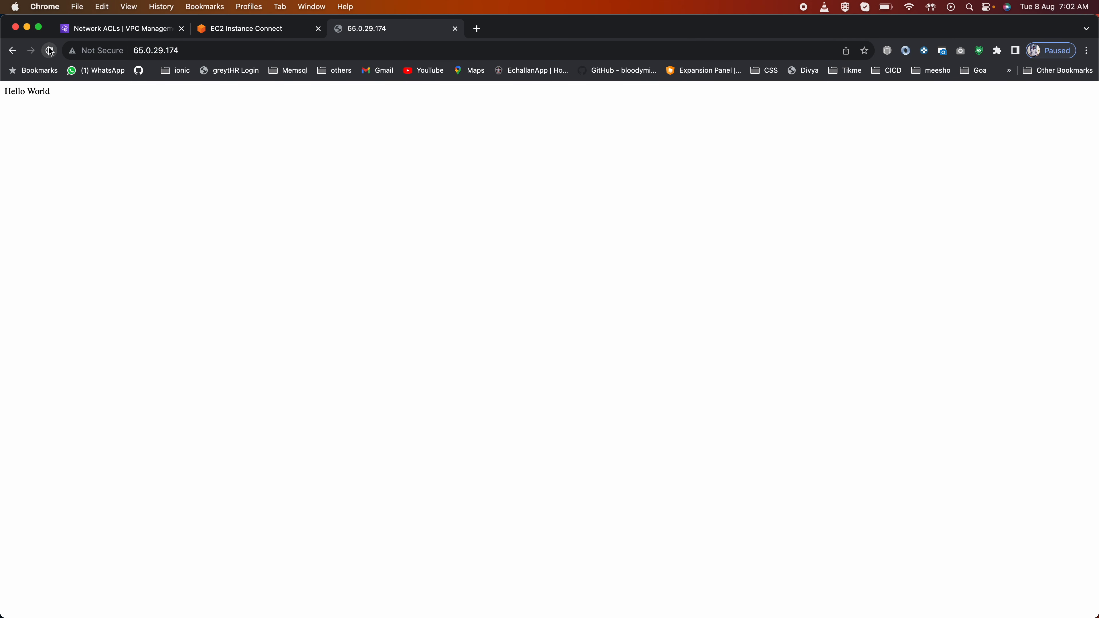
click(49, 48)
click(145, 29)
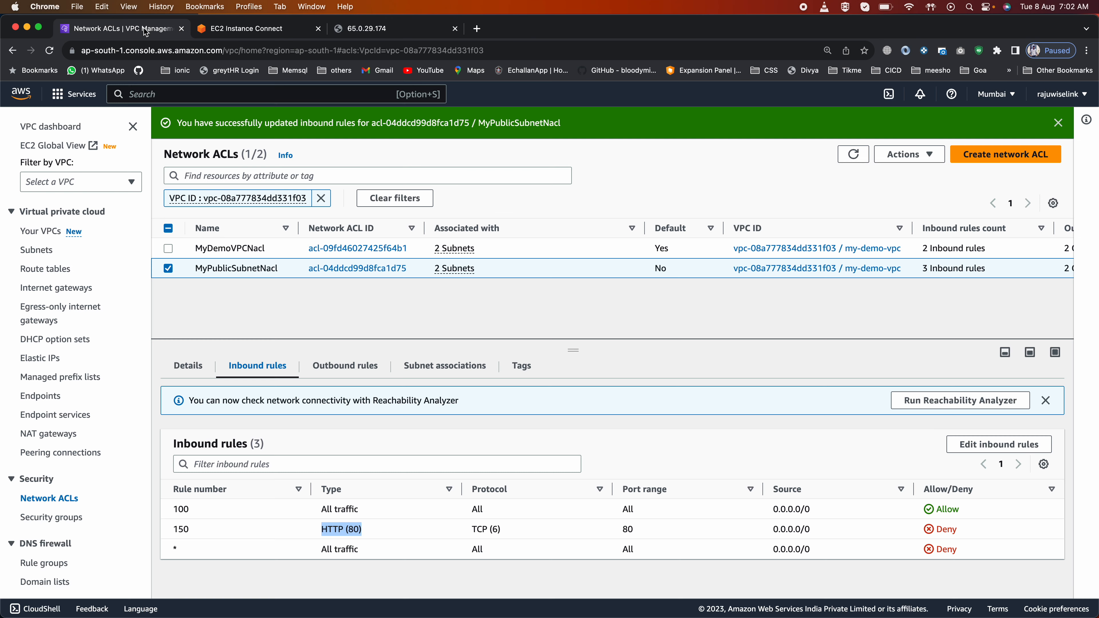
drag(173, 509, 219, 511)
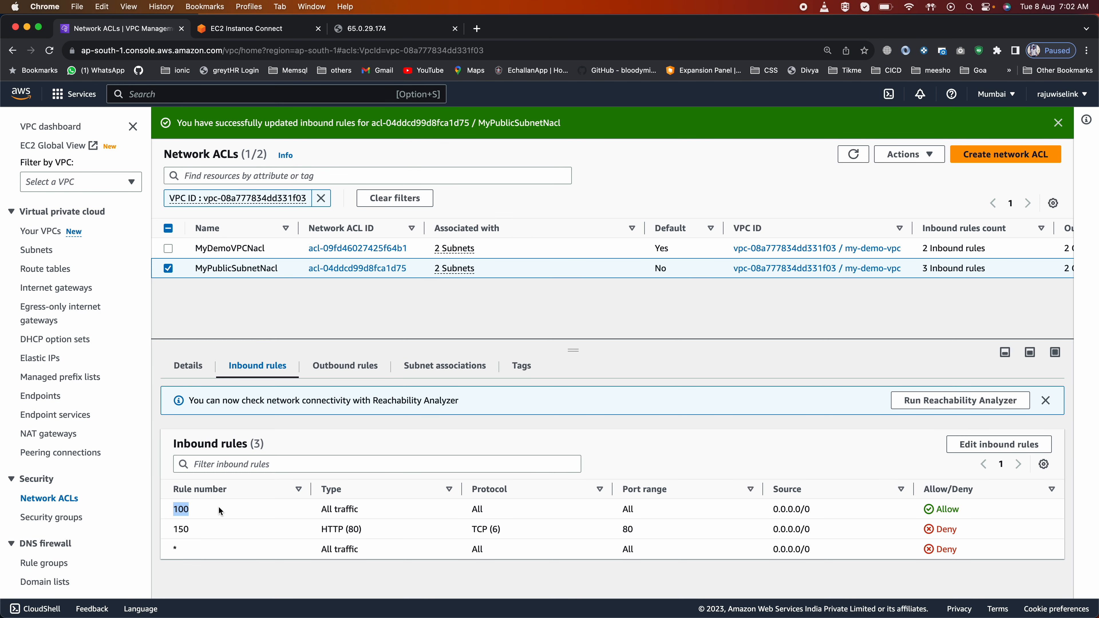
Set the rule number of the HTTP (80) Deny inbound rule in MyPublicSubnetNacl to 80, save, and show the inbound rules.
drag(971, 508, 233, 512)
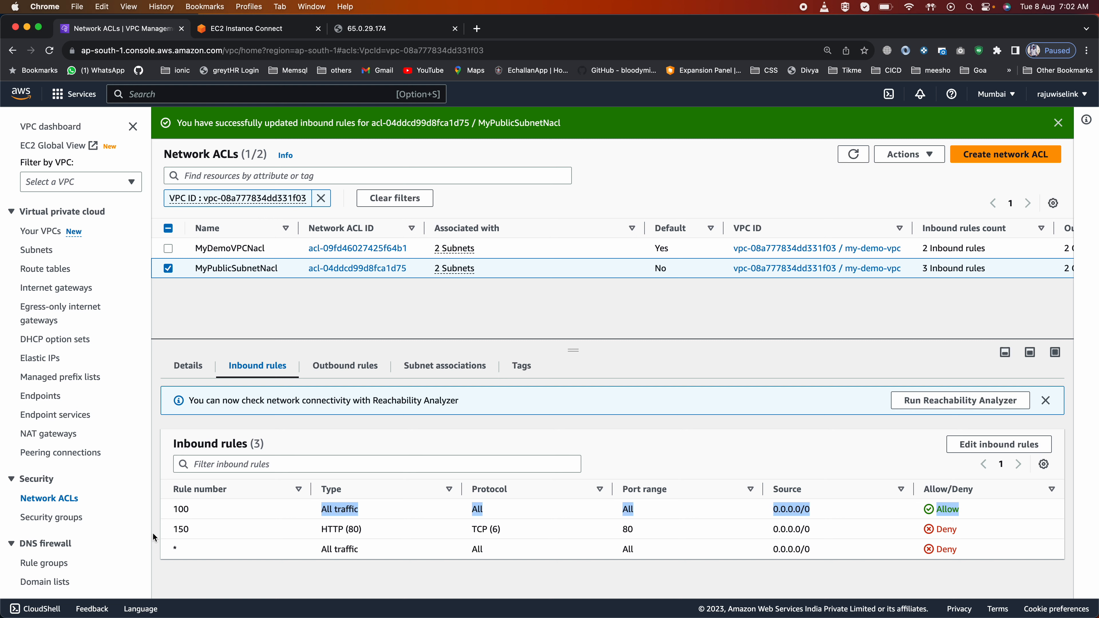
click(963, 444)
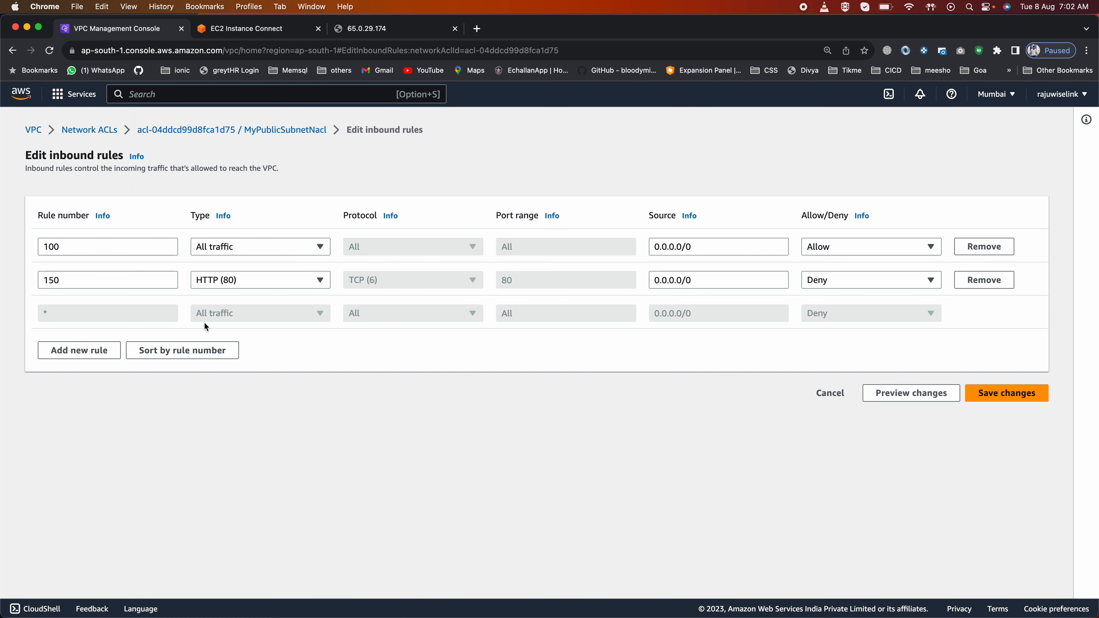
double_click(68, 283)
text(80)
click(996, 391)
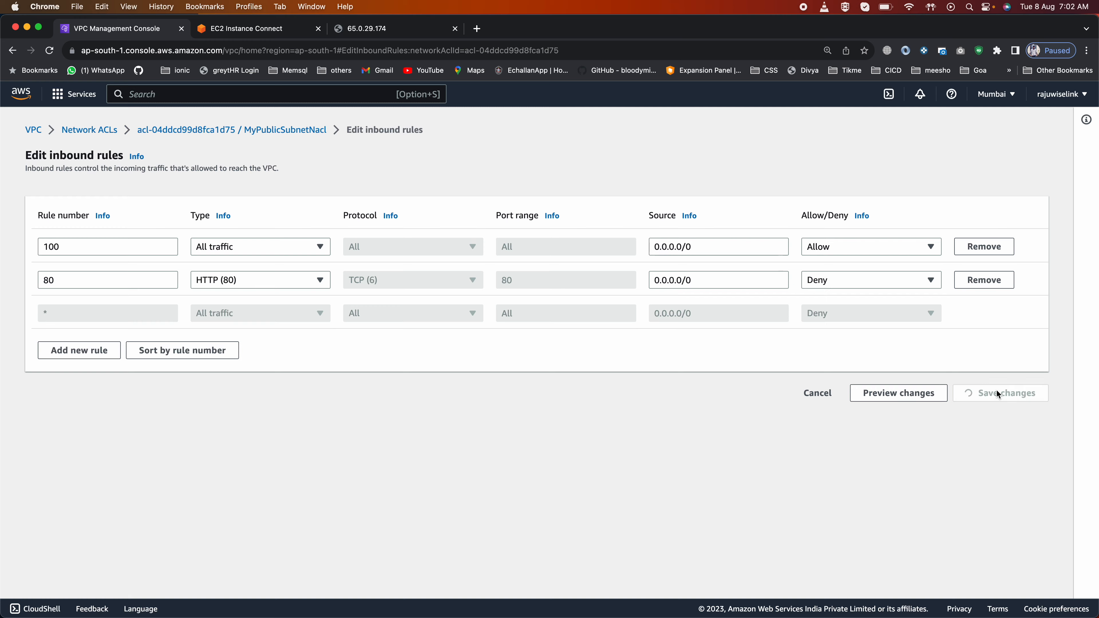
click(258, 394)
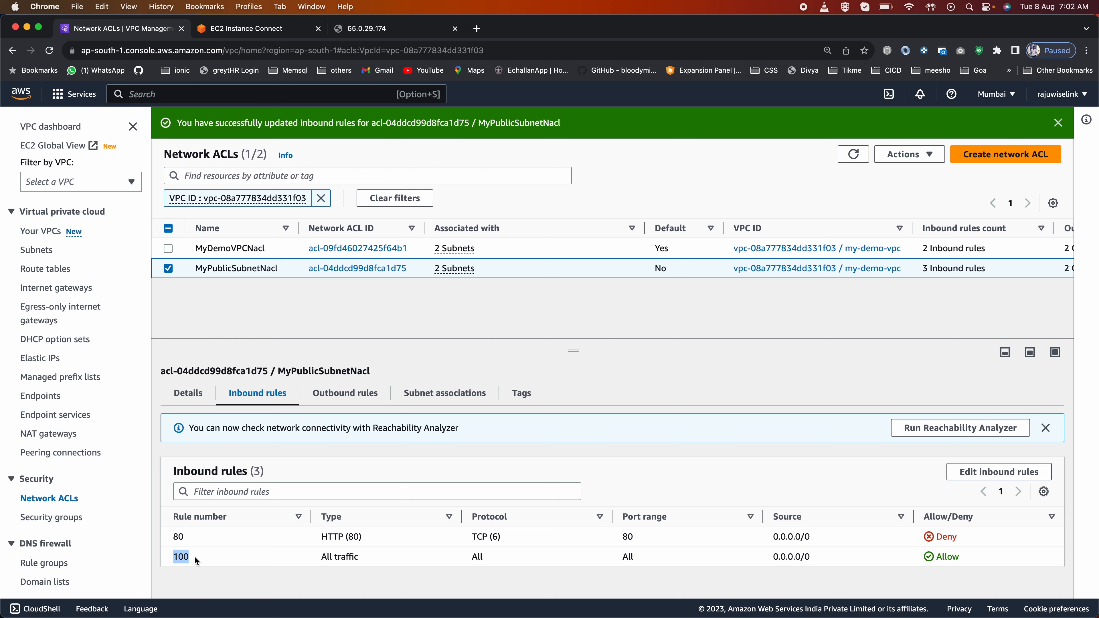
scroll(219, 535, down, 1)
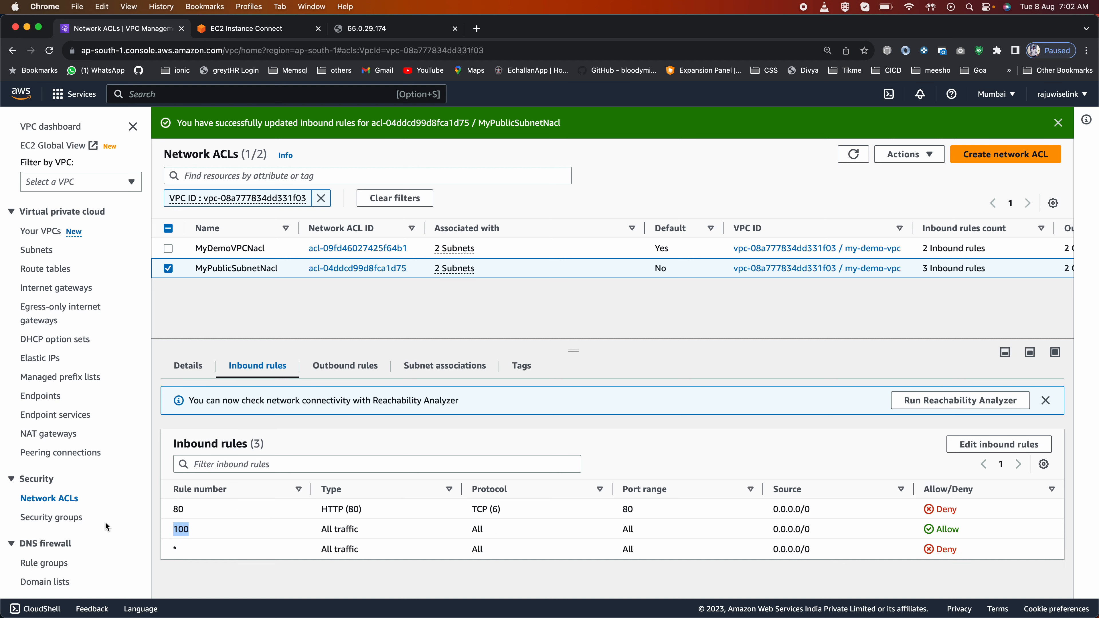
Reload the Hello World page to test the HTTP deny rule, and check inbound rule 80's type, source and action.
click(396, 27)
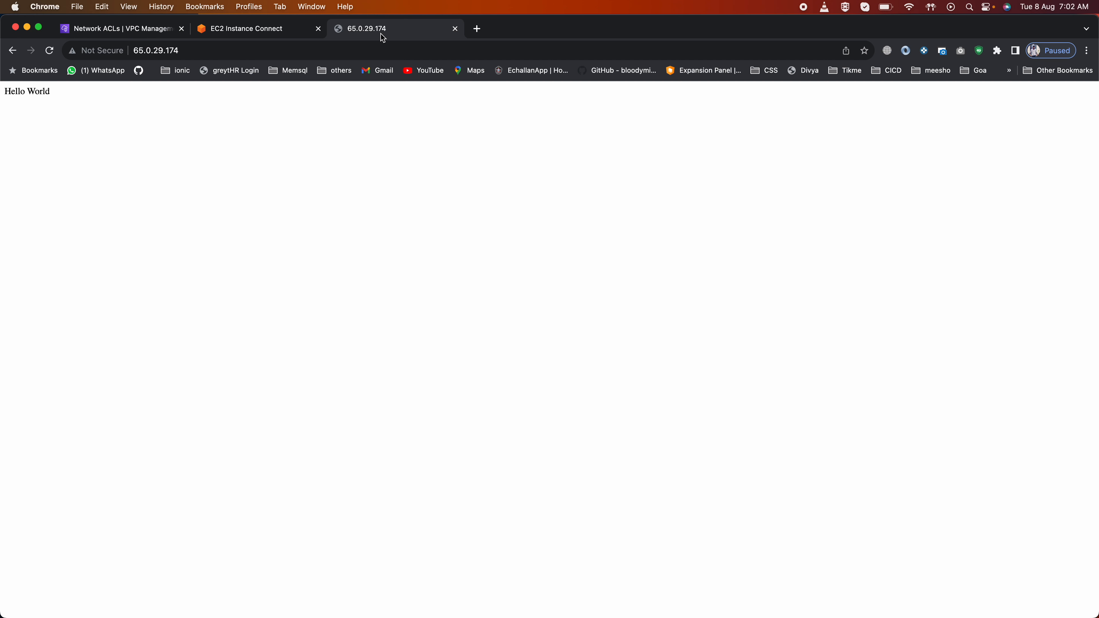
click(49, 56)
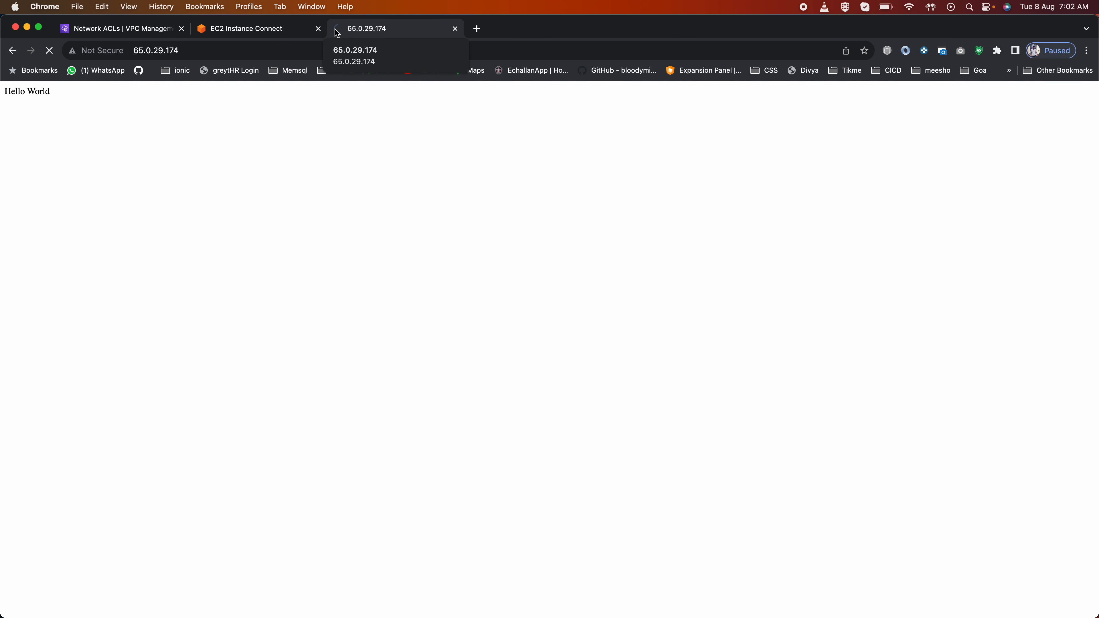
click(126, 29)
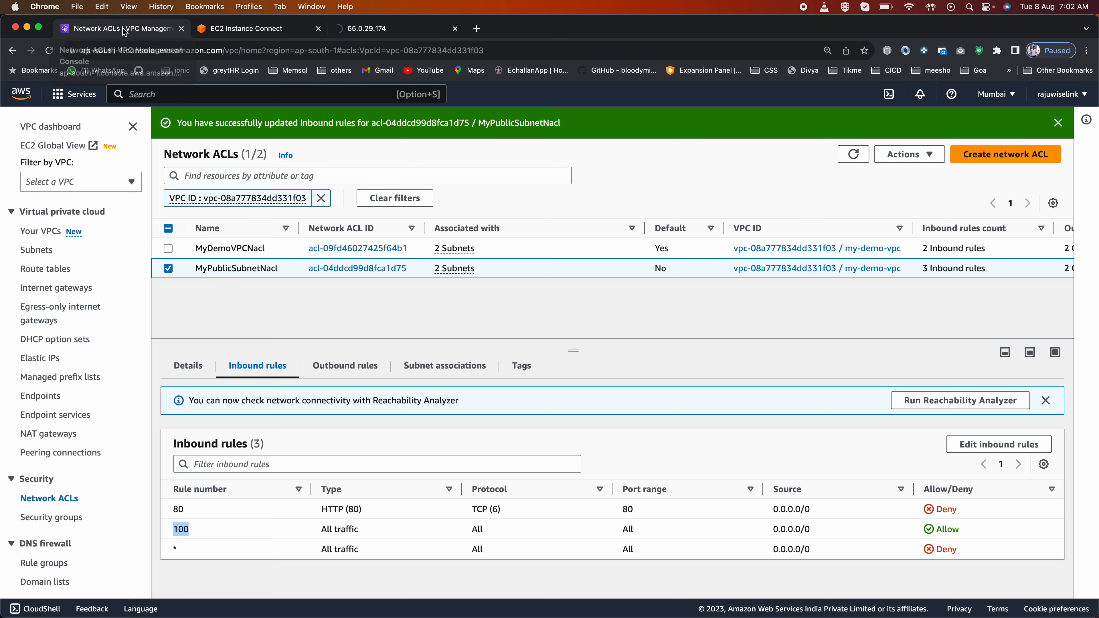
drag(321, 509, 400, 510)
drag(966, 515, 668, 515)
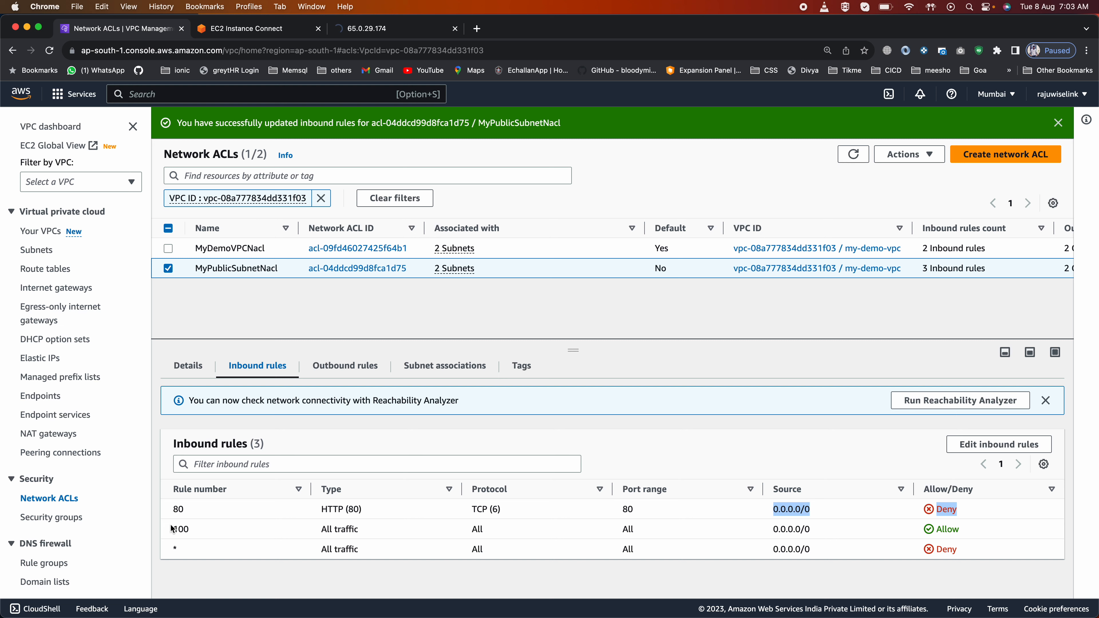
double_click(182, 506)
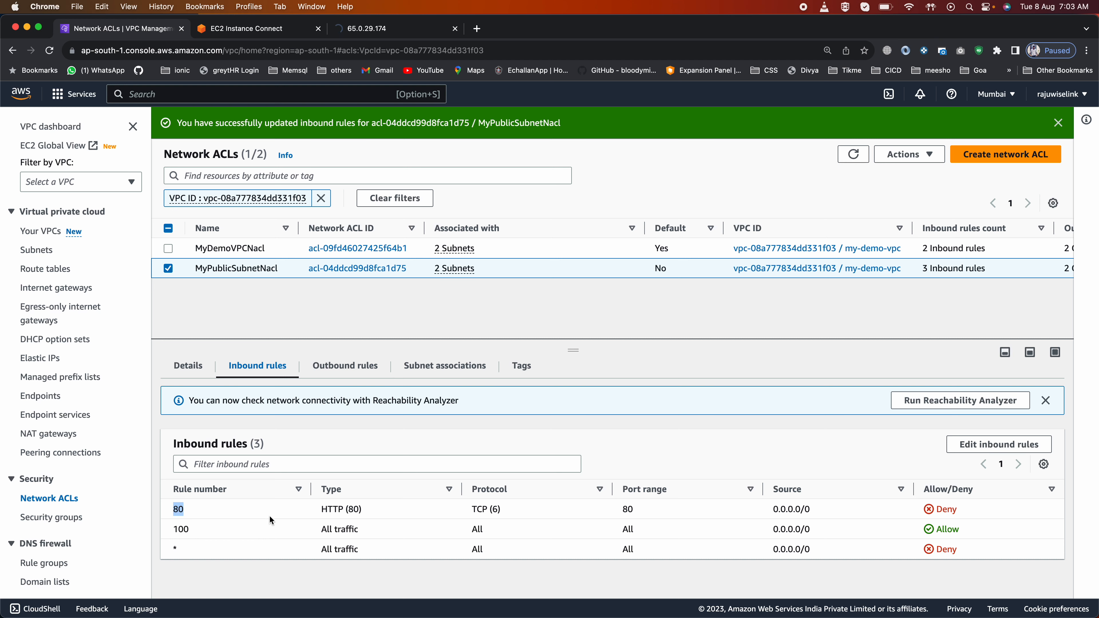
Remove inbound rule 80 (HTTP Deny) from MyPublicSubnetNacl and save the inbound rules.
click(983, 449)
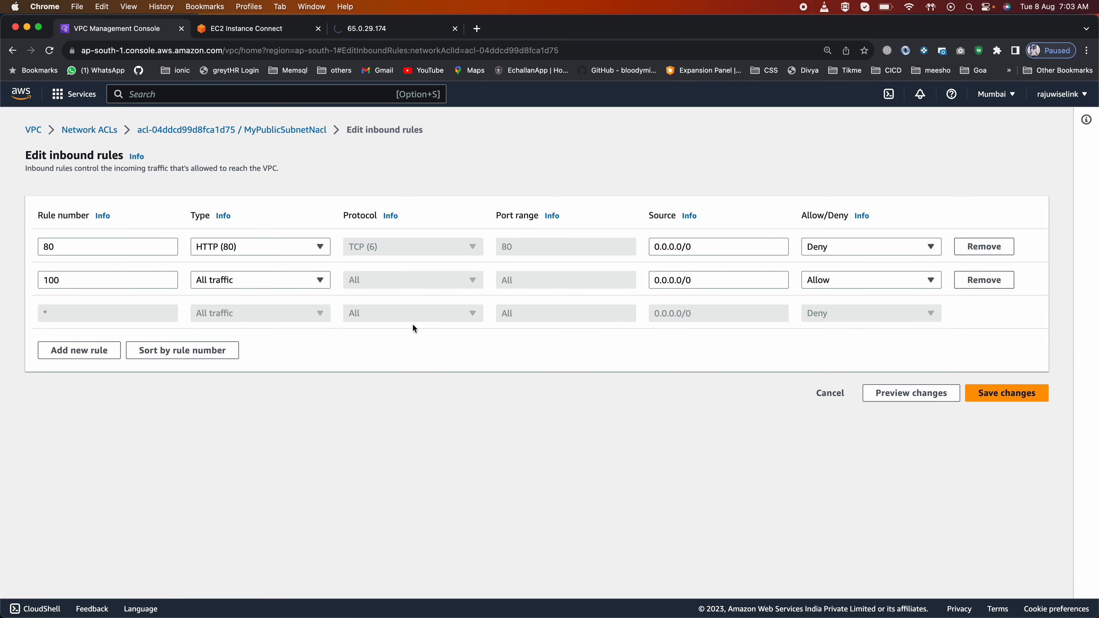
click(985, 247)
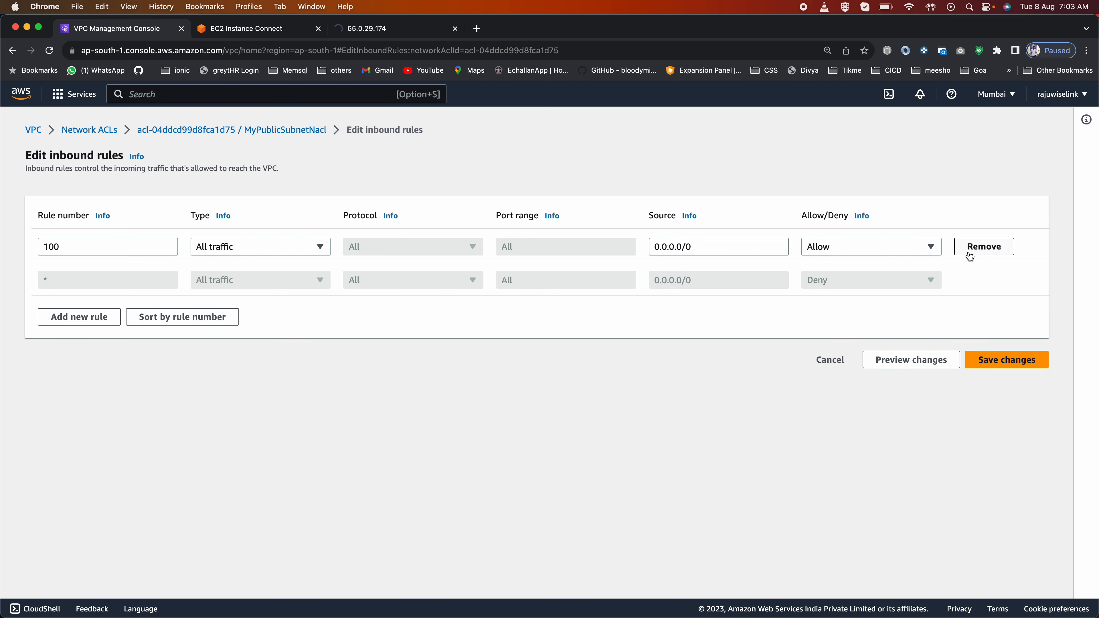
click(1003, 359)
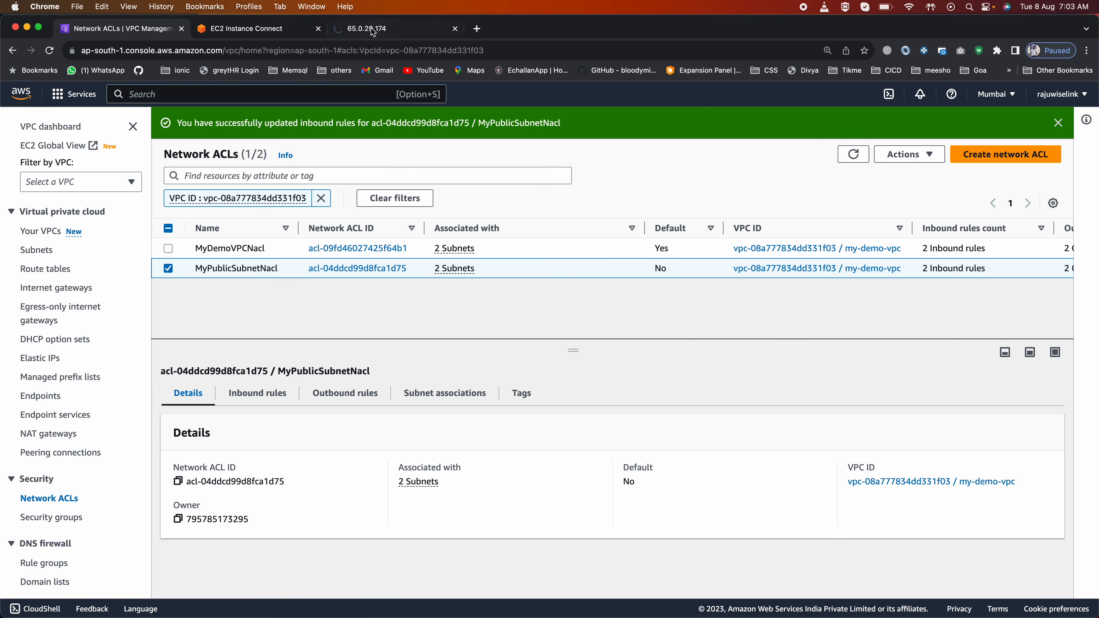
Reload the page at 65.0.29.174 to test HTTP access without the deny rule.
click(380, 28)
click(49, 52)
click(48, 52)
click(49, 53)
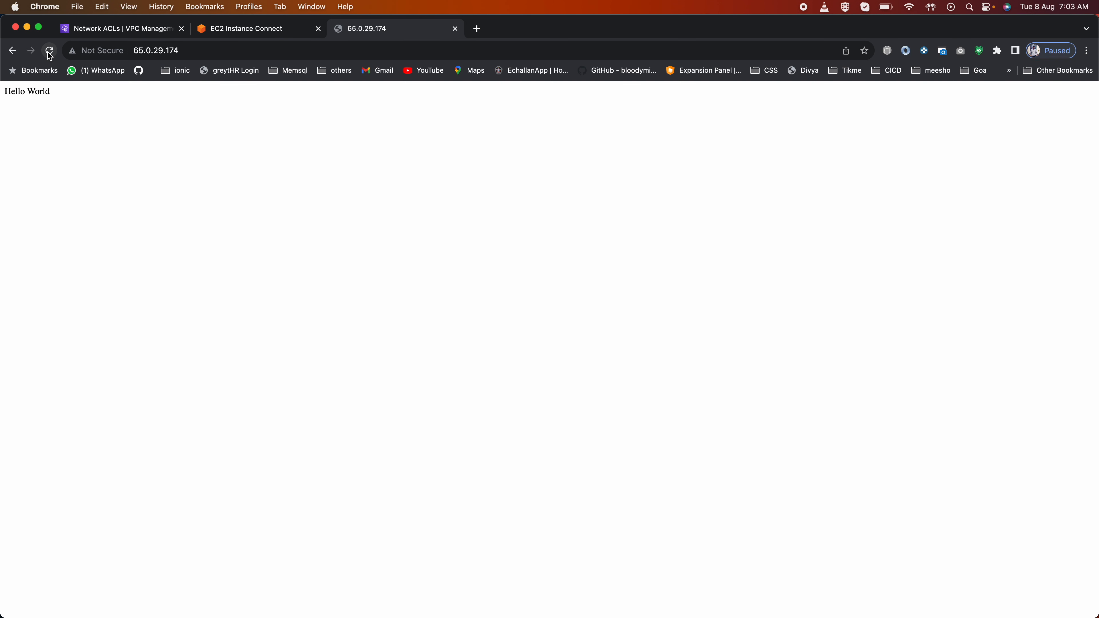
click(49, 52)
Review the inbound and outbound rules of MyPublicSubnetNacl.
click(133, 29)
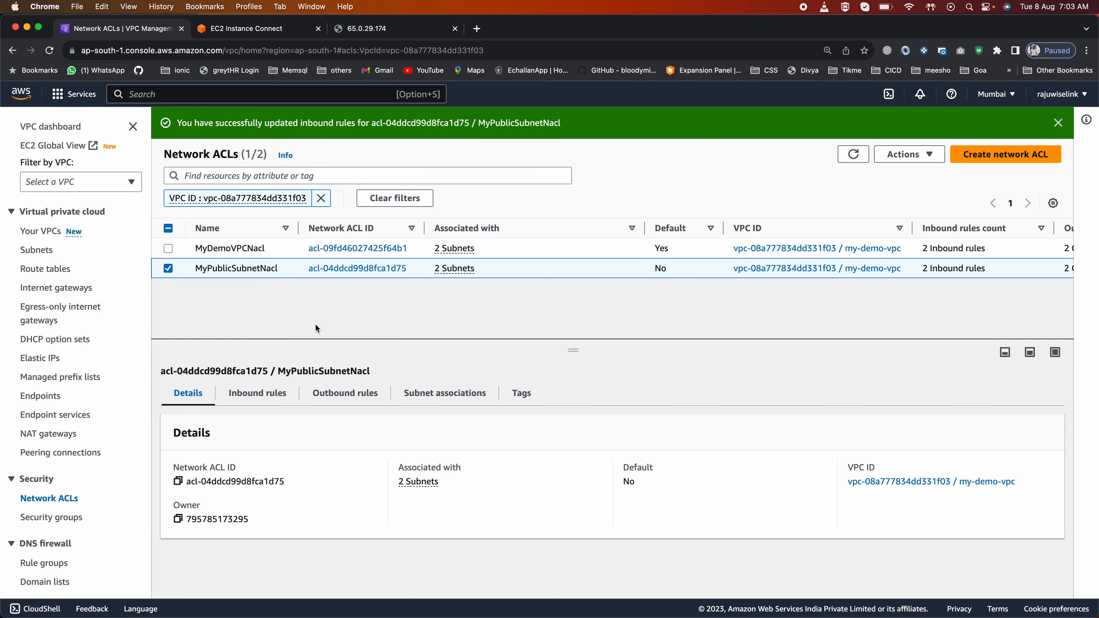
click(271, 391)
click(331, 394)
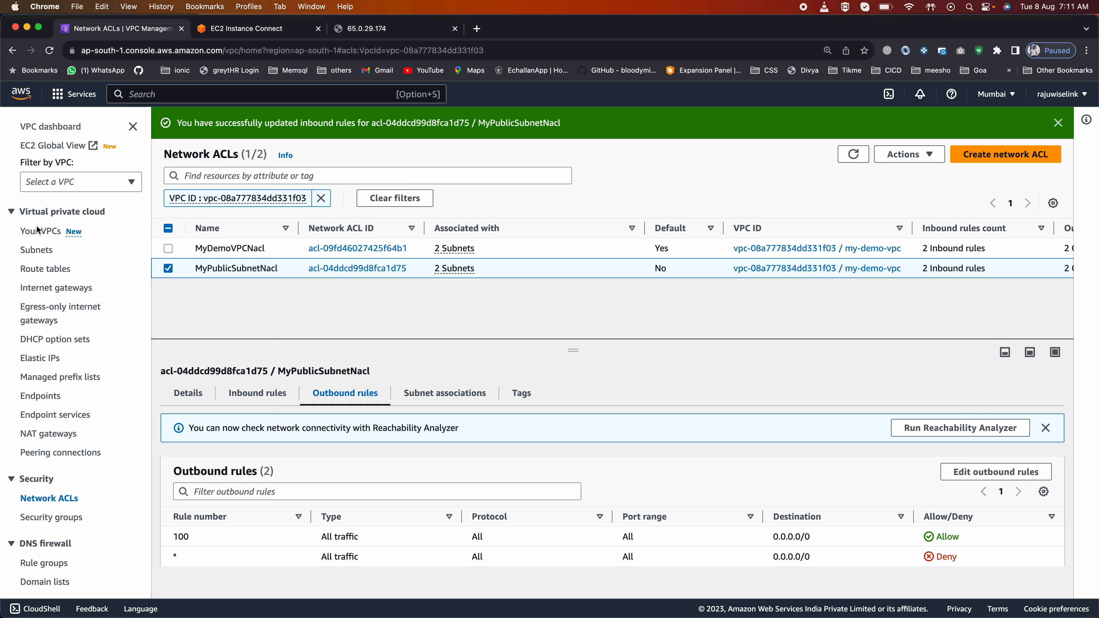
Filter the VPC list to the unnamed 172.31.0.0/16 VPC, name it DefaultAwsVpc, and clear the VPC filter.
click(38, 233)
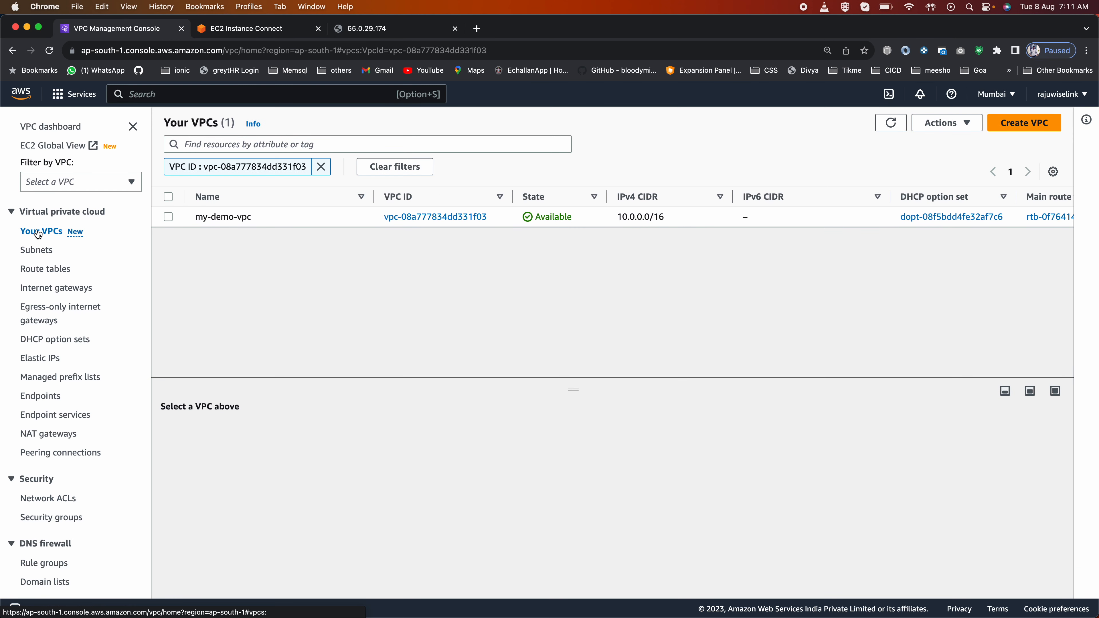
click(98, 187)
click(65, 225)
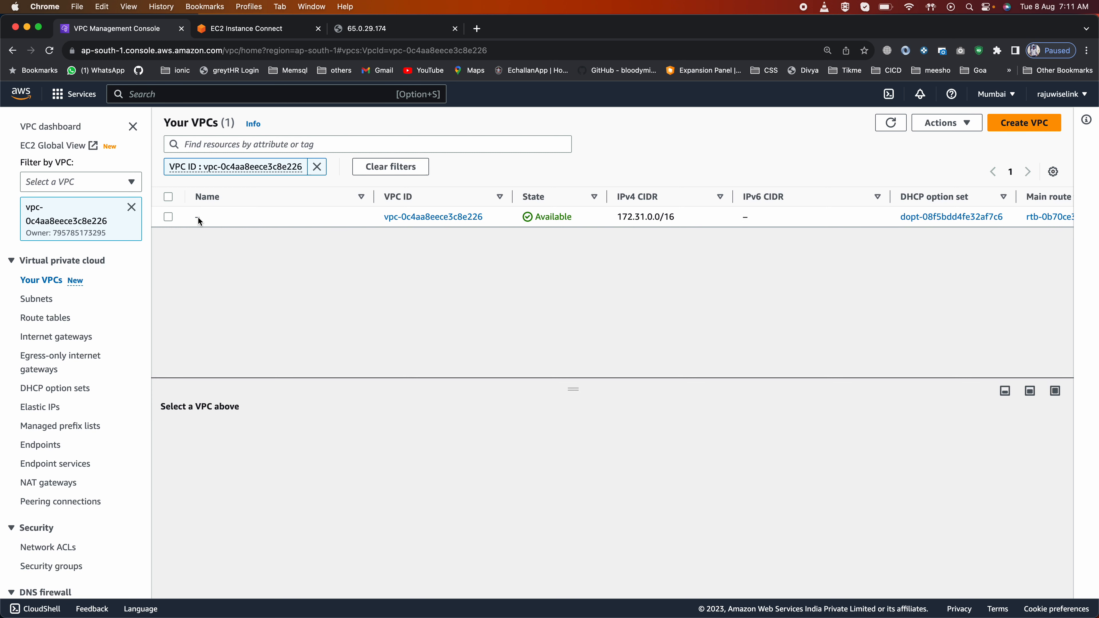
click(73, 178)
click(61, 283)
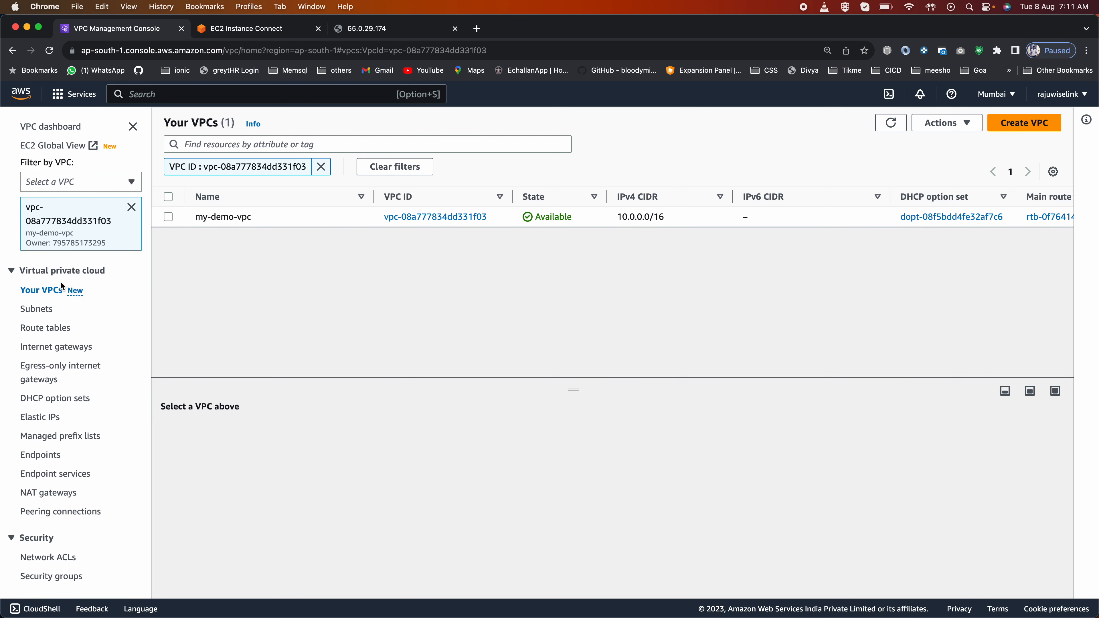
click(87, 181)
click(70, 236)
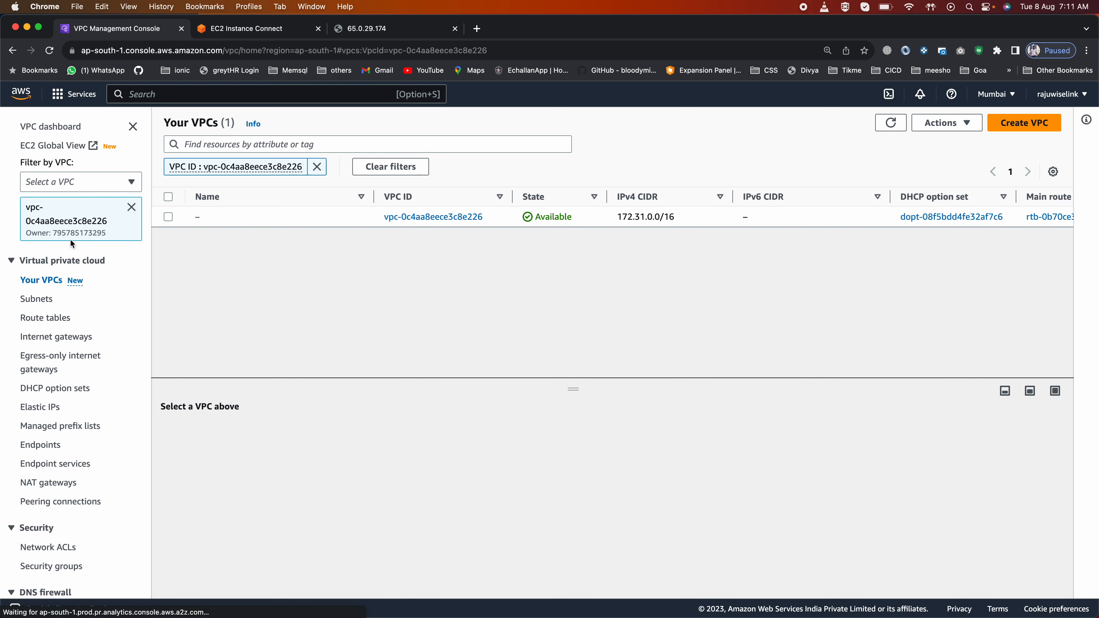
click(208, 218)
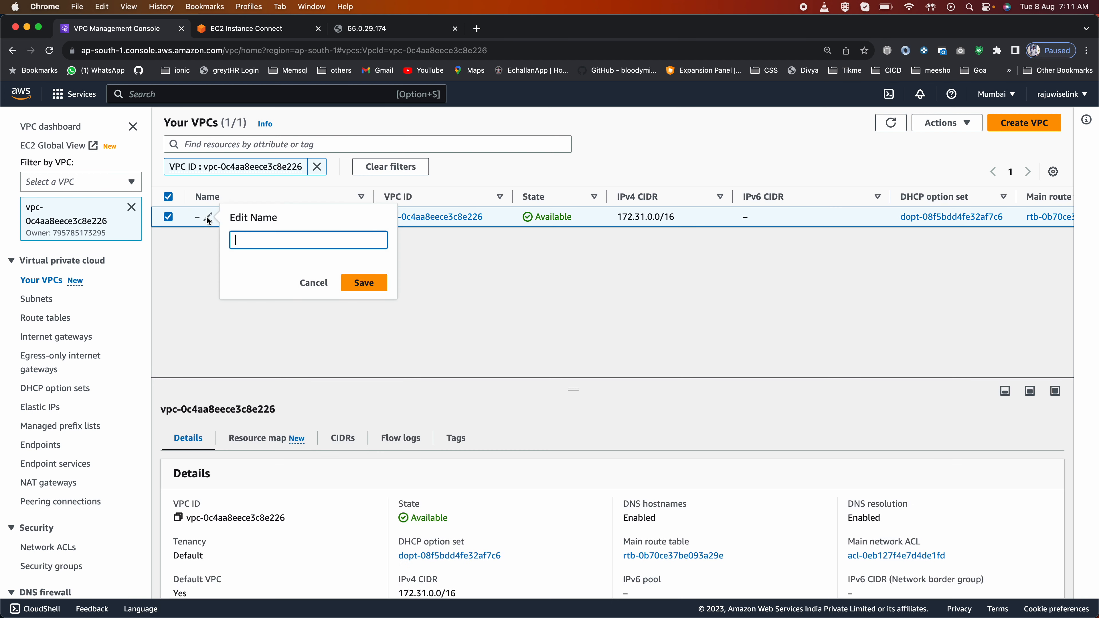
text(DefaultAwsVpc)
click(364, 282)
click(132, 207)
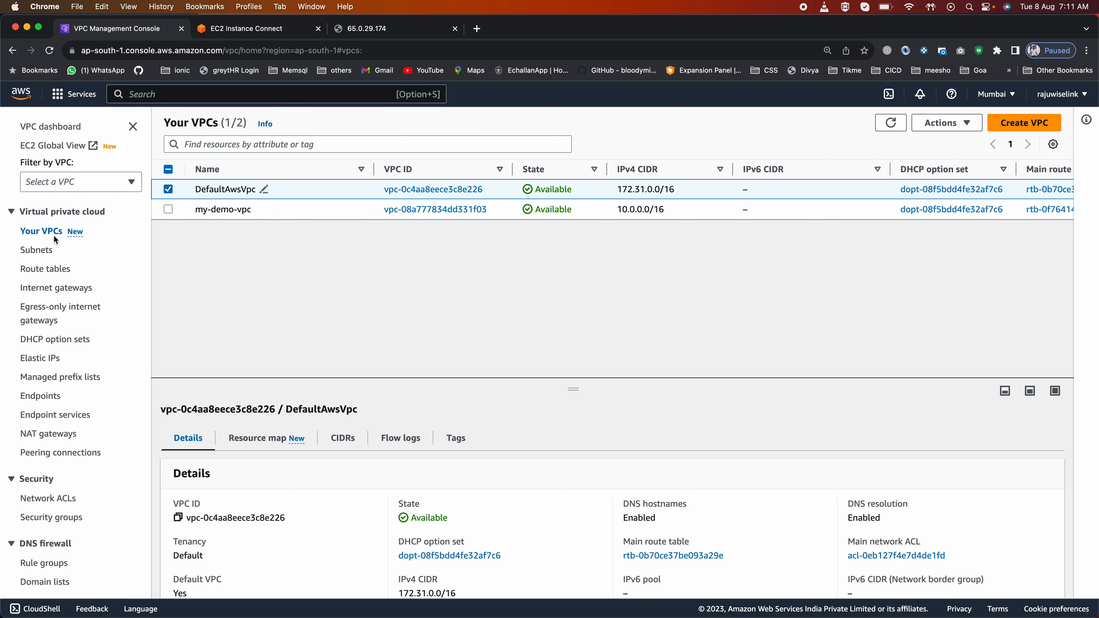
Find the EC2 service by searching for ec2 and open its list of running instances.
click(225, 30)
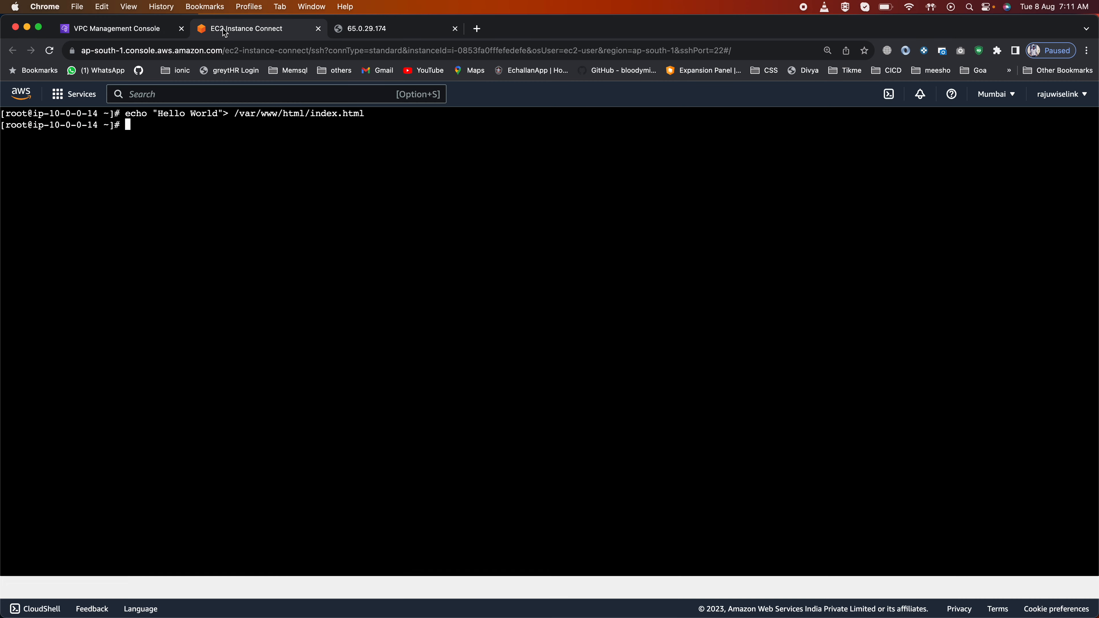
click(121, 29)
click(180, 93)
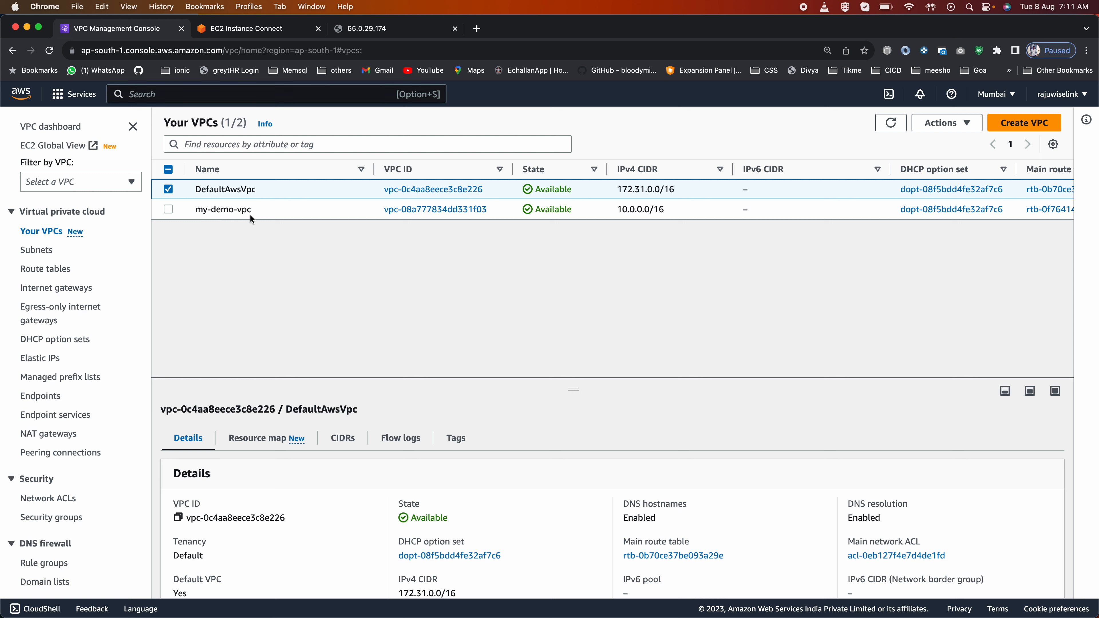
click(155, 98)
text(ec2)
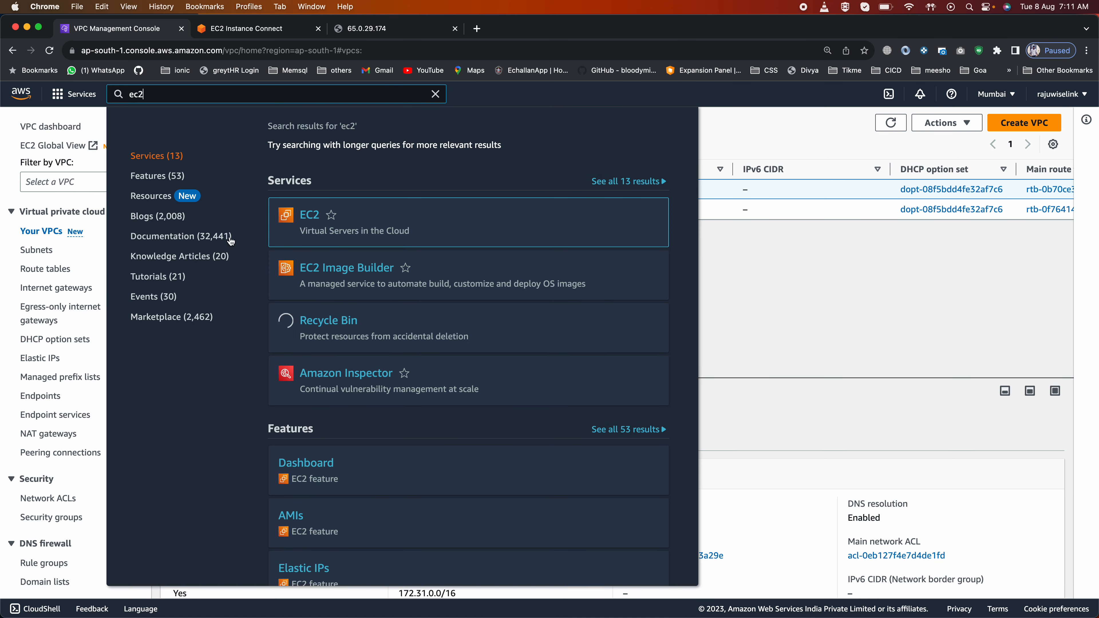
click(308, 216)
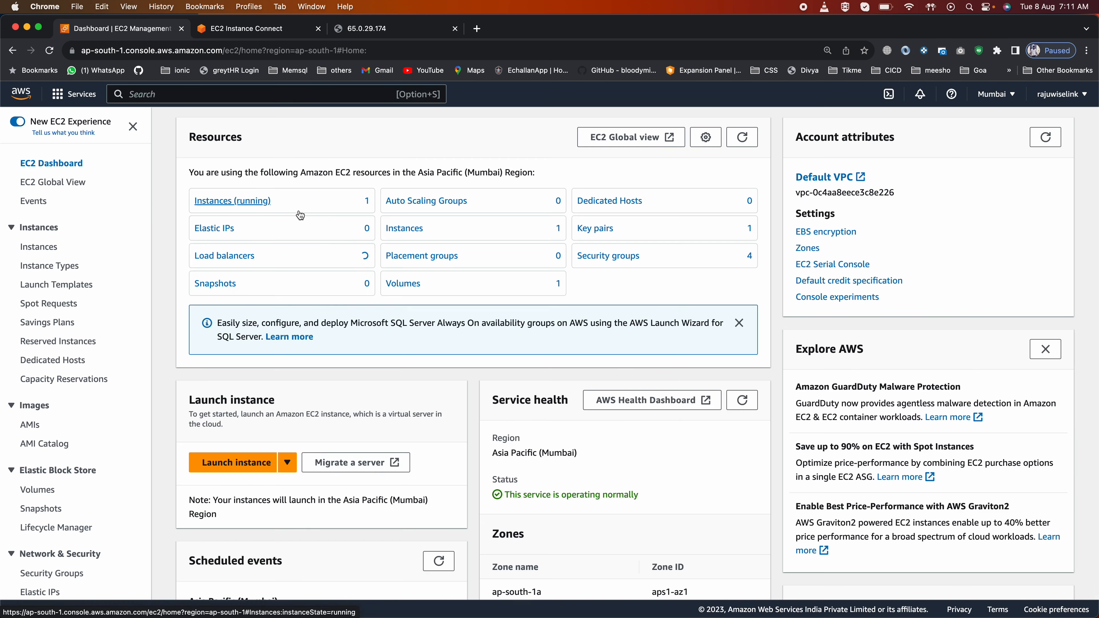
click(237, 201)
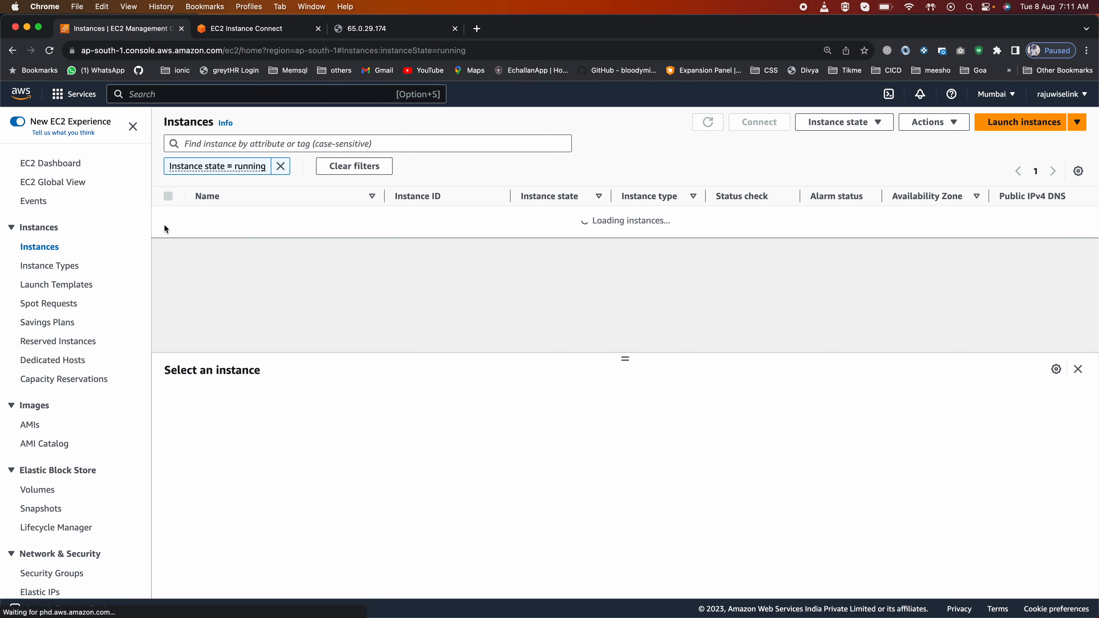
Start launching a new EC2 instance and name it ASWDefaultVpcInstance.
click(1023, 121)
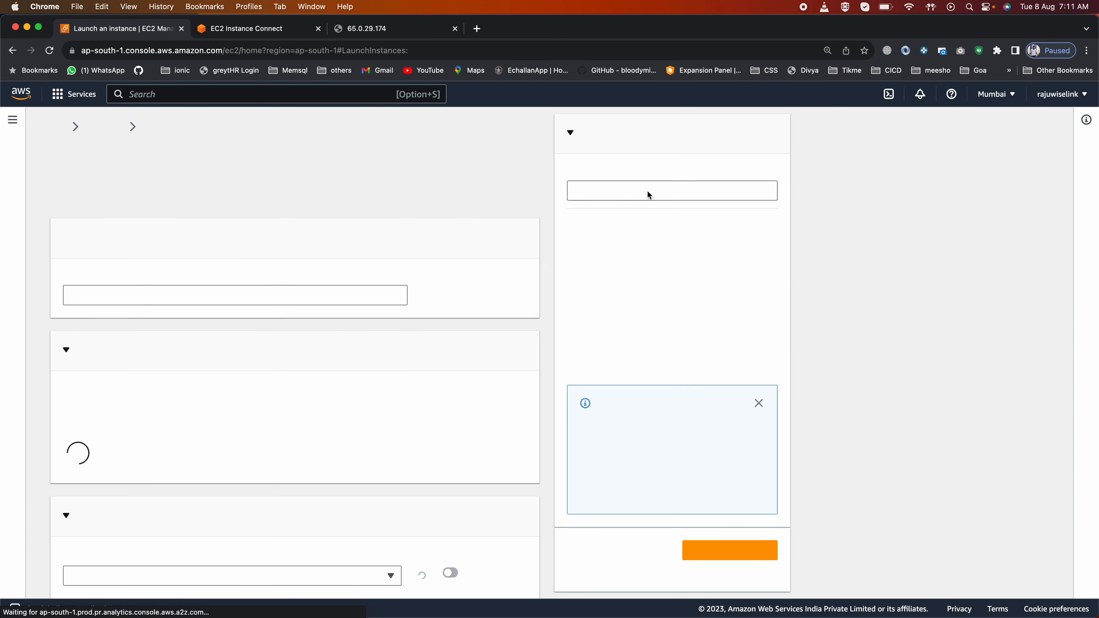
click(119, 297)
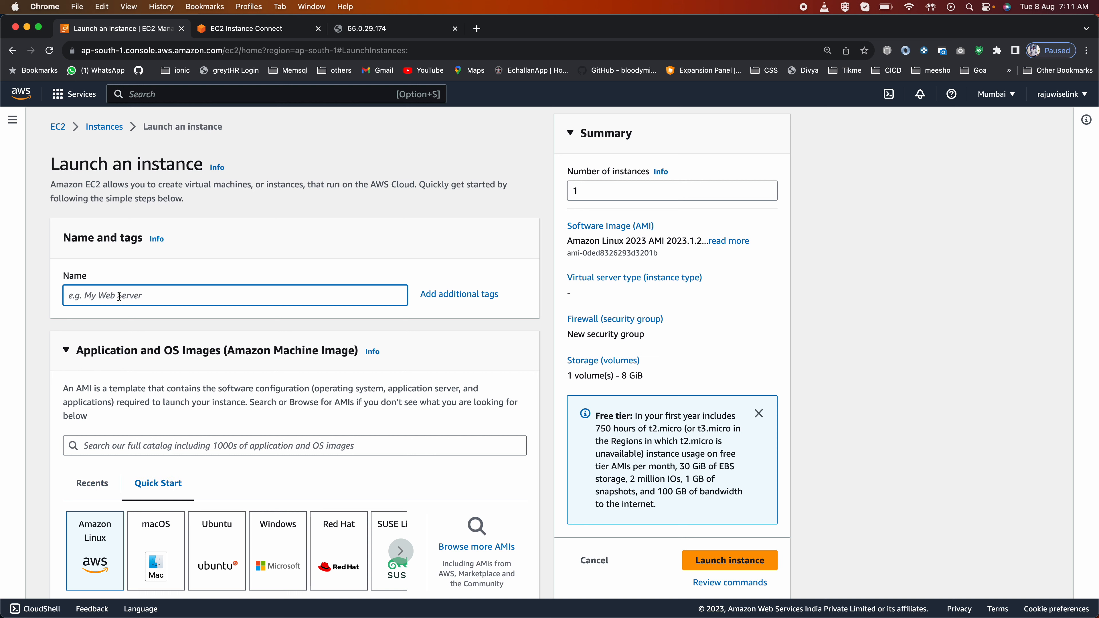
text(ASWDefaultVpcInstance)
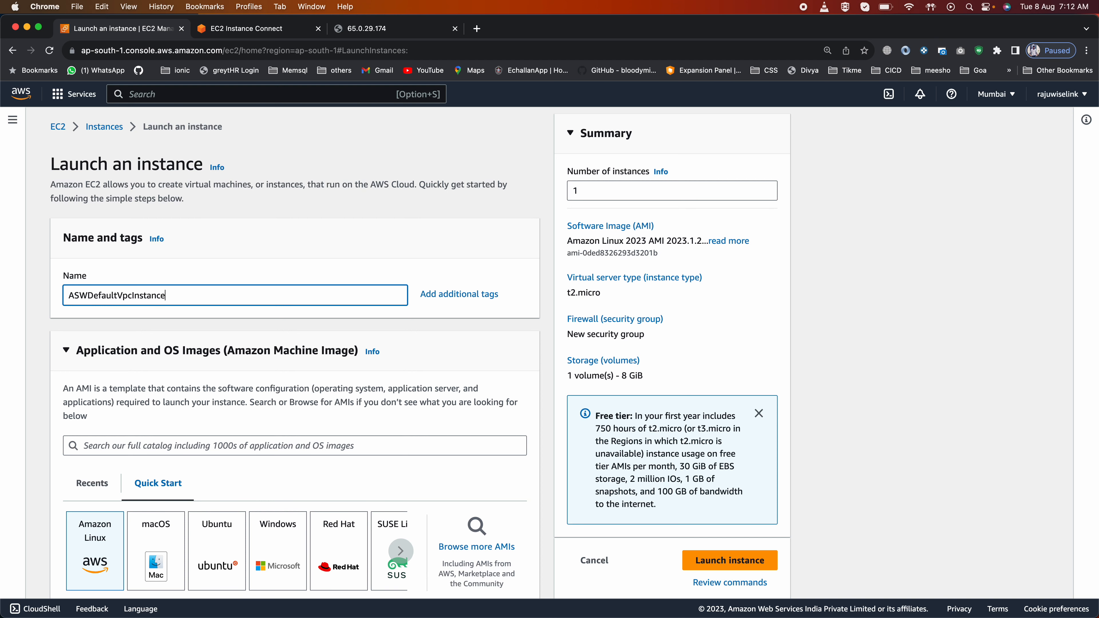
Select the myDemovpc key pair for the new instance's login.
scroll(170, 308, down, 5)
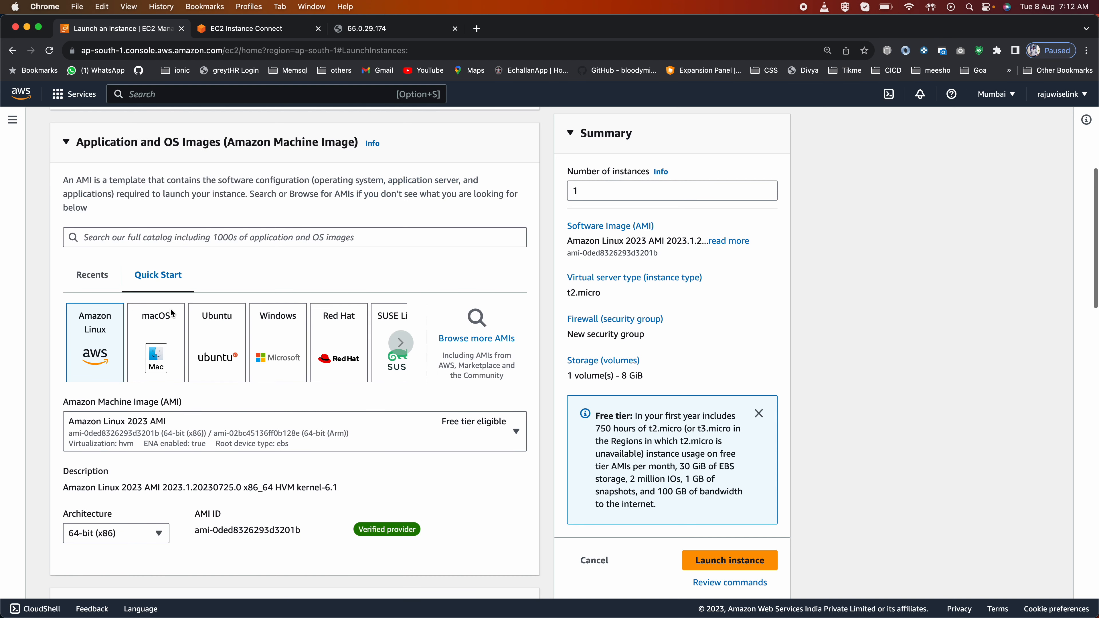
scroll(139, 437, down, 4)
scroll(194, 374, down, 5)
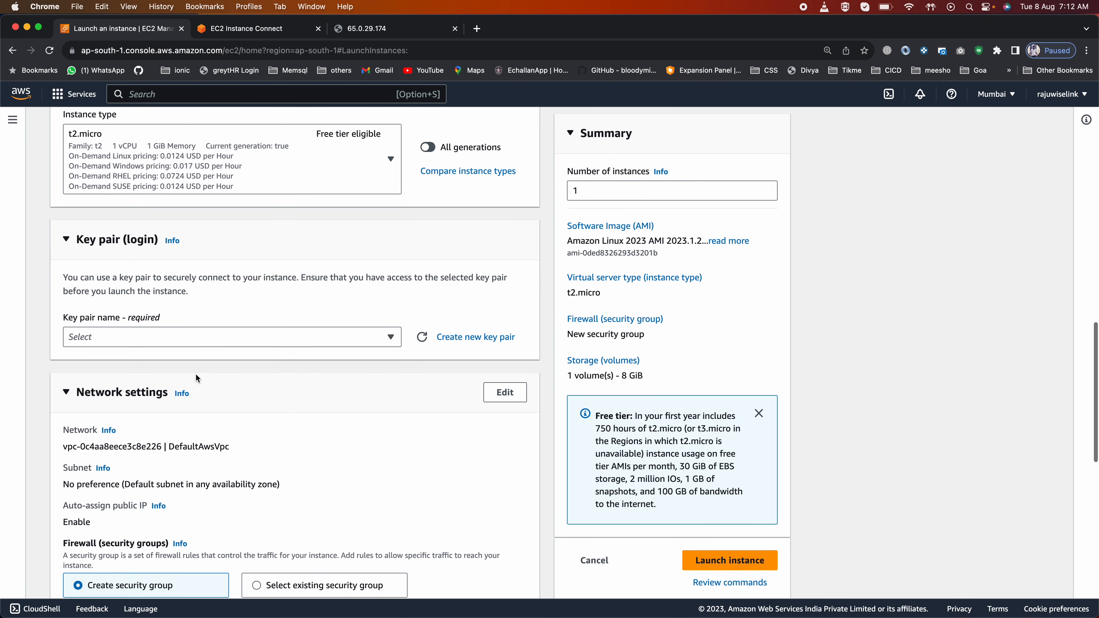
click(245, 336)
click(255, 399)
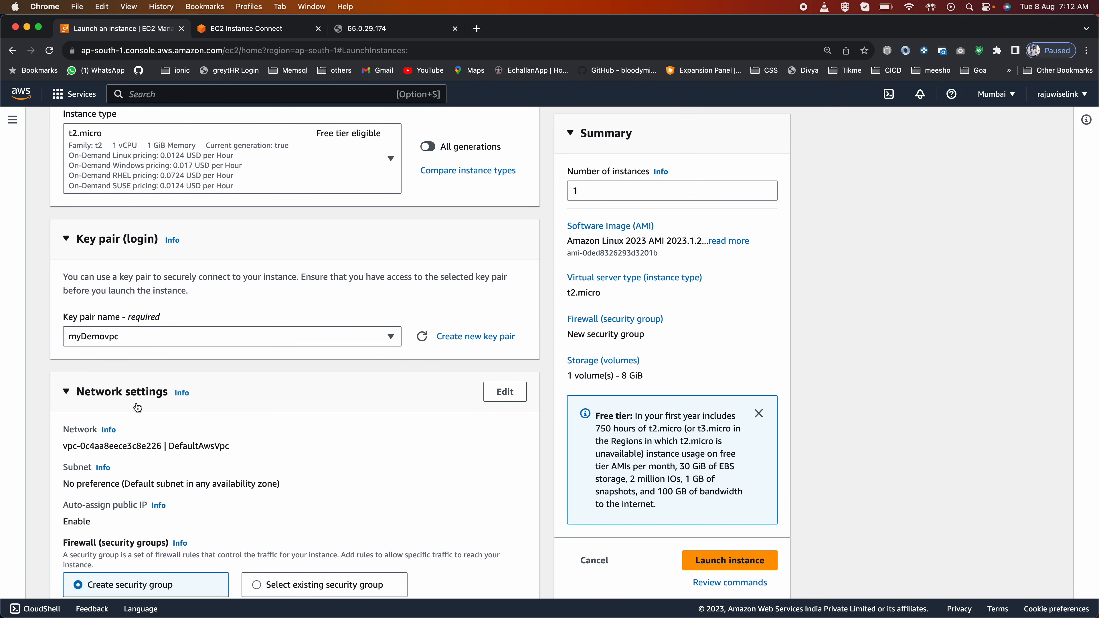
Edit the new instance's network settings and choose the default VPC DefaultAwsVpc (172.31.0.0/16).
scroll(257, 403, down, 4)
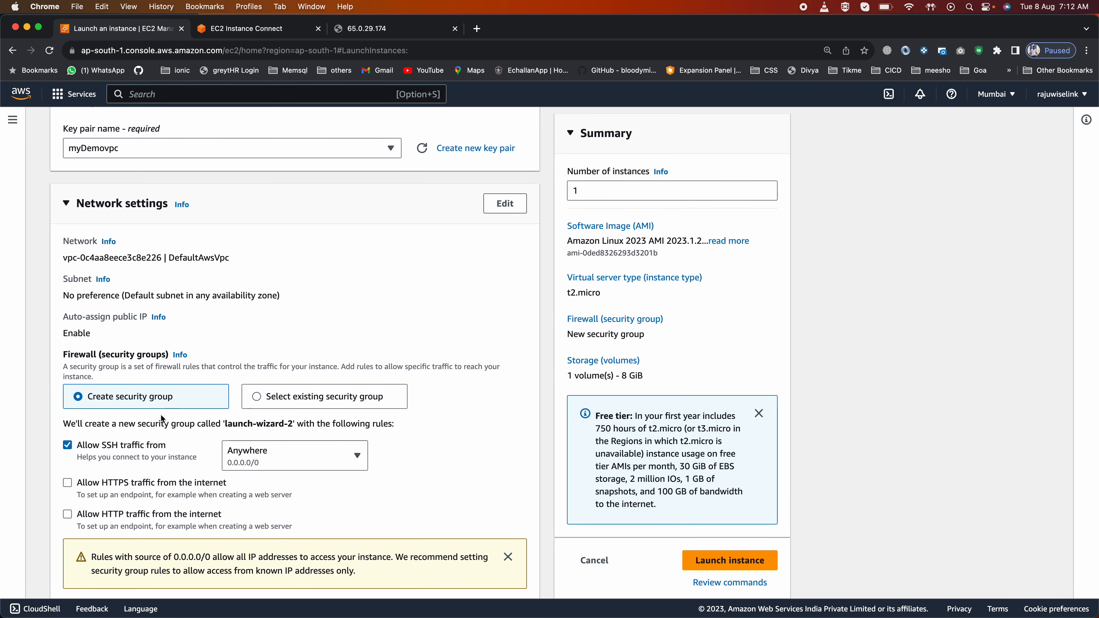
click(505, 203)
click(188, 261)
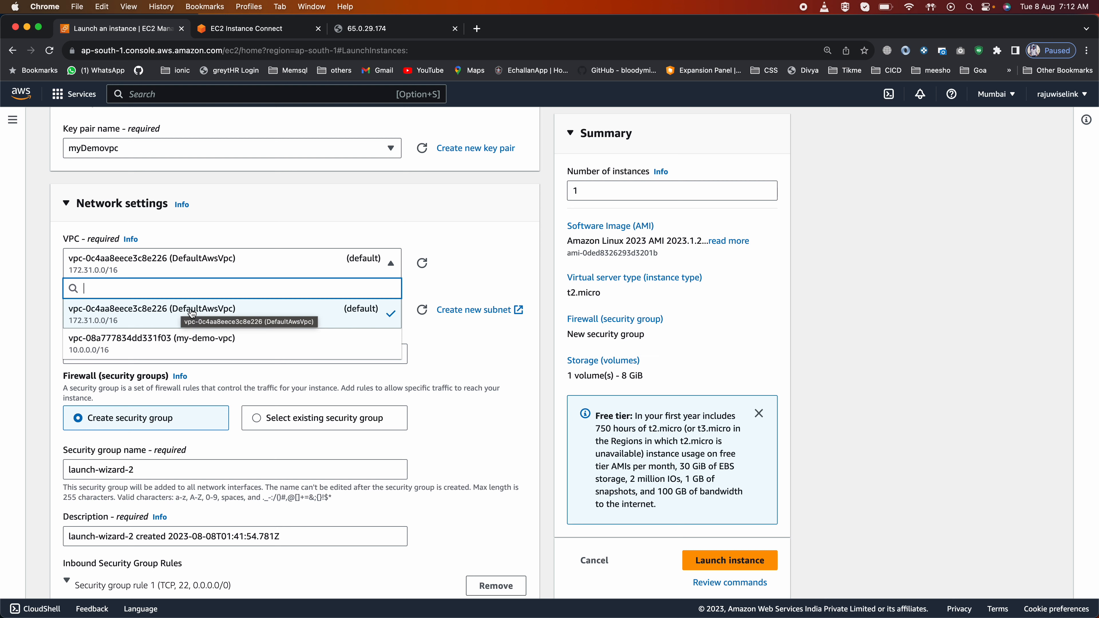
click(123, 309)
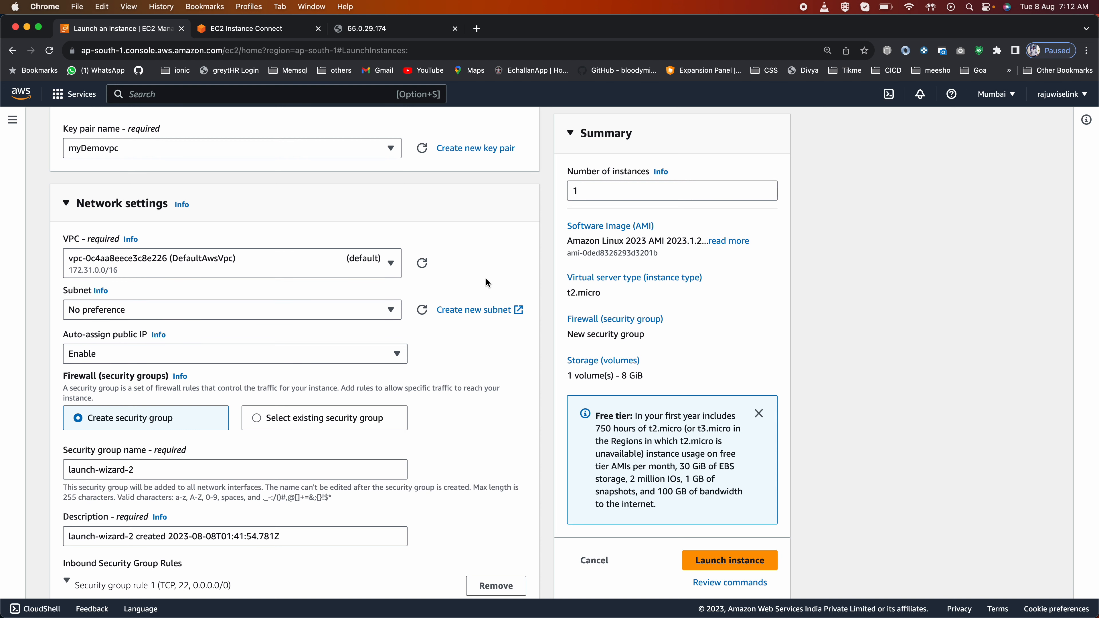
scroll(486, 279, down, 5)
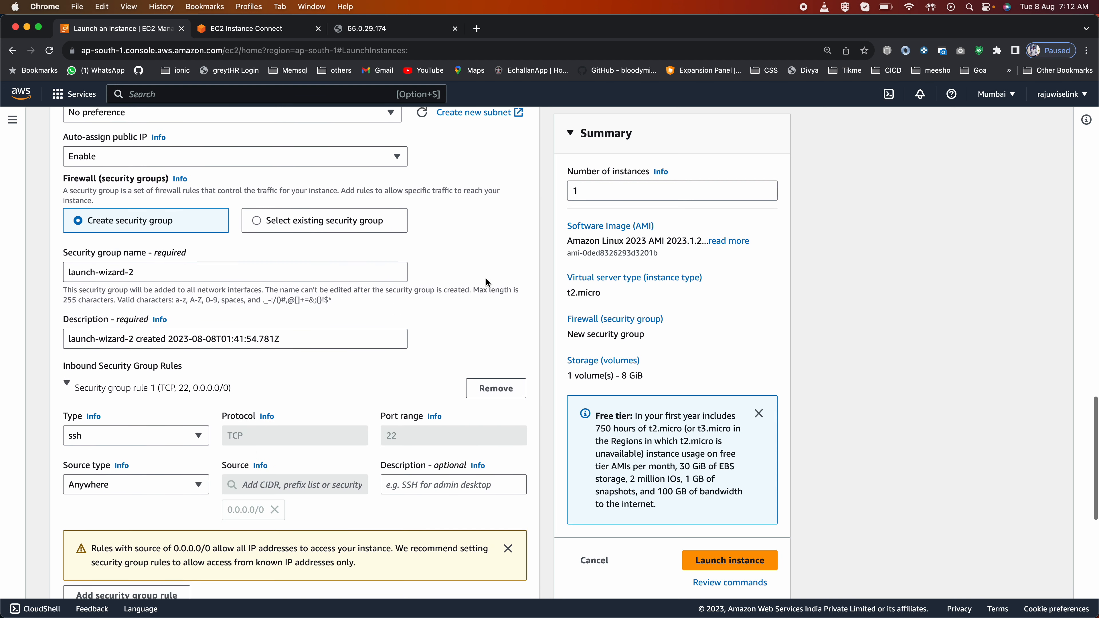
scroll(486, 283, up, 2)
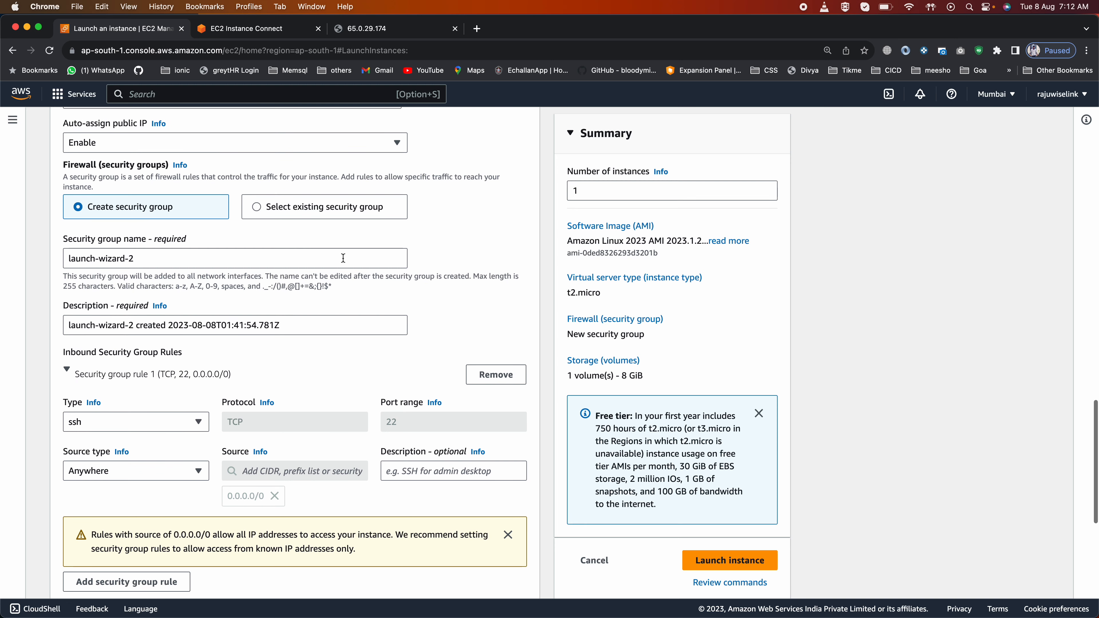
click(258, 210)
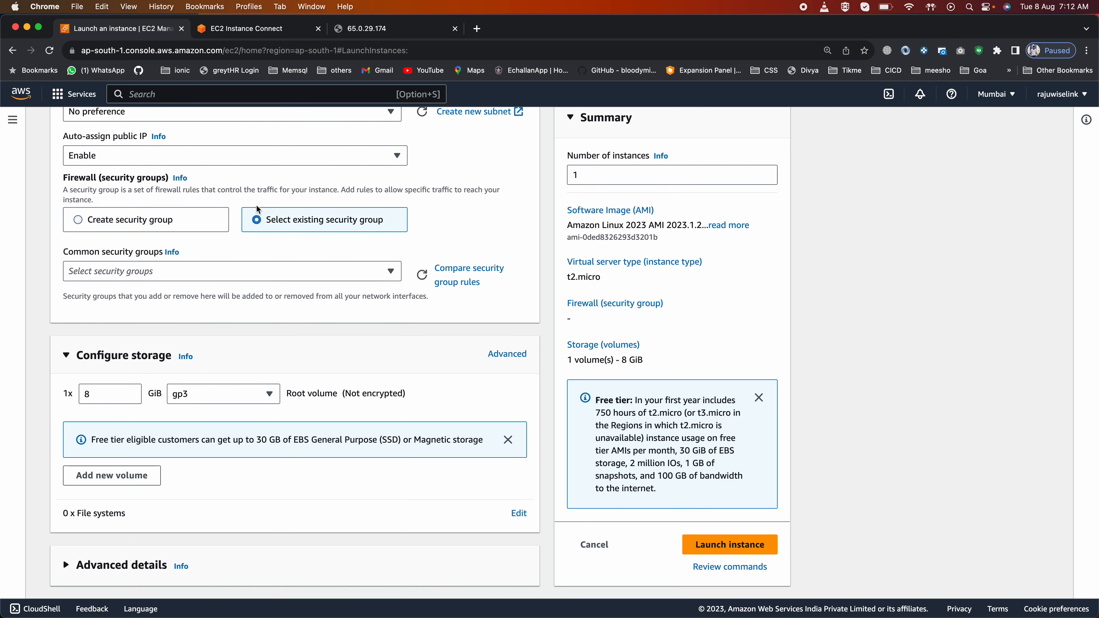
click(137, 269)
click(115, 312)
click(118, 225)
Launch the instance with a new security group and return to the instances list.
scroll(435, 320, down, 10)
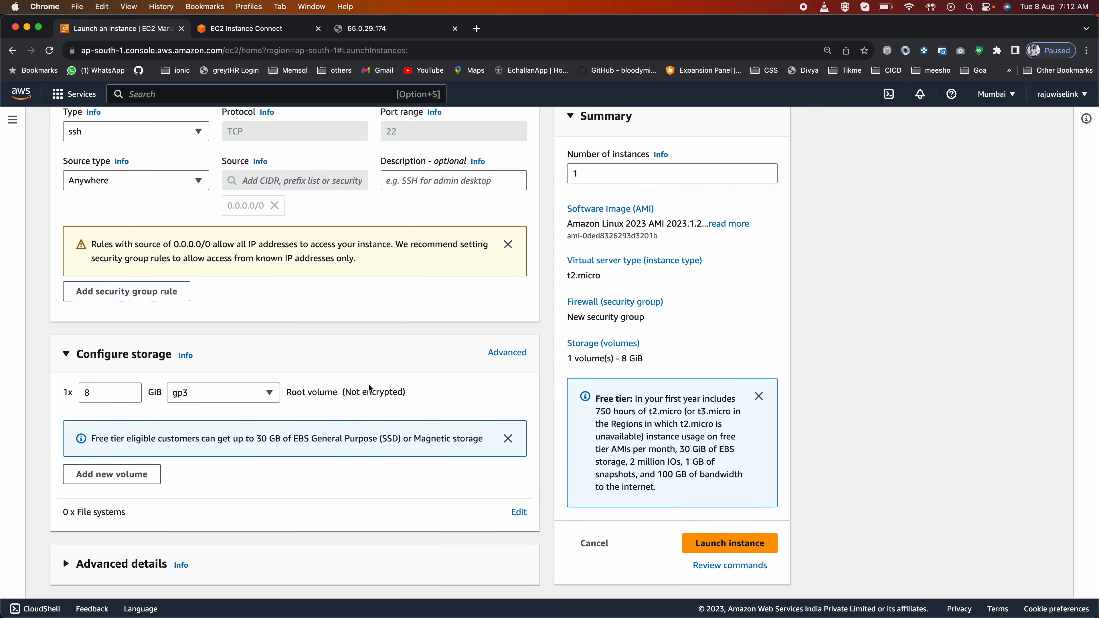
click(725, 545)
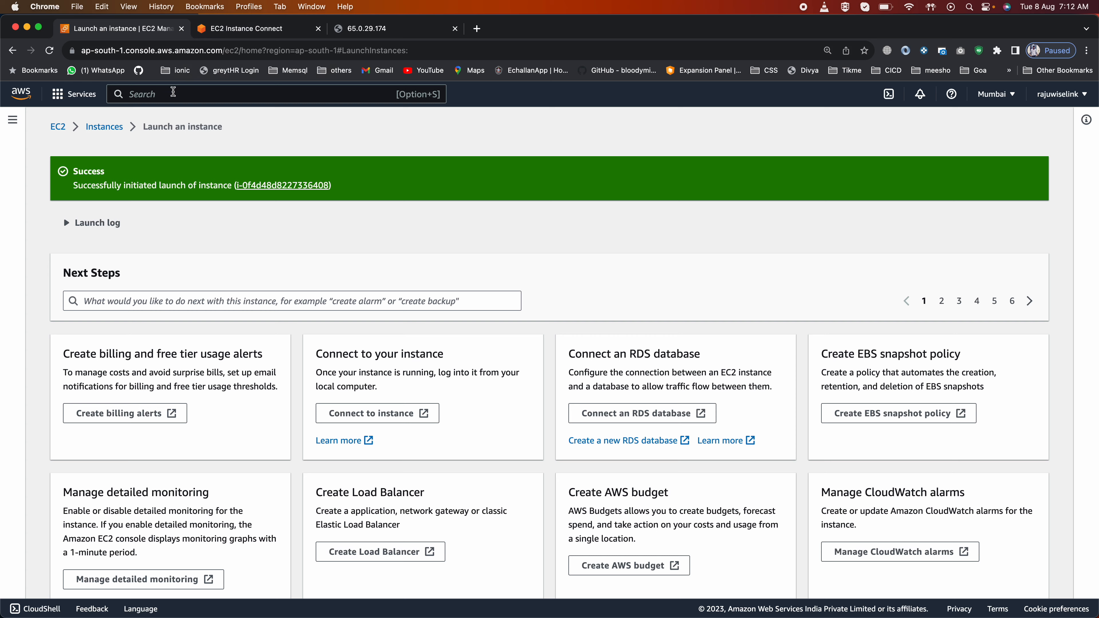
click(106, 129)
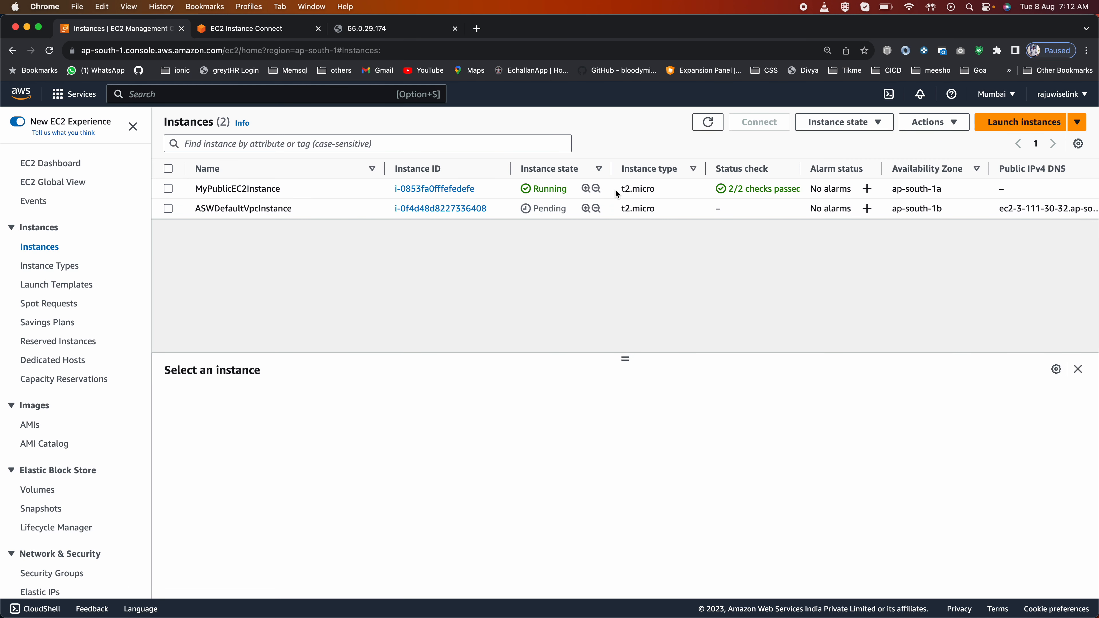
Check the web page and terminal of MyPublicEC2Instance, close the 65.0.29.174 page, and return to the instances list.
click(358, 34)
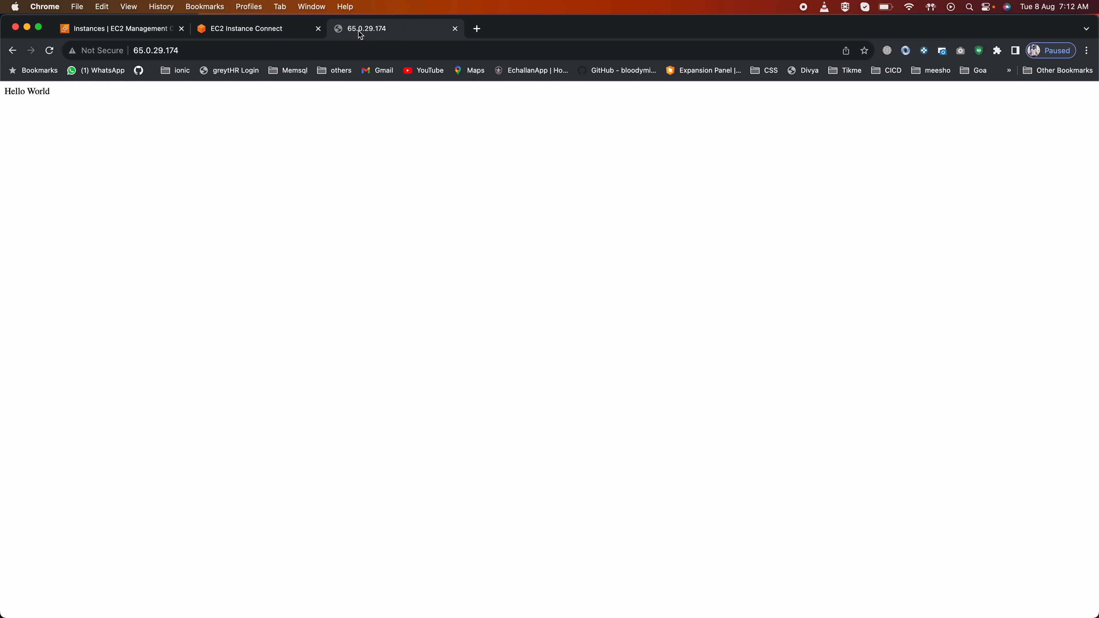
click(280, 35)
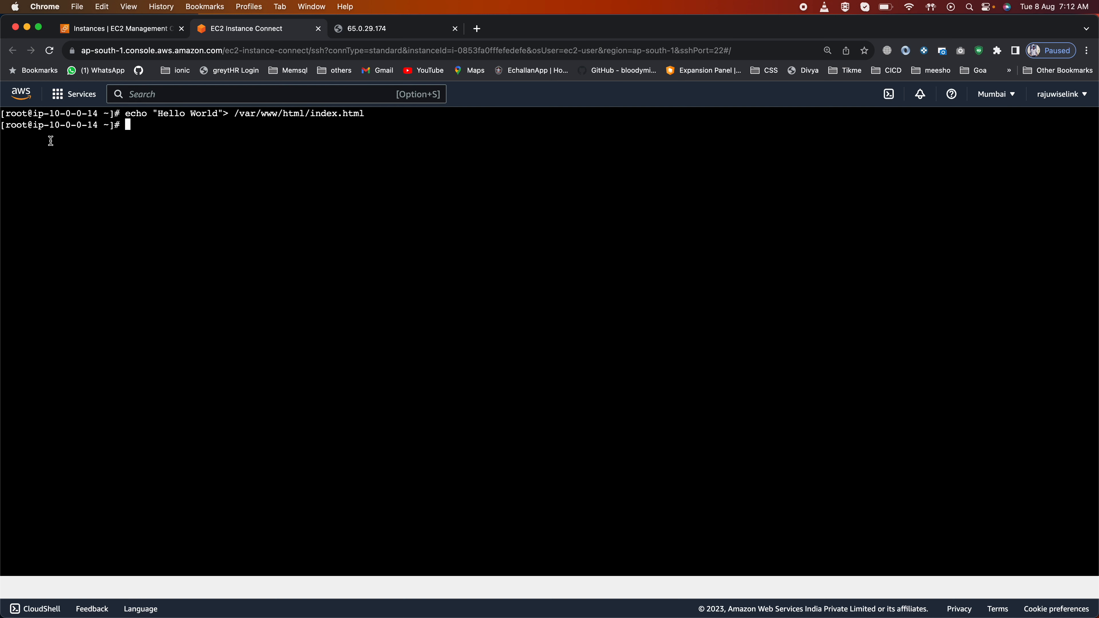
drag(49, 126, 101, 122)
click(371, 27)
click(455, 29)
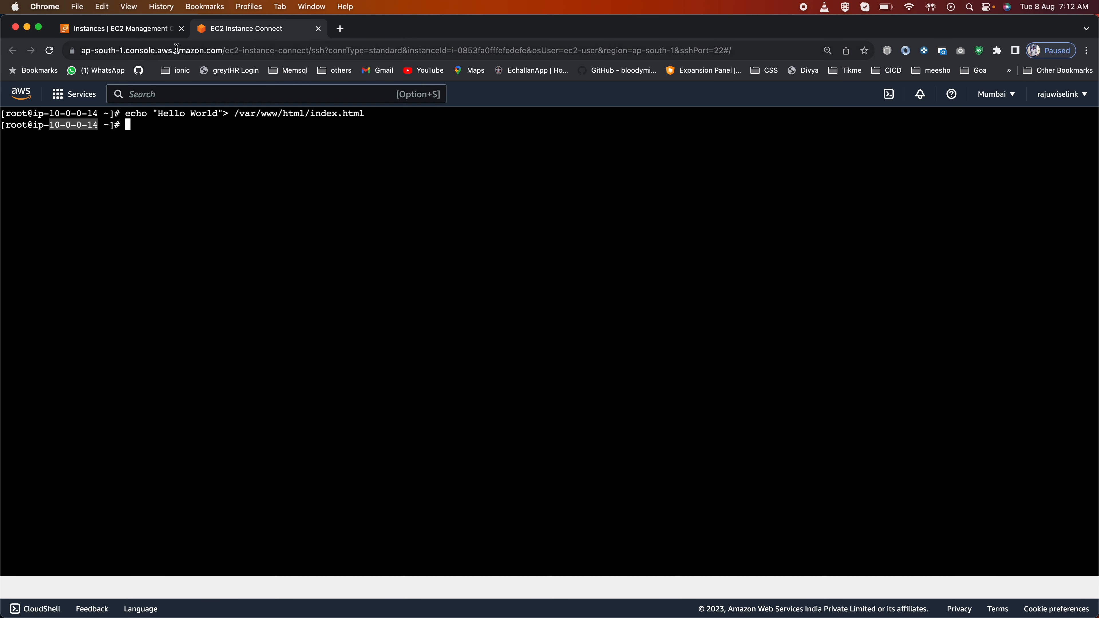
click(164, 29)
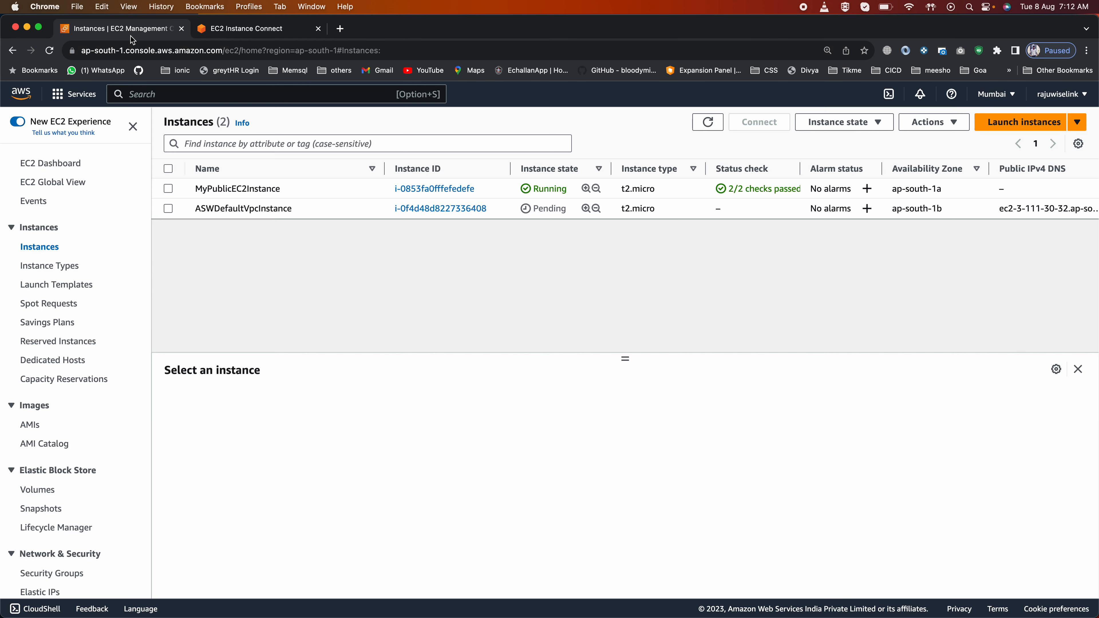
Refresh the instances list and view the details of ASWDefaultVpcInstance and MyPublicEC2Instance in turn.
click(169, 209)
click(702, 125)
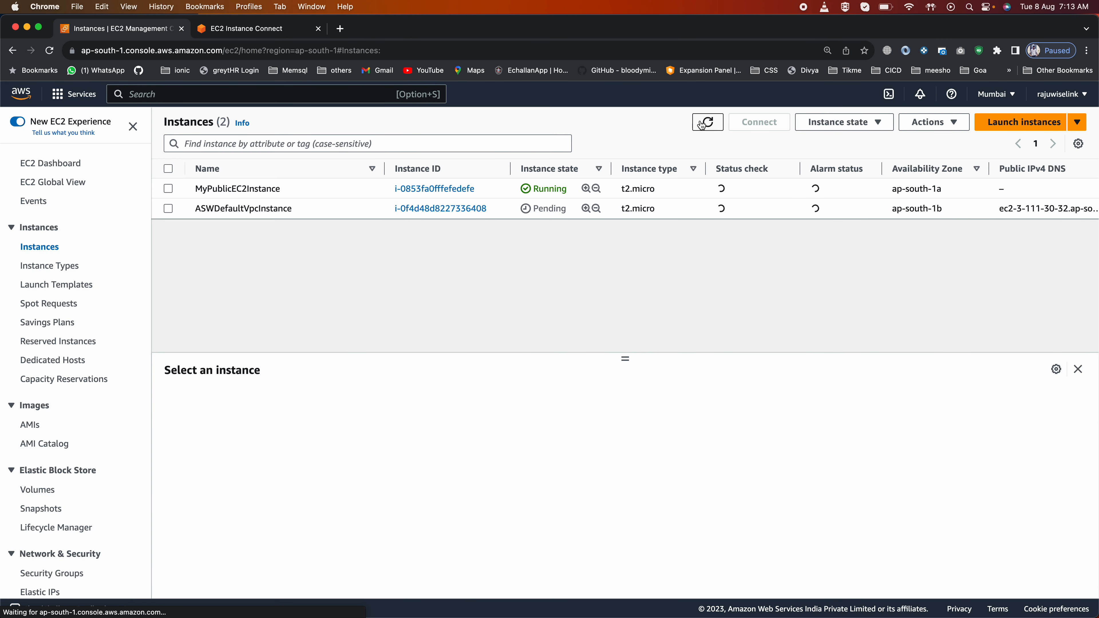
click(167, 211)
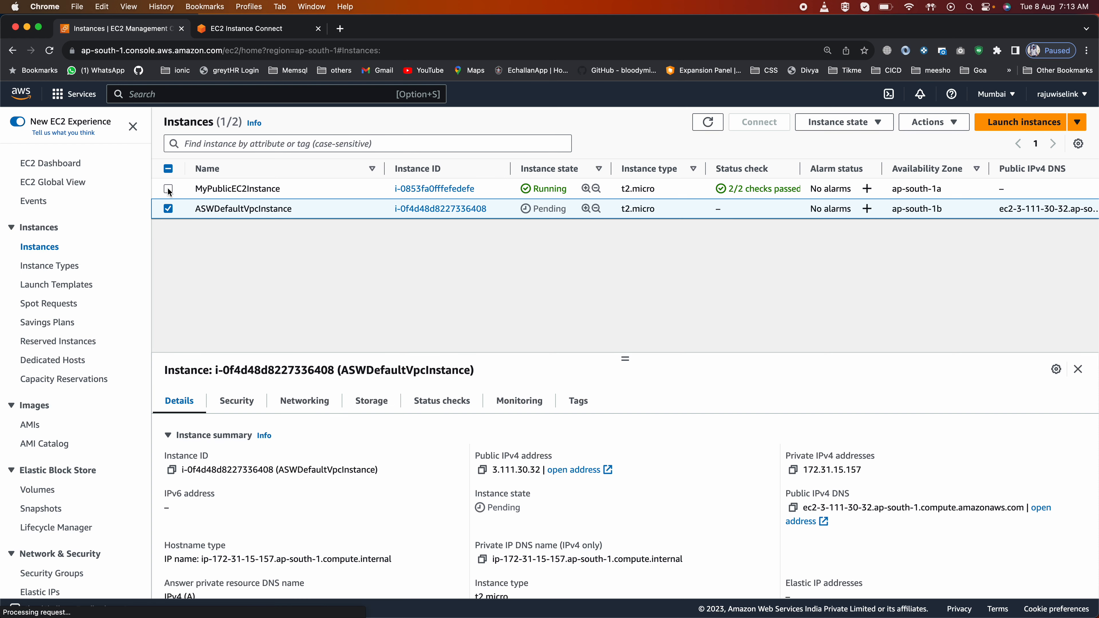
click(168, 189)
click(169, 208)
click(168, 191)
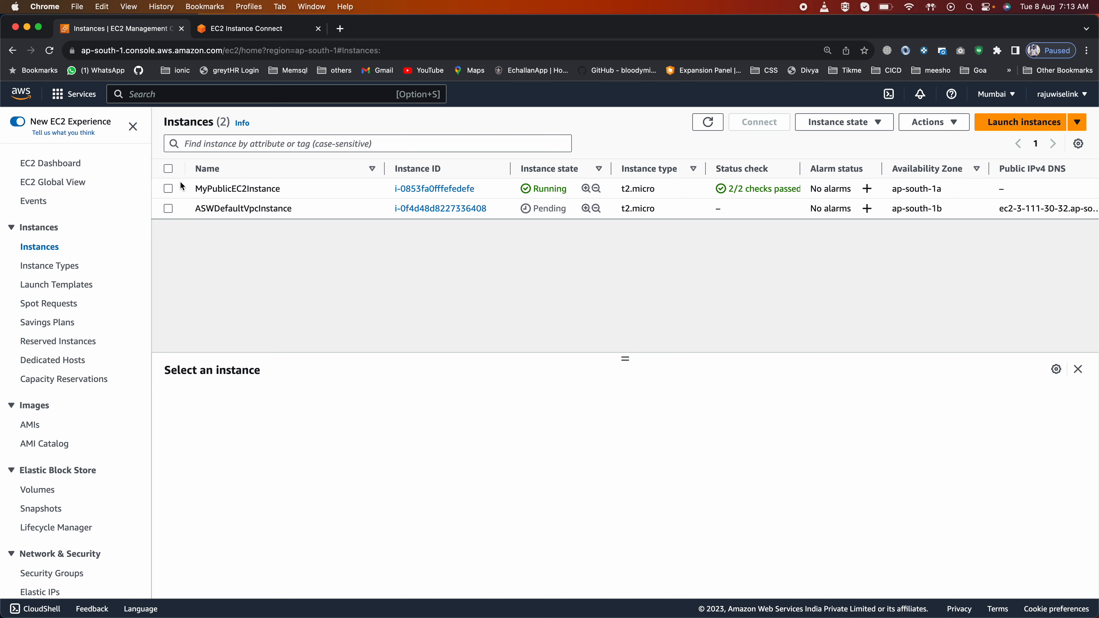
click(189, 189)
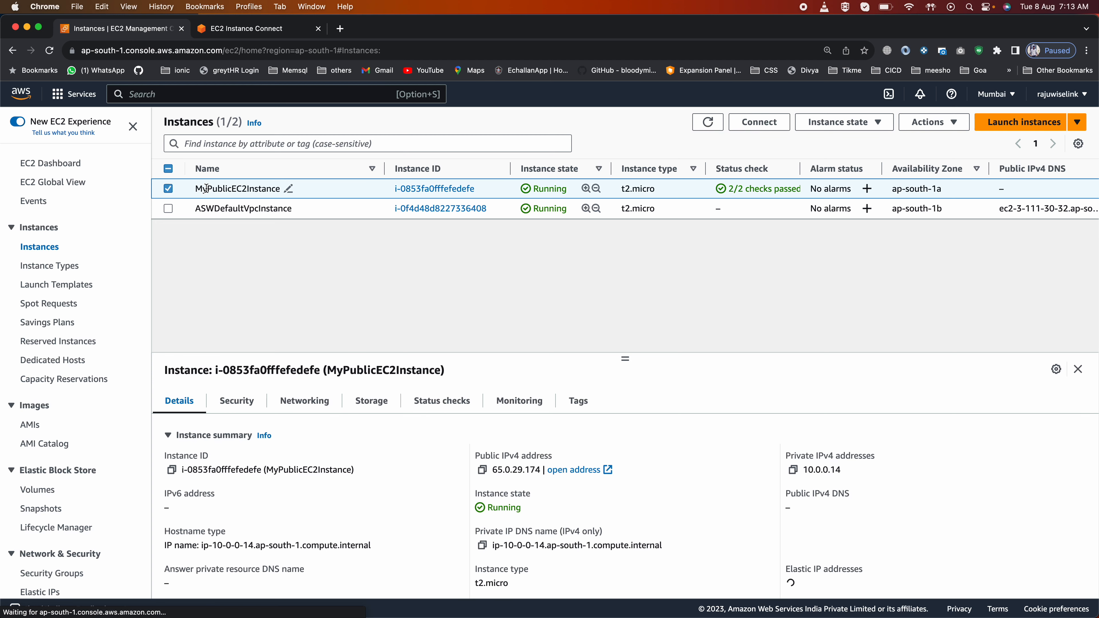
click(209, 207)
click(216, 193)
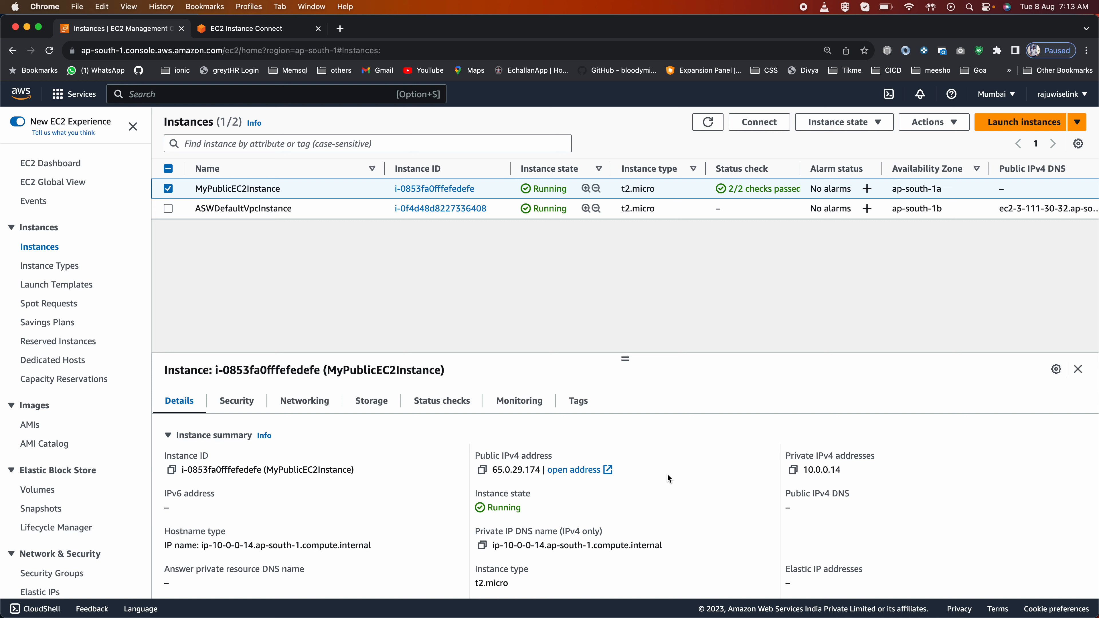
Compare the private IPv4 addresses of MyPublicEC2Instance and ASWDefaultVpcInstance in their instance summaries.
drag(805, 470, 850, 466)
click(224, 205)
drag(802, 469, 862, 466)
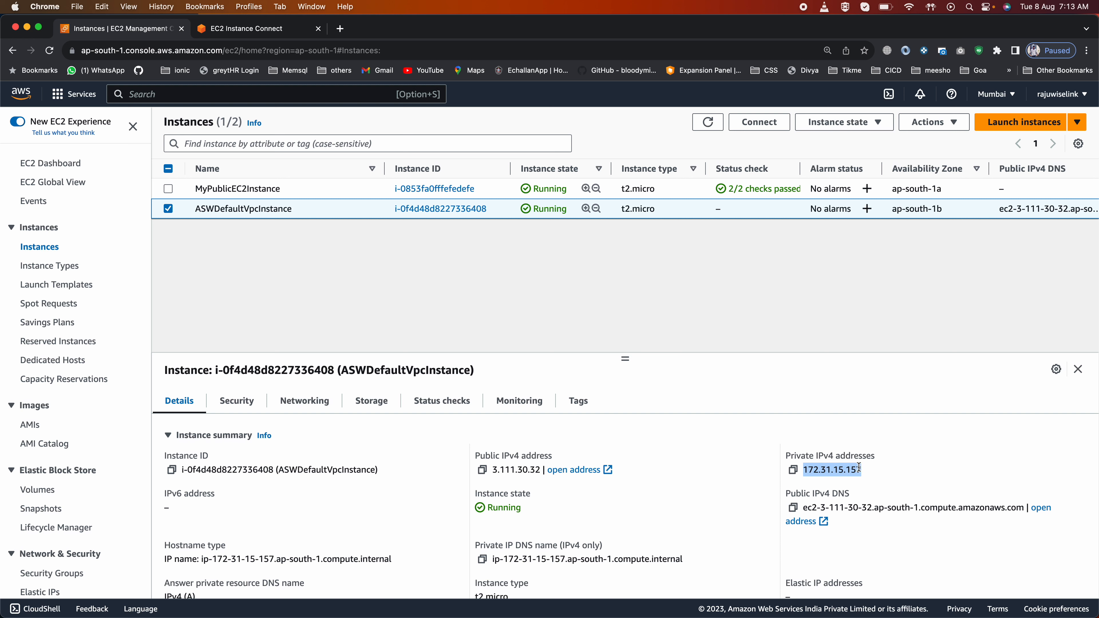
click(815, 466)
drag(806, 469, 828, 468)
drag(804, 468, 859, 468)
double_click(817, 473)
click(320, 187)
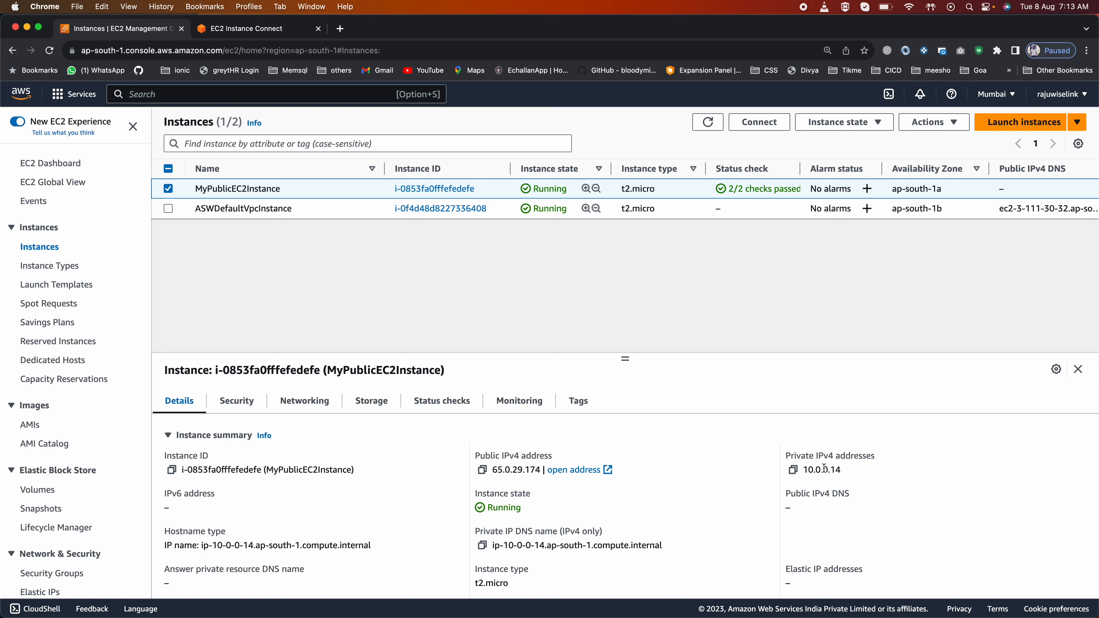
drag(804, 467, 850, 466)
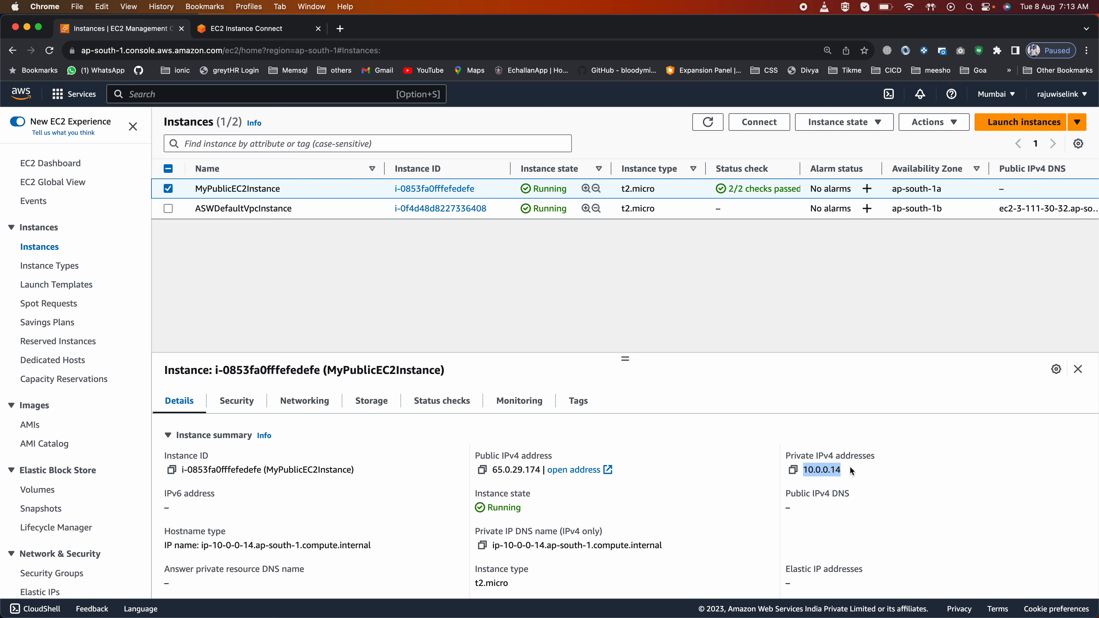
click(270, 211)
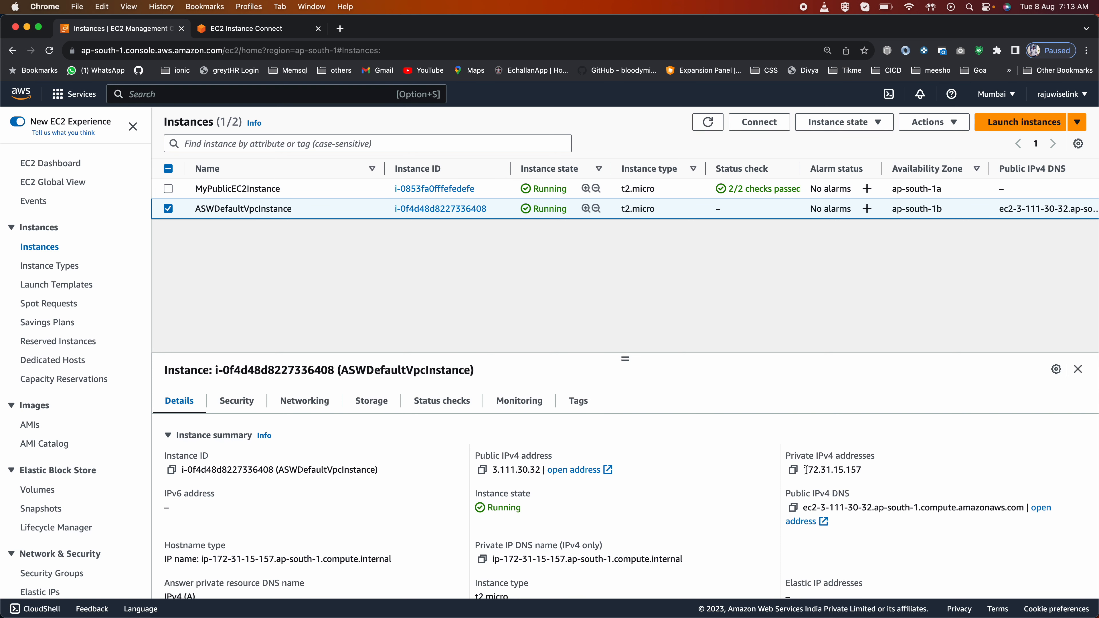
drag(804, 468, 886, 471)
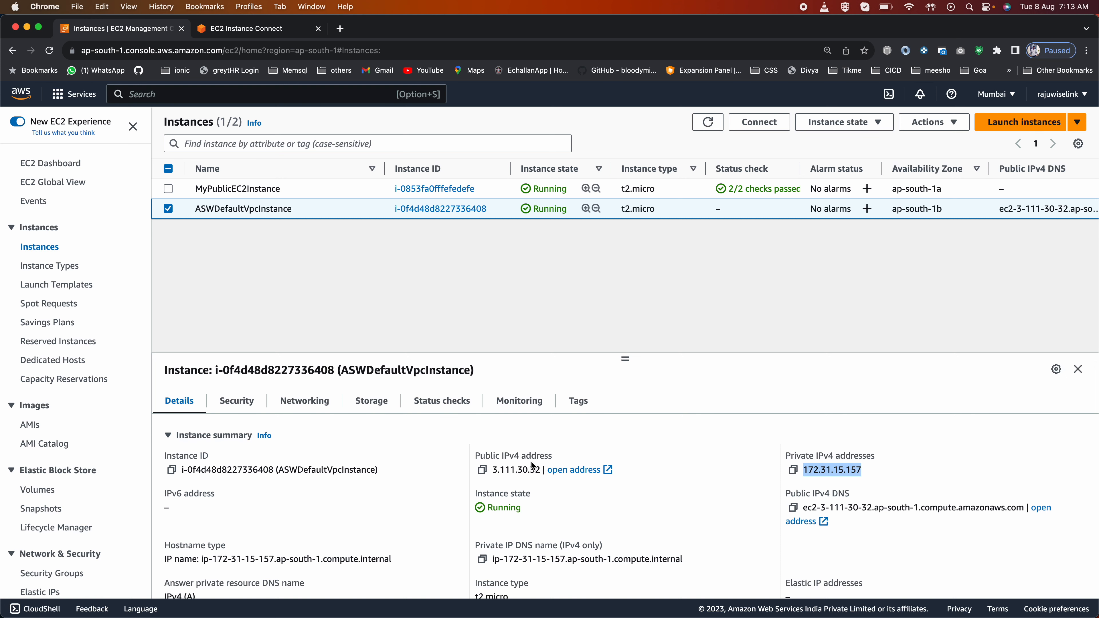
Connect to ASWDefaultVpcInstance through EC2 Instance Connect as ec2-user.
click(211, 188)
click(213, 206)
click(774, 124)
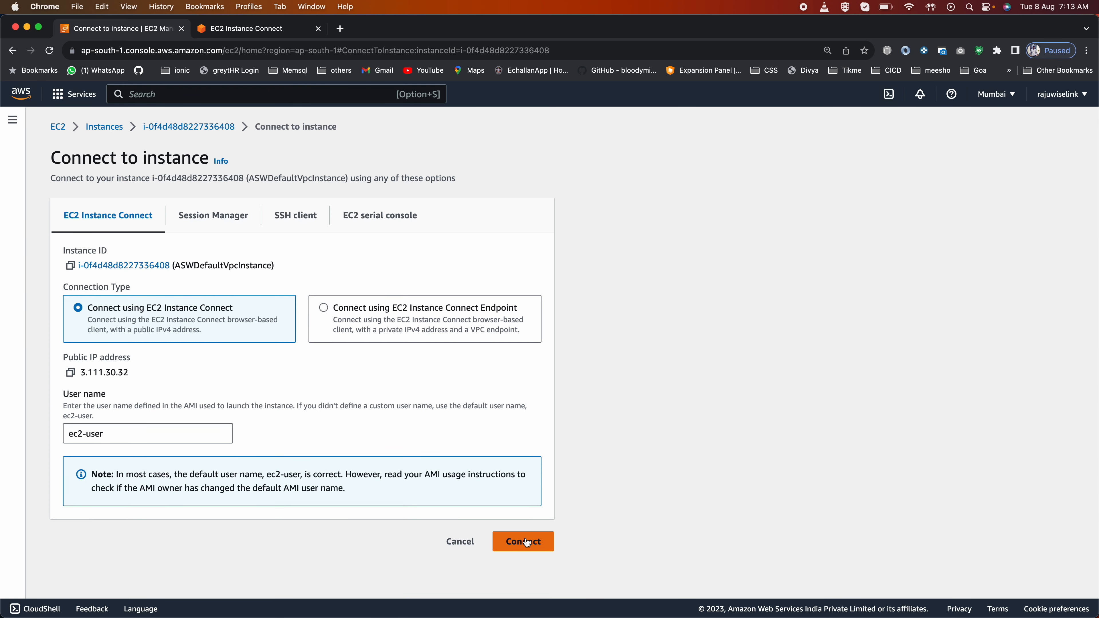
click(527, 542)
Compare the private IP addresses in the terminal prompts of MyPublicEC2Instance and ASWDefaultVpcInstance.
click(243, 30)
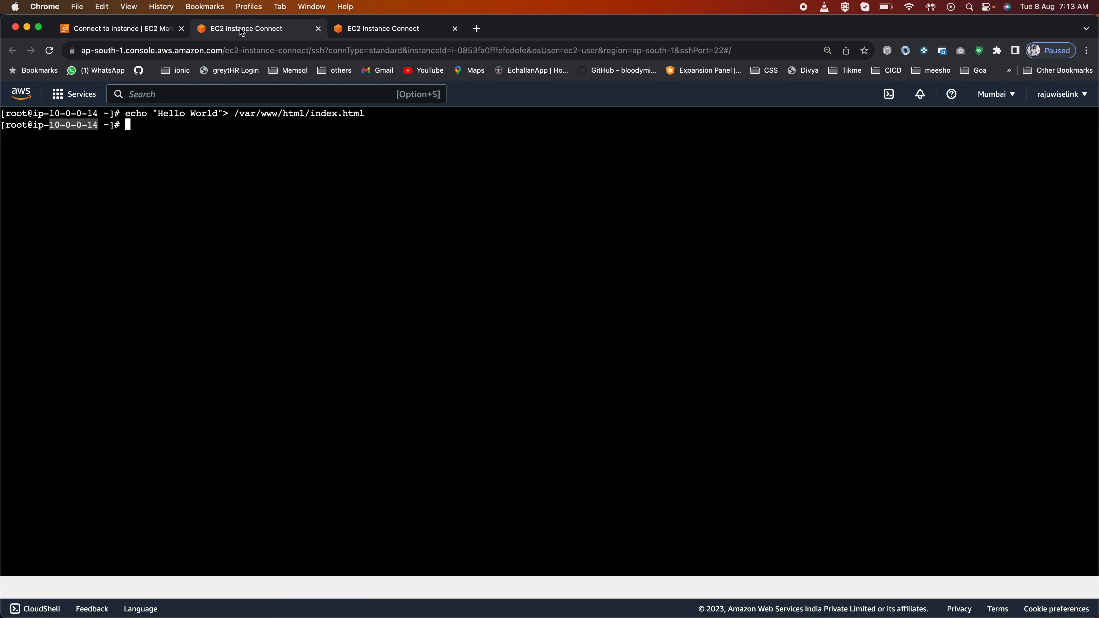
click(48, 125)
key(Return)
key(Return)
drag(48, 148, 88, 148)
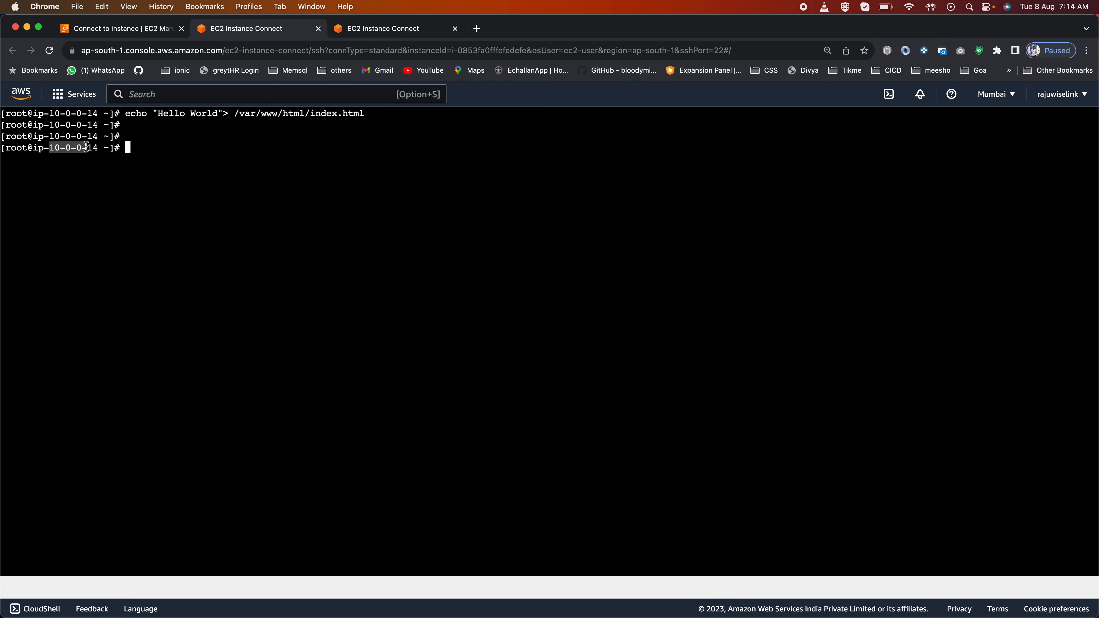
click(367, 28)
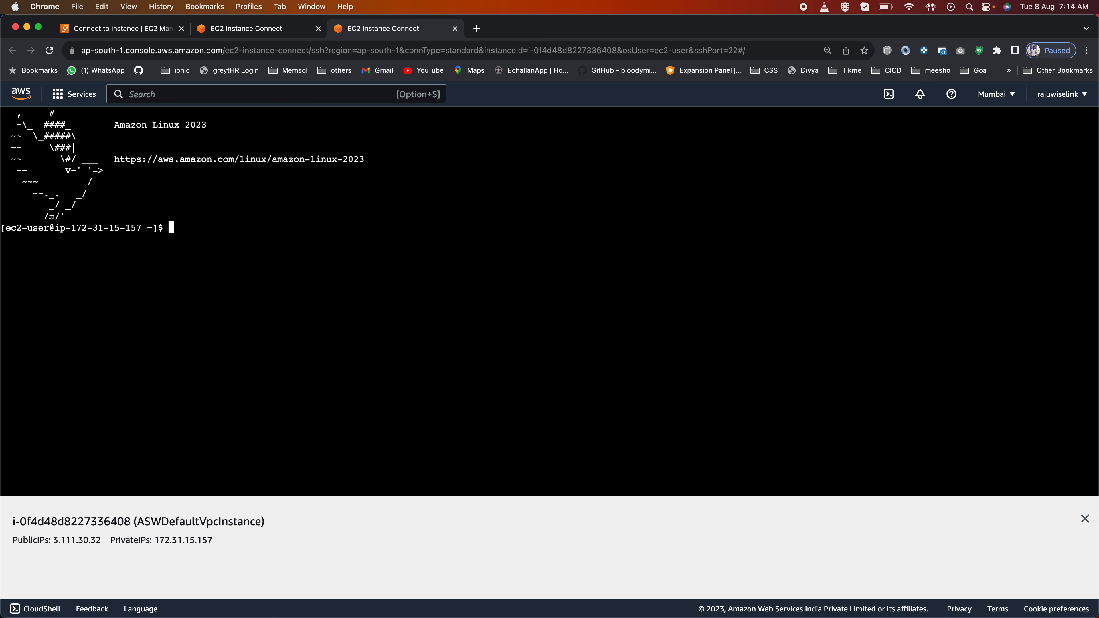
In the MyPublicEC2Instance terminal, run curl 10.0.0.14 and inspect its response.
click(262, 29)
click(208, 189)
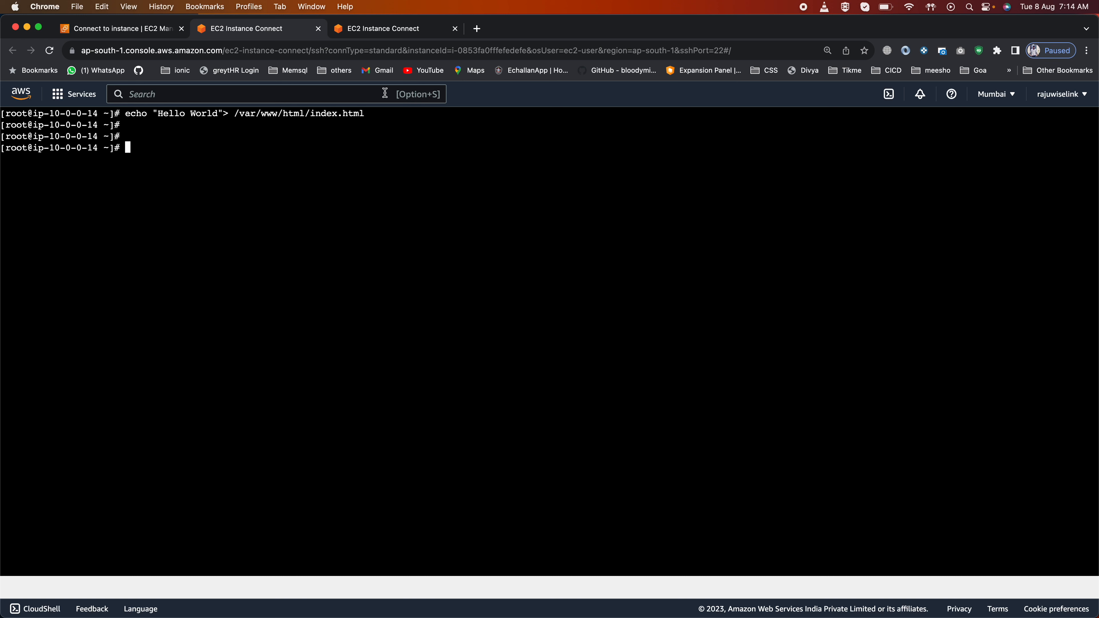
text(curl 10.0.0.14:80)
key(BackSpace)
key(BackSpace)
key(BackSpace)
key(Return)
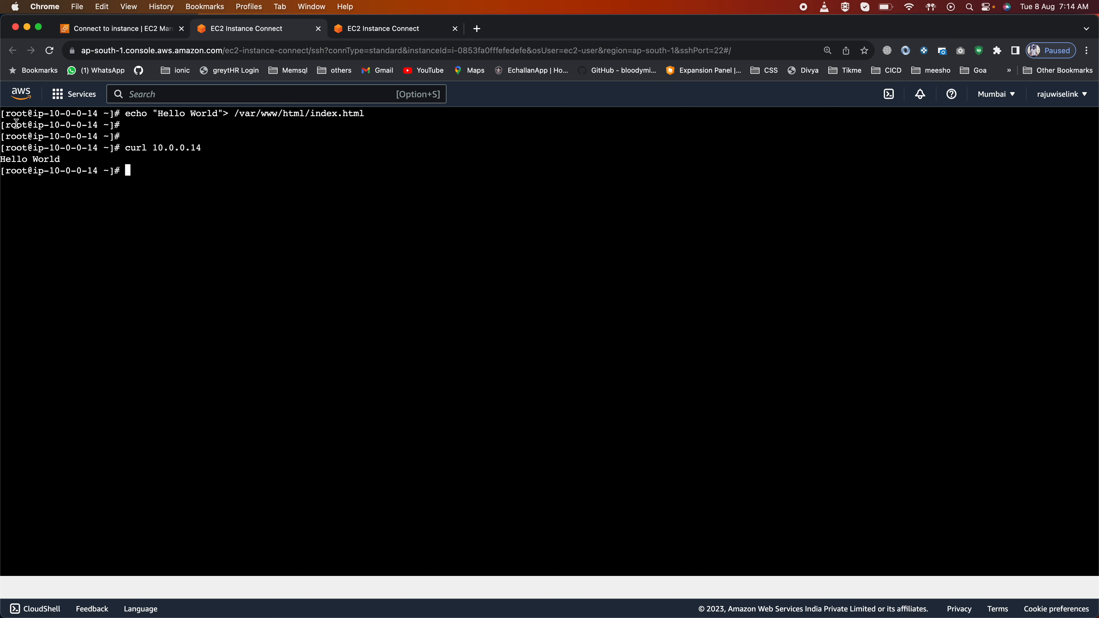
drag(206, 148, 207, 148)
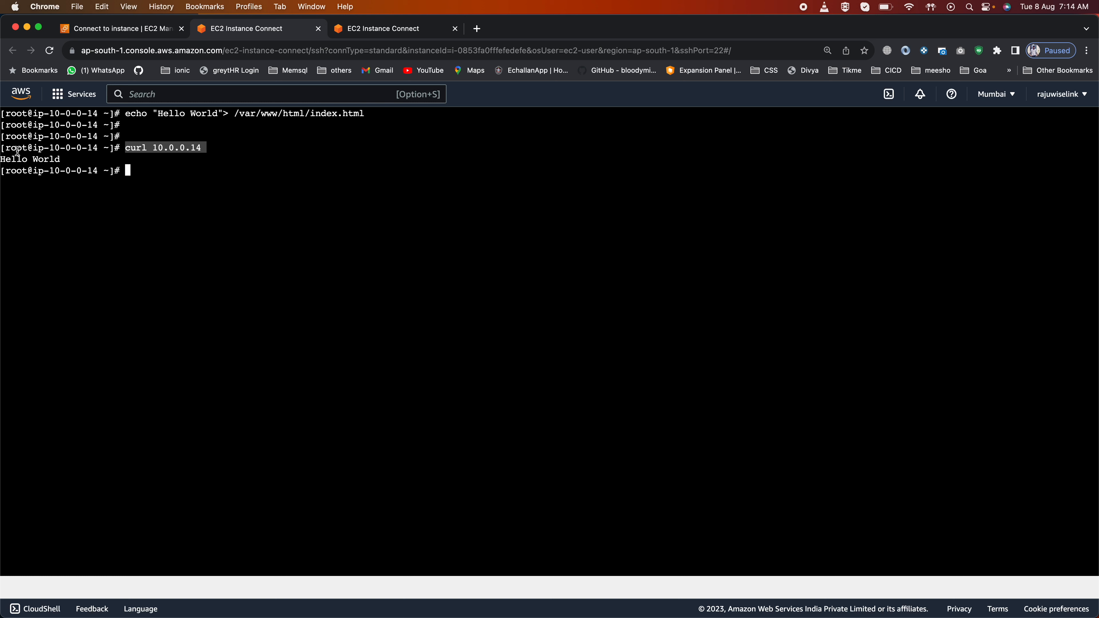
drag(2, 159, 60, 159)
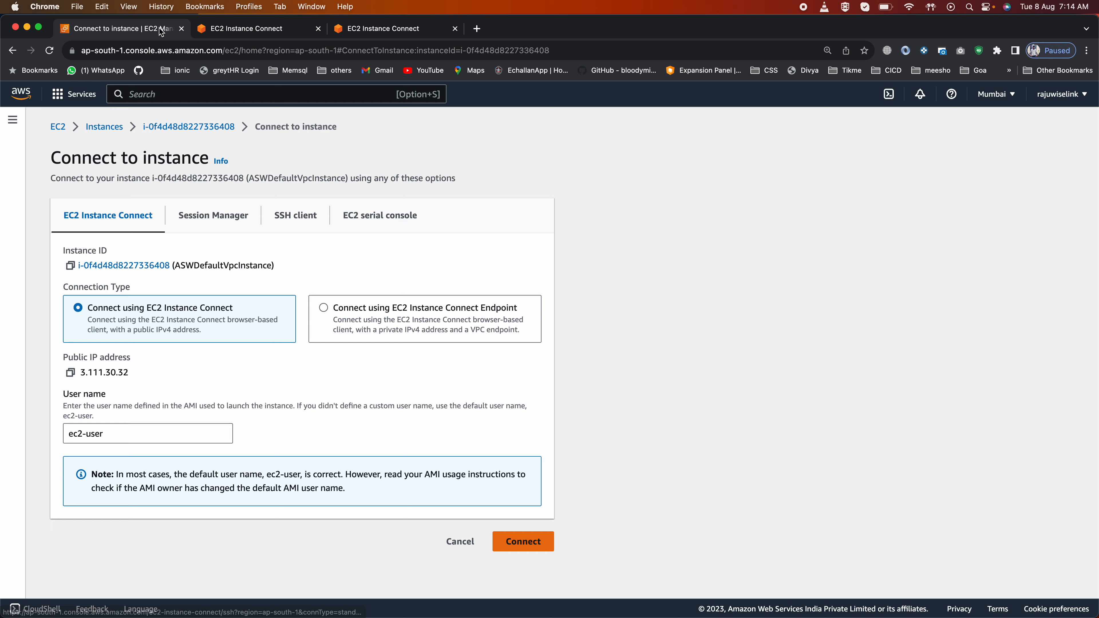
Return to the instances list and copy the public IPv4 address of MyPublicEC2Instance.
click(160, 29)
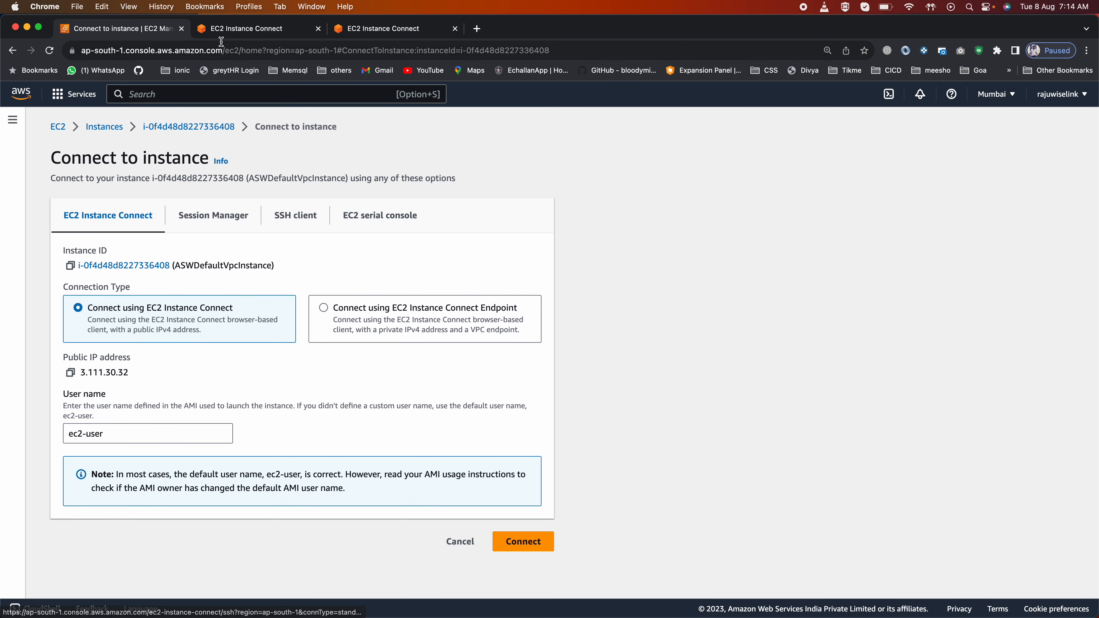
click(234, 28)
click(121, 29)
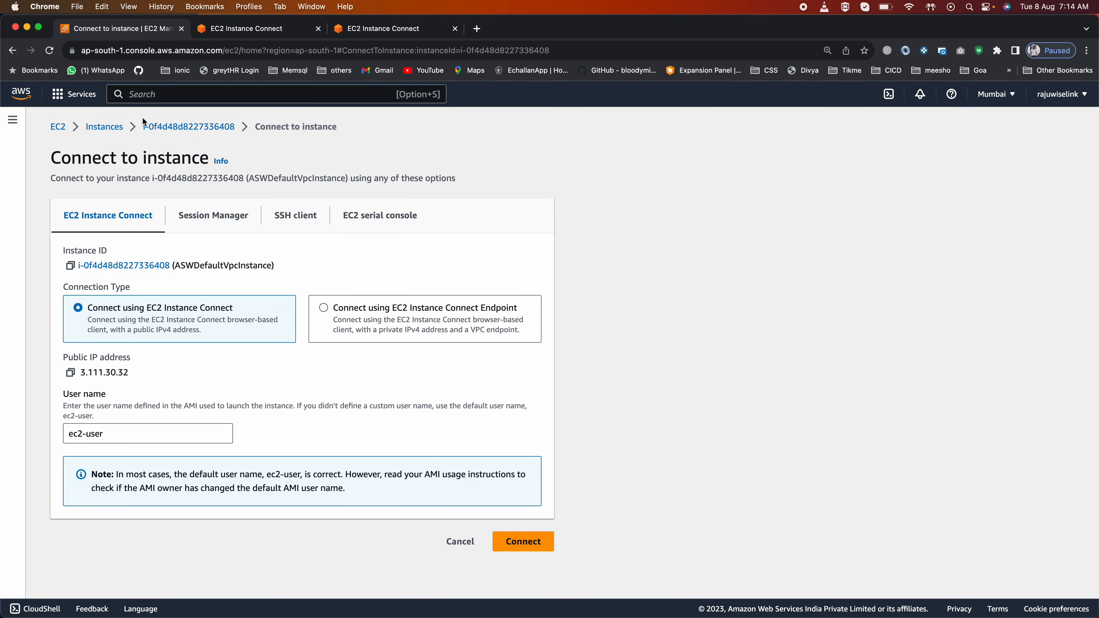
click(109, 127)
click(216, 186)
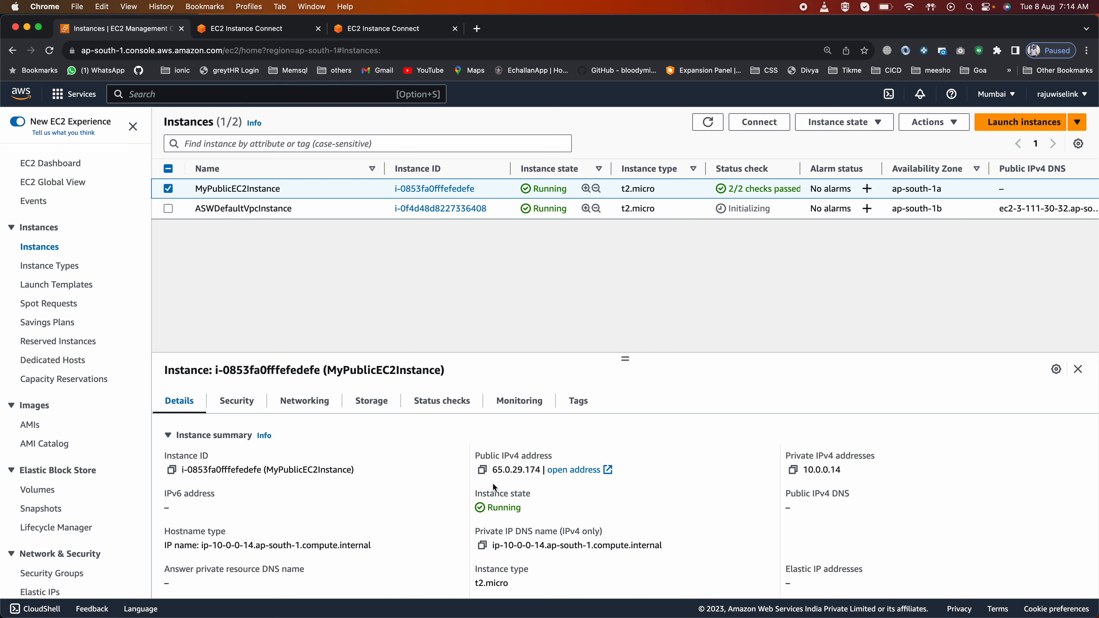
double_click(502, 468)
key(super+c)
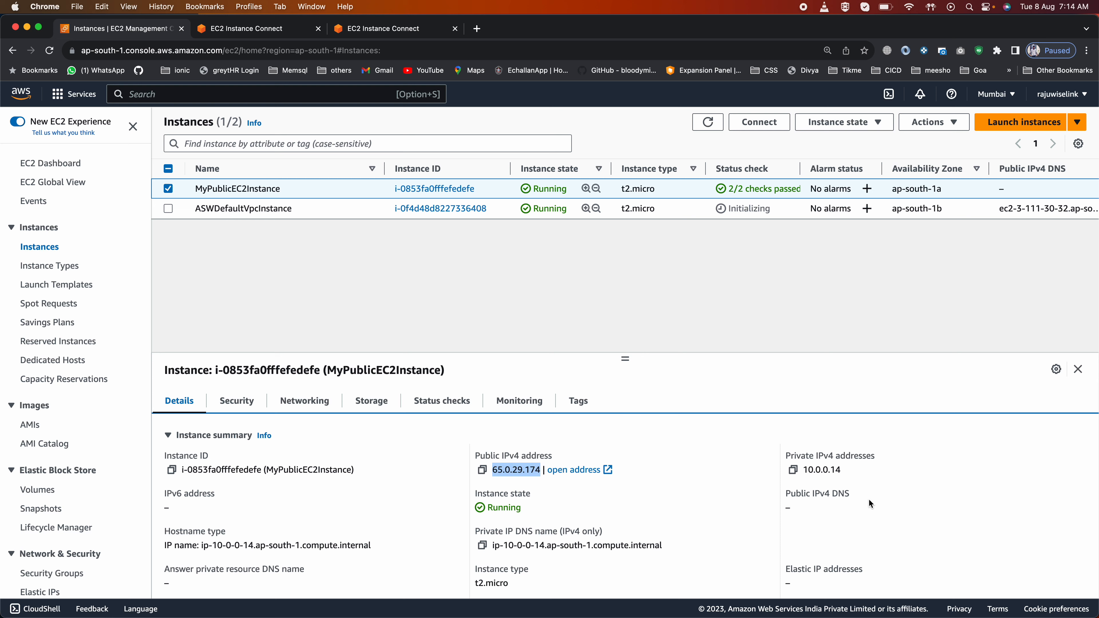
Copy curl 10.0.0.14 from the MyPublicEC2Instance terminal and run it in the ASWDefaultVpcInstance terminal.
drag(844, 464, 808, 466)
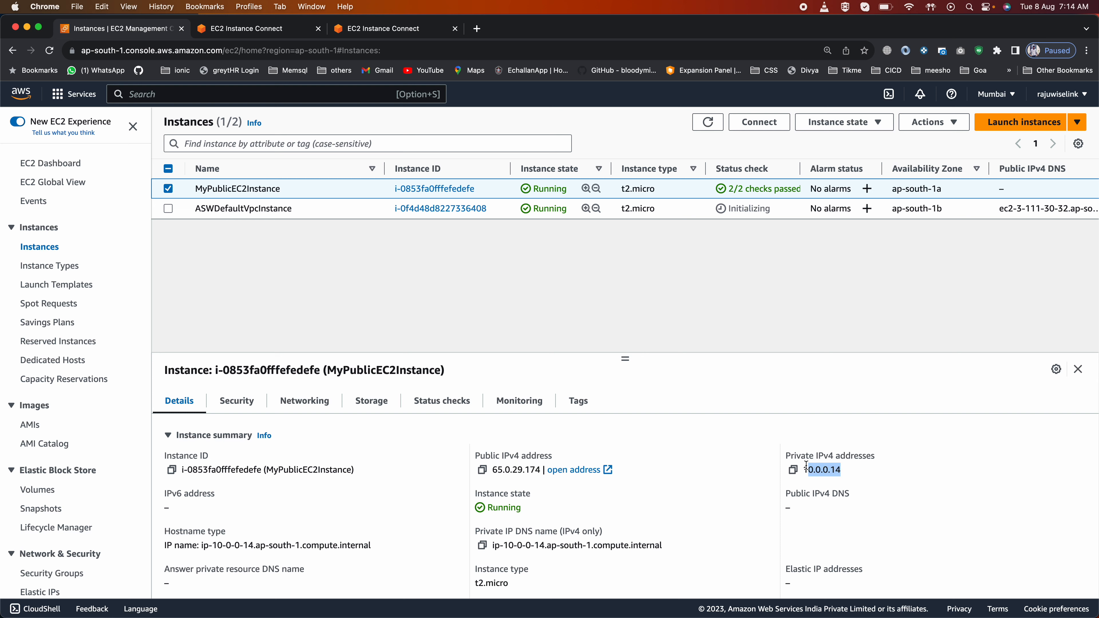
click(246, 31)
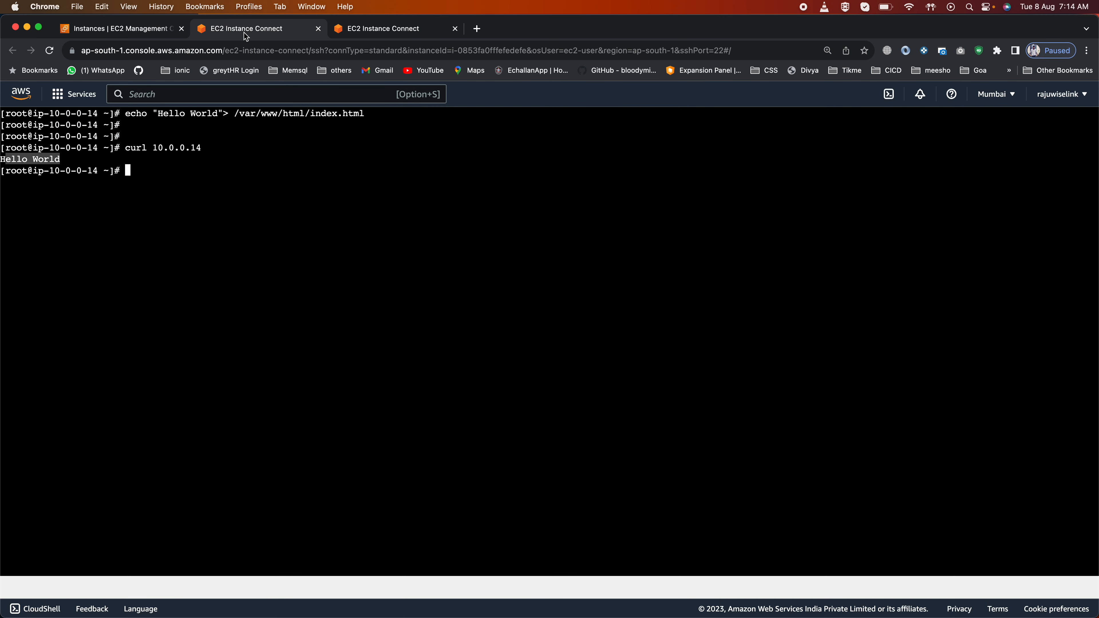
click(35, 159)
drag(123, 147, 230, 148)
key(super+c)
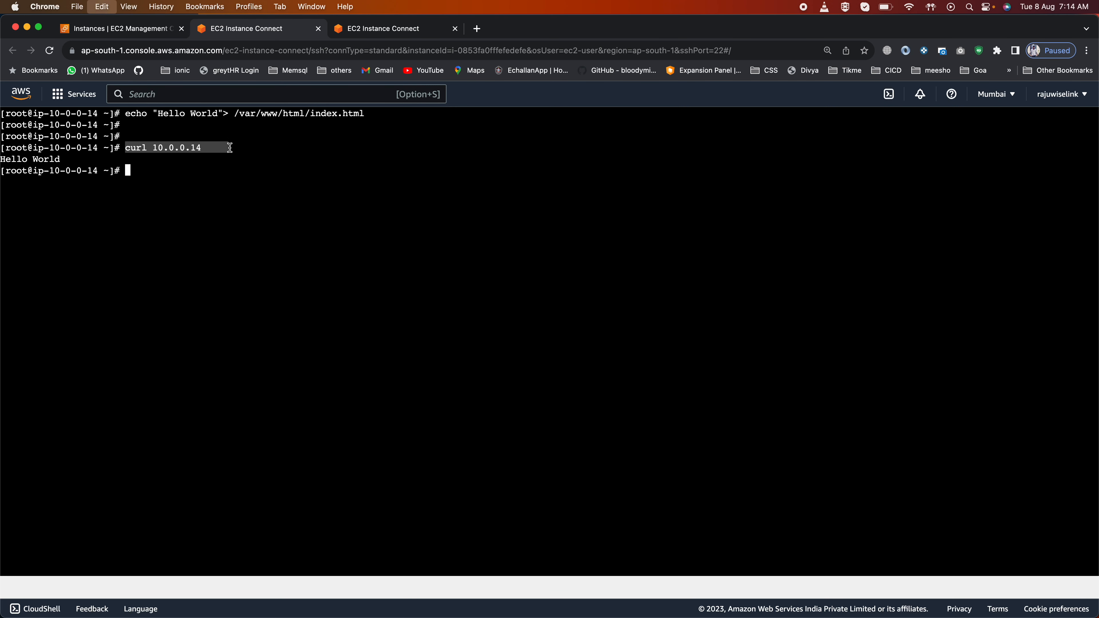
click(377, 28)
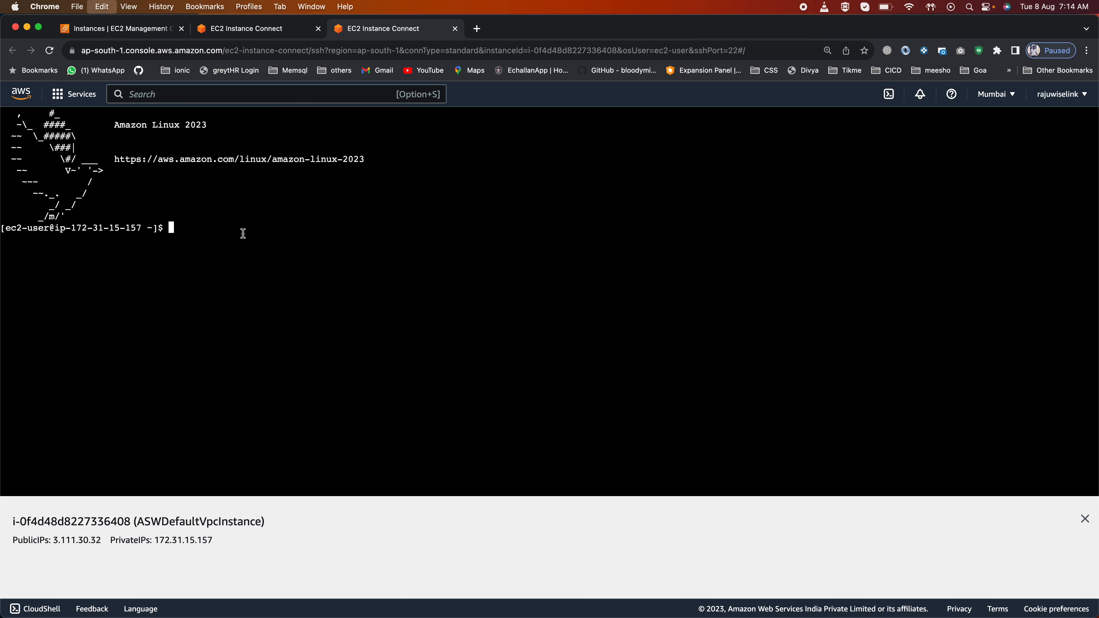
key(super+v)
drag(73, 229, 142, 225)
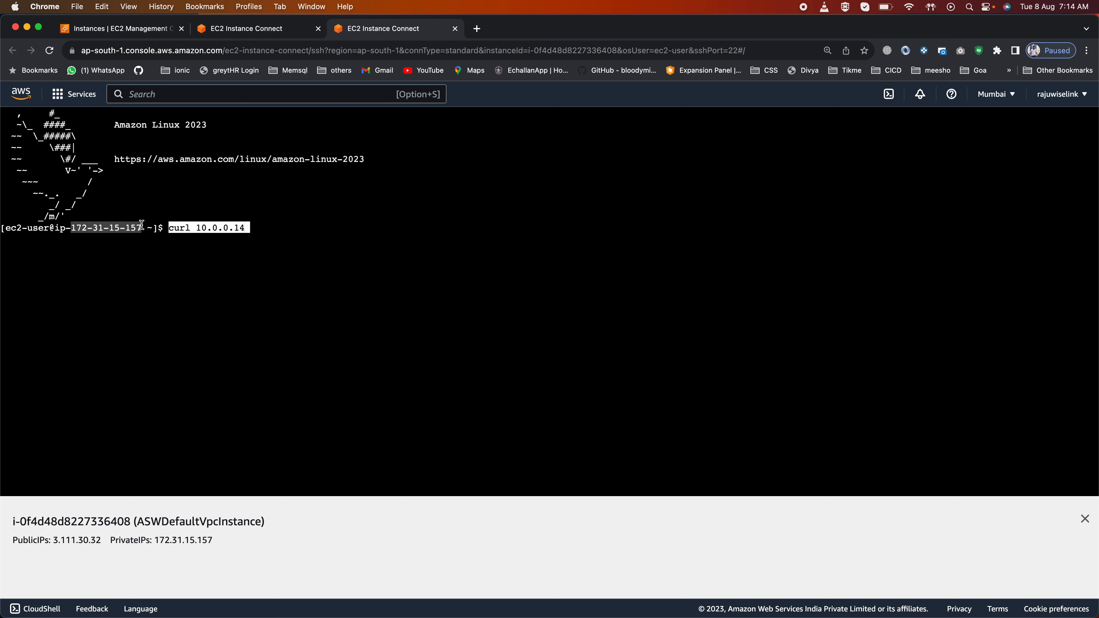
key(Return)
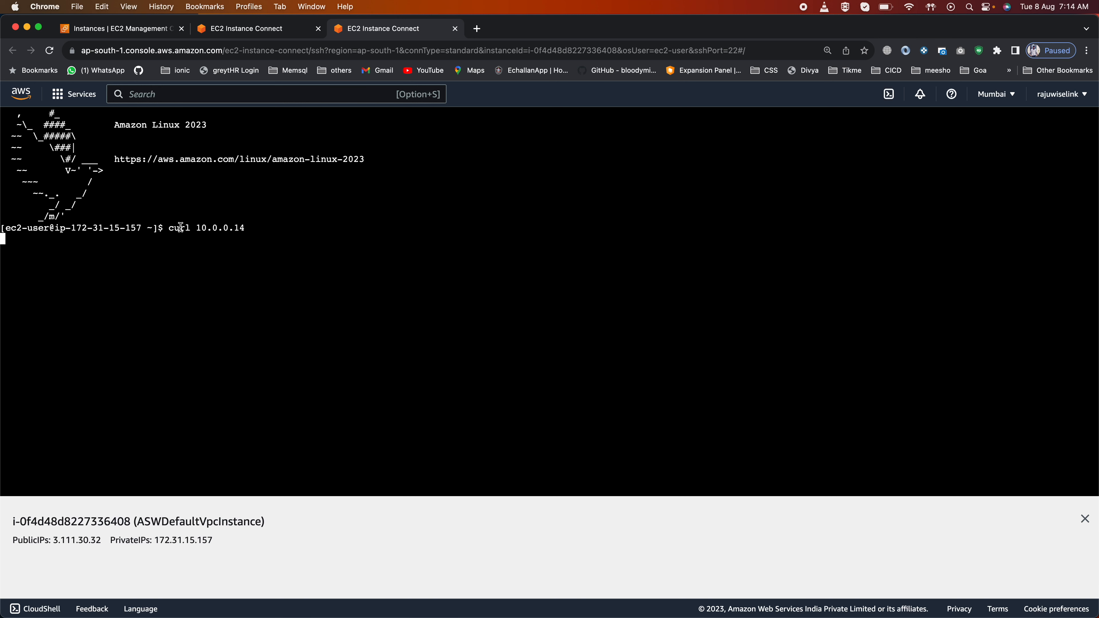
Compare the curl 10.0.0.14 response in the MyPublicEC2Instance terminal with that in the ASWDefaultVpcInstance terminal.
click(260, 28)
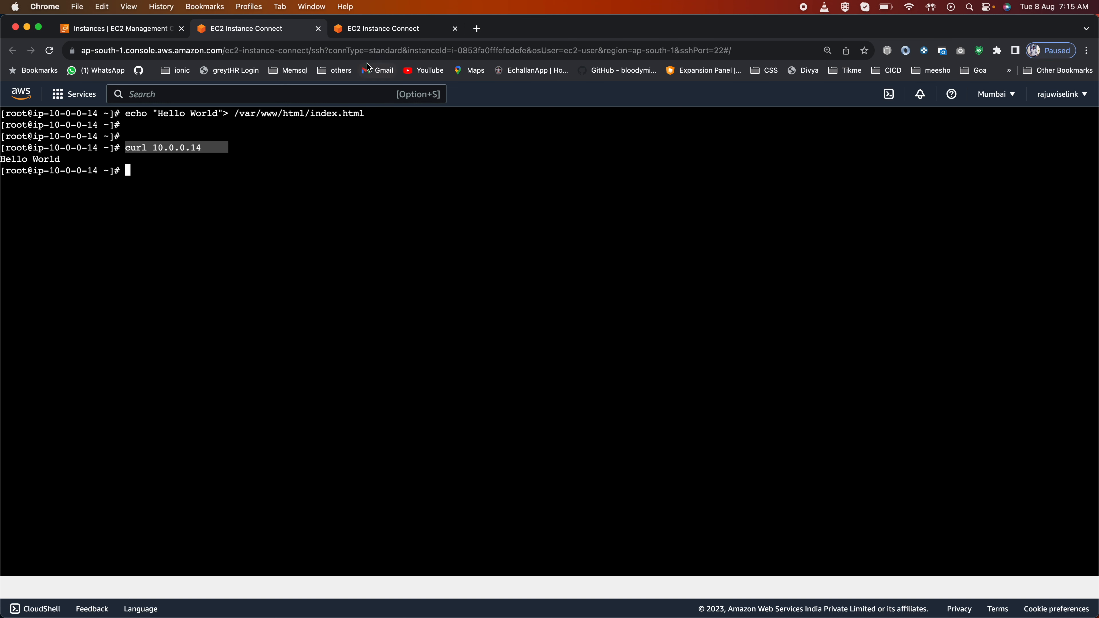
click(371, 27)
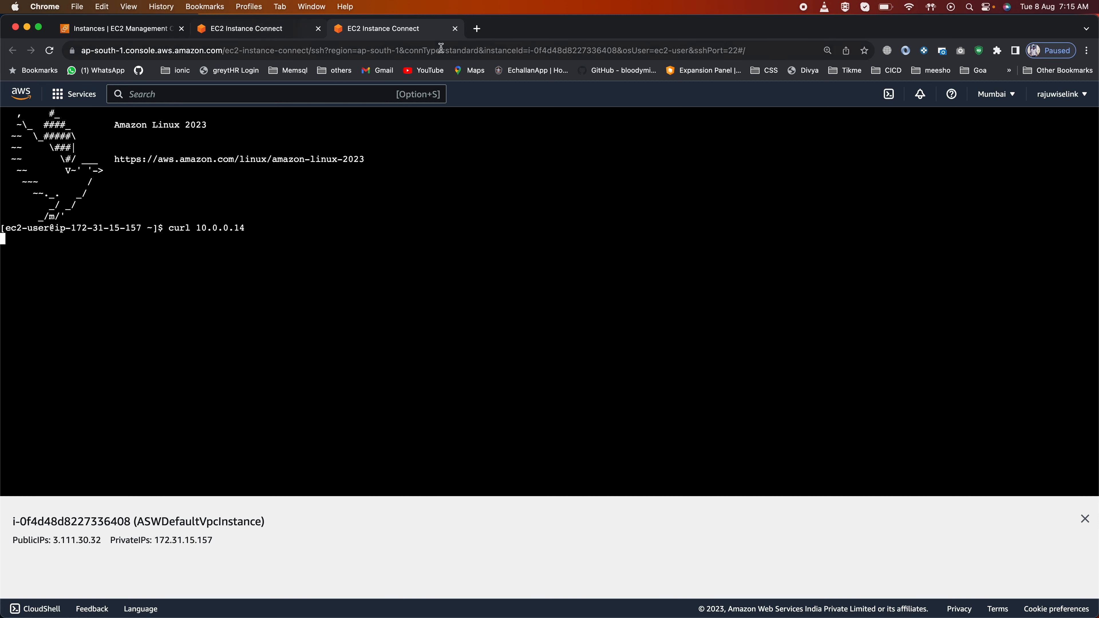
click(256, 29)
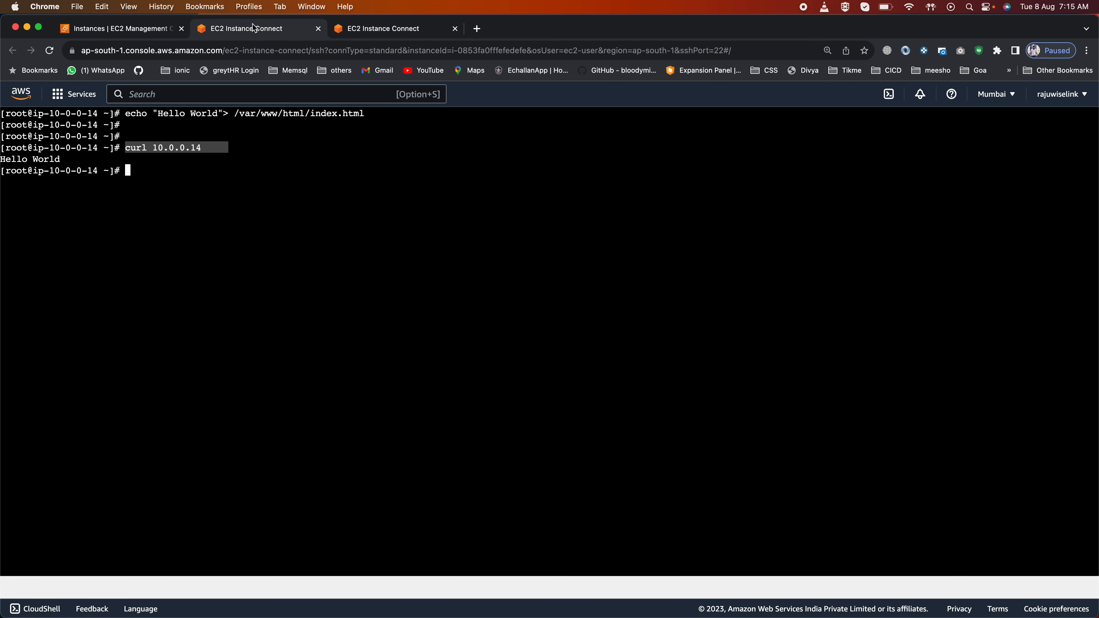
click(367, 27)
click(277, 29)
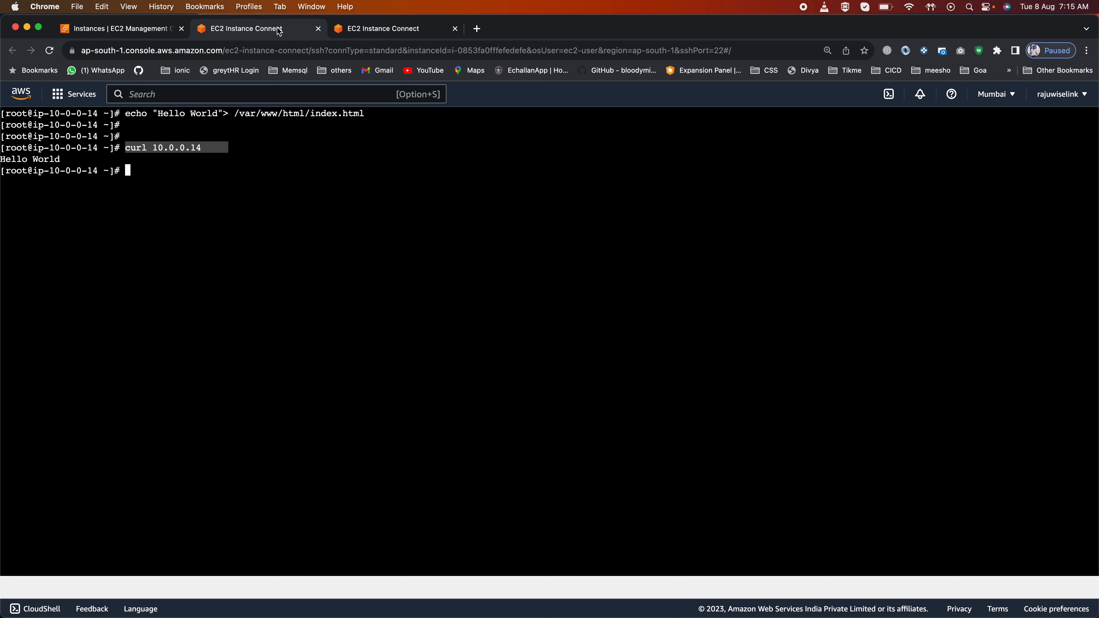
click(360, 35)
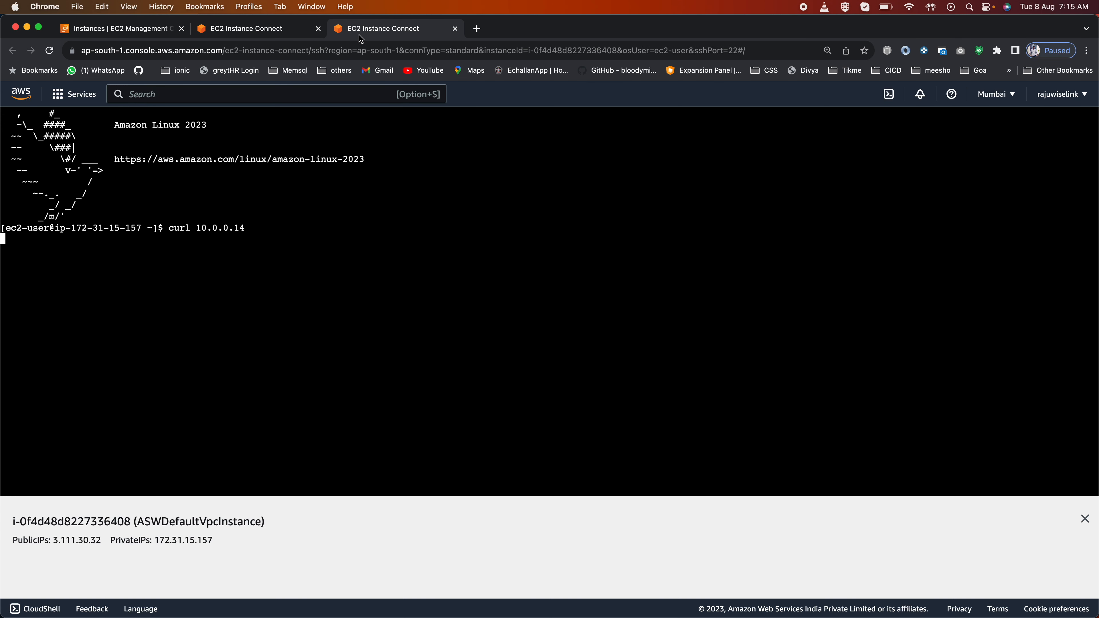
Search the AWS services for vpc, open the VPC console and go to its peering connections.
click(142, 31)
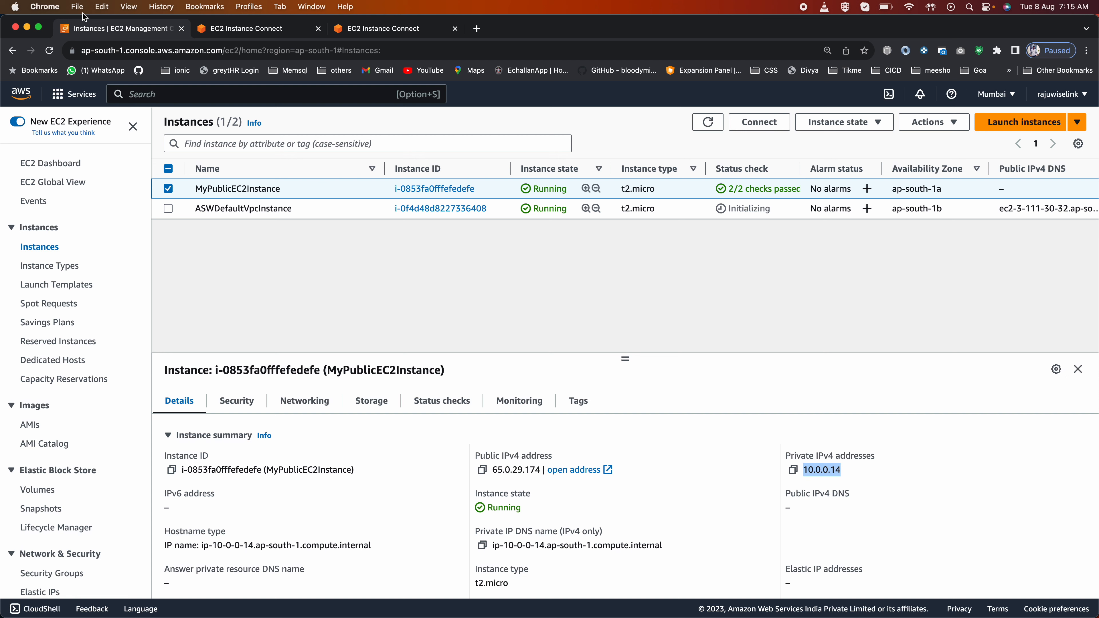
click(169, 100)
text(vpc)
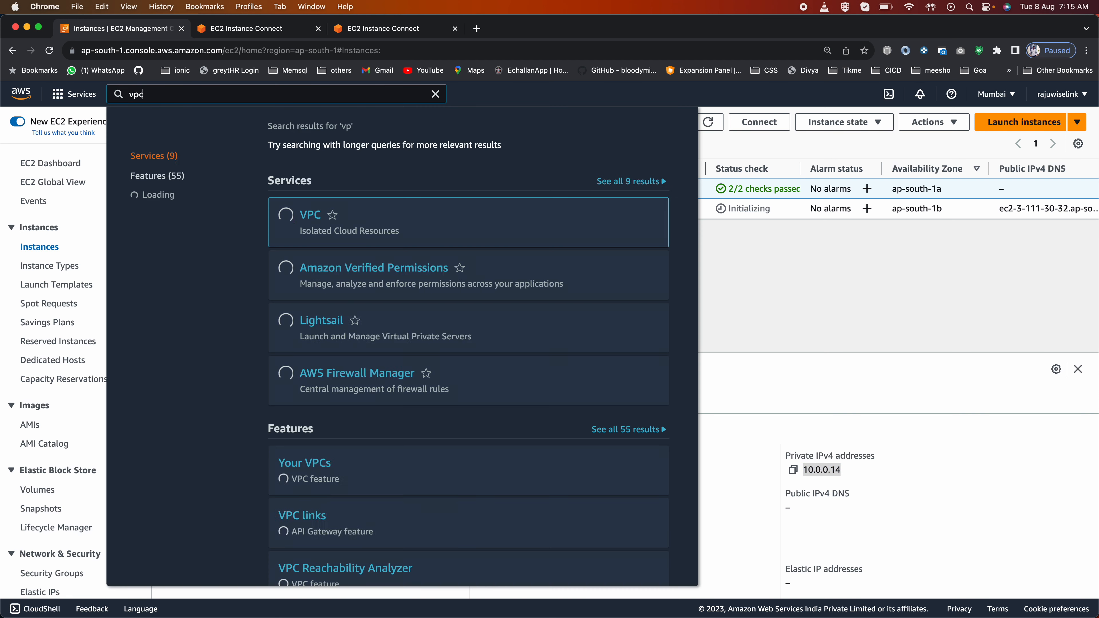
click(307, 215)
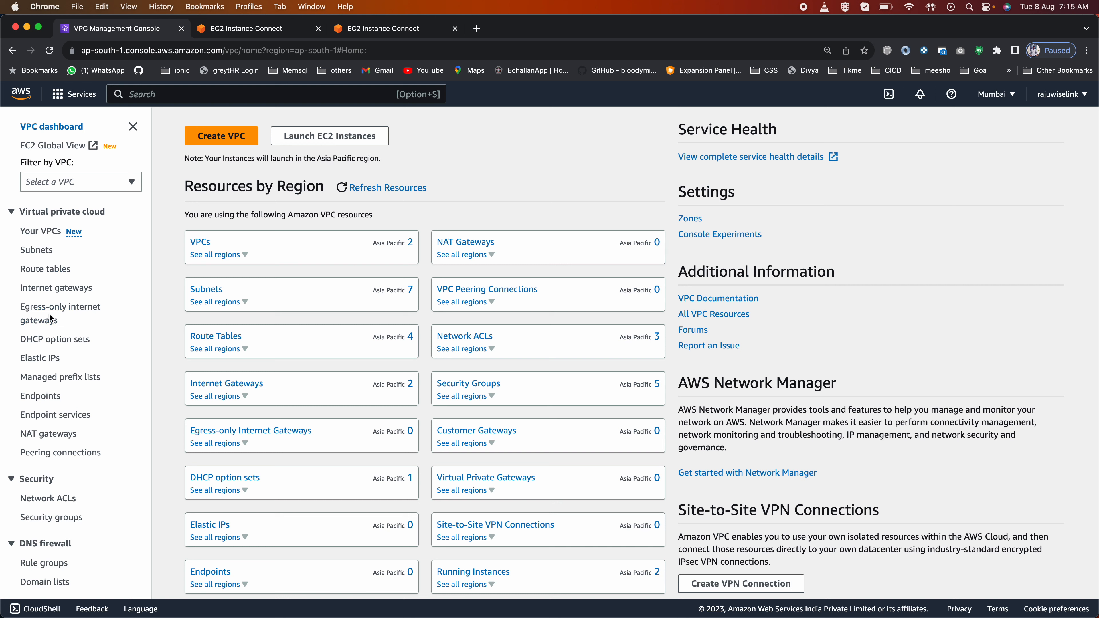
scroll(55, 351, down, 8)
scroll(55, 350, down, 8)
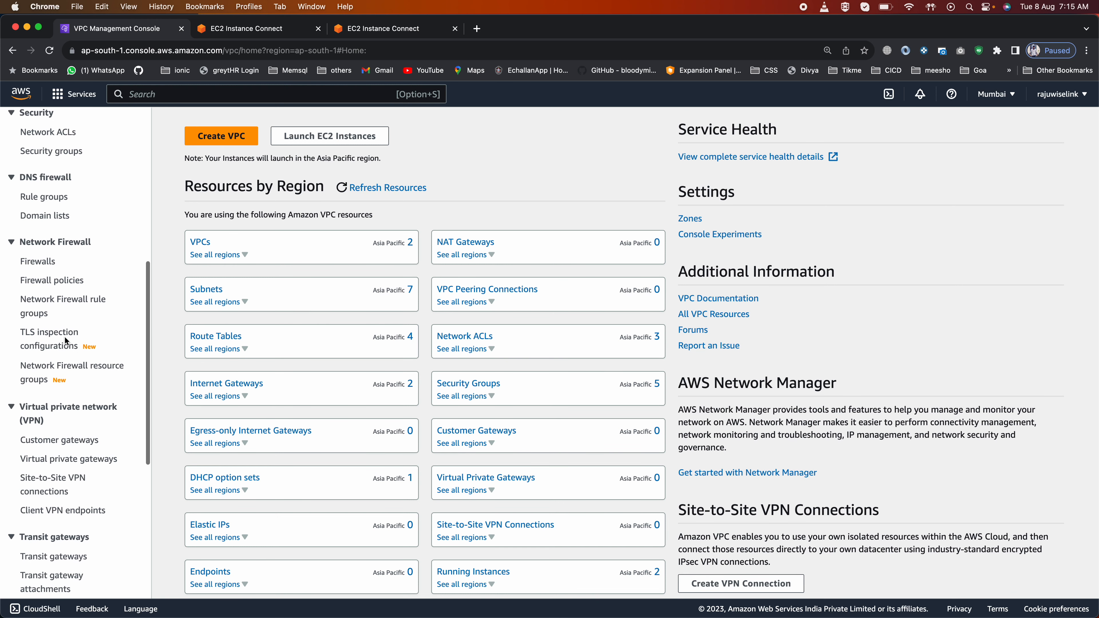
scroll(65, 338, down, 6)
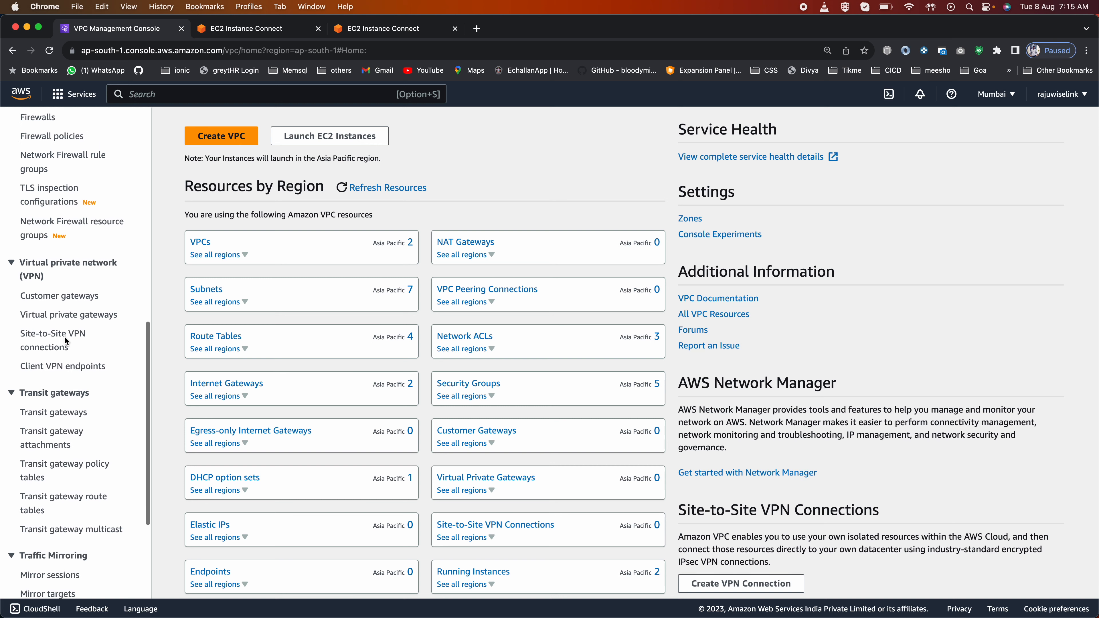
scroll(65, 341, up, 11)
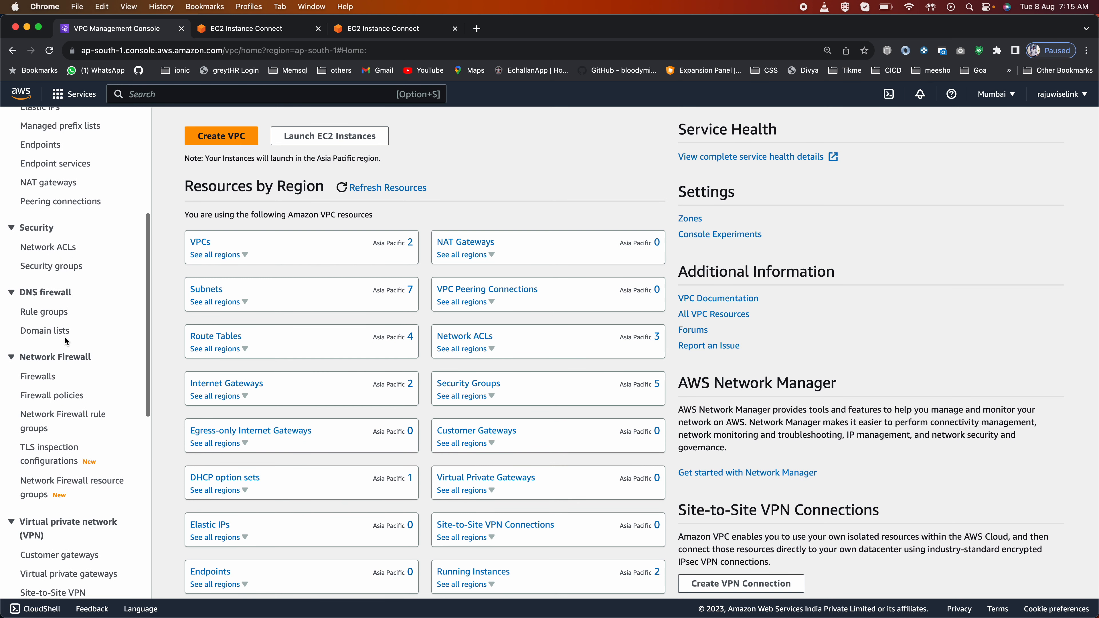
scroll(65, 340, up, 2)
scroll(66, 340, up, 9)
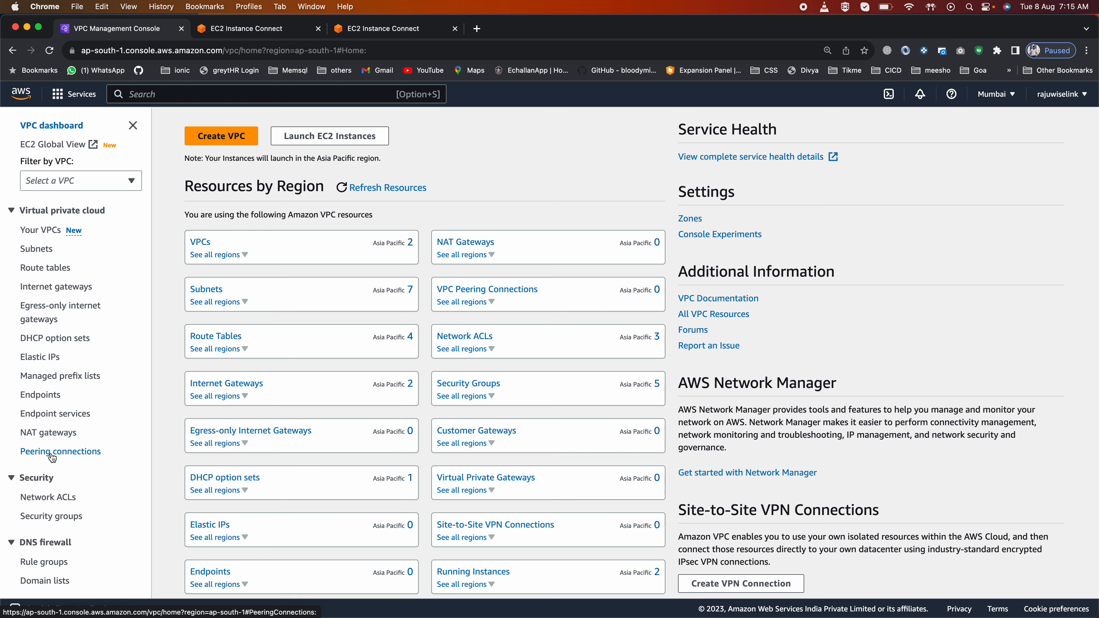
click(70, 452)
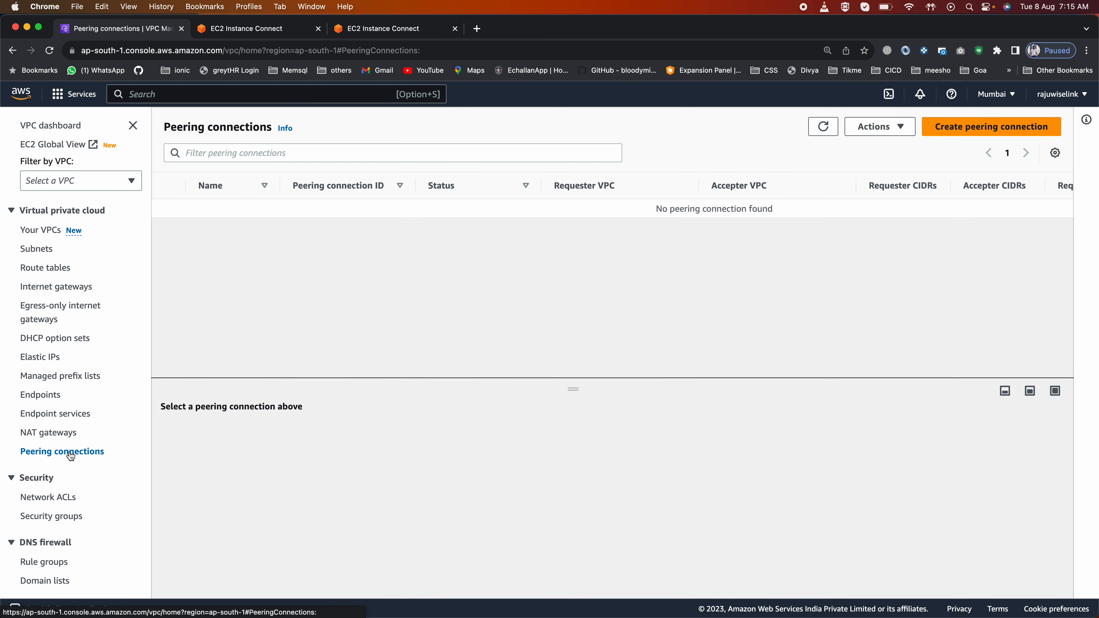
Start a new peering connection named myDemoVpcPearing with my-demo-vpc as the requester VPC, and check its CIDR.
click(996, 126)
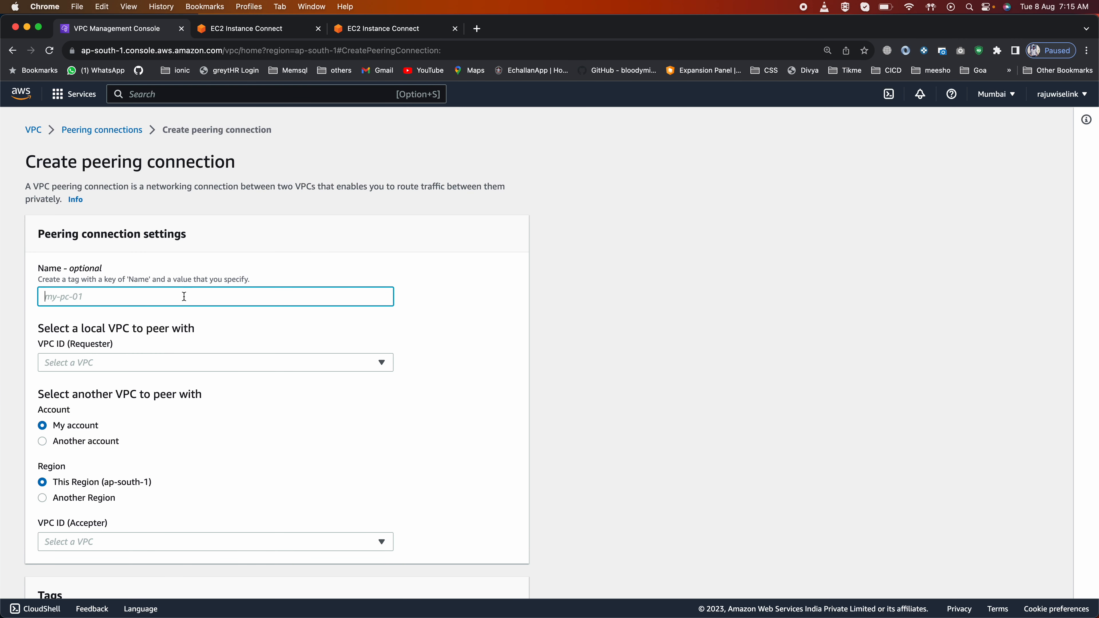
text(myDemoVpcPearing)
scroll(175, 401, down, 2)
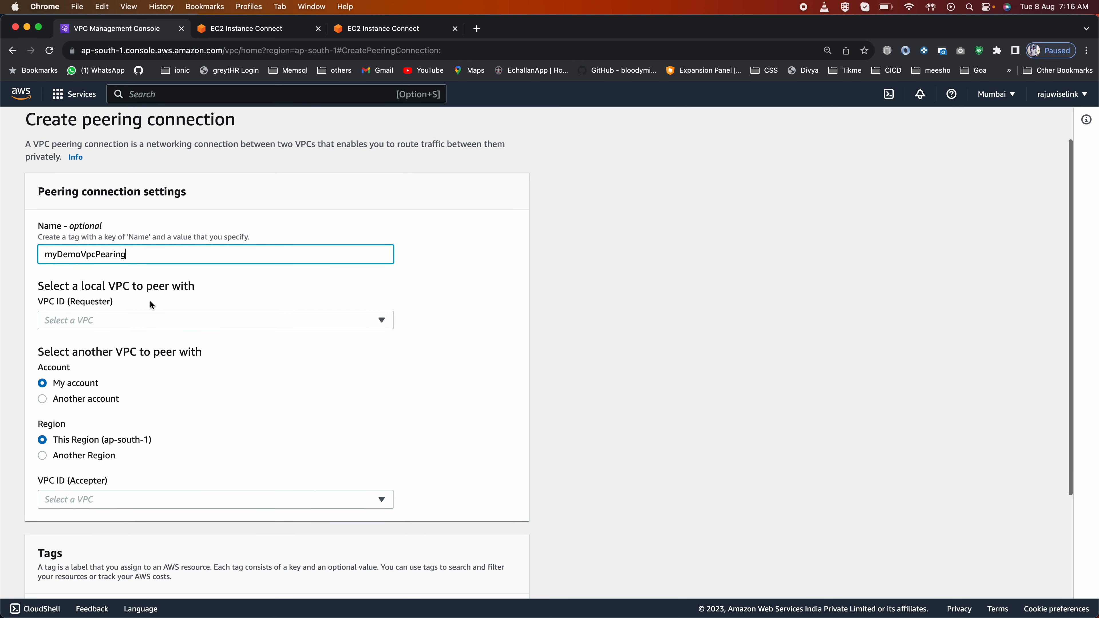
click(77, 319)
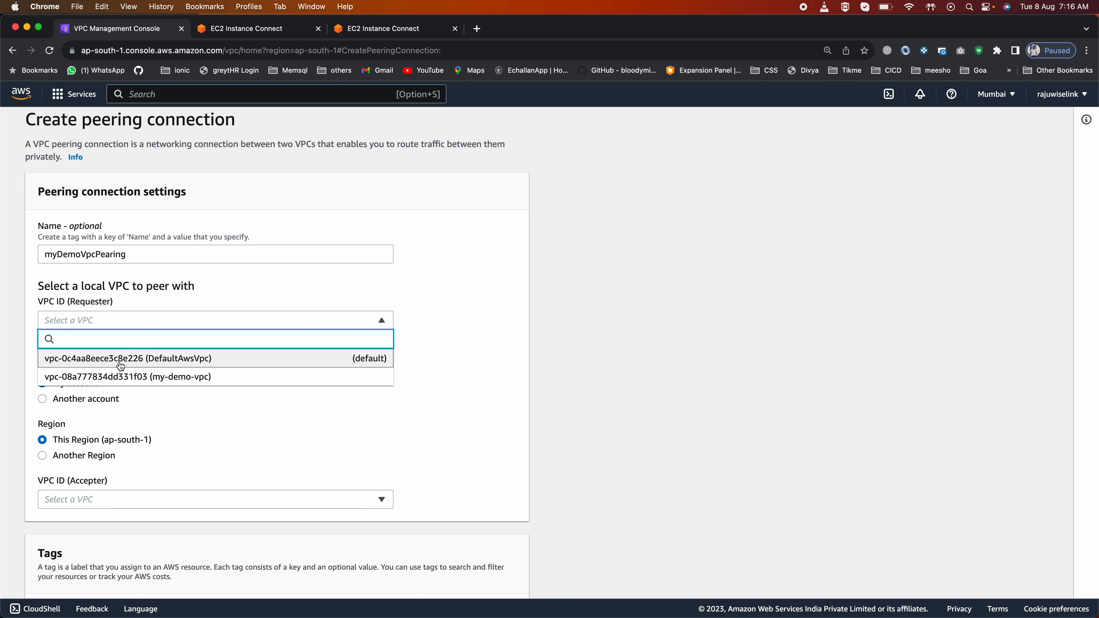
click(150, 376)
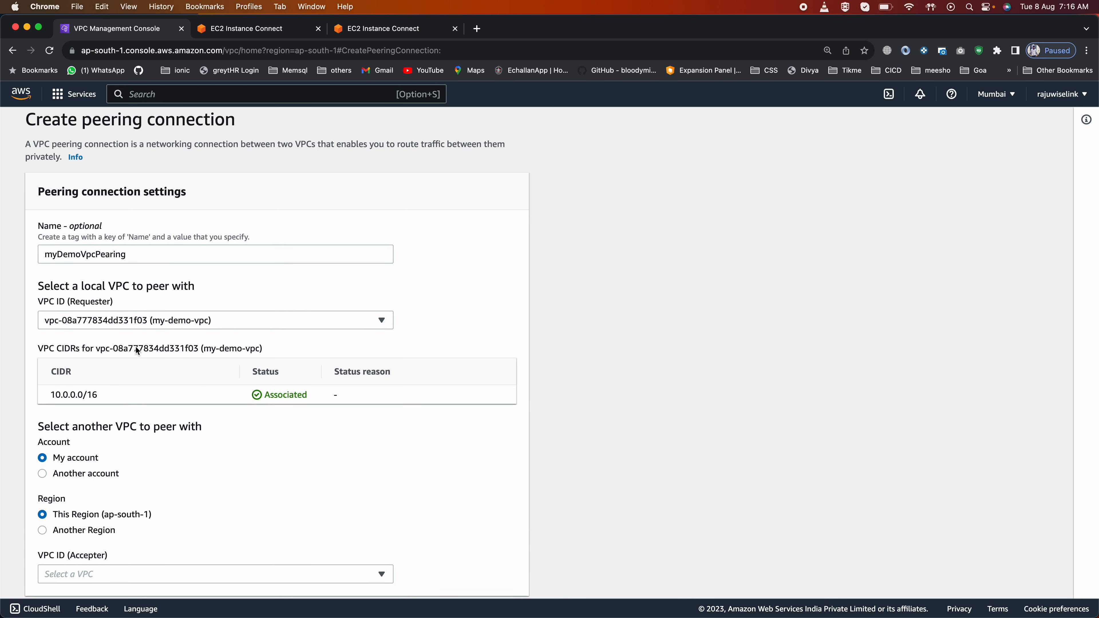
drag(53, 393, 99, 396)
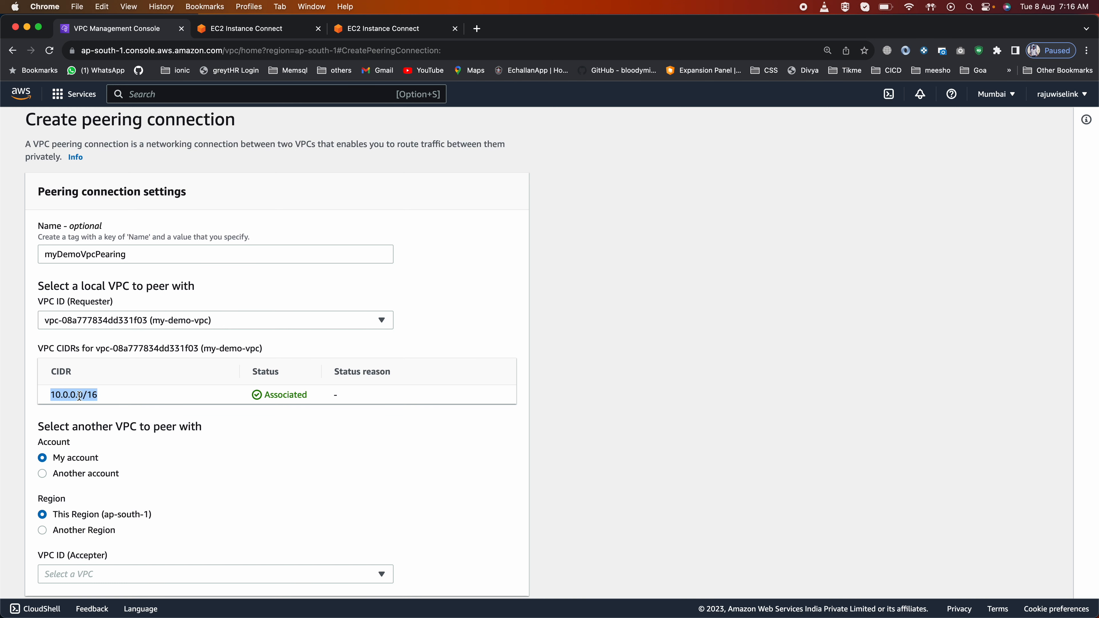
click(43, 388)
Examine the accepter fields offered for another account and another Region, and return to My account and This Region (ap-south-1).
scroll(110, 387, down, 3)
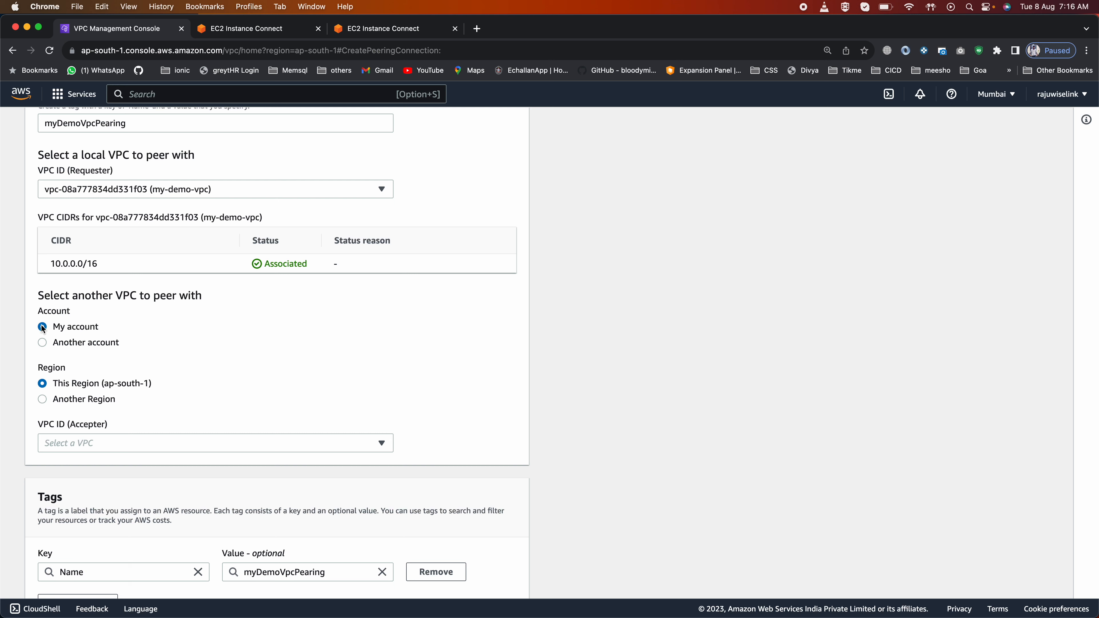
click(42, 342)
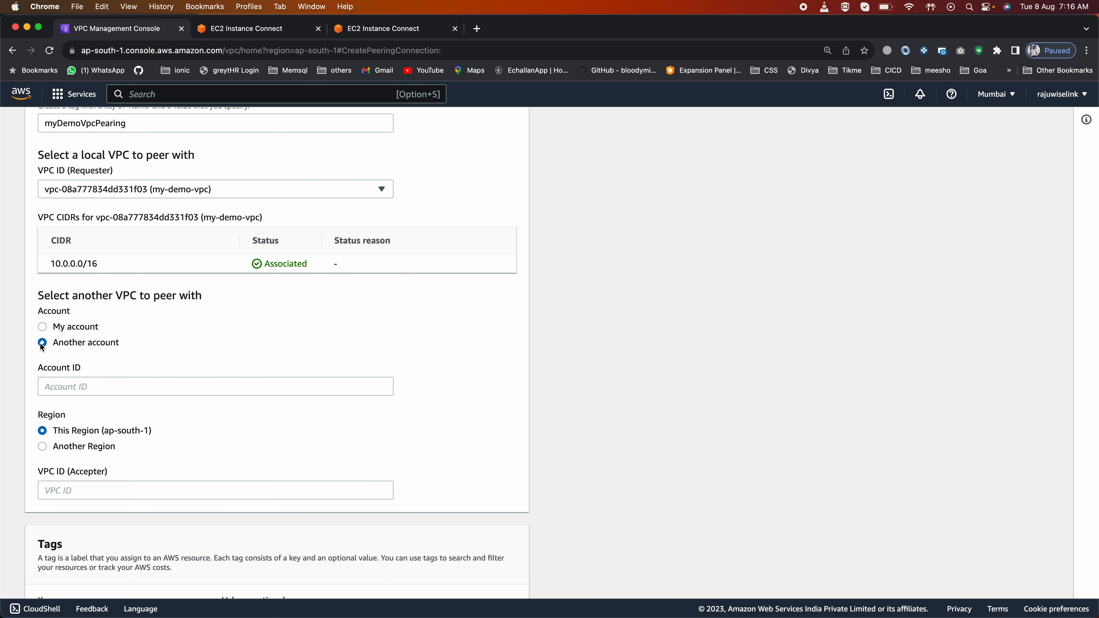
click(69, 387)
click(42, 328)
scroll(196, 328, down, 2)
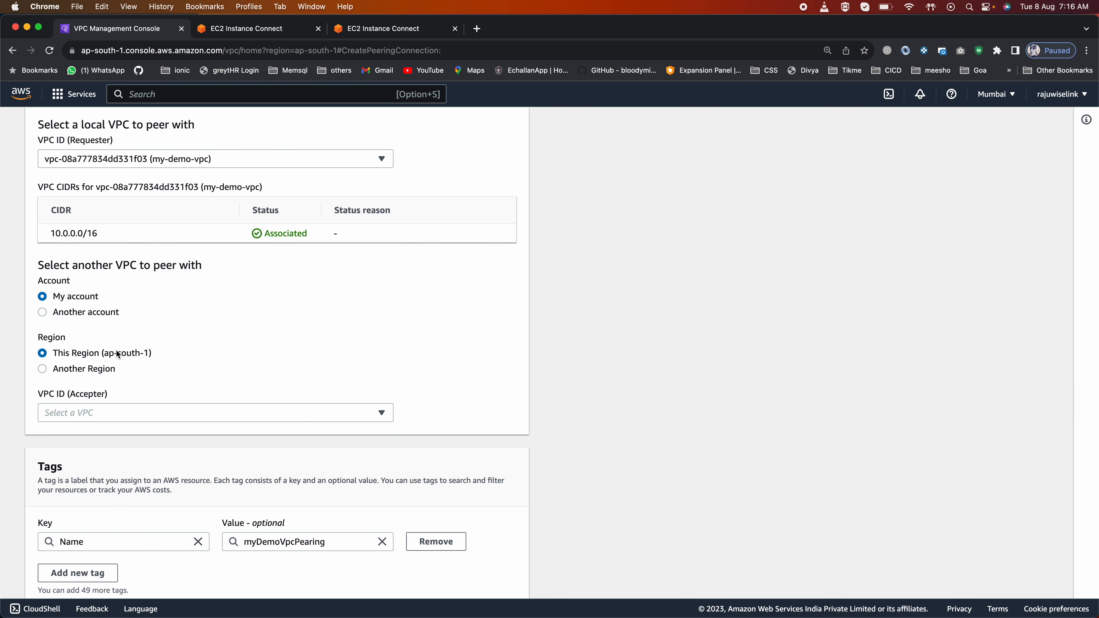
click(61, 412)
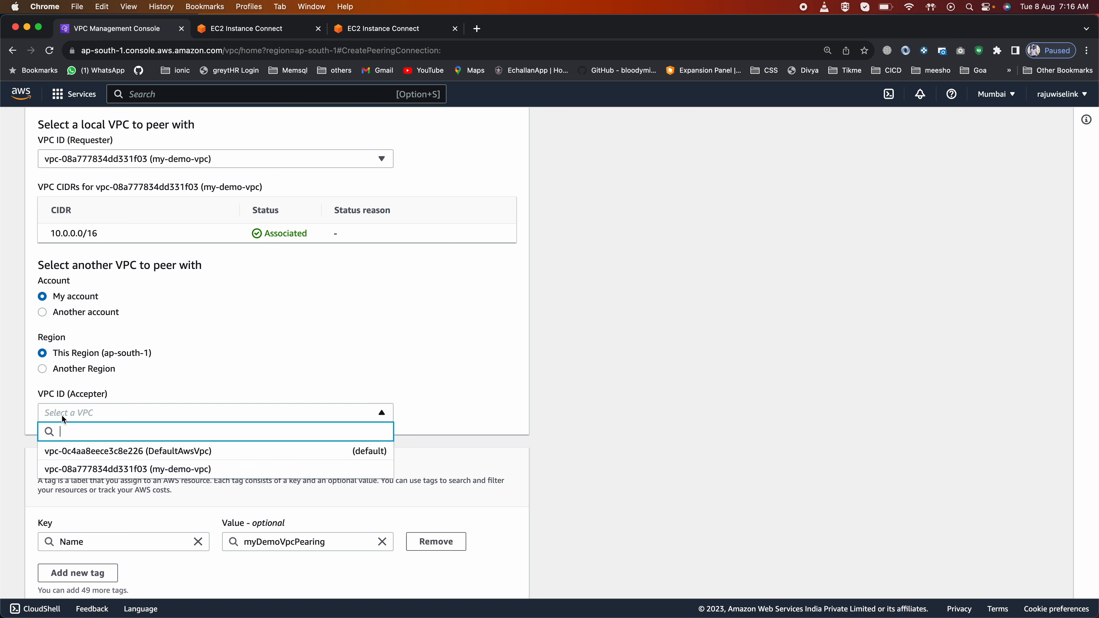
click(61, 370)
click(63, 395)
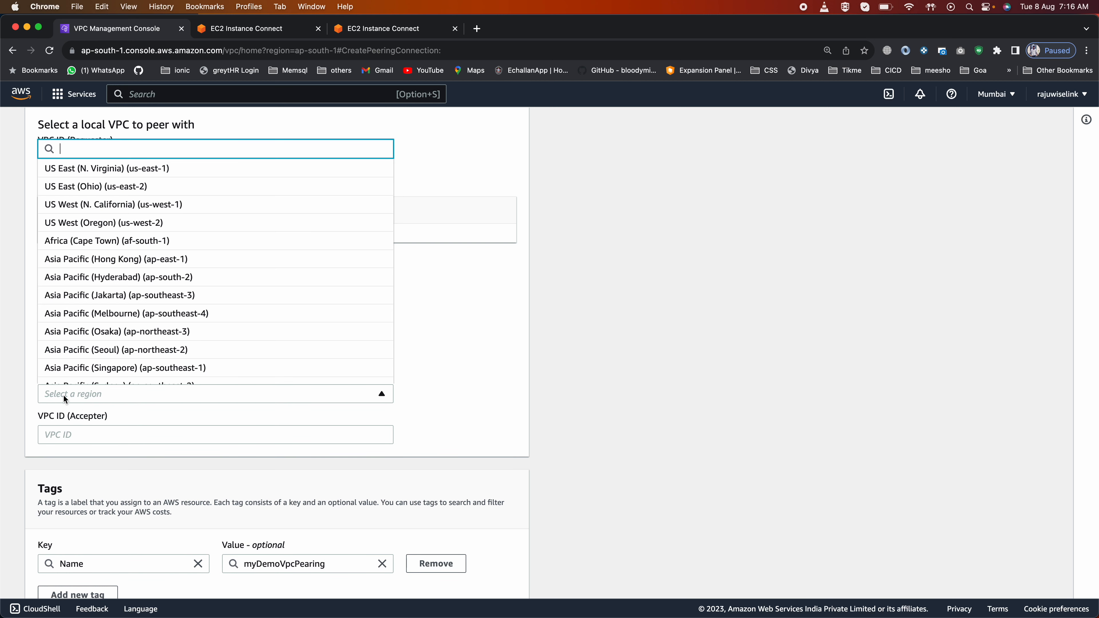
key(Tab)
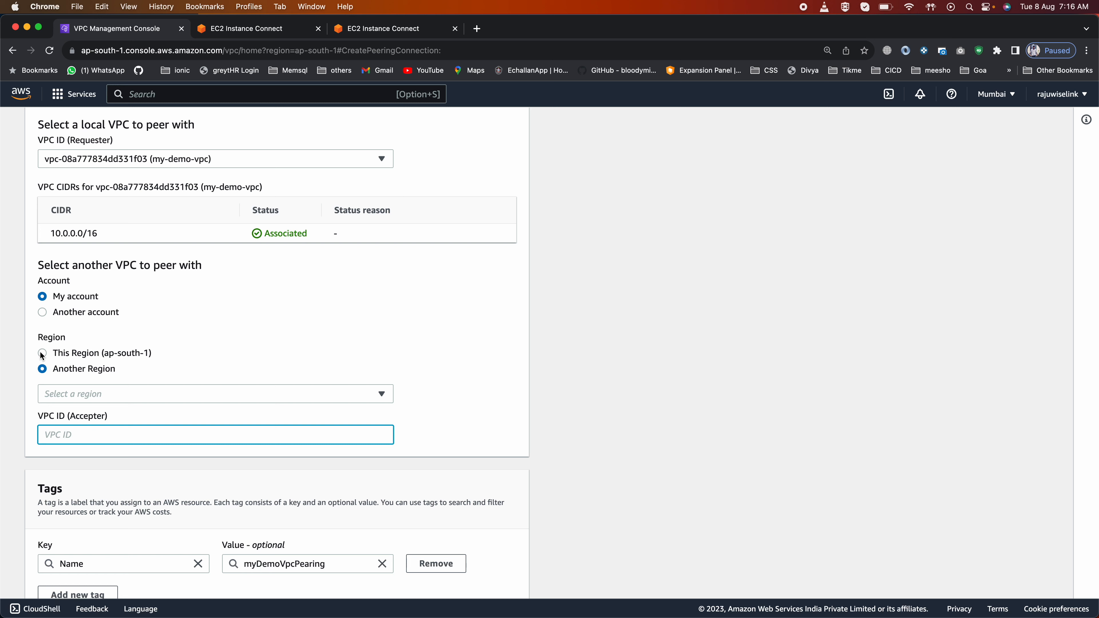
click(42, 354)
Select DefaultAwsVpc as the accepter VPC and compare its CIDR with that of the requester VPC.
click(67, 411)
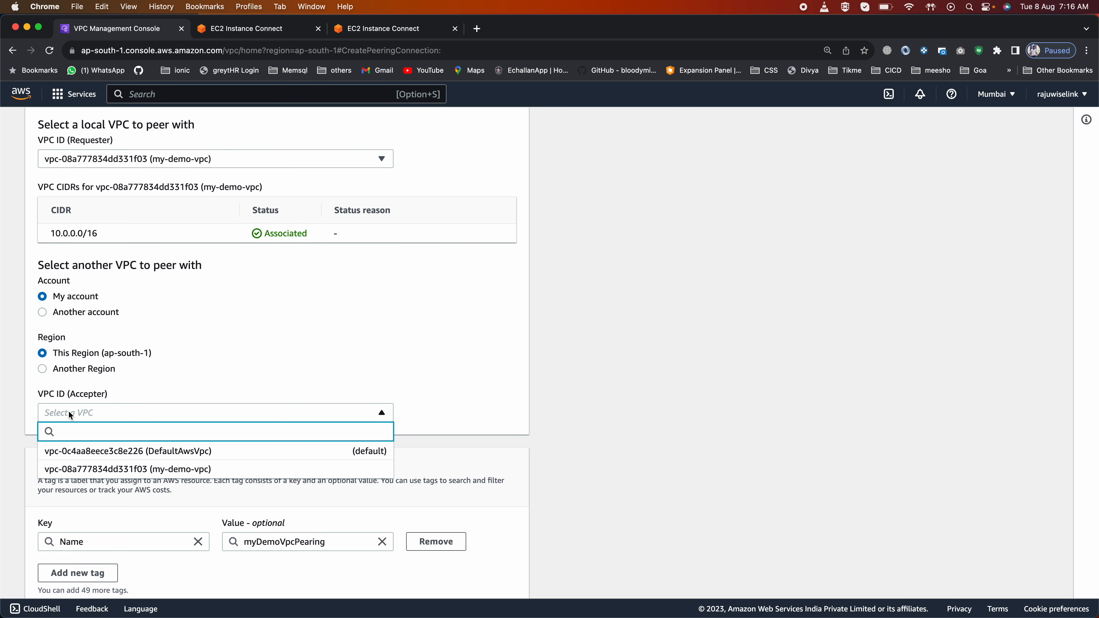
click(203, 451)
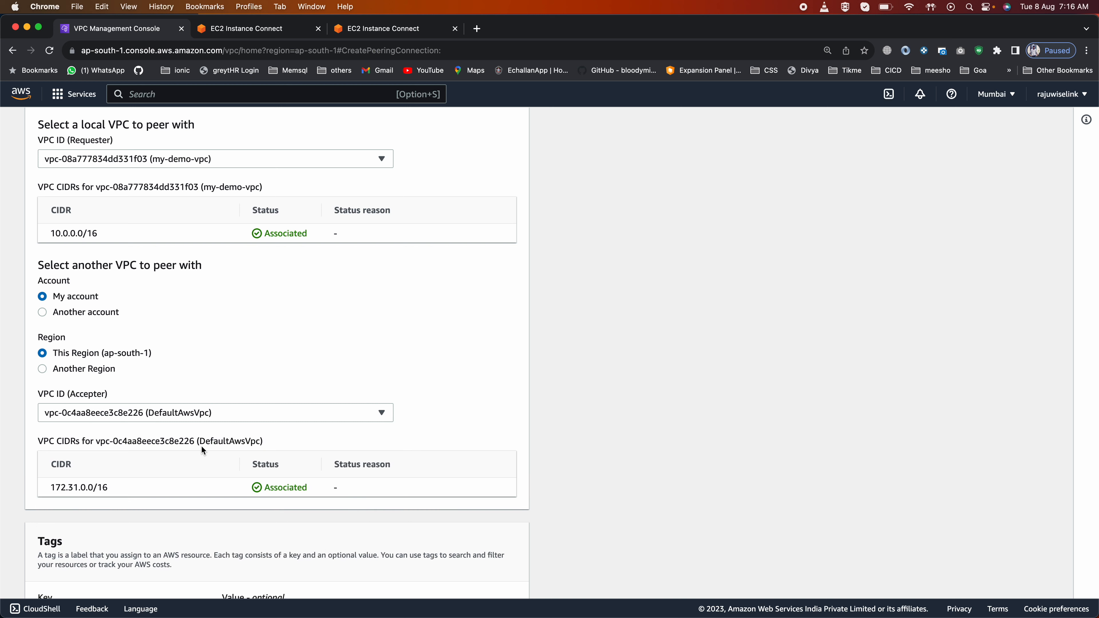
drag(49, 487, 115, 490)
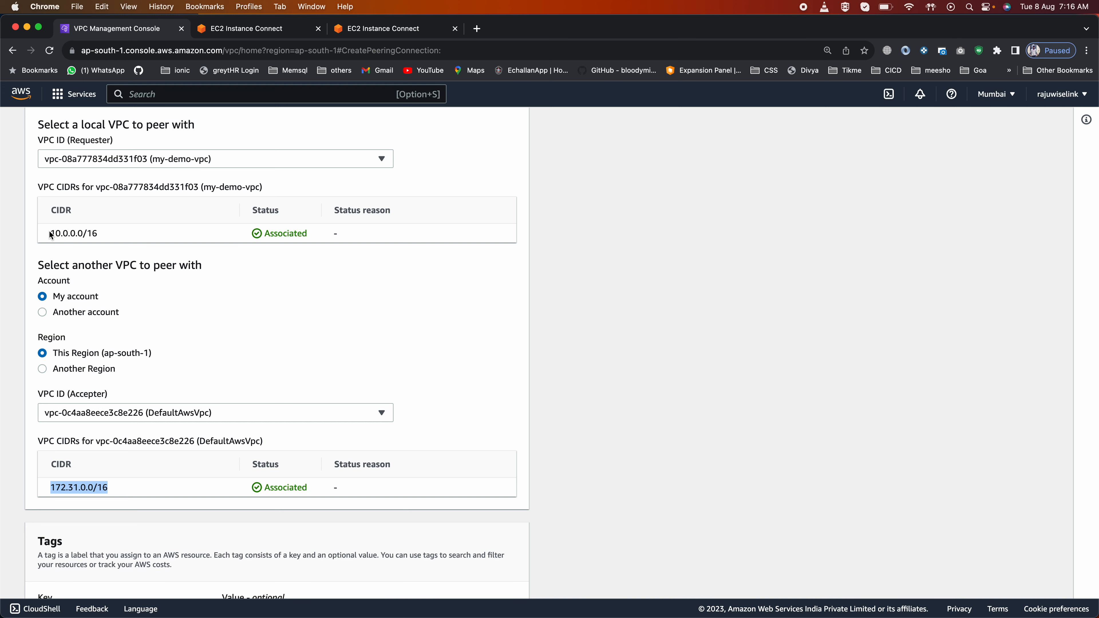
drag(50, 233, 119, 235)
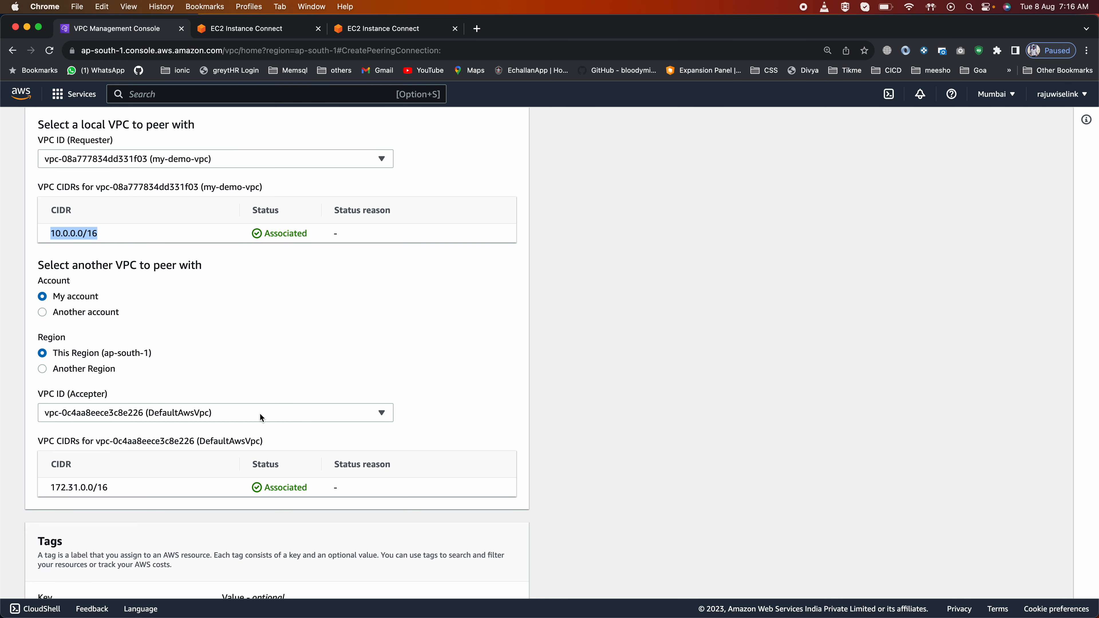
scroll(173, 431, down, 3)
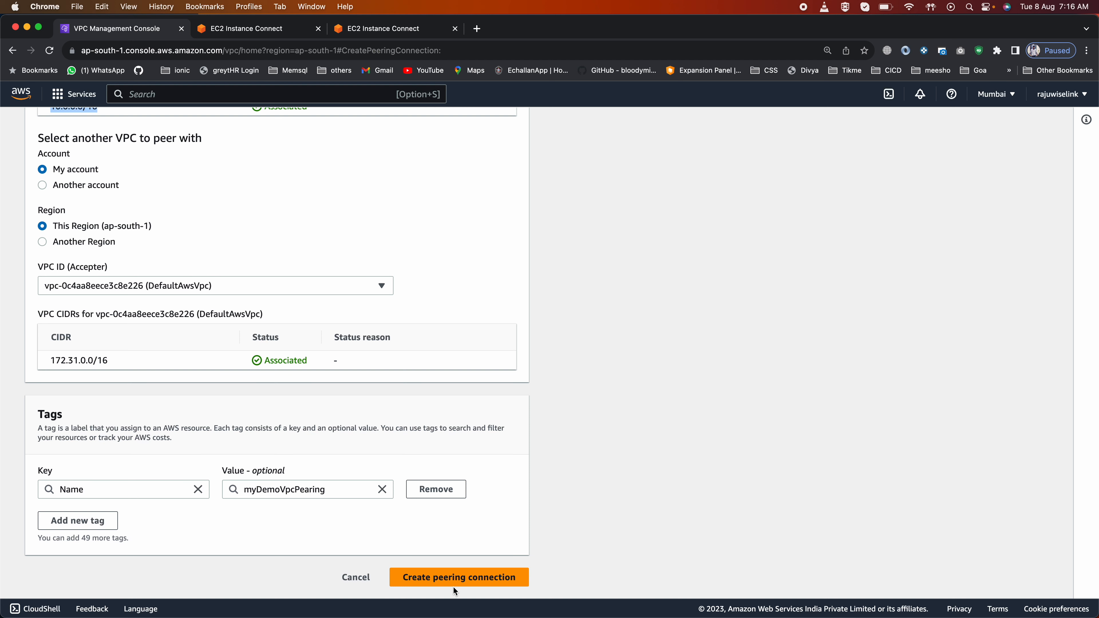
Create the peering connection and review its details, DNS settings and route tables.
click(454, 578)
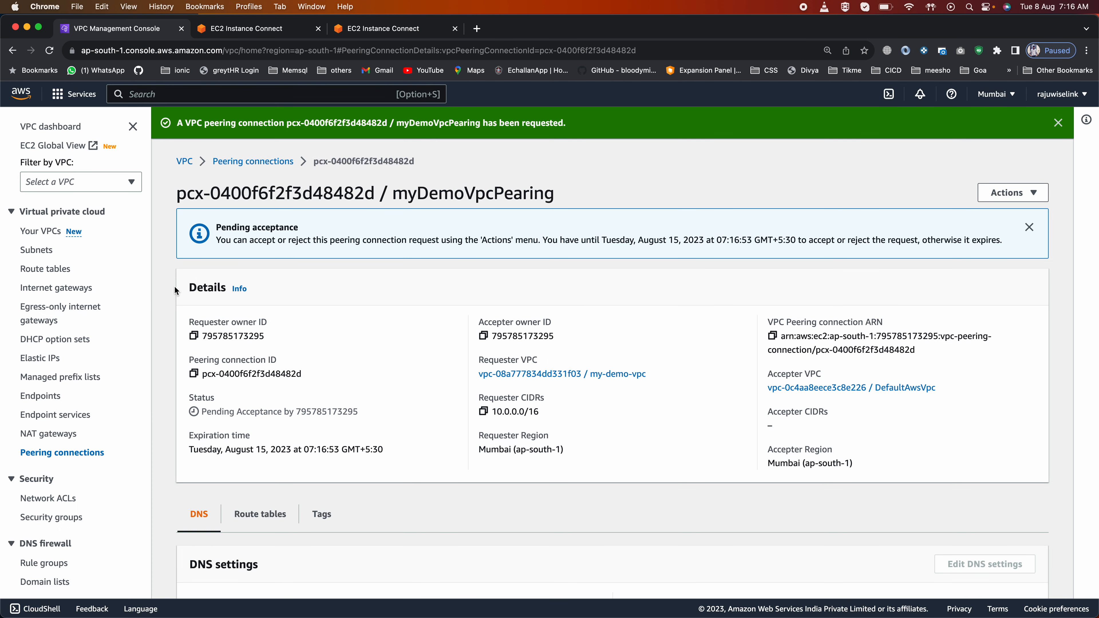
scroll(602, 435, down, 3)
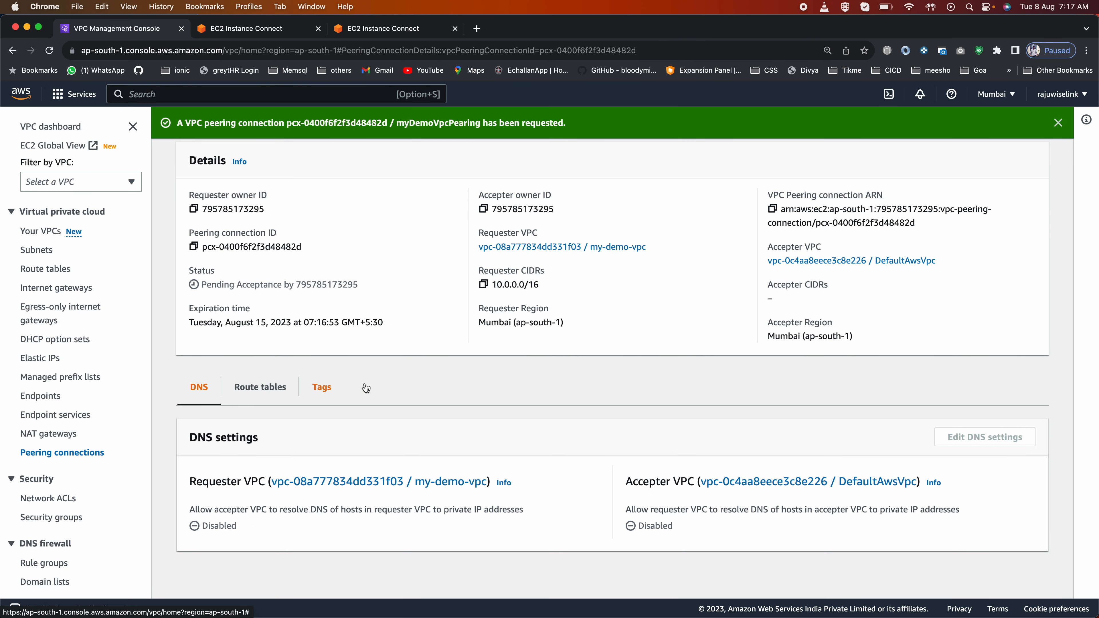
drag(177, 123, 363, 123)
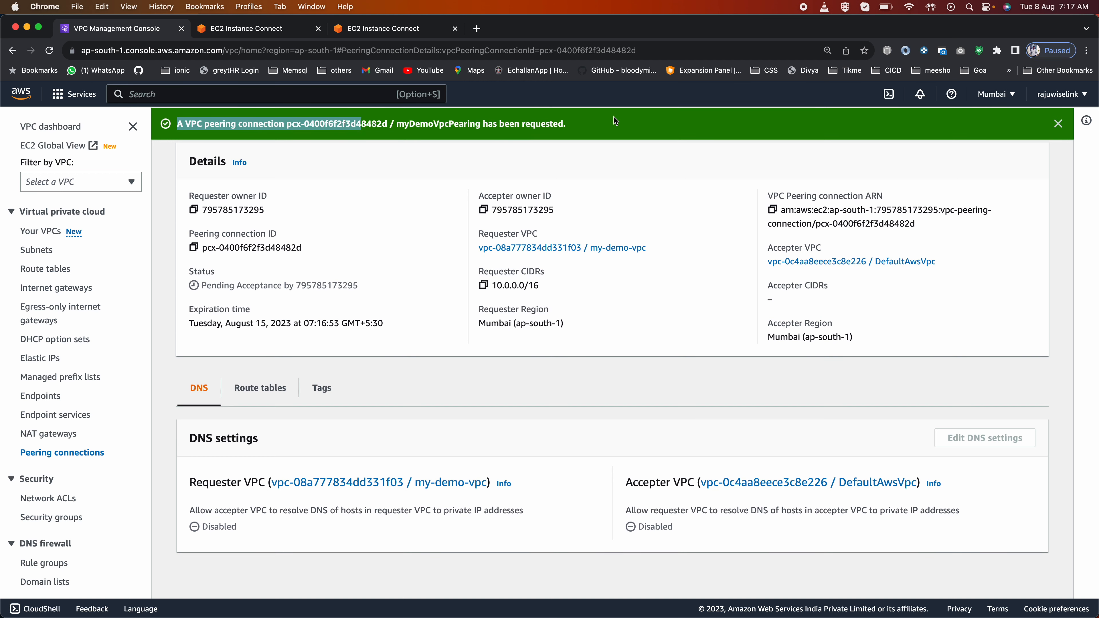
click(266, 384)
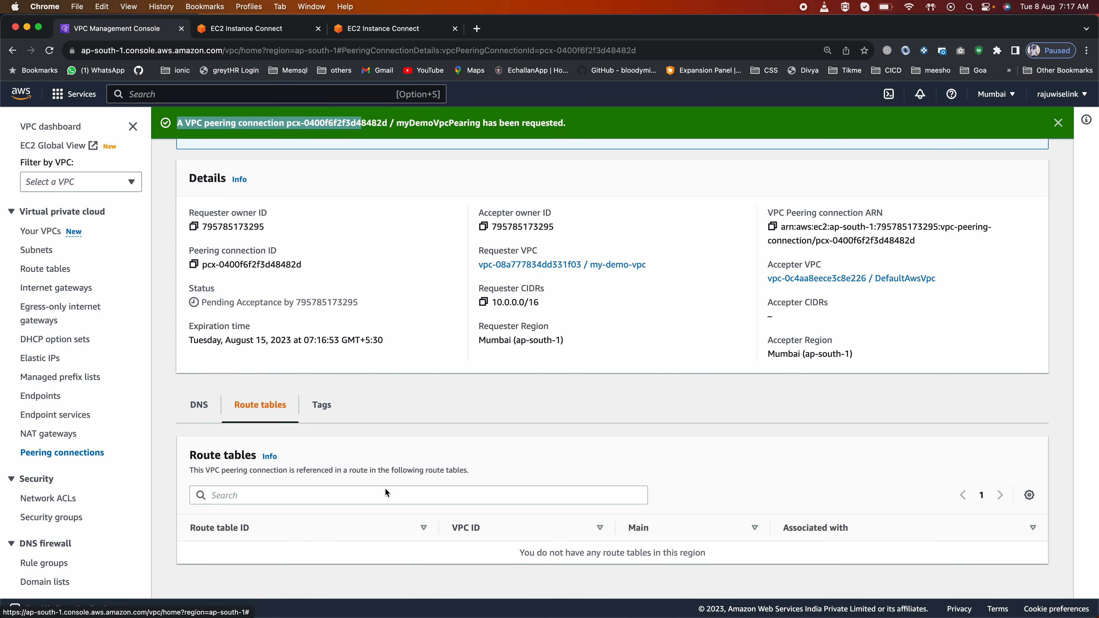
click(204, 404)
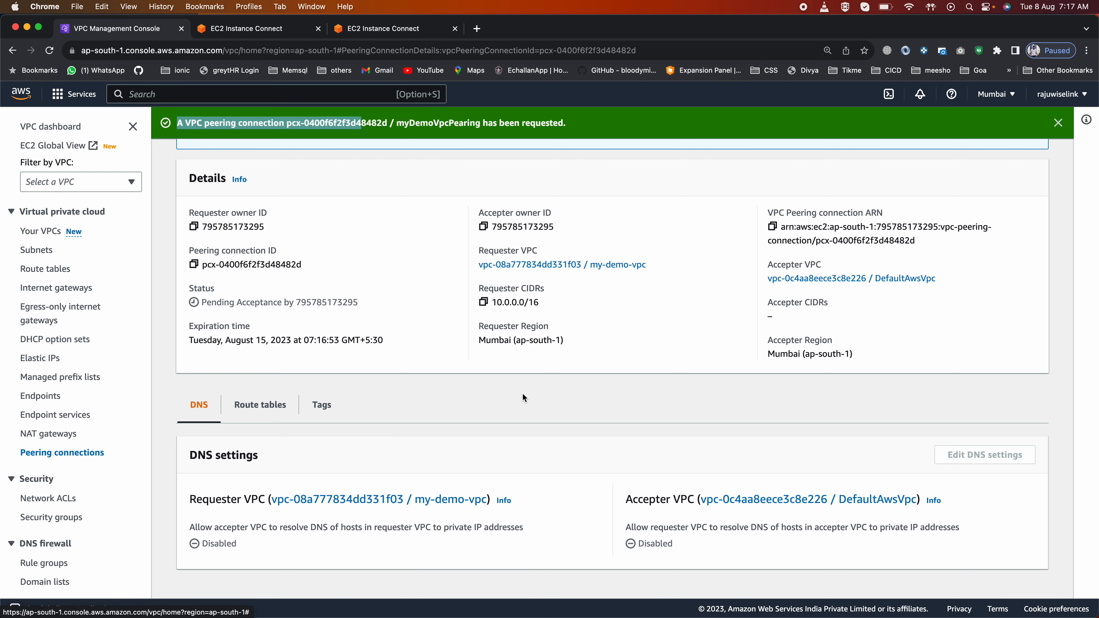
scroll(522, 393, up, 5)
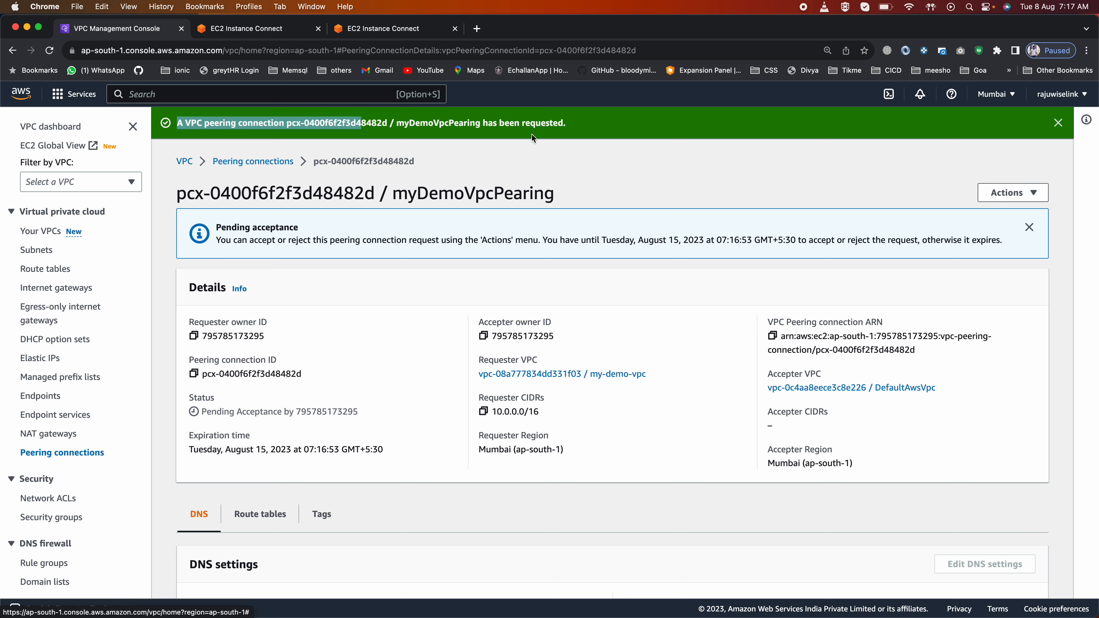
drag(439, 123, 567, 122)
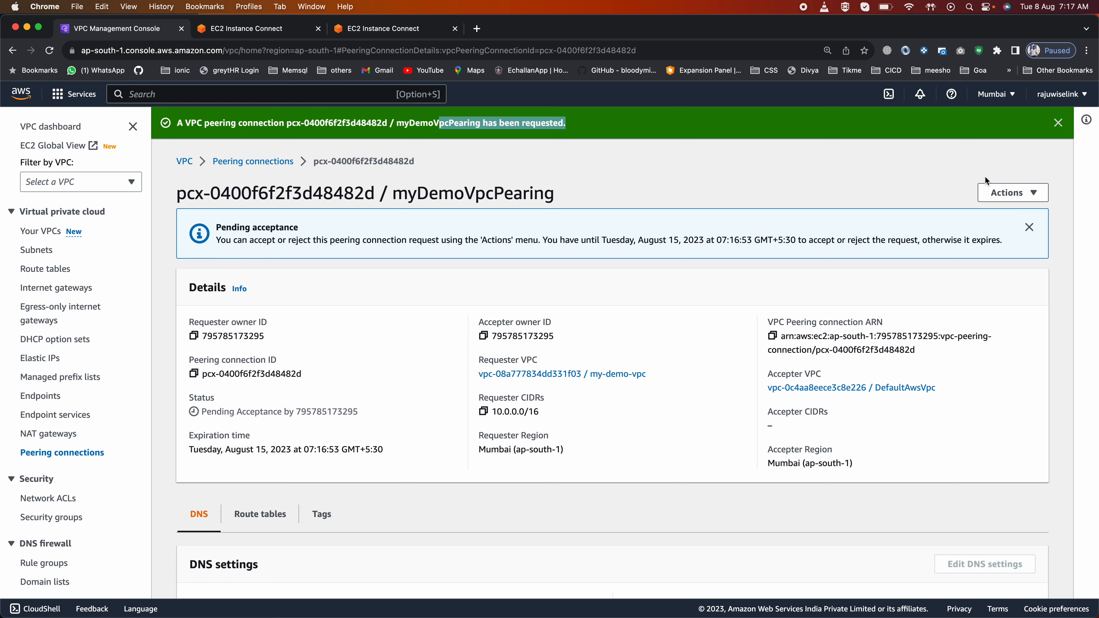
Accept the pending request for the myDemoVpcPearing peering connection.
click(1000, 194)
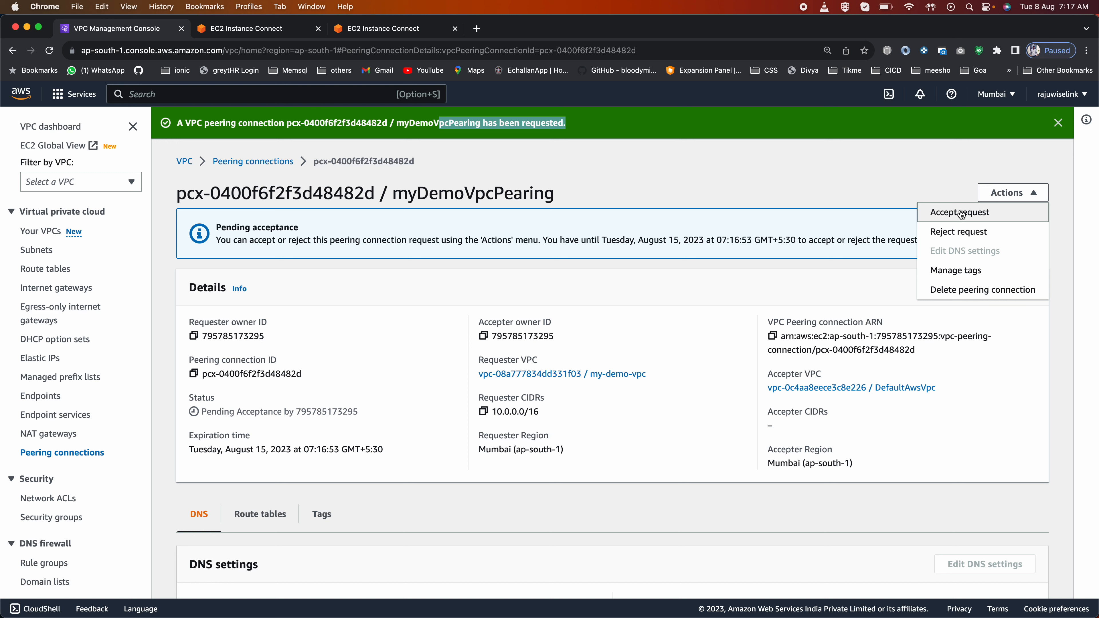
click(611, 178)
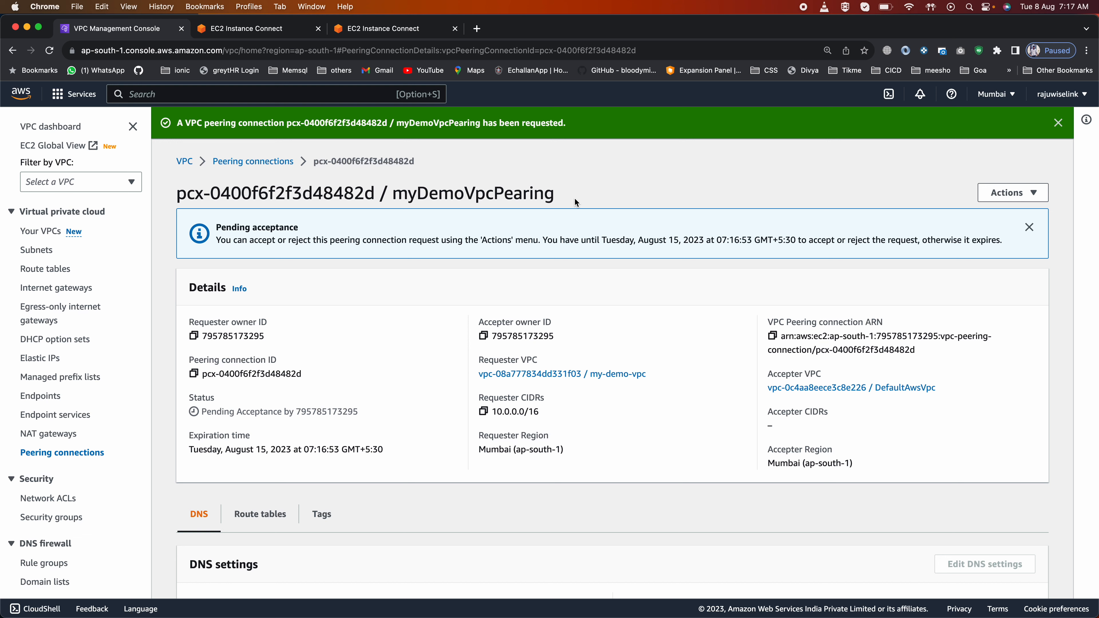
click(993, 199)
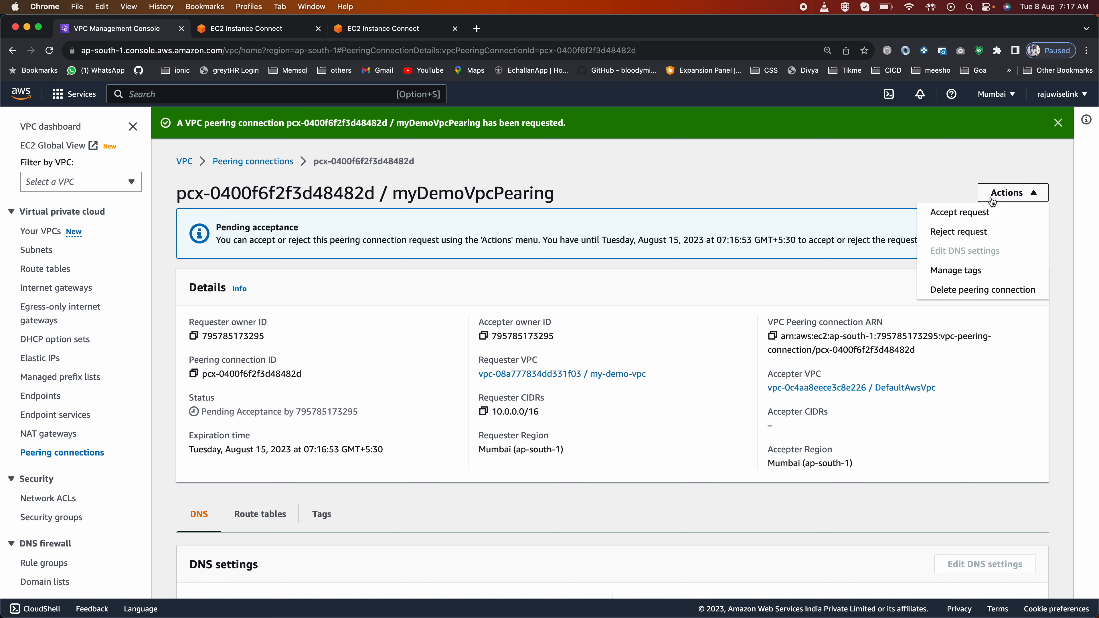
click(961, 214)
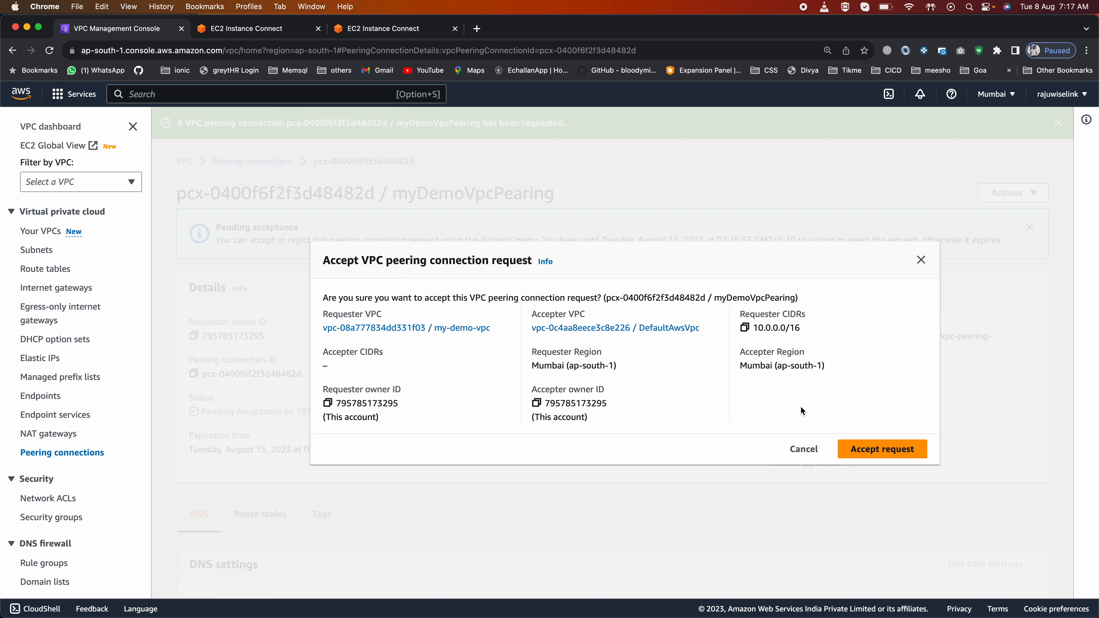
click(870, 450)
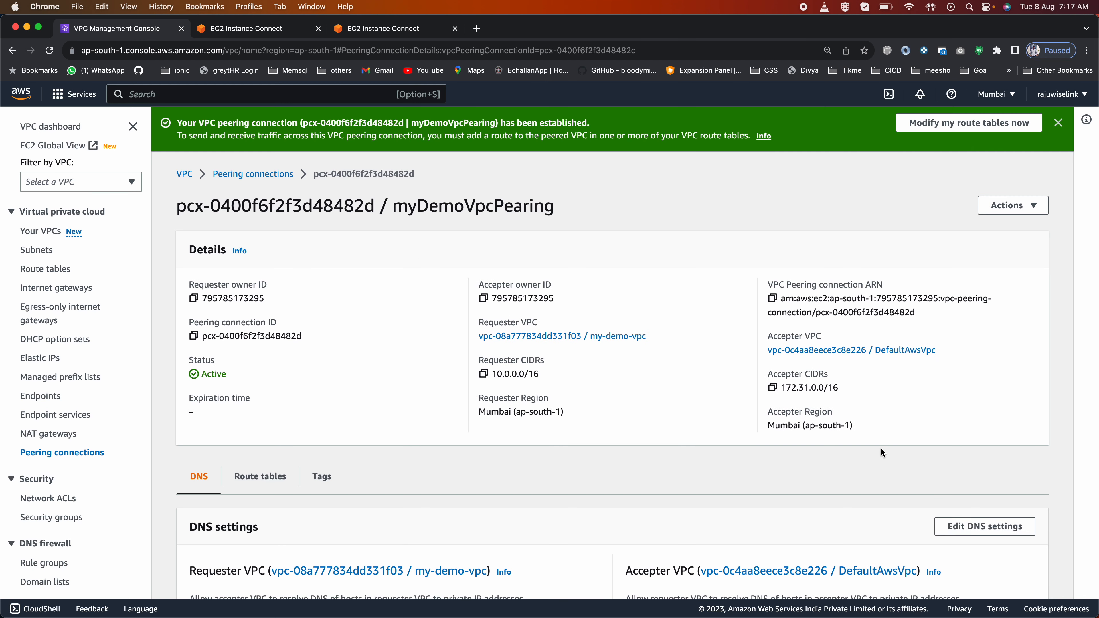
Go from the peering connection to the route tables and filter them by DefaultAwsVpc.
scroll(365, 519, down, 4)
scroll(366, 519, up, 4)
drag(605, 135, 740, 130)
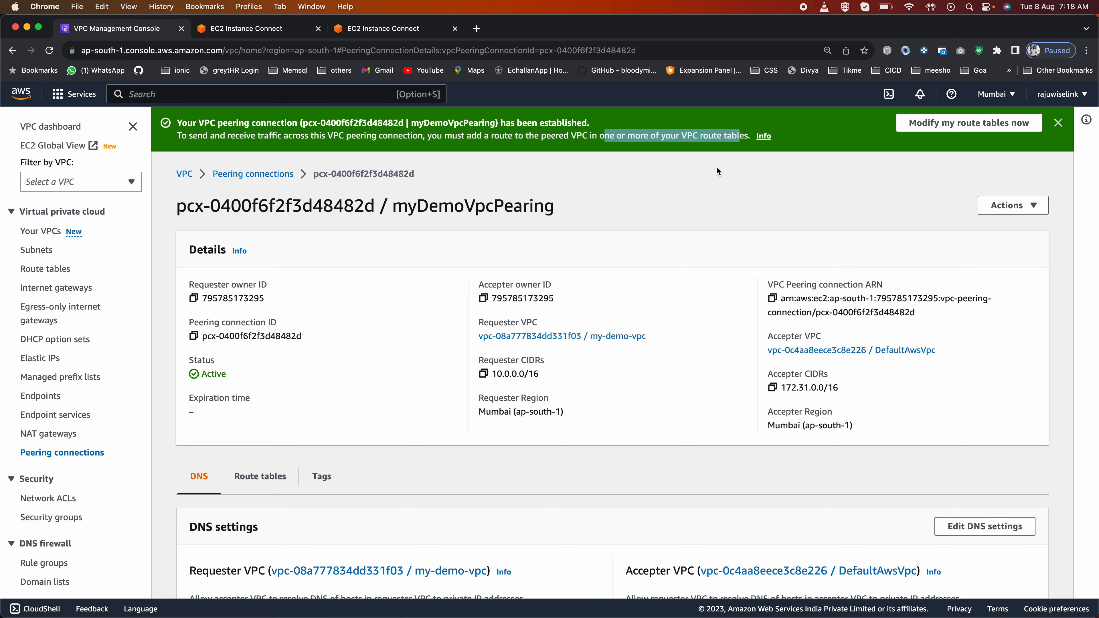
click(976, 124)
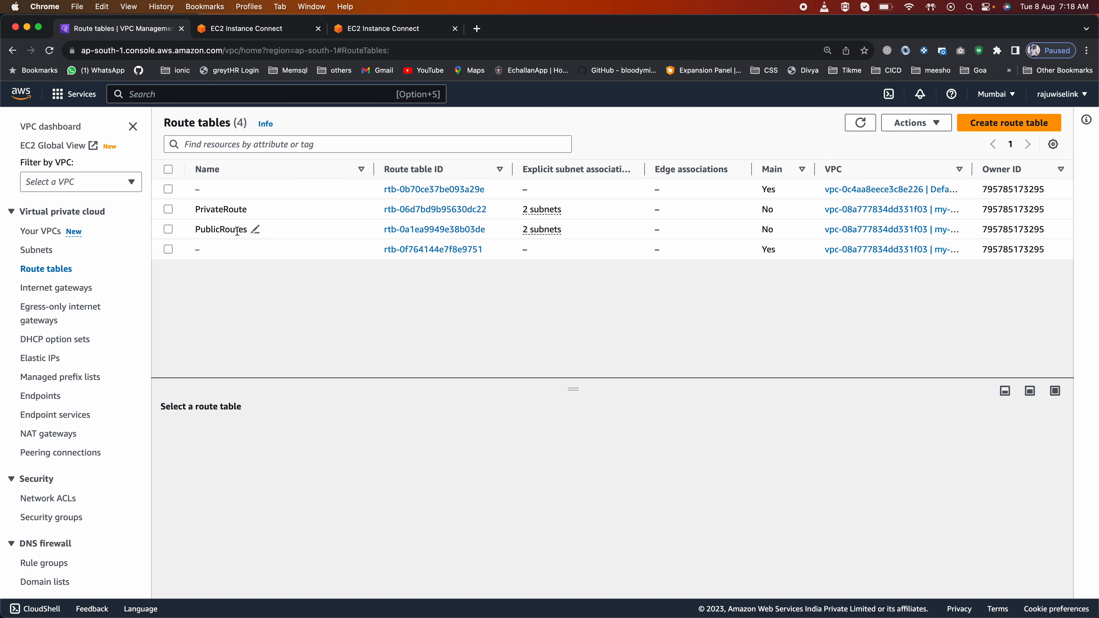
click(79, 182)
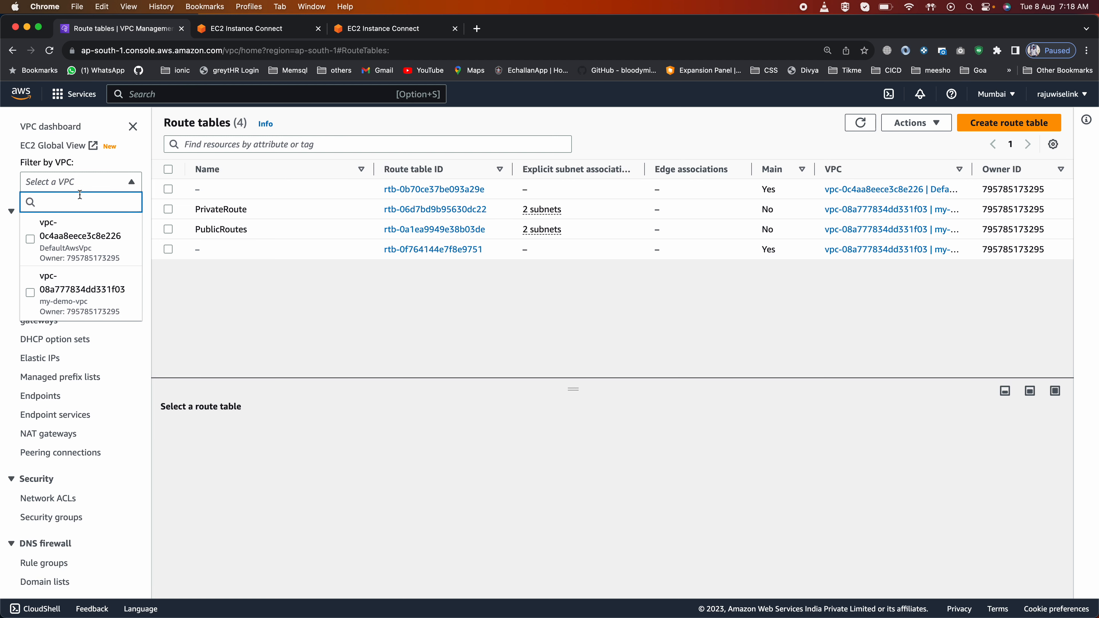
click(79, 248)
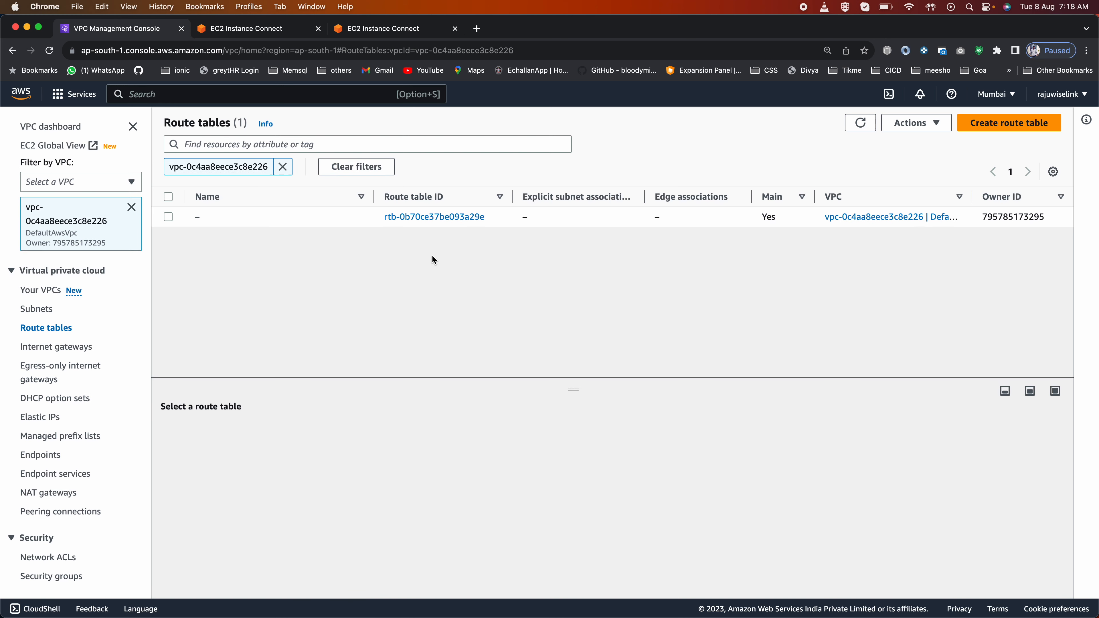
Name the route table of DefaultAwsVpc DefaultAWSVCPRoute.
click(211, 217)
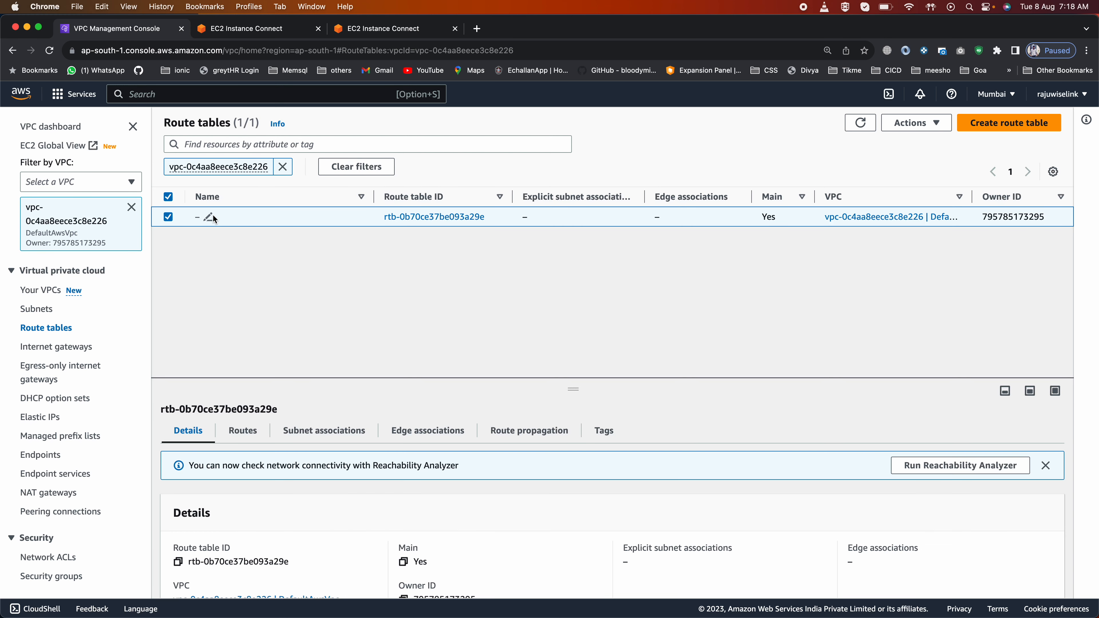
click(208, 218)
text(DefaultAW)
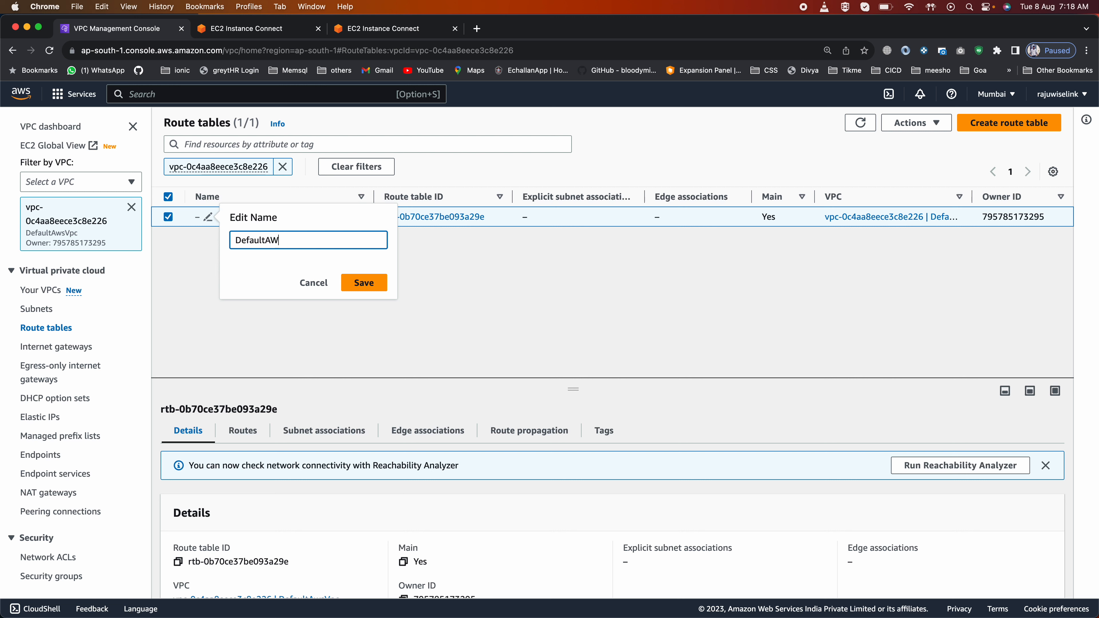
text(SVCPRoute)
click(362, 282)
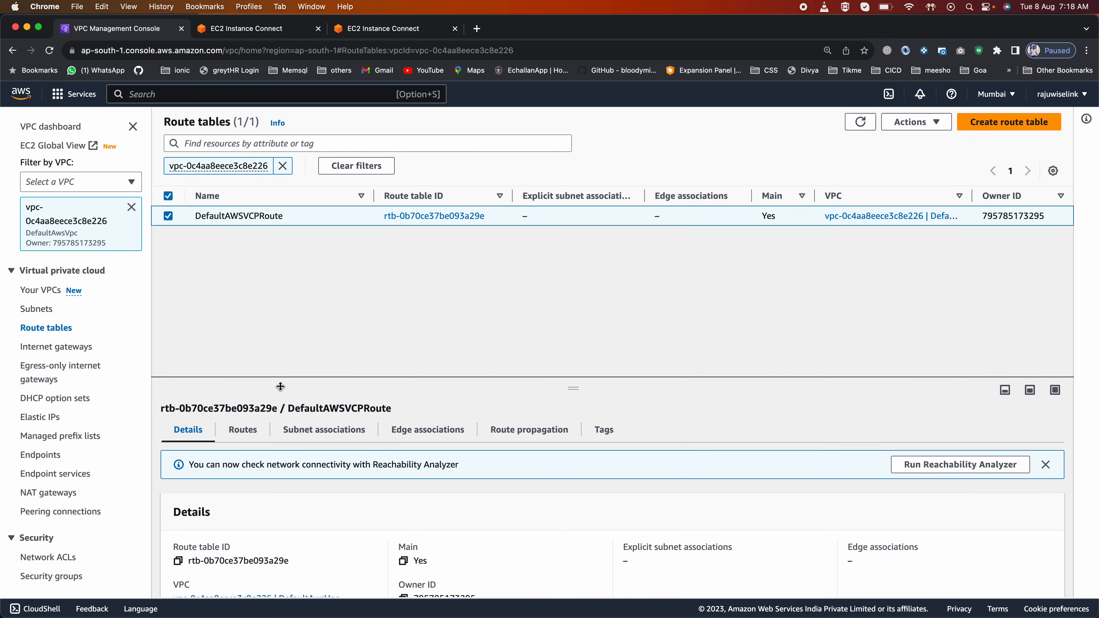
Edit the routes of DefaultAWSVCPRoute and add a route with destination 10.0.0.0/16.
click(244, 431)
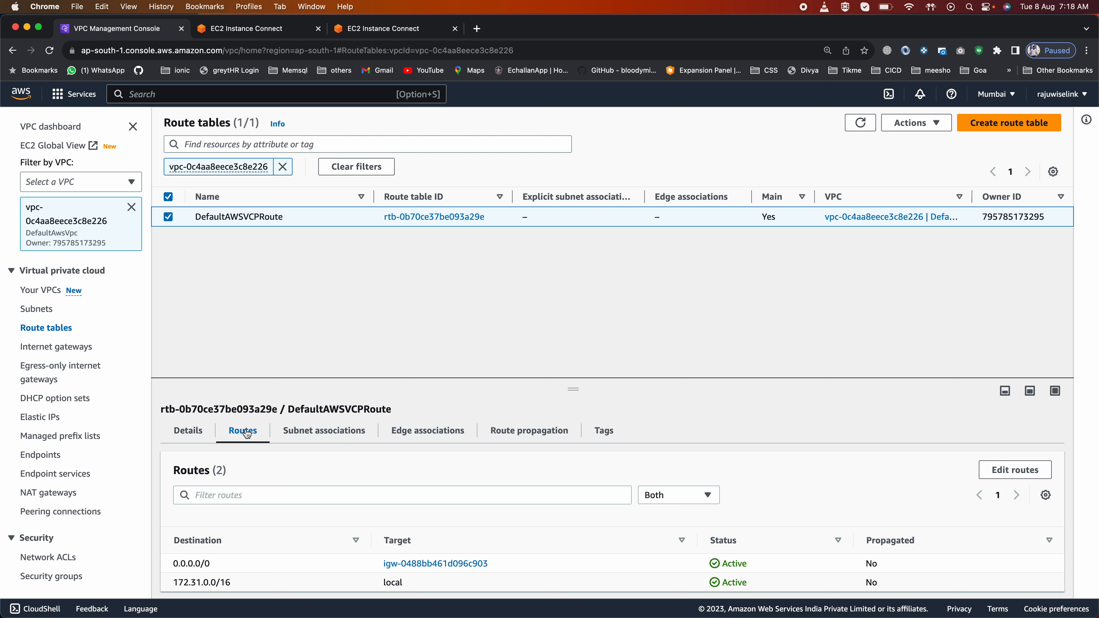
scroll(246, 431, down, 1)
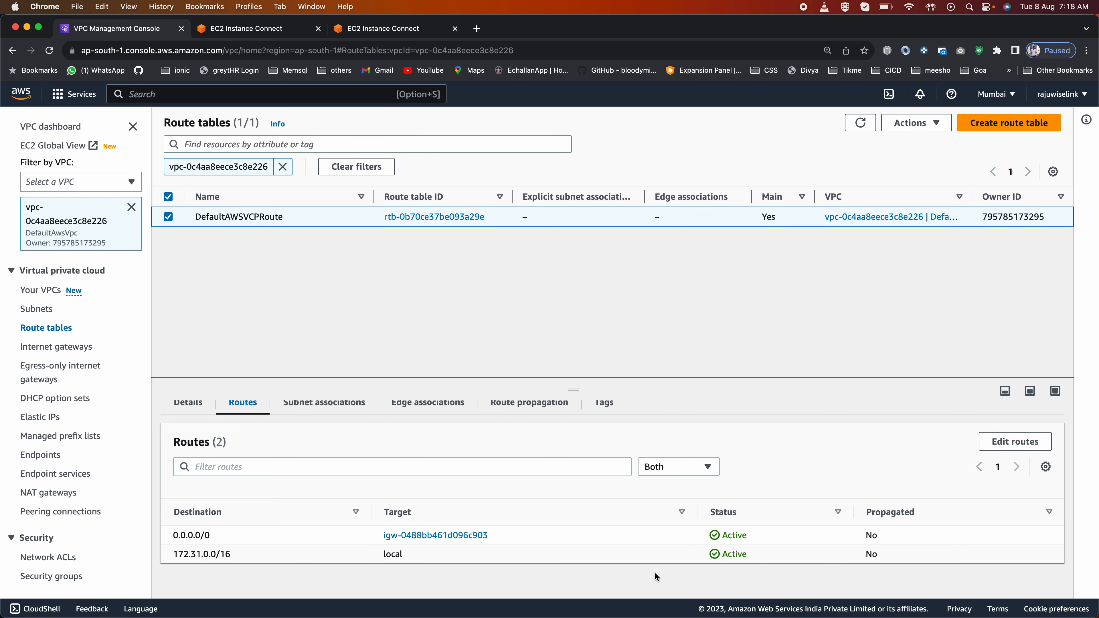
click(1021, 442)
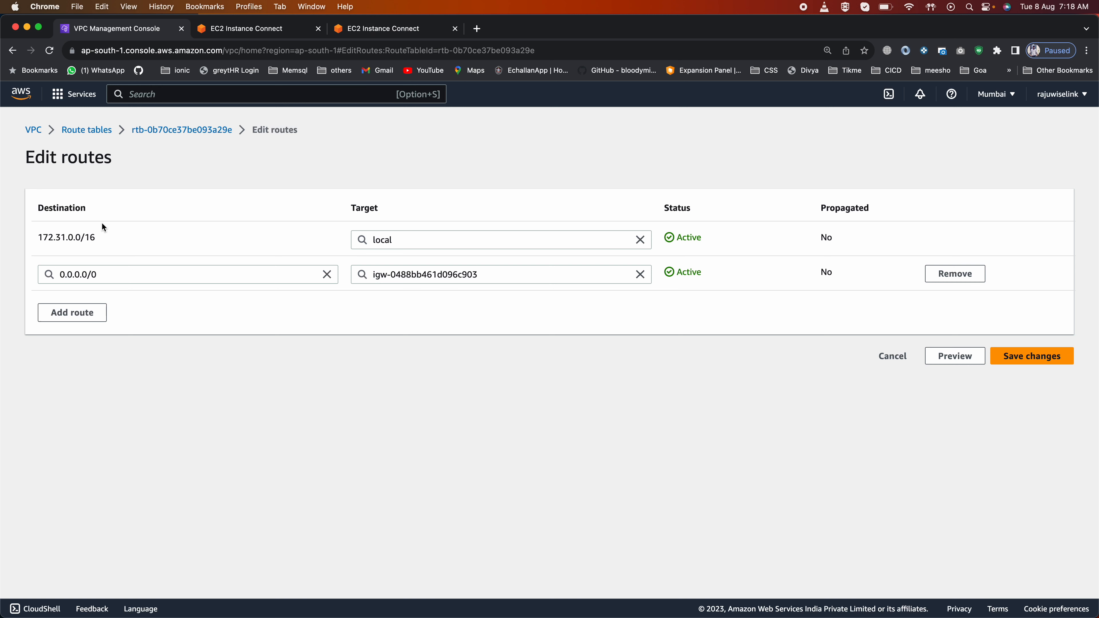
click(78, 313)
click(93, 310)
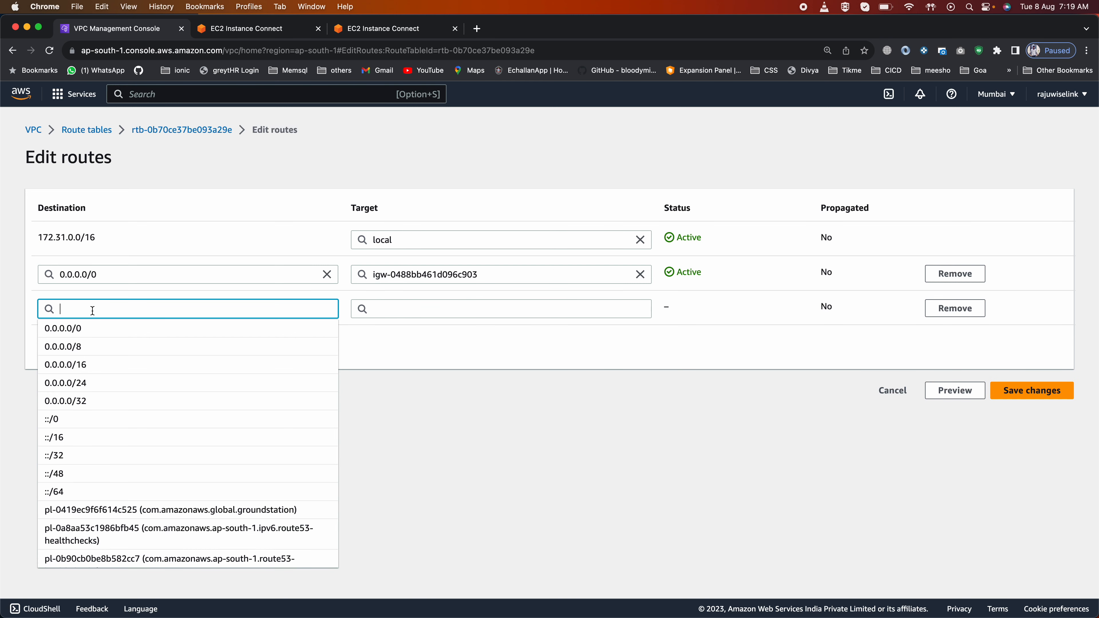
text(10.)
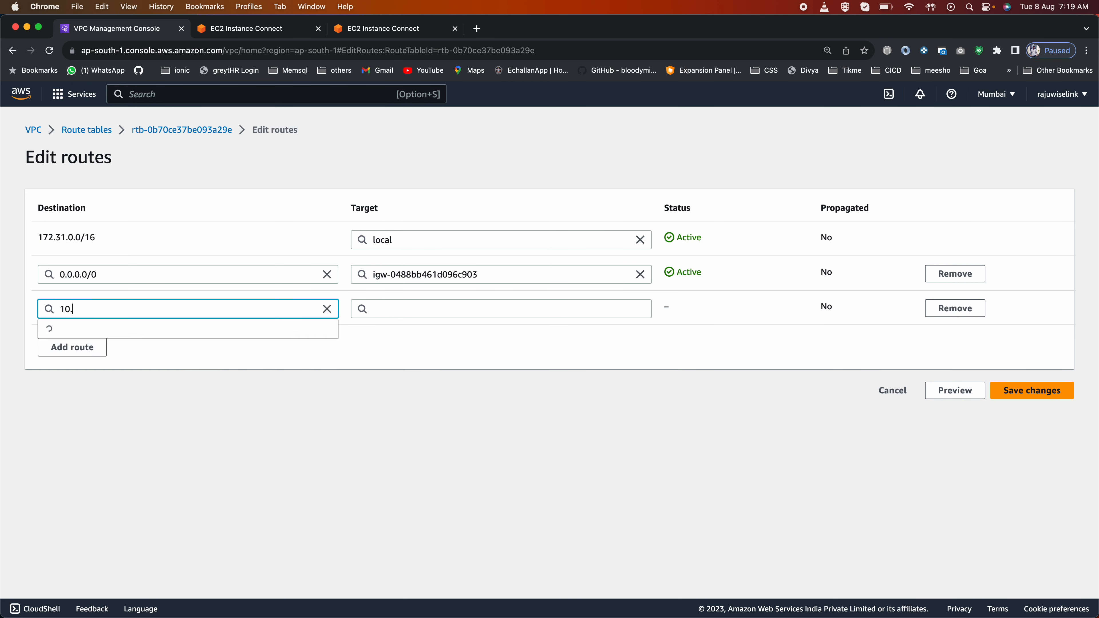
text(0.0)
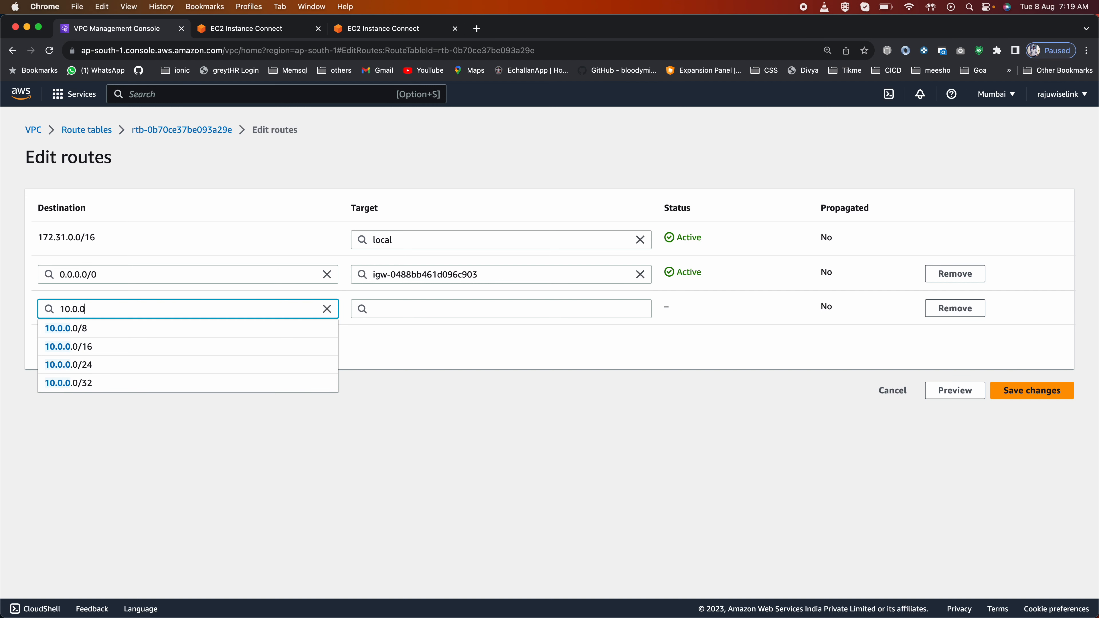
text(.0/16)
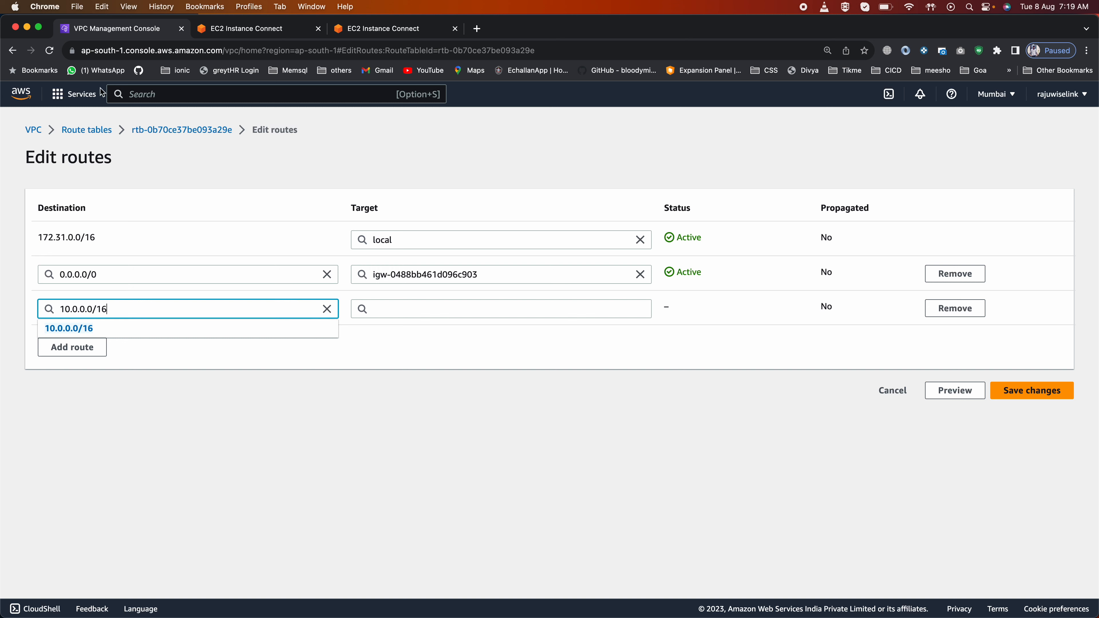
Duplicate the browser tab and check the IPv4 CIDR of my-demo-vpc in the VPC list there.
right_click(134, 26)
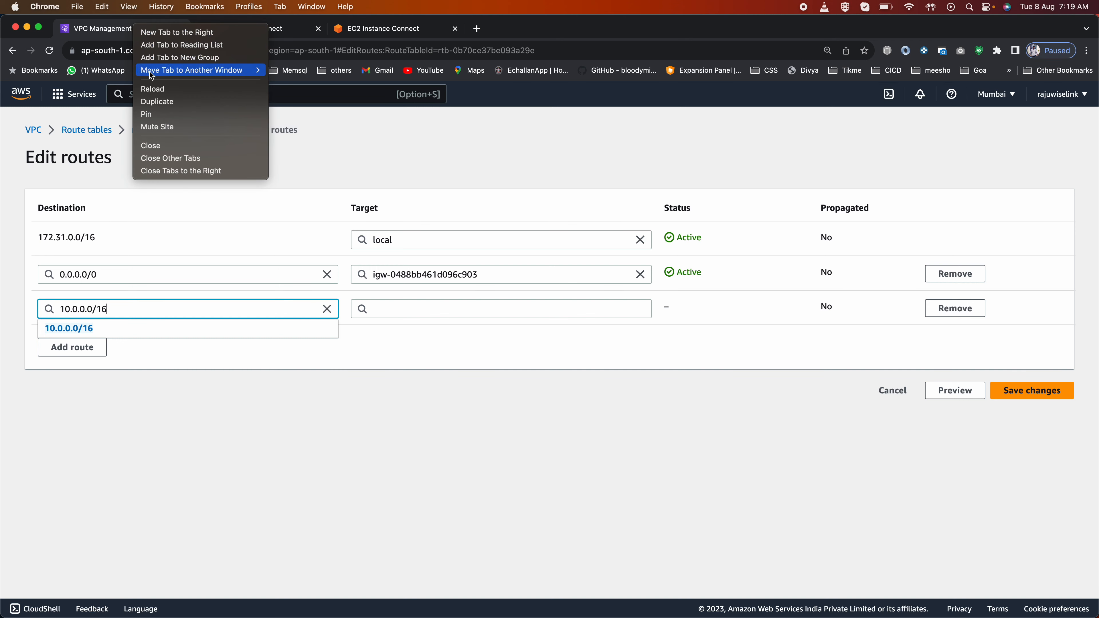
click(156, 101)
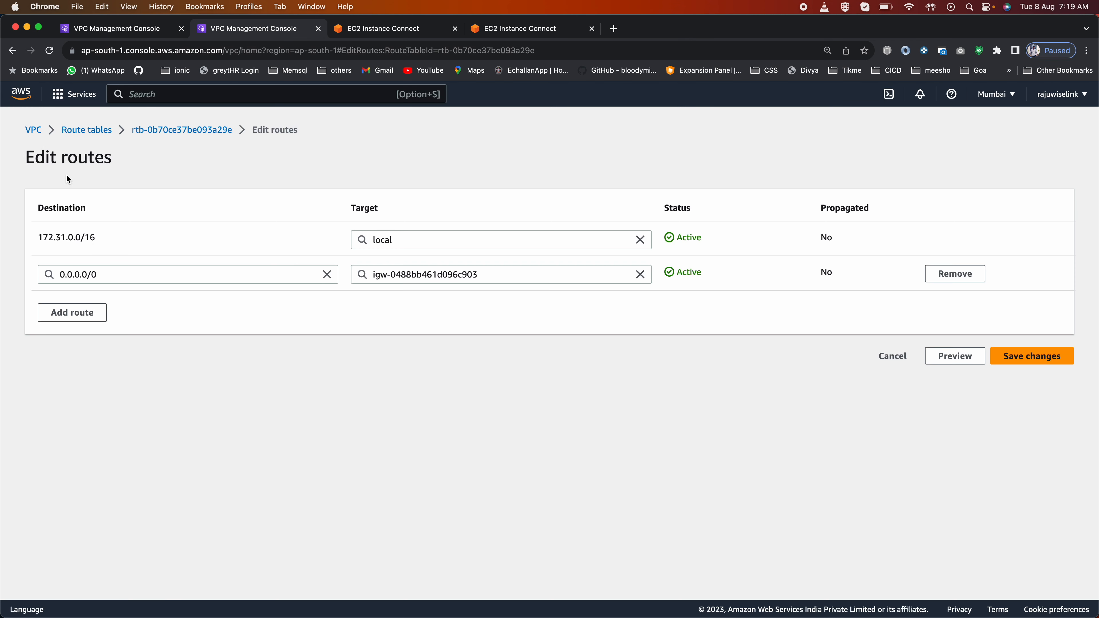
click(35, 133)
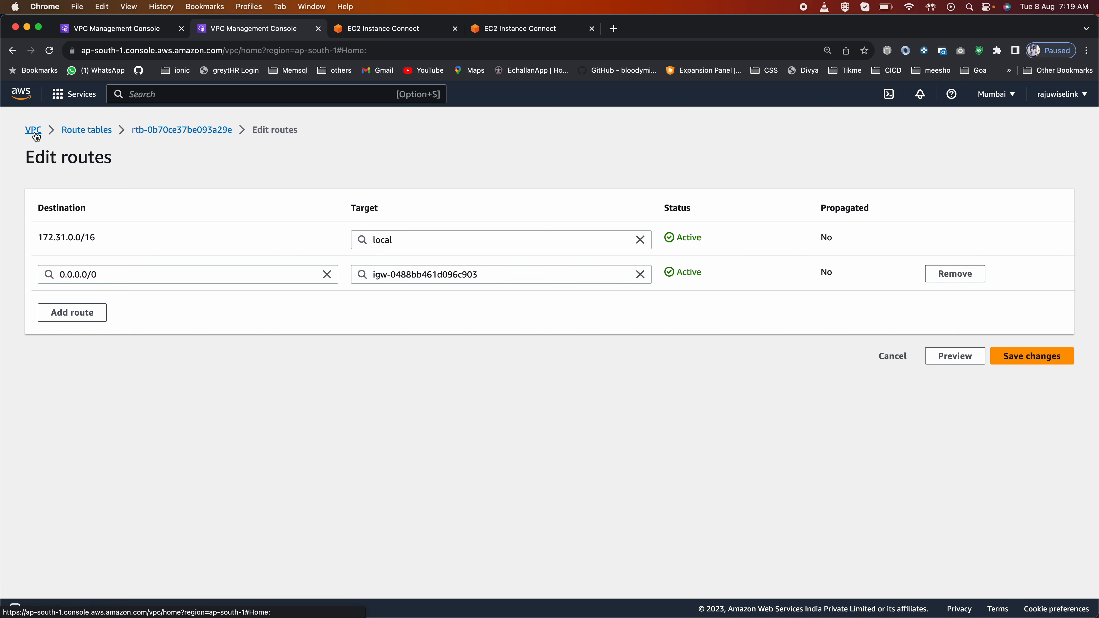
click(42, 232)
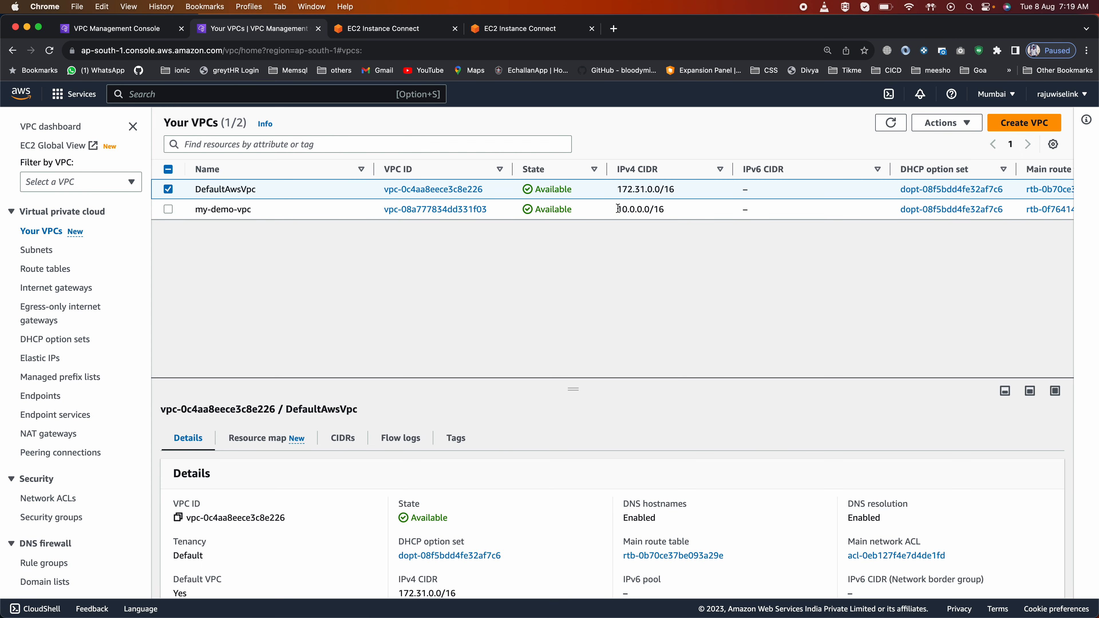
drag(618, 209, 677, 211)
click(680, 211)
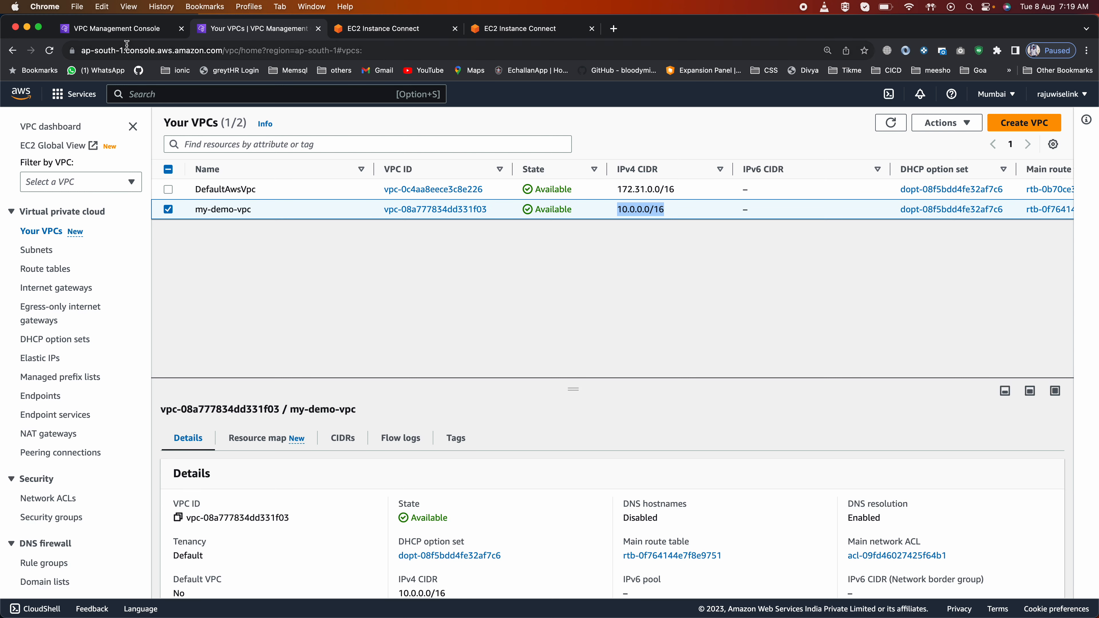
Back in the route editor, set the new route's target to the peering connection myDemoVpcPearing.
click(128, 29)
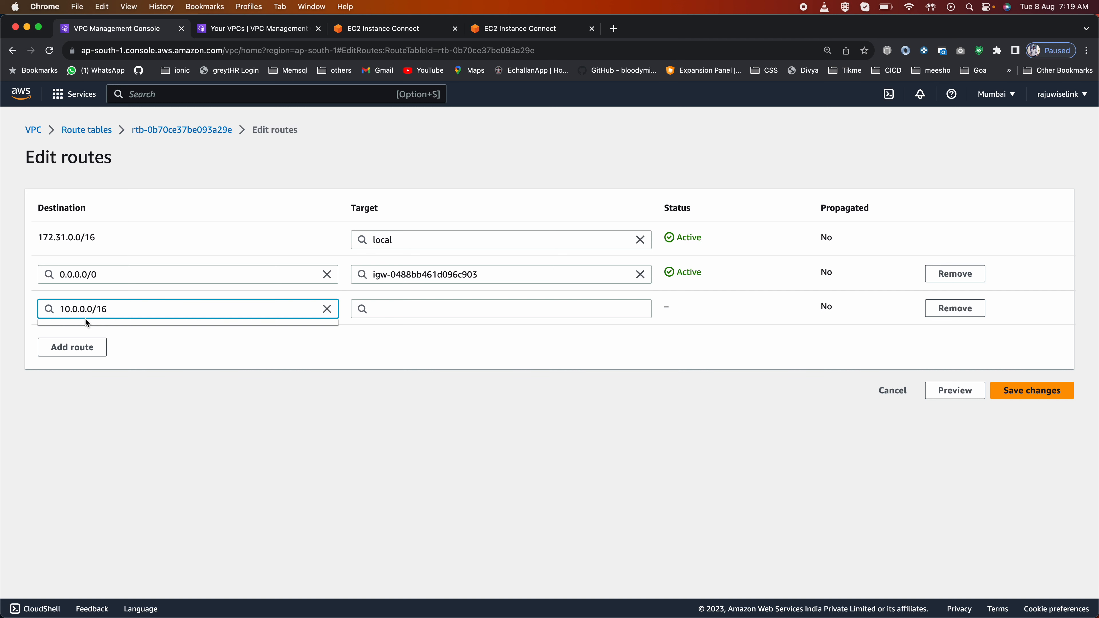
click(434, 310)
text(pe)
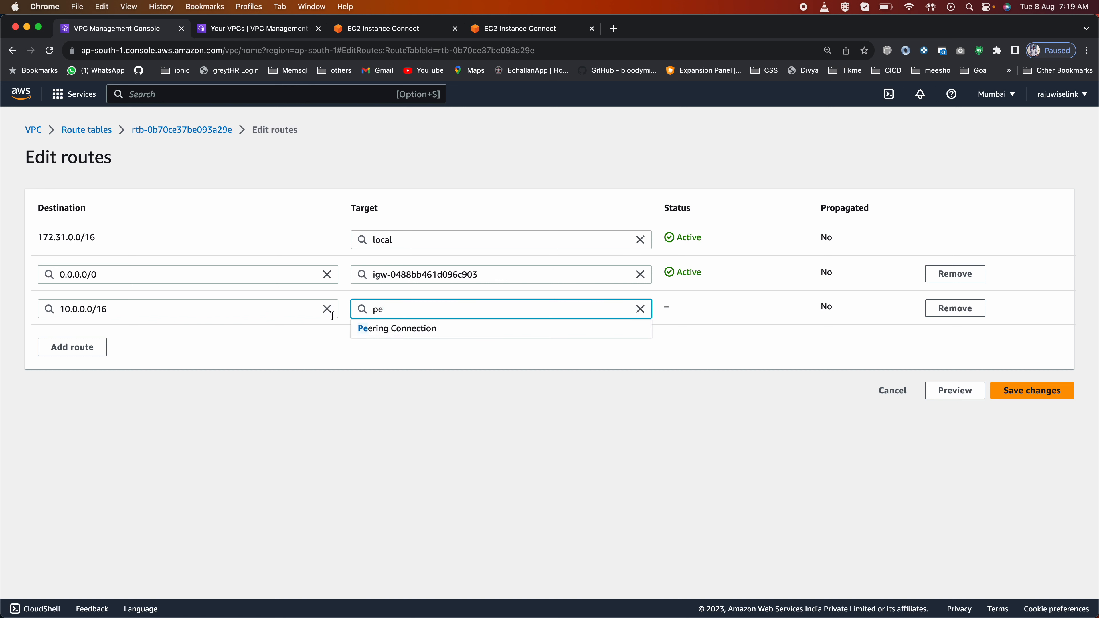
click(408, 328)
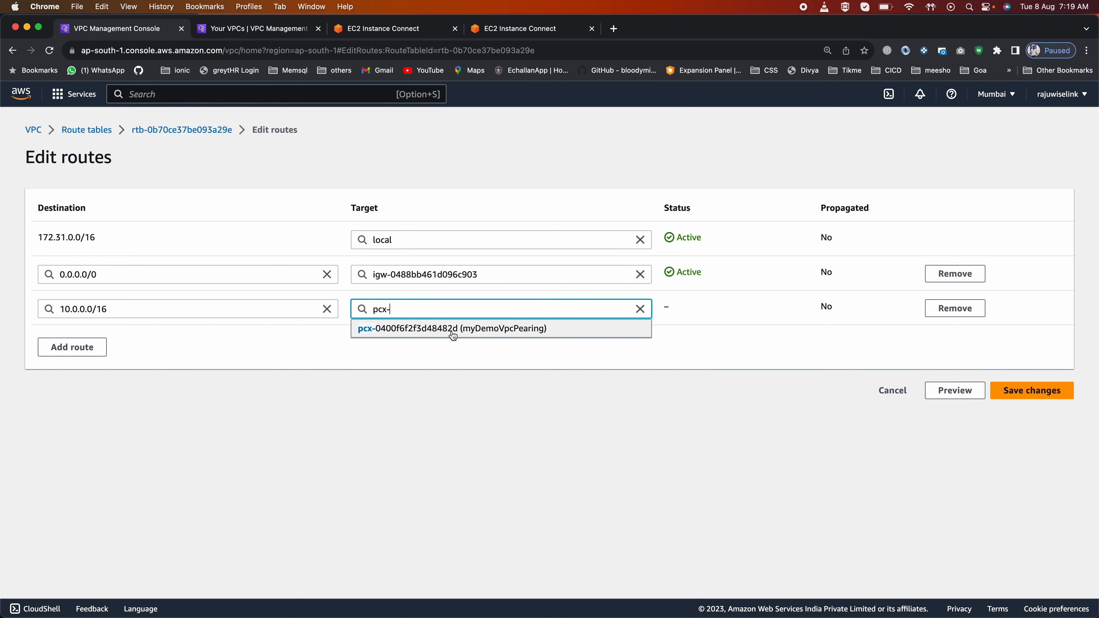
click(397, 332)
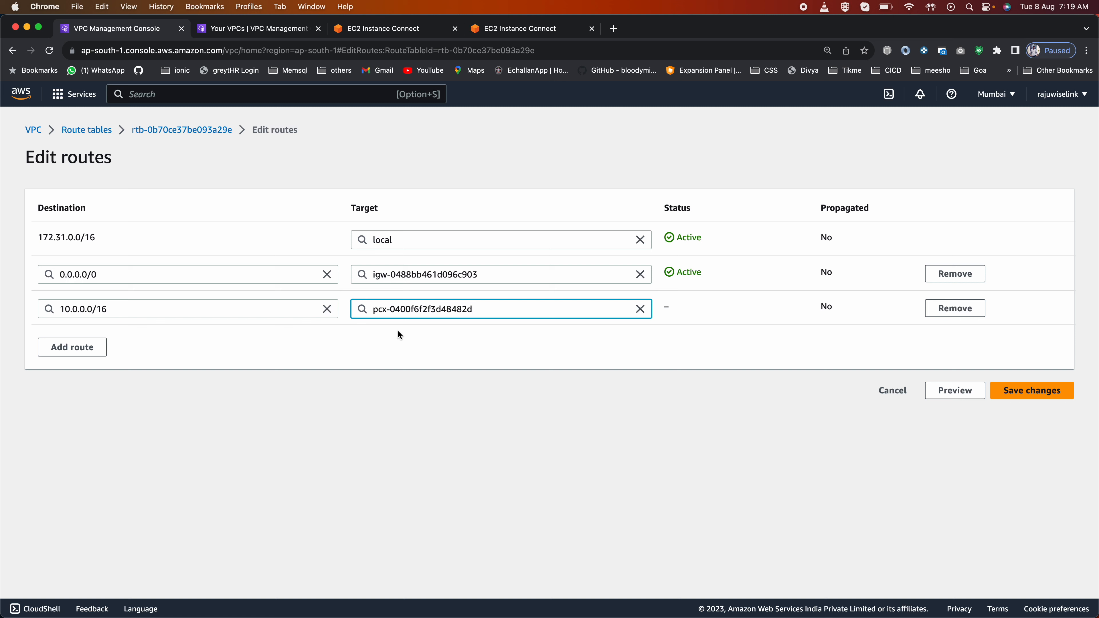
Save the new route in DefaultAWSVCPRoute and filter the route tables by my-demo-vpc.
click(1033, 390)
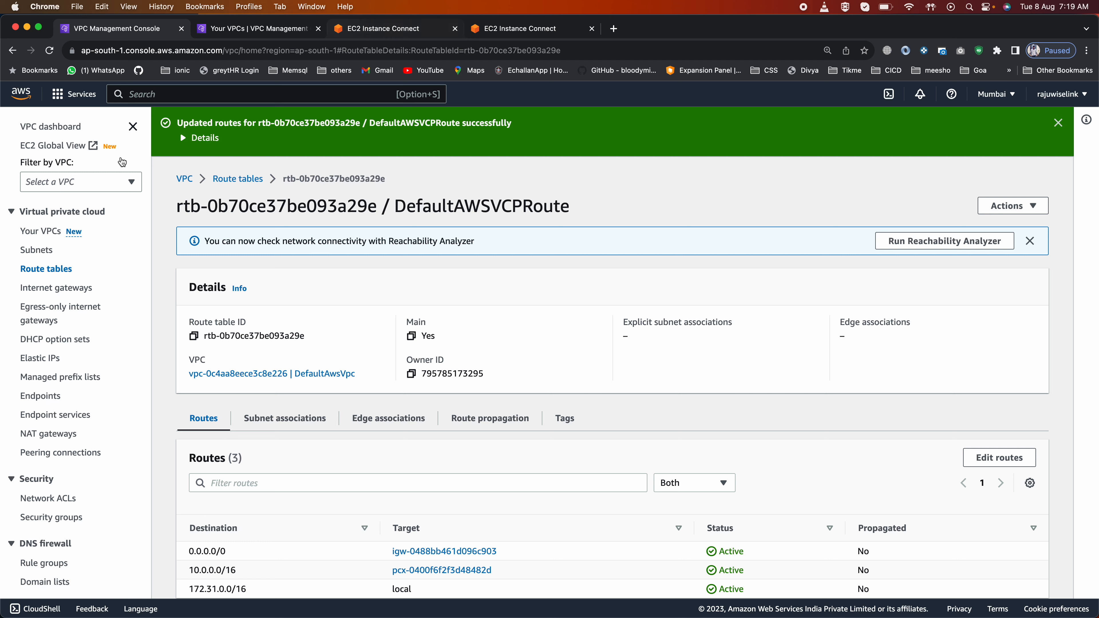
click(51, 270)
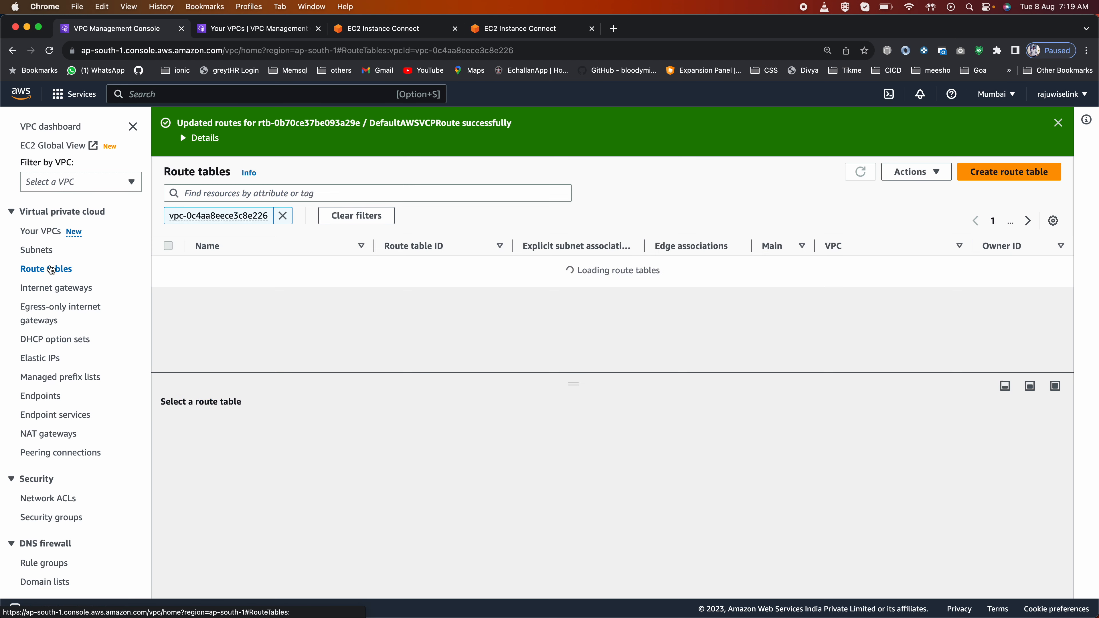
click(61, 182)
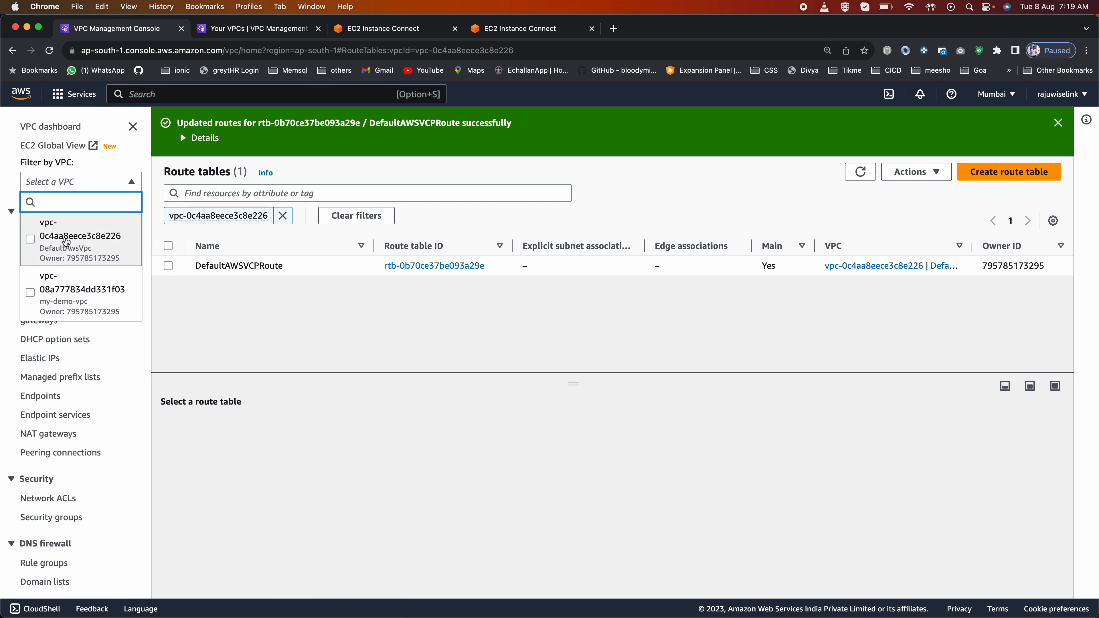
click(82, 299)
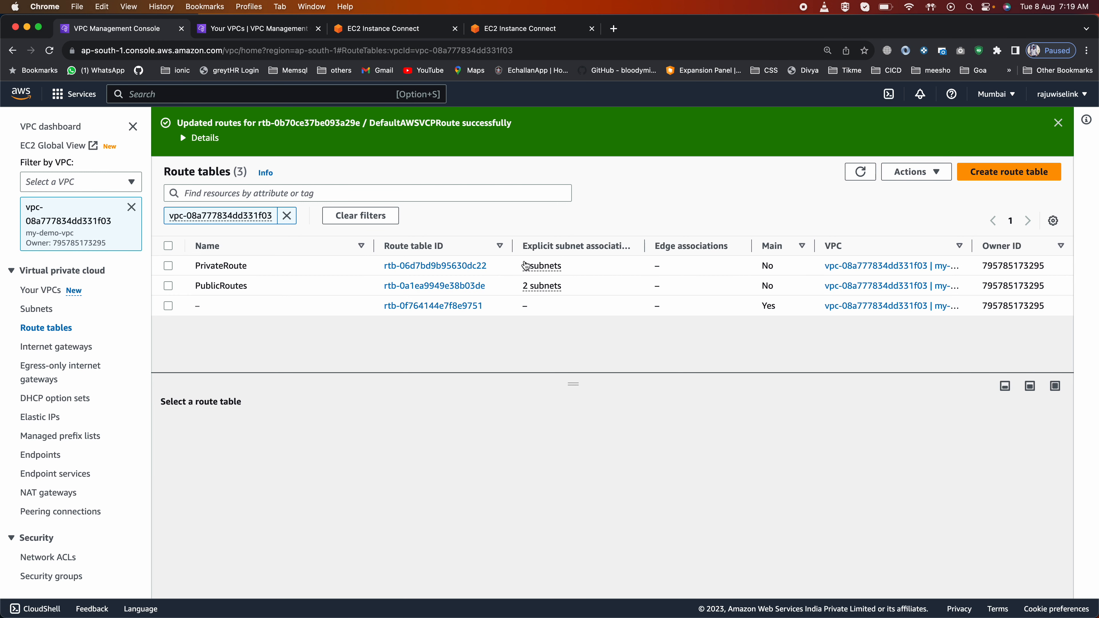
Edit the routes of the PublicRoutes route table and add an empty route.
click(169, 286)
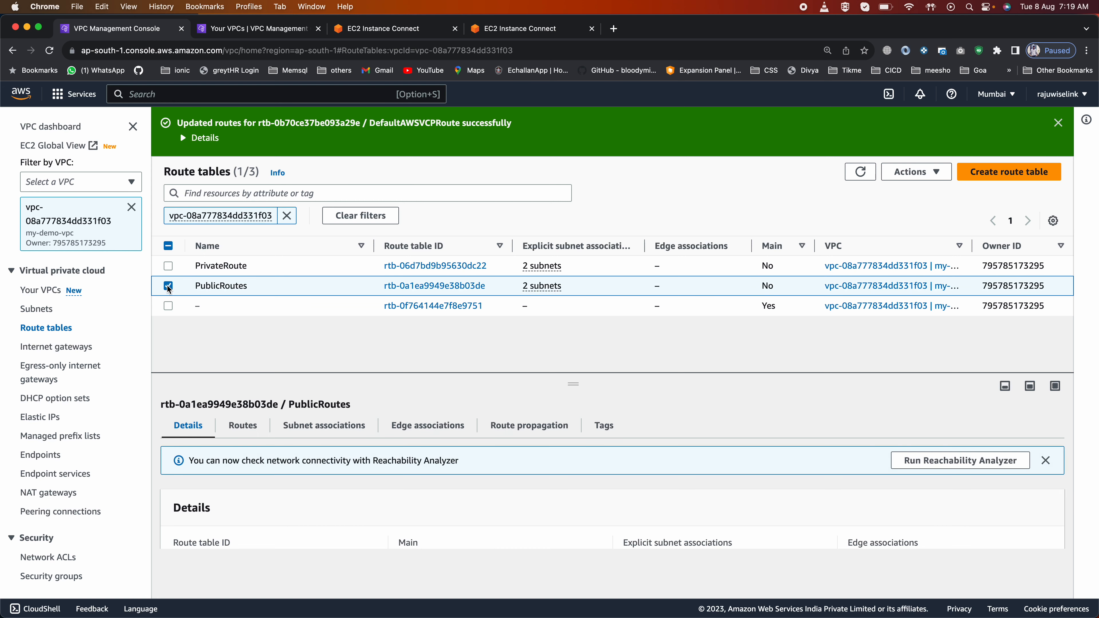
click(255, 423)
click(1015, 463)
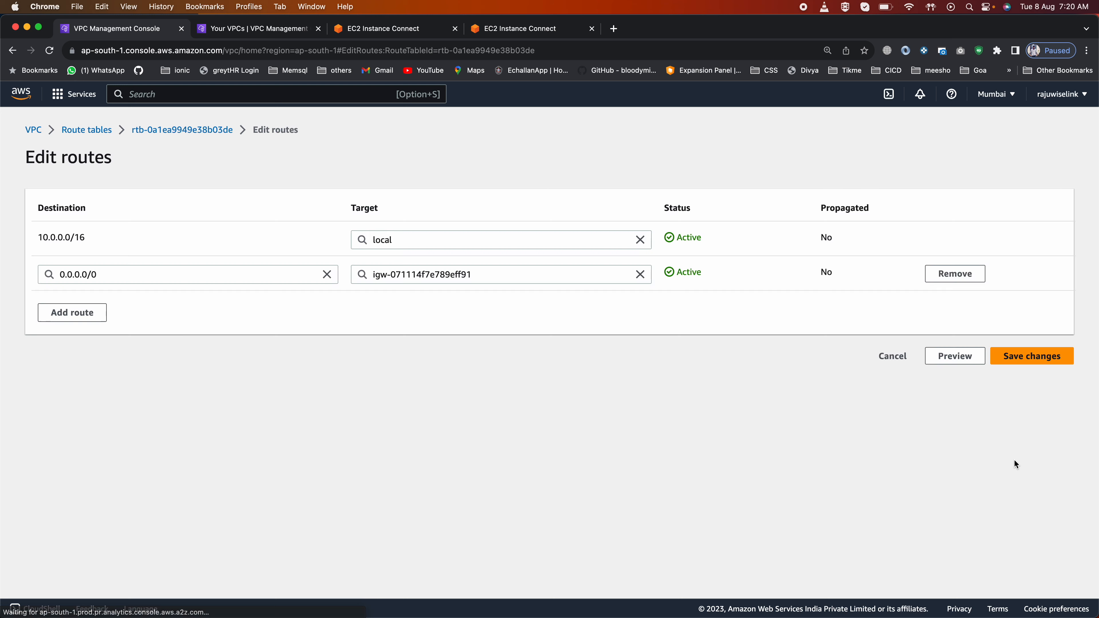
click(64, 312)
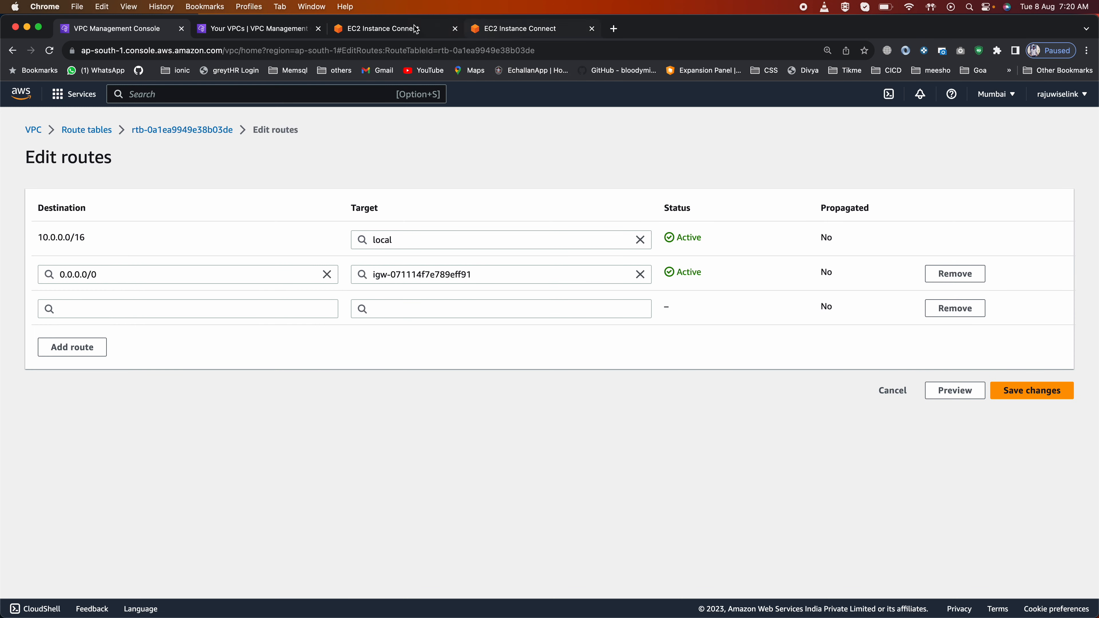
Run curl 10.0.0.14 again in the ASWDefaultVpcInstance terminal and interrupt the request.
click(500, 32)
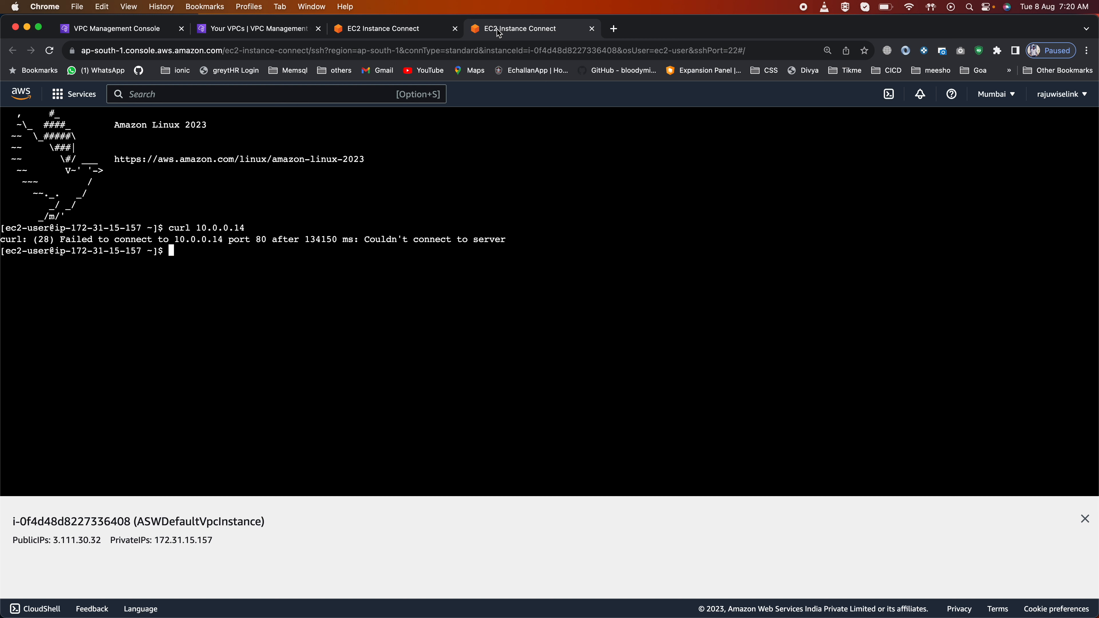
key(Up)
key(Return)
drag(169, 252, 255, 252)
click(254, 253)
key(ctrl+c)
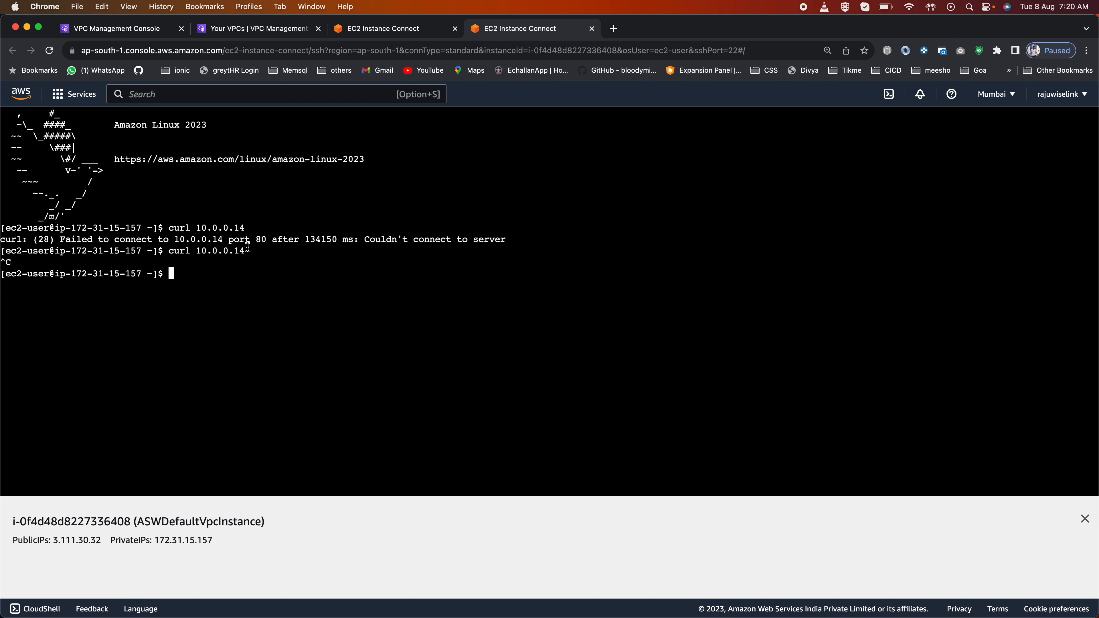
Copy the IPv4 CIDR of DefaultAwsVpc from the VPC list and set the new PublicRoutes route's destination to 172.31.0.0/16.
click(121, 28)
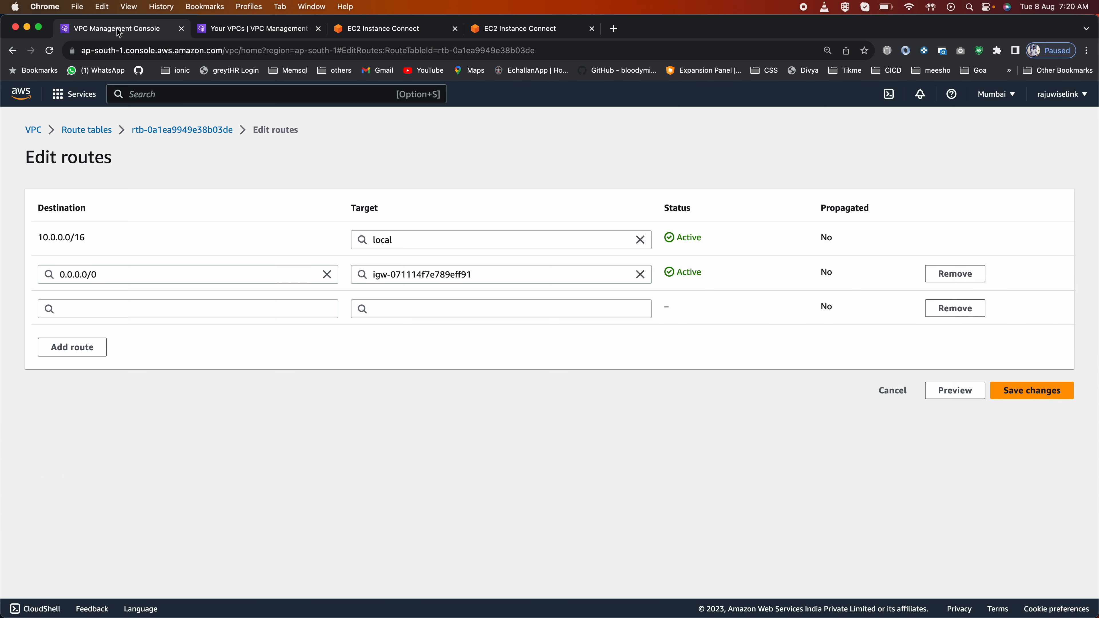
click(273, 28)
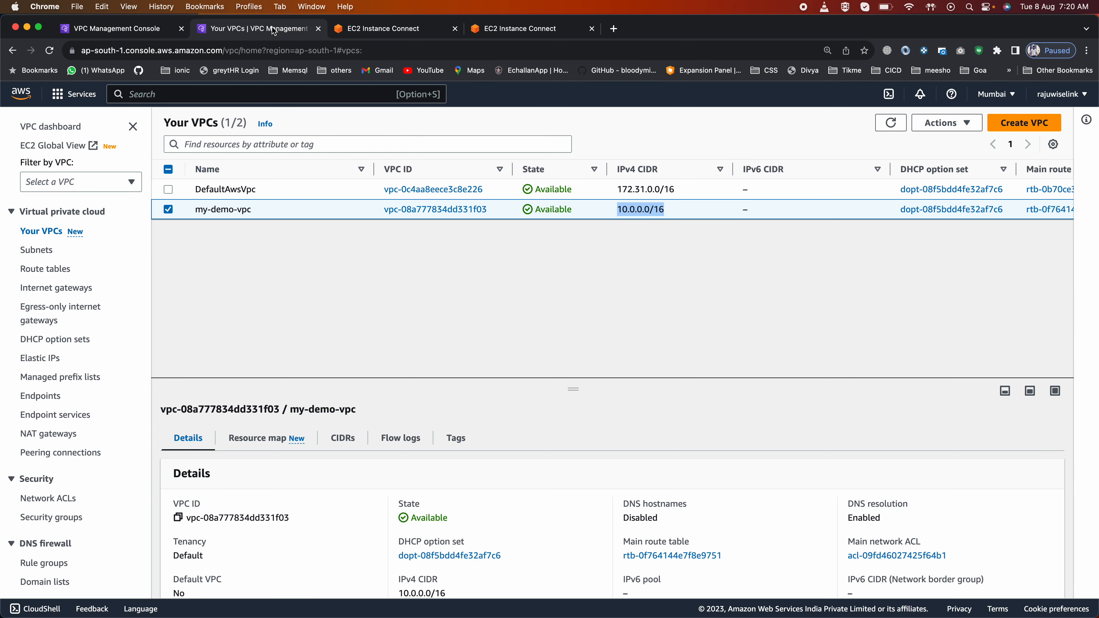
drag(676, 191, 619, 192)
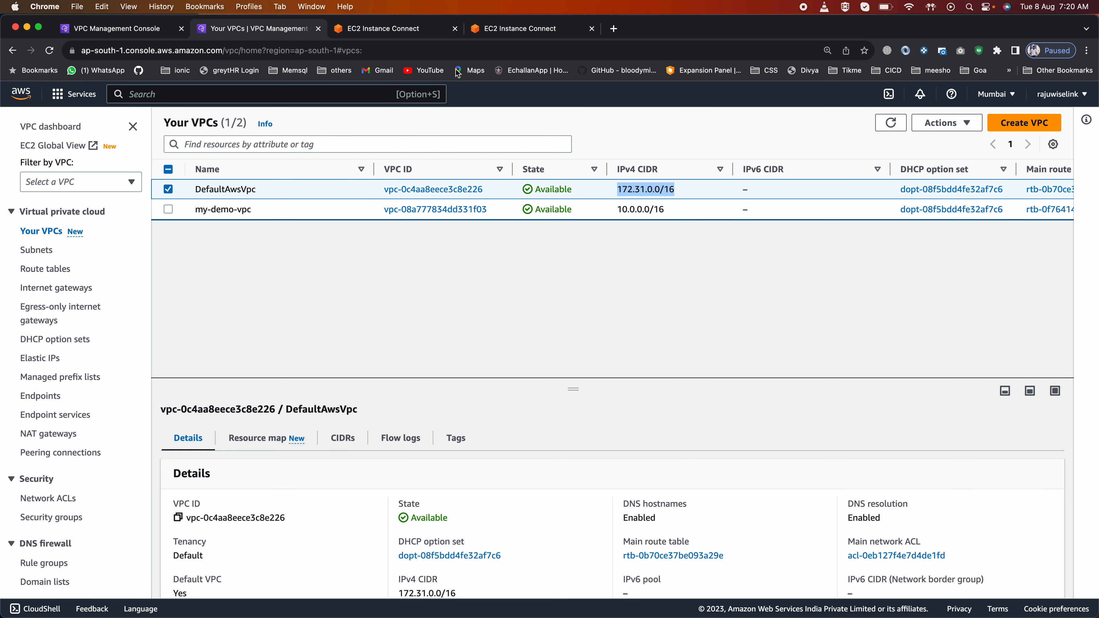
click(136, 30)
click(91, 309)
key(super+v)
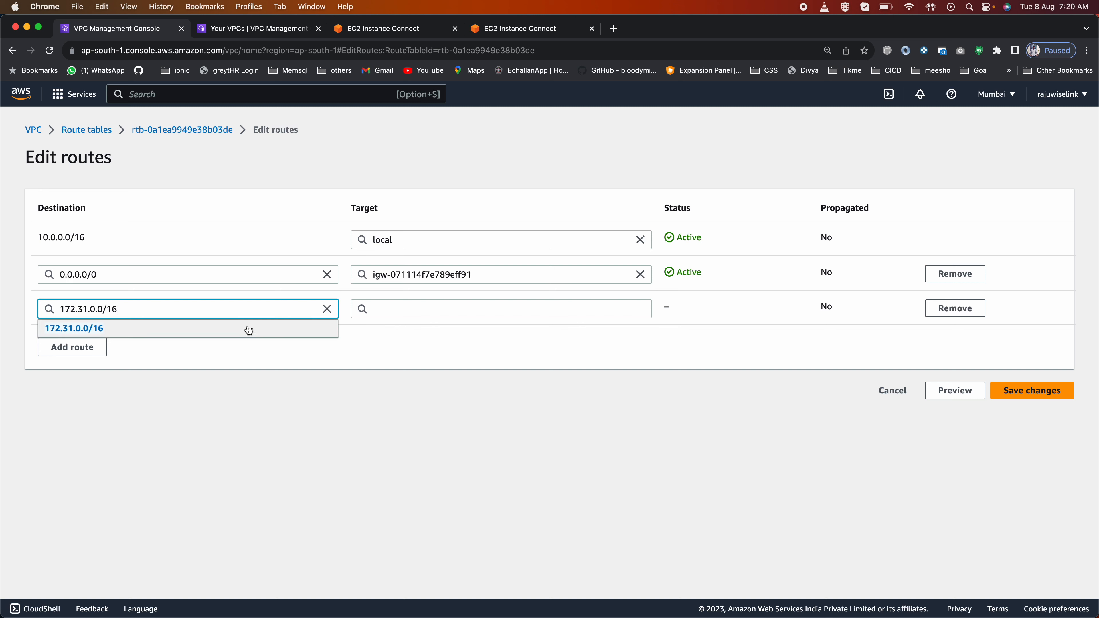
Set the new route's target to the peering connection myDemoVpcPearing and save the PublicRoutes changes.
click(399, 302)
text(pee)
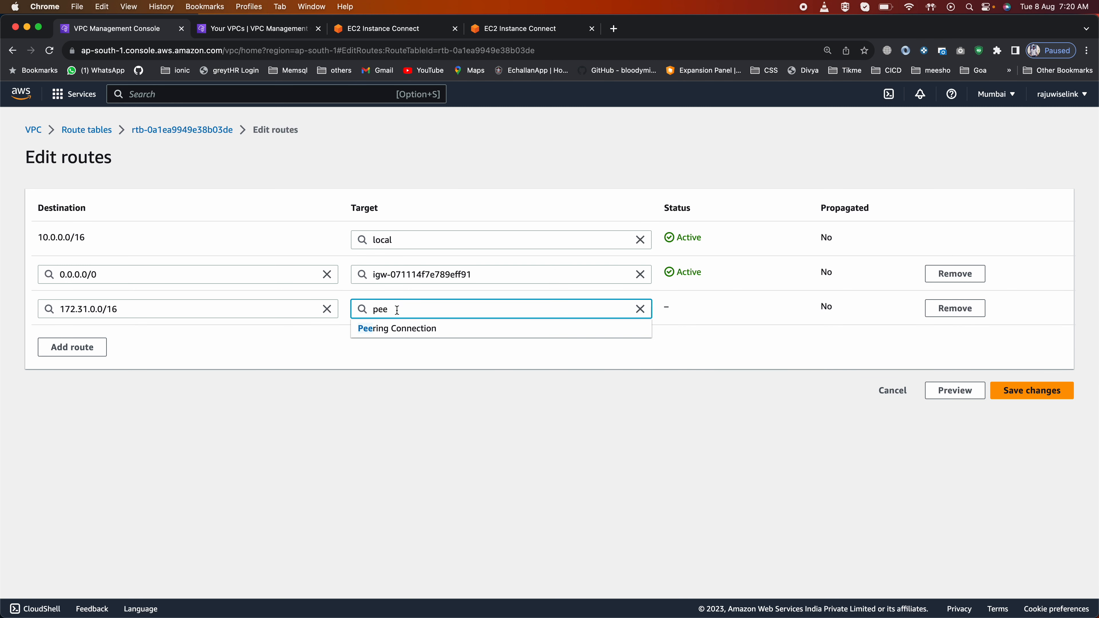
click(396, 328)
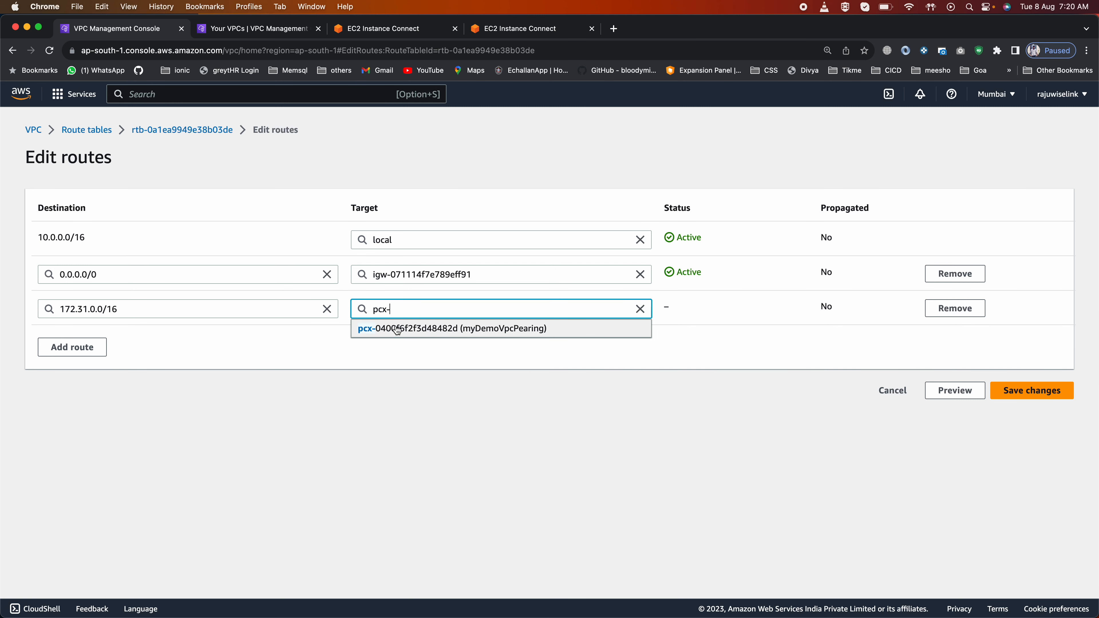
click(416, 329)
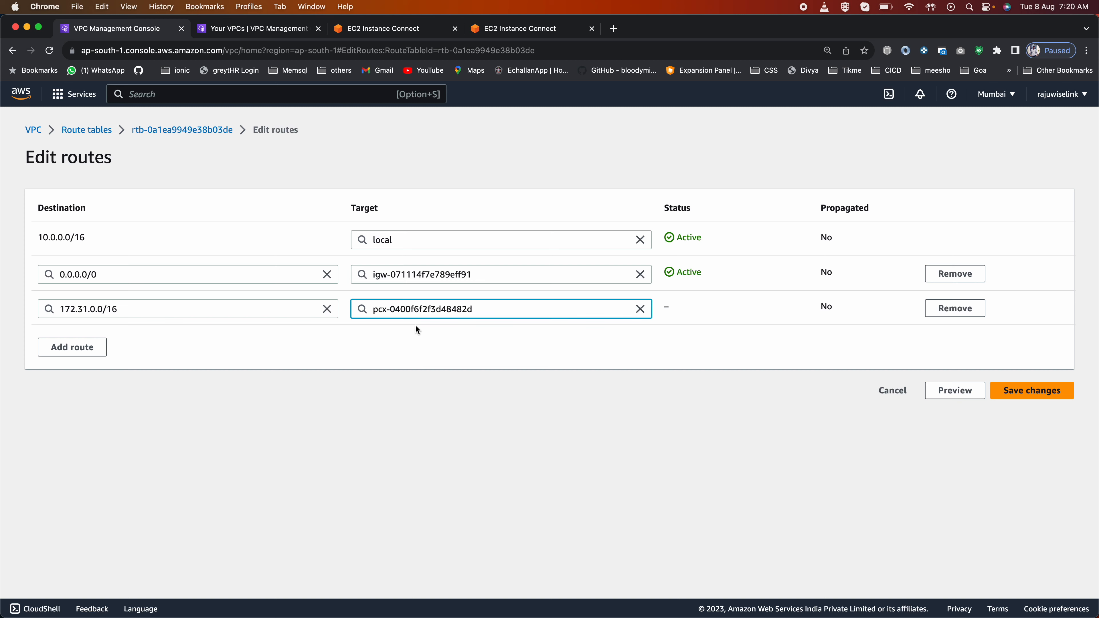
click(1035, 390)
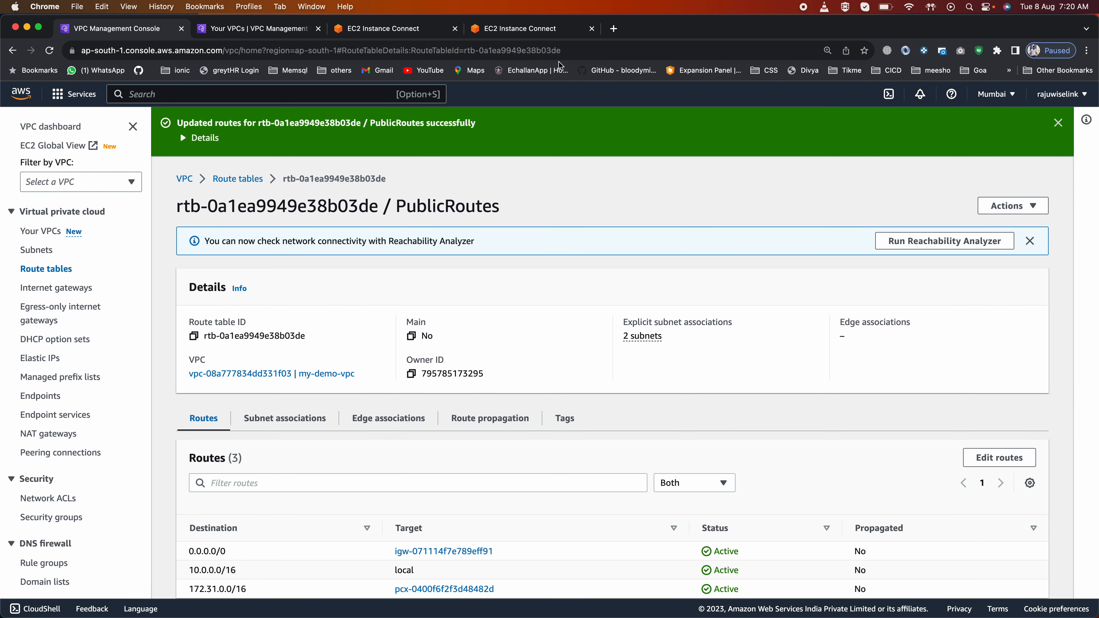
Test the peering by running curl 10.0.0.14 in the ASWDefaultVpcInstance terminal.
click(385, 34)
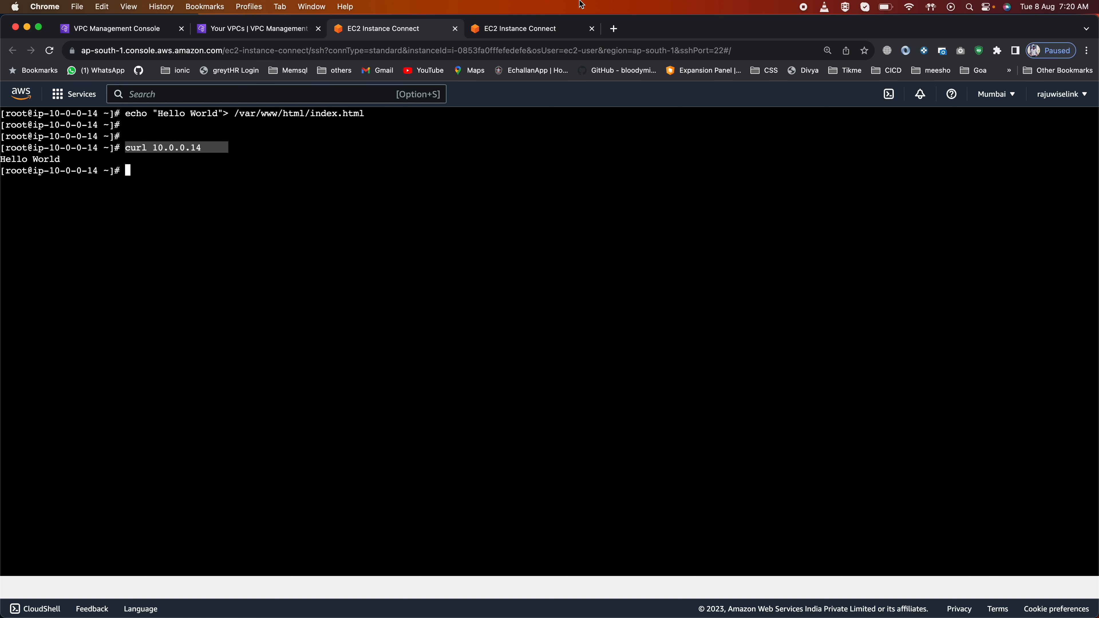
click(508, 35)
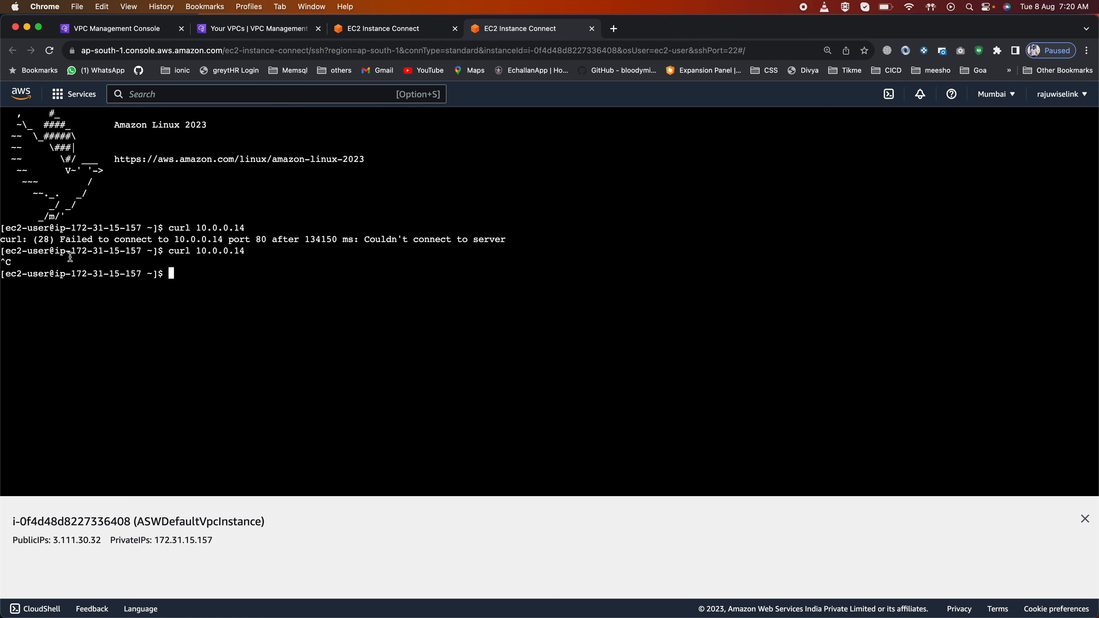
drag(70, 250, 141, 250)
click(173, 344)
key(Up)
key(Return)
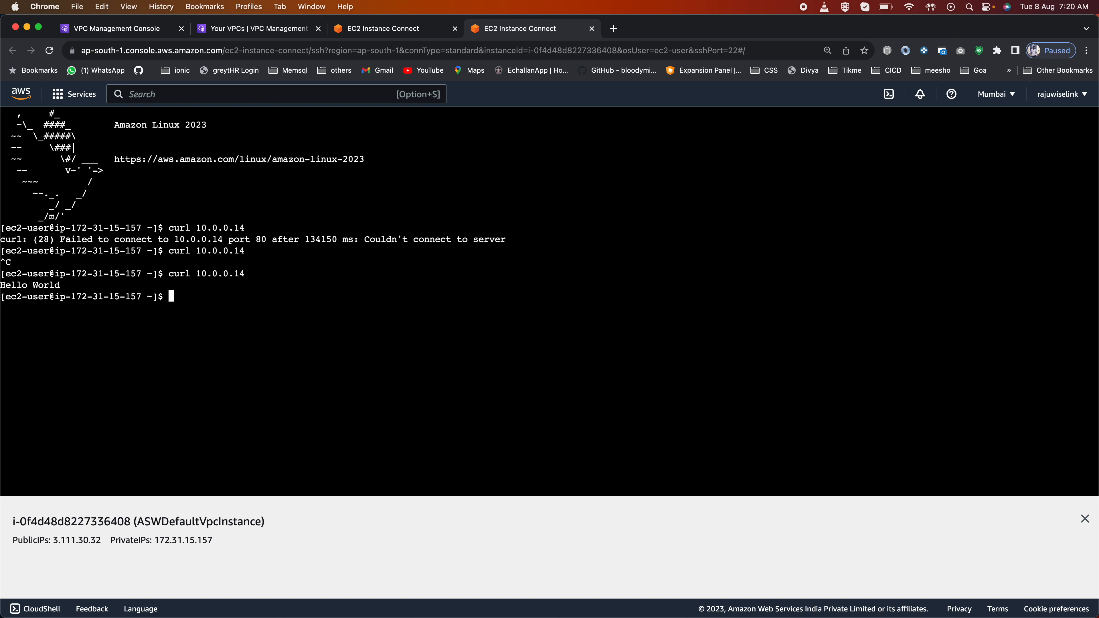
Examine the curl reply, the requested private IP and the calling instance's IP in the terminal, and return to the VPC list.
drag(167, 275, 250, 274)
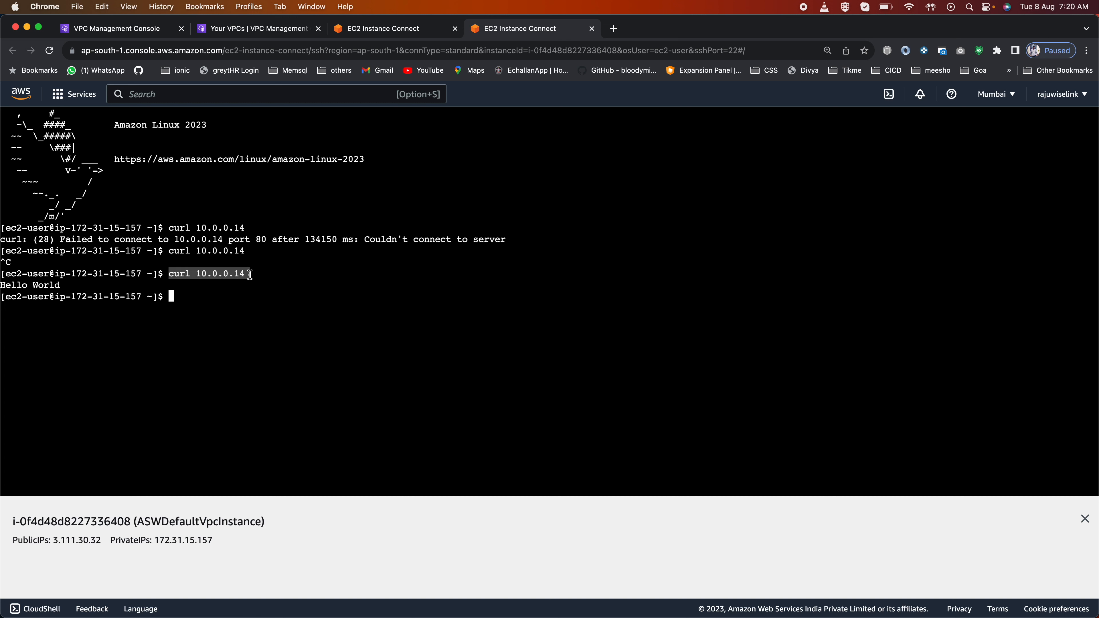
drag(2, 286, 72, 286)
click(197, 274)
drag(197, 273, 249, 274)
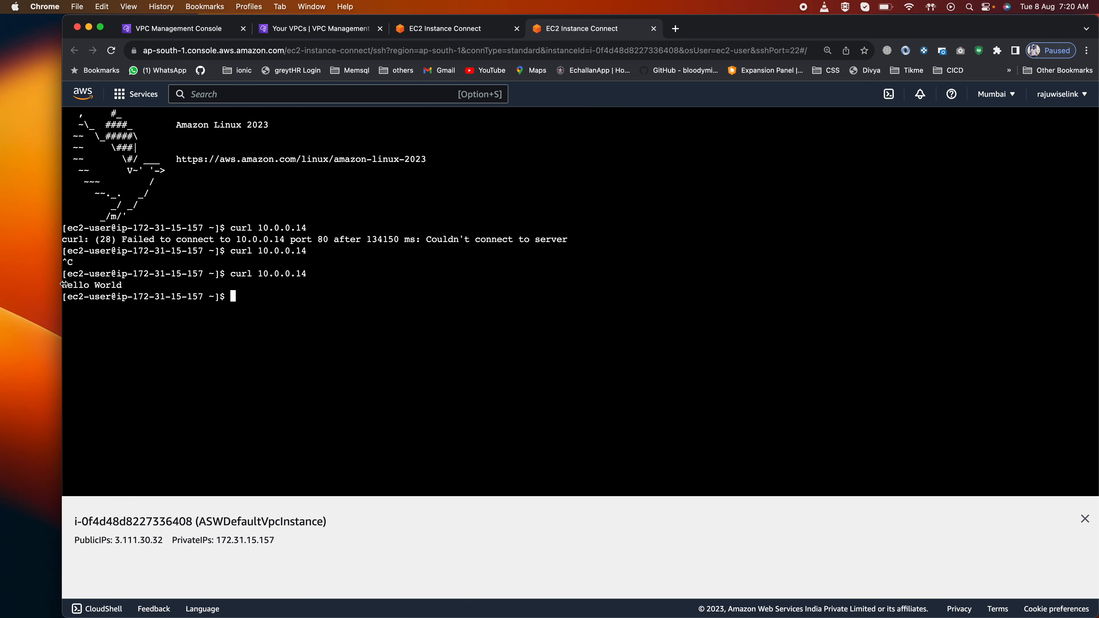
click(2, 283)
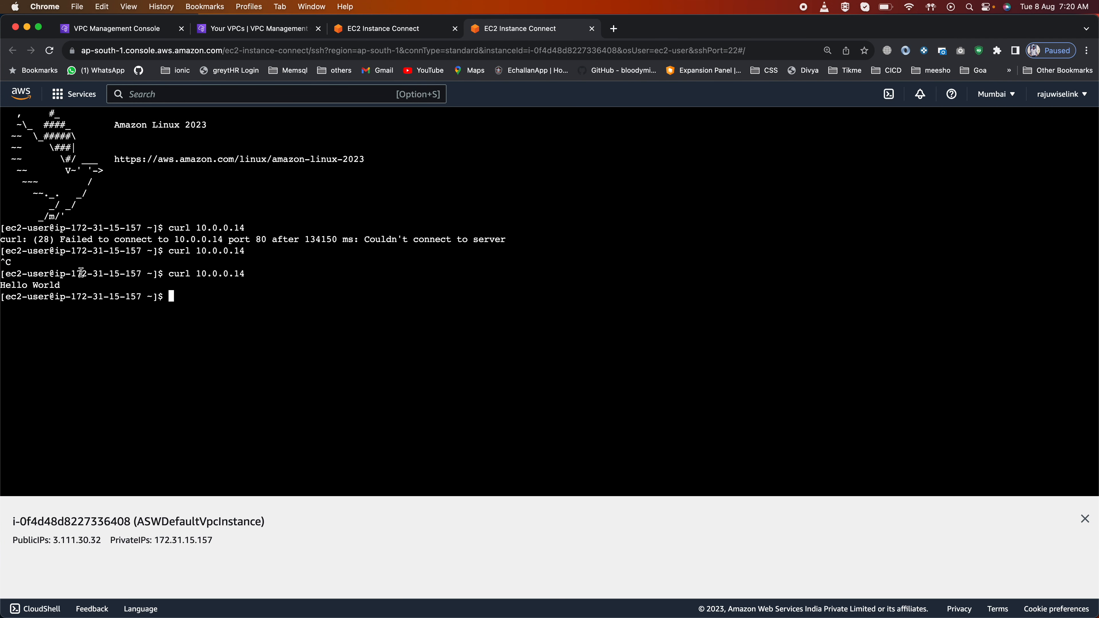
drag(197, 274, 249, 273)
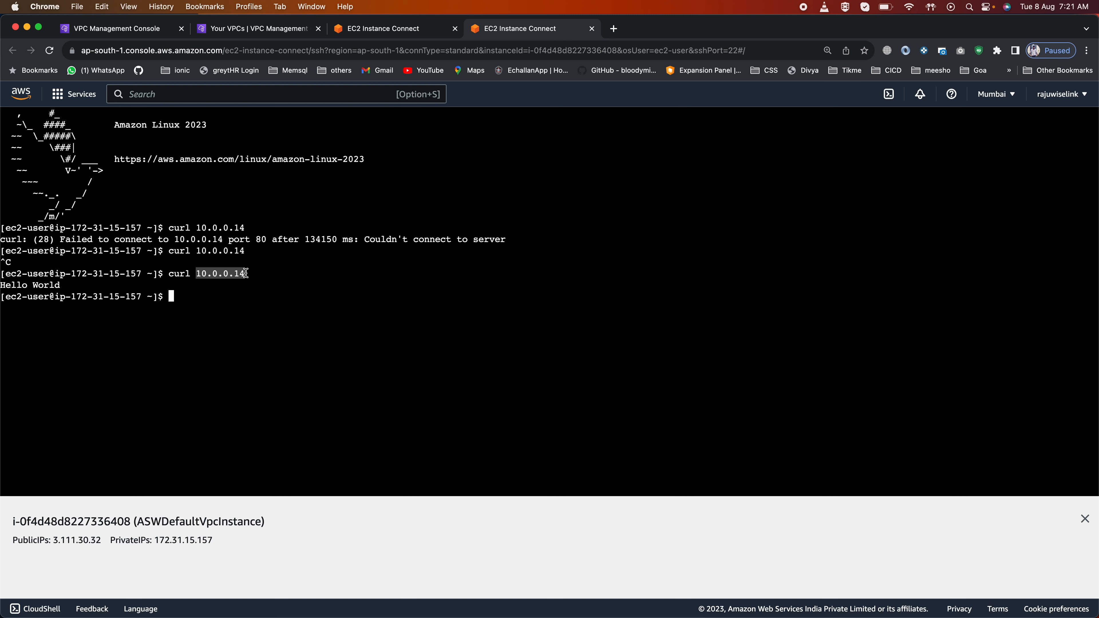
drag(72, 273, 122, 272)
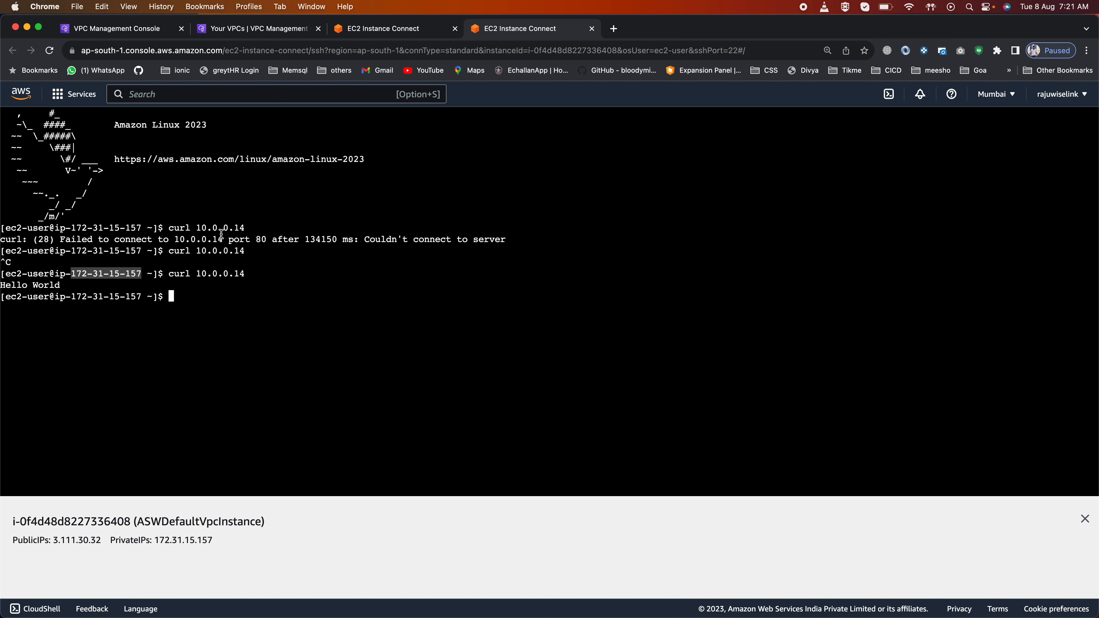
click(275, 33)
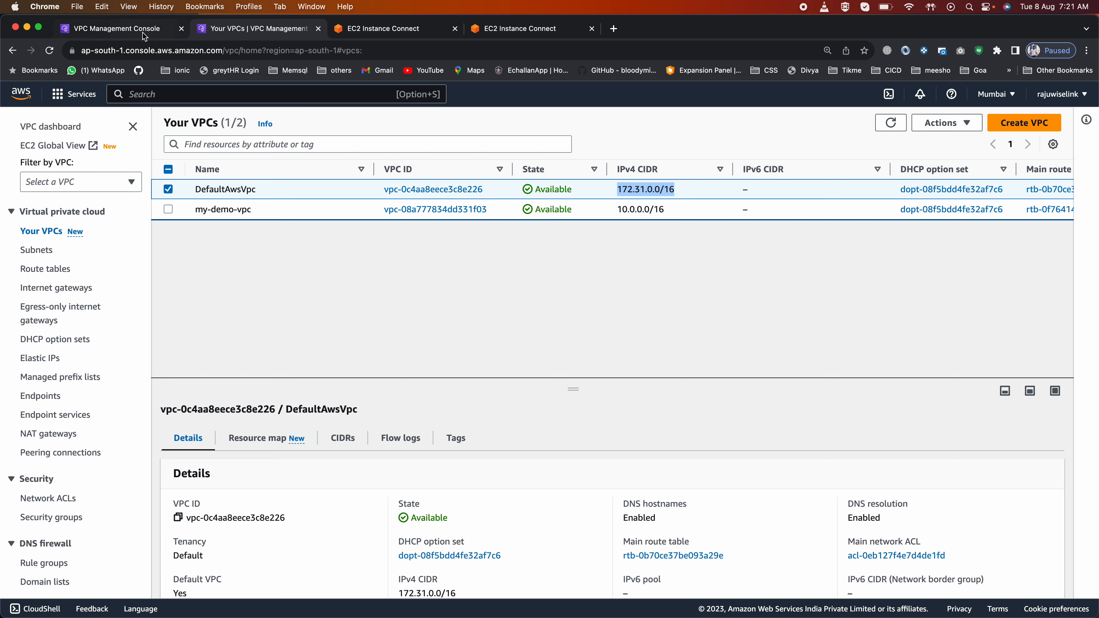